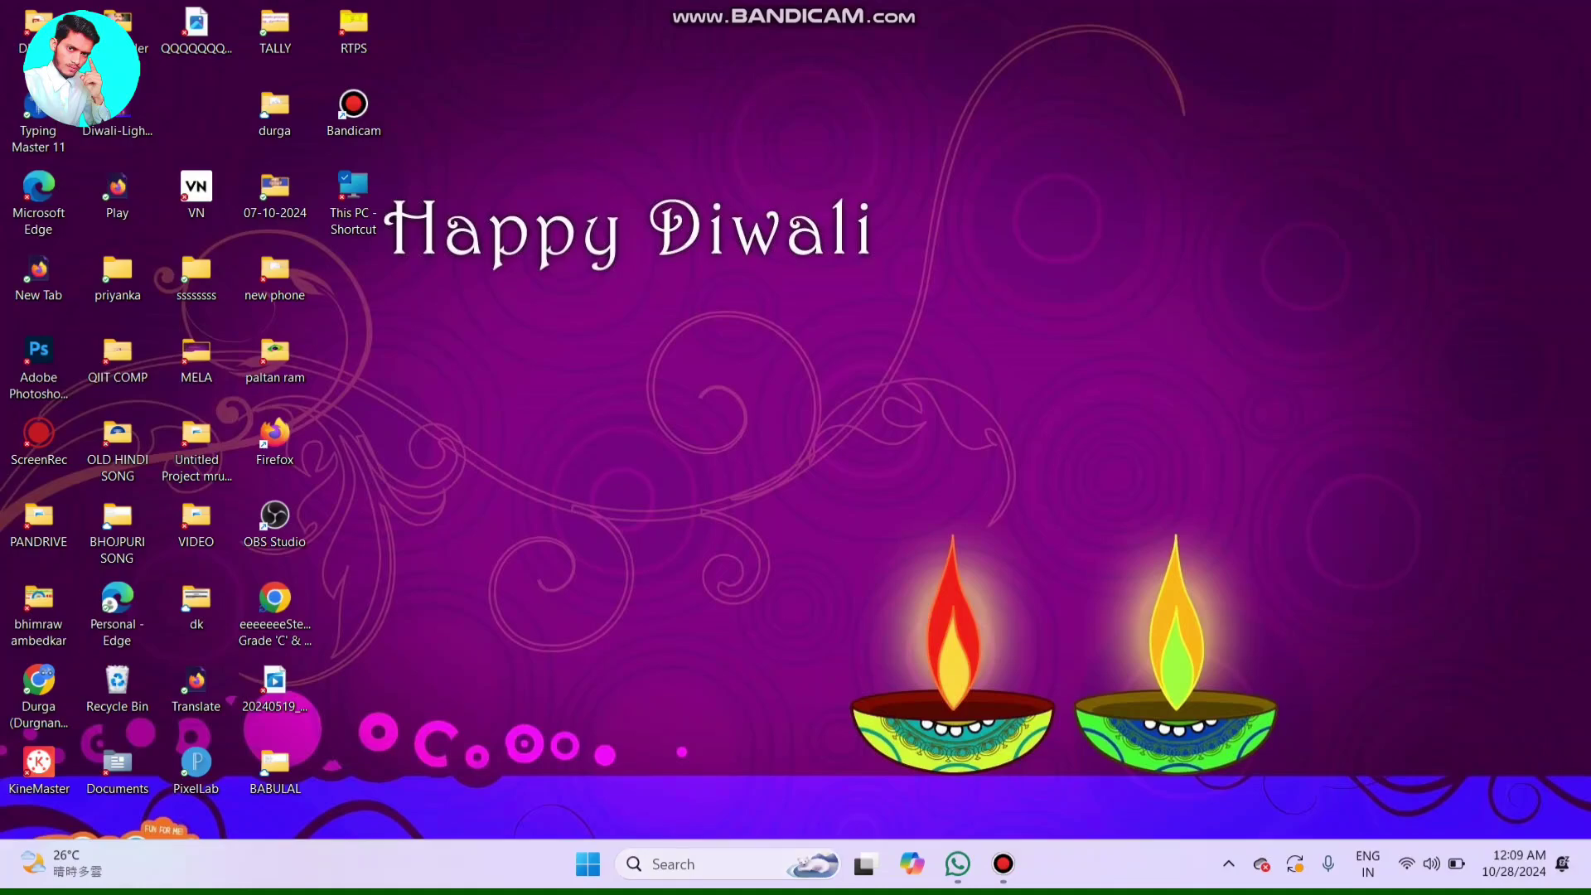
- Launch PowerPoint, start a blank presentation and delete the slide's title and subtitle placeholders
{"action": "left_click", "coordinate": [673, 863]}
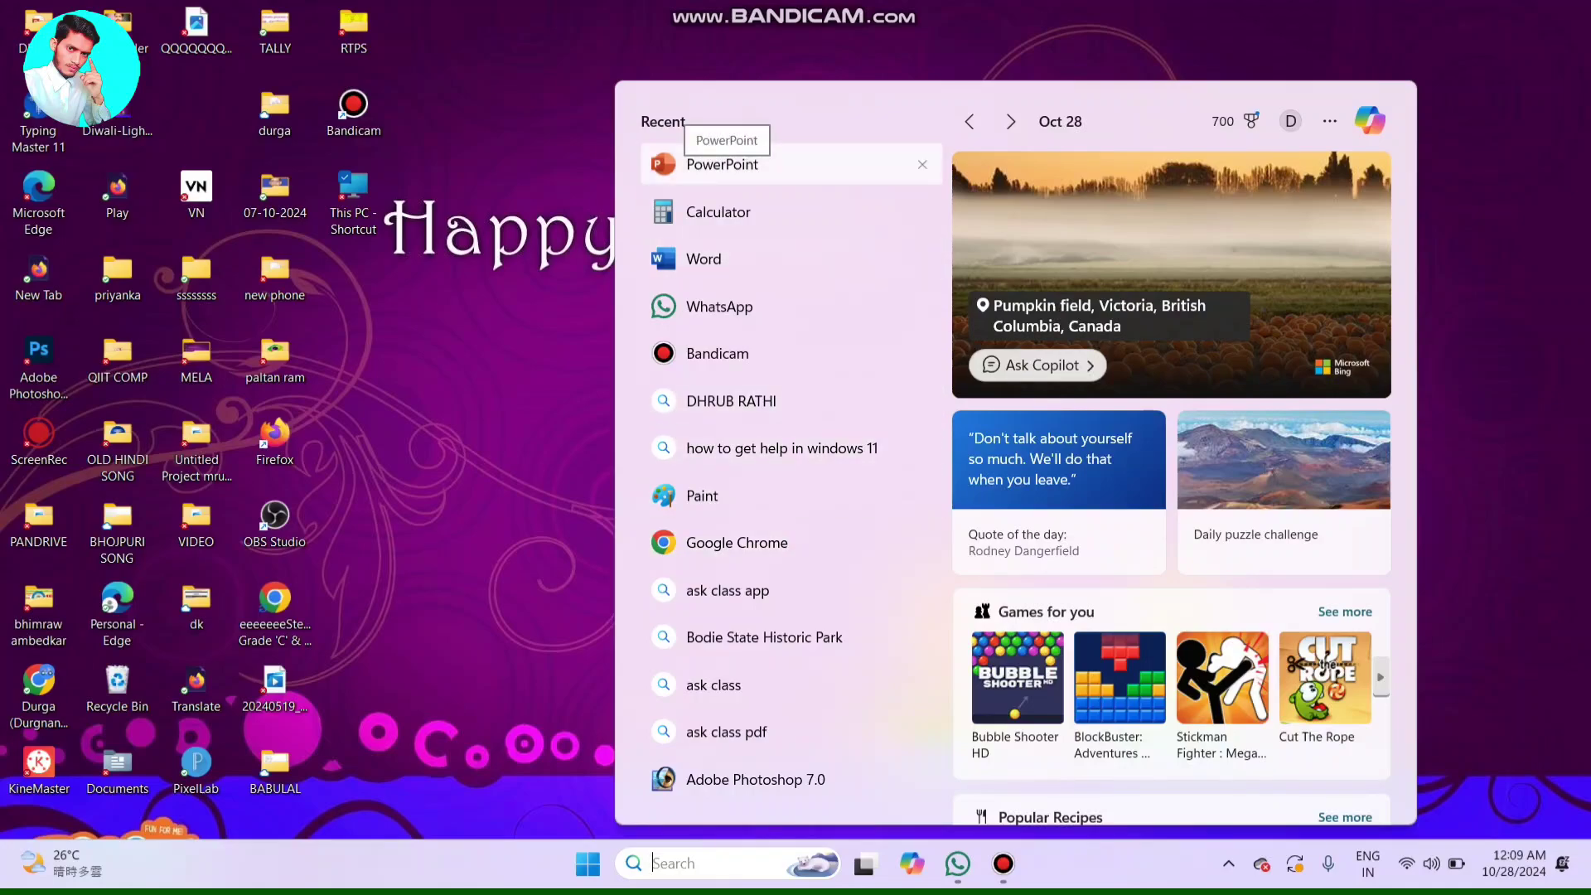
{"action": "left_click", "coordinate": [742, 162]}
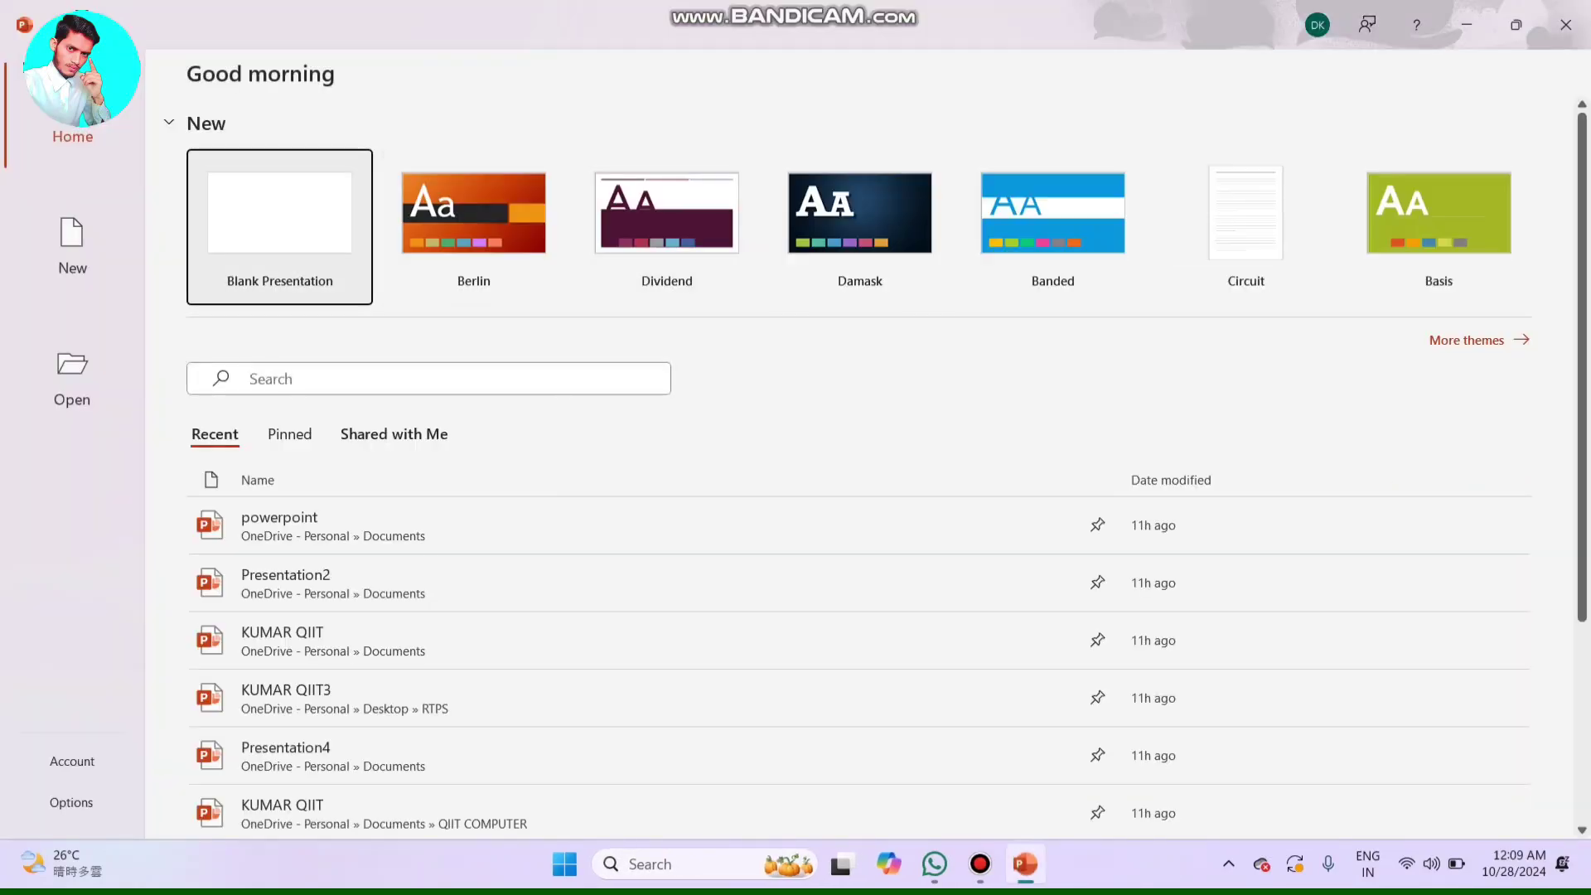
{"action": "left_click", "coordinate": [304, 239]}
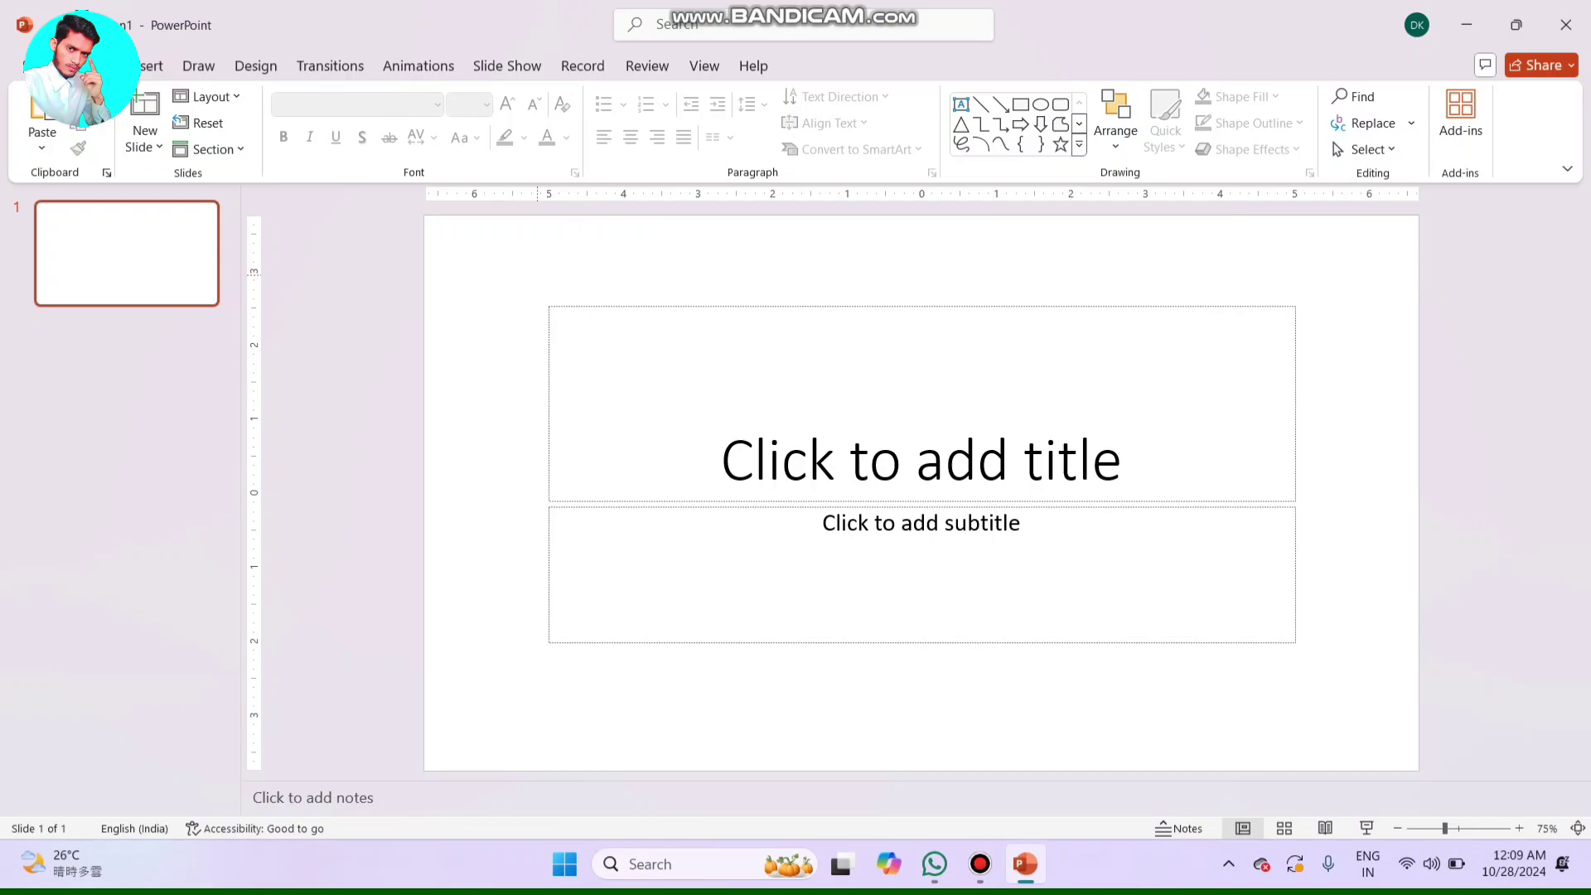
{"action": "left_click", "coordinate": [538, 275]}
{"action": "key", "text": "ctrl+a"}
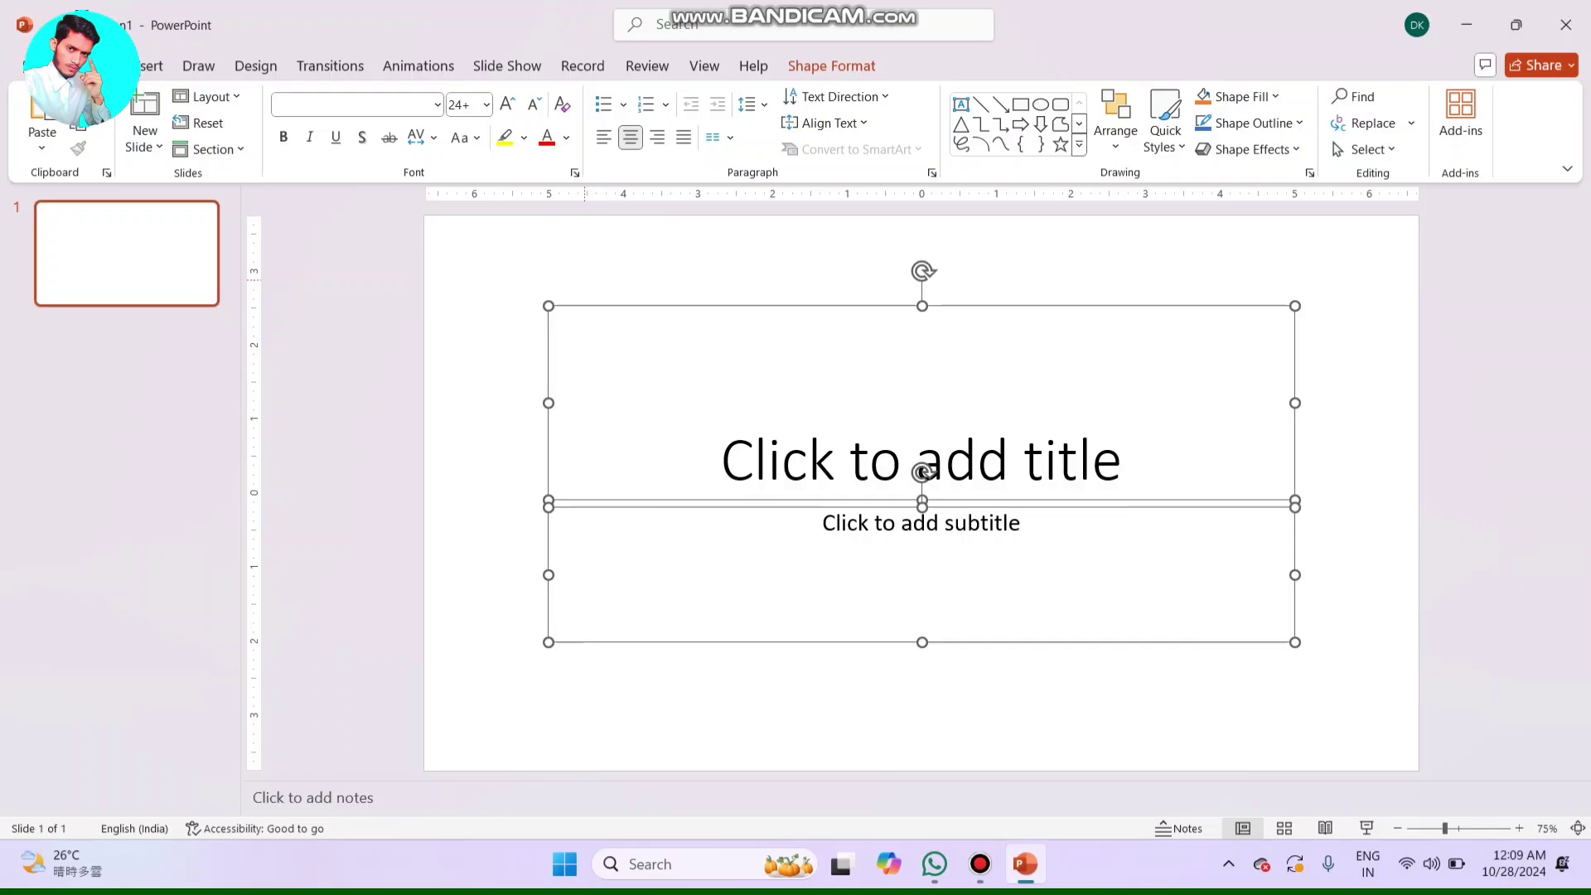
{"action": "key", "text": "Delete"}
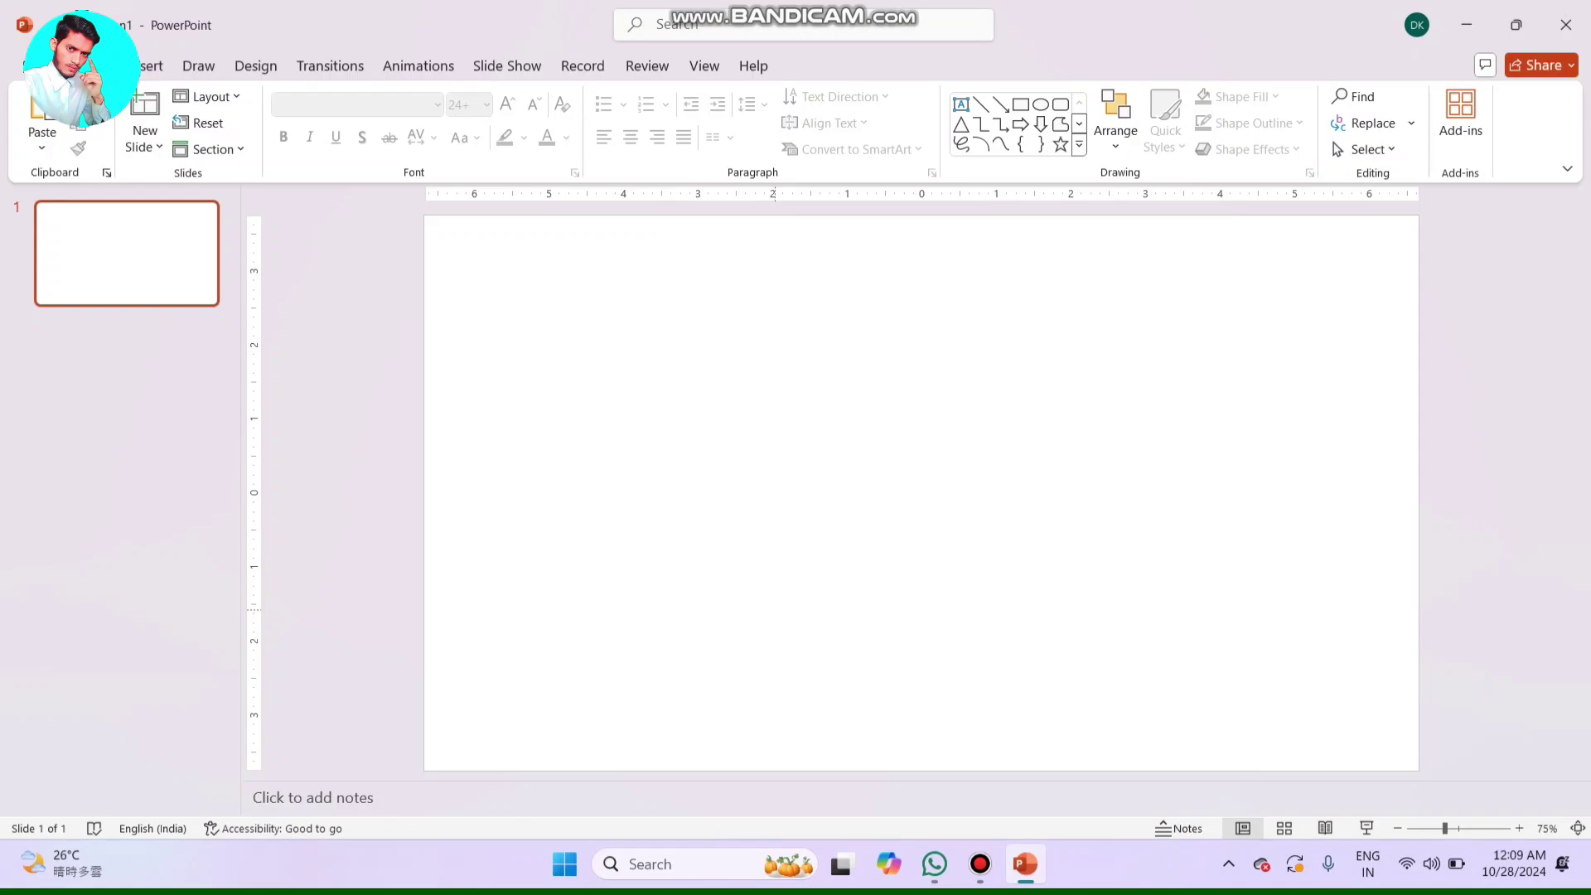
- Apply the black Office Theme variant to the slide background
{"action": "left_click", "coordinate": [252, 64]}
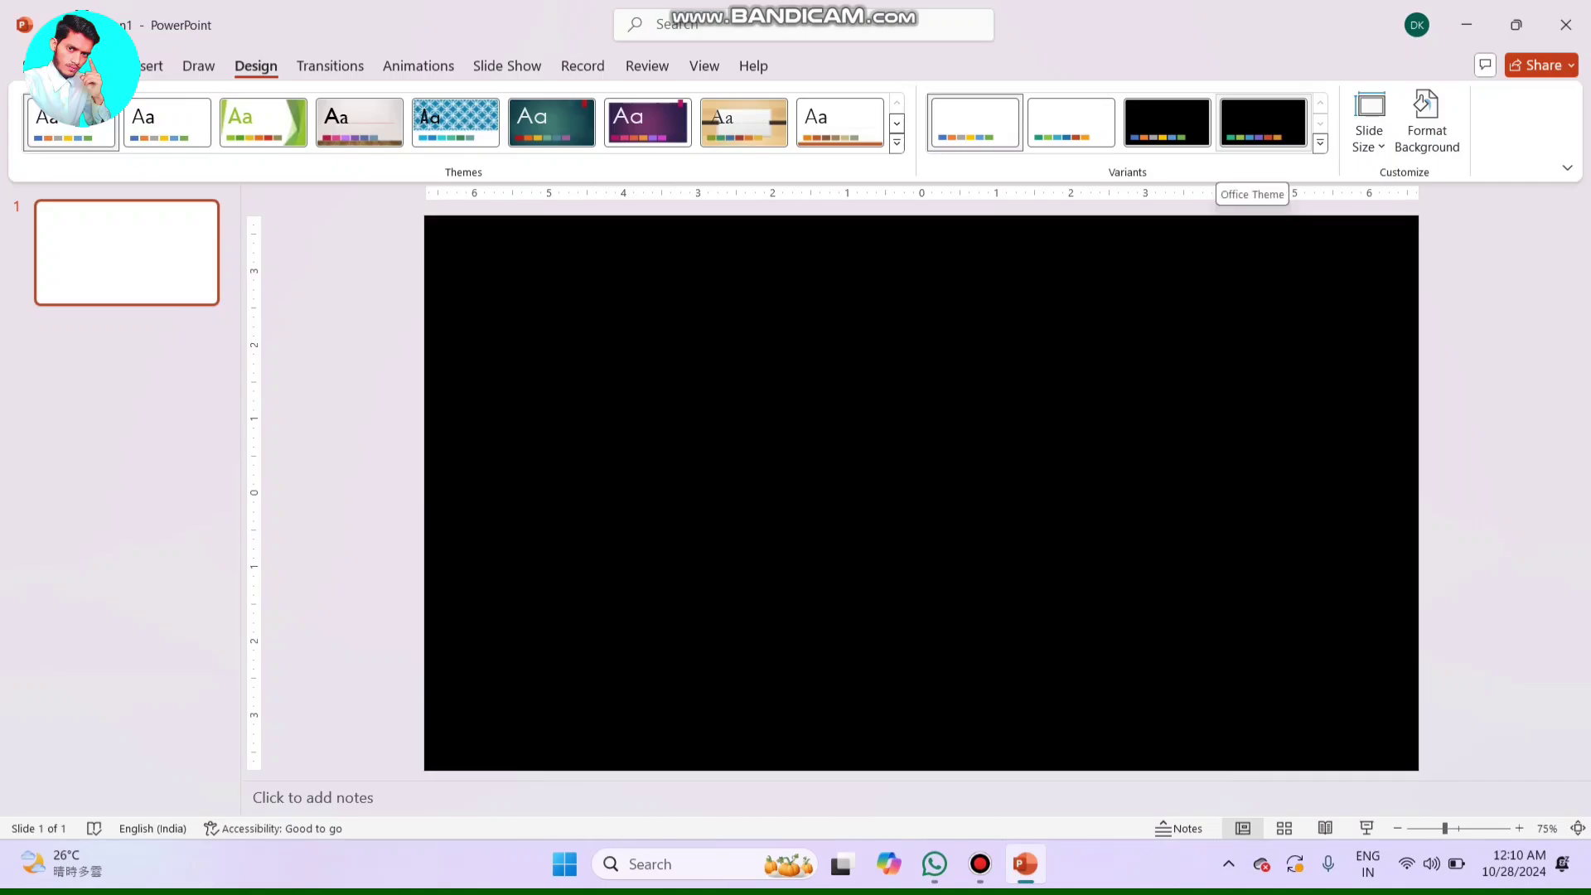
{"action": "left_click", "coordinate": [1263, 118]}
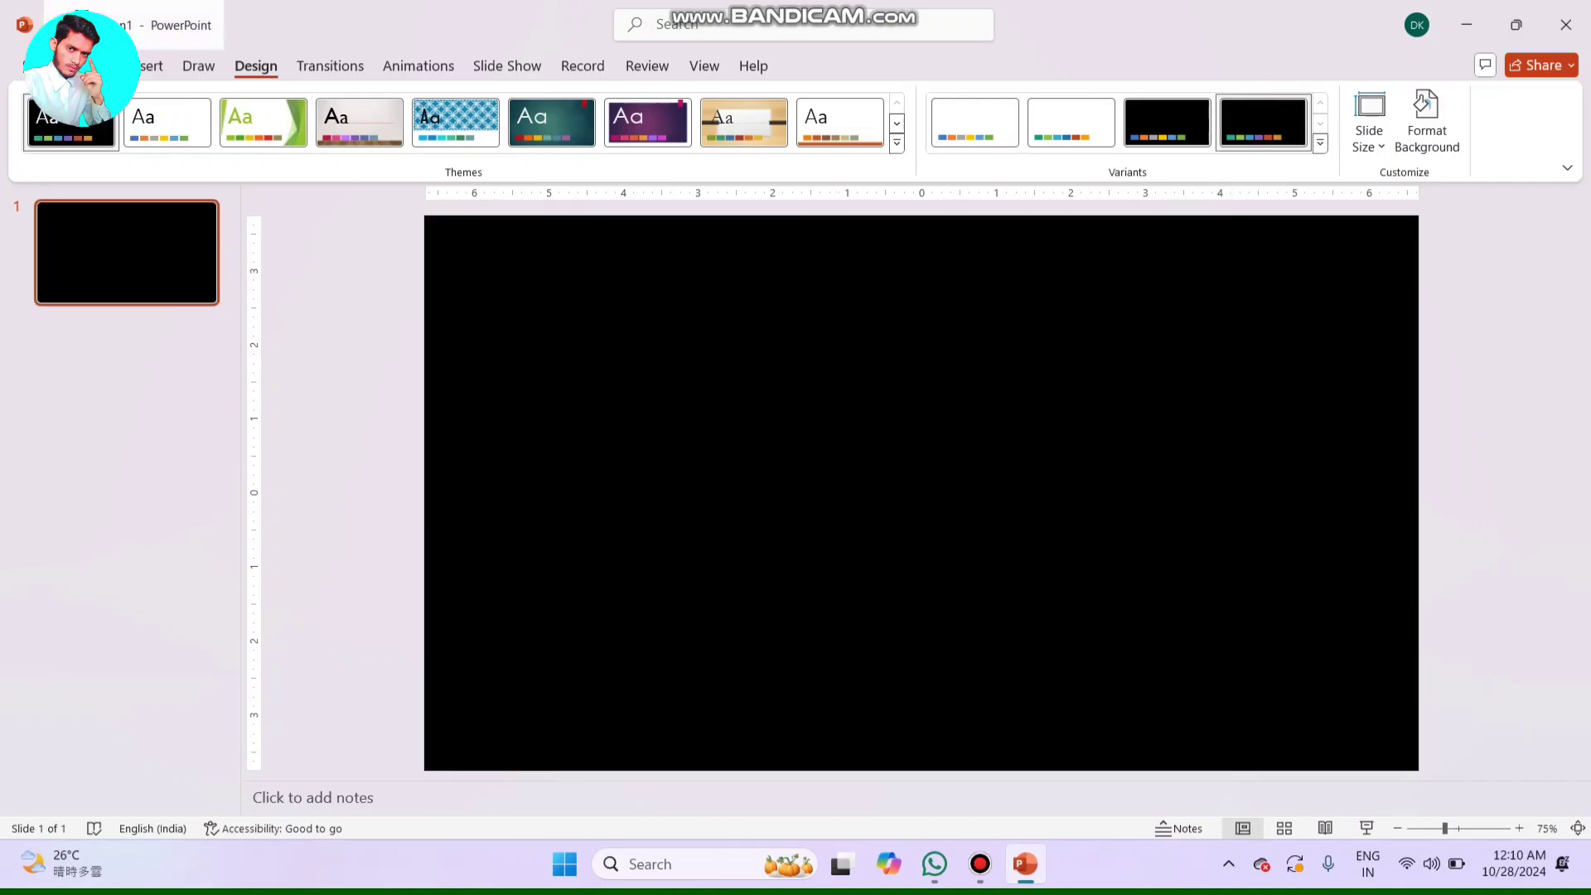
{"action": "left_click", "coordinate": [153, 65]}
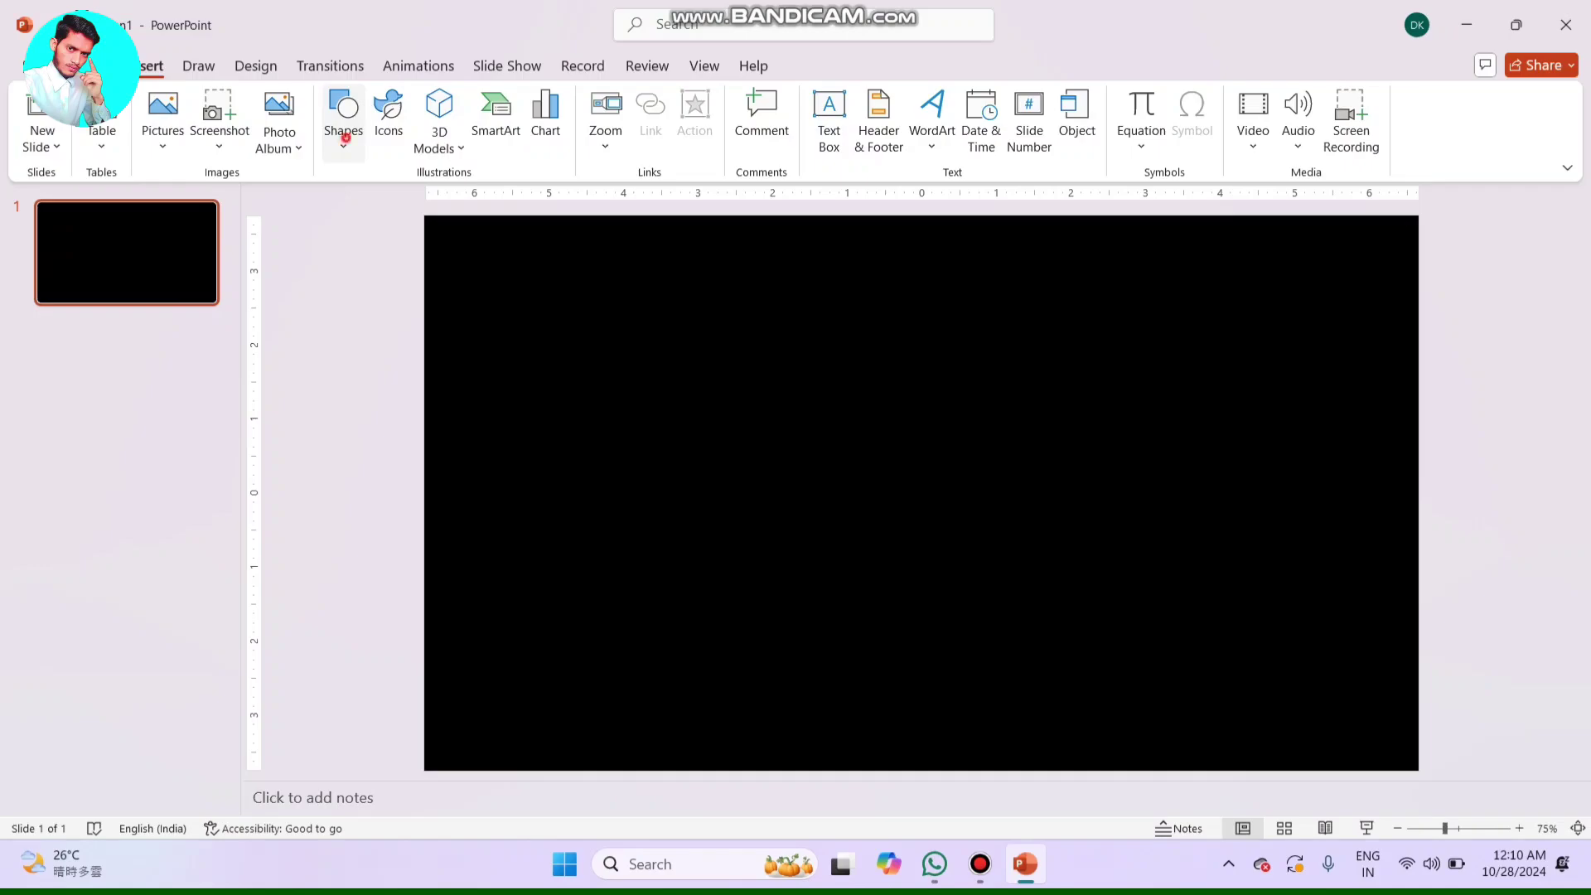
- Draw a tall thin rectangle near the slide's lower left
{"action": "left_click", "coordinate": [343, 124]}
{"action": "left_click", "coordinate": [394, 204]}
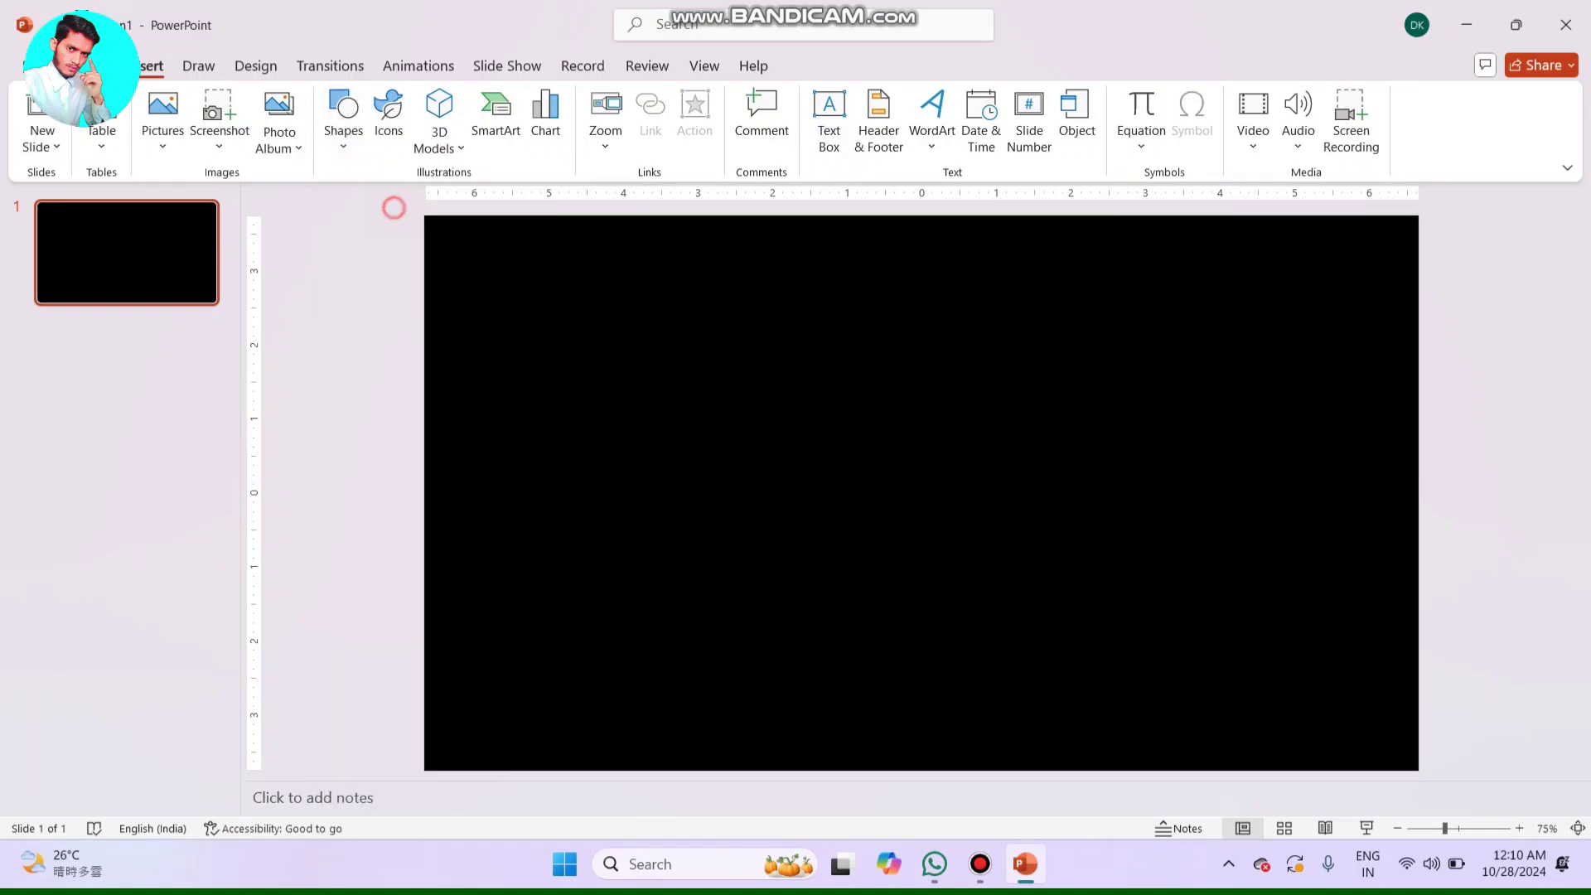
{"action": "left_click_drag", "start_coordinate": [563, 415], "coordinate": [587, 715]}
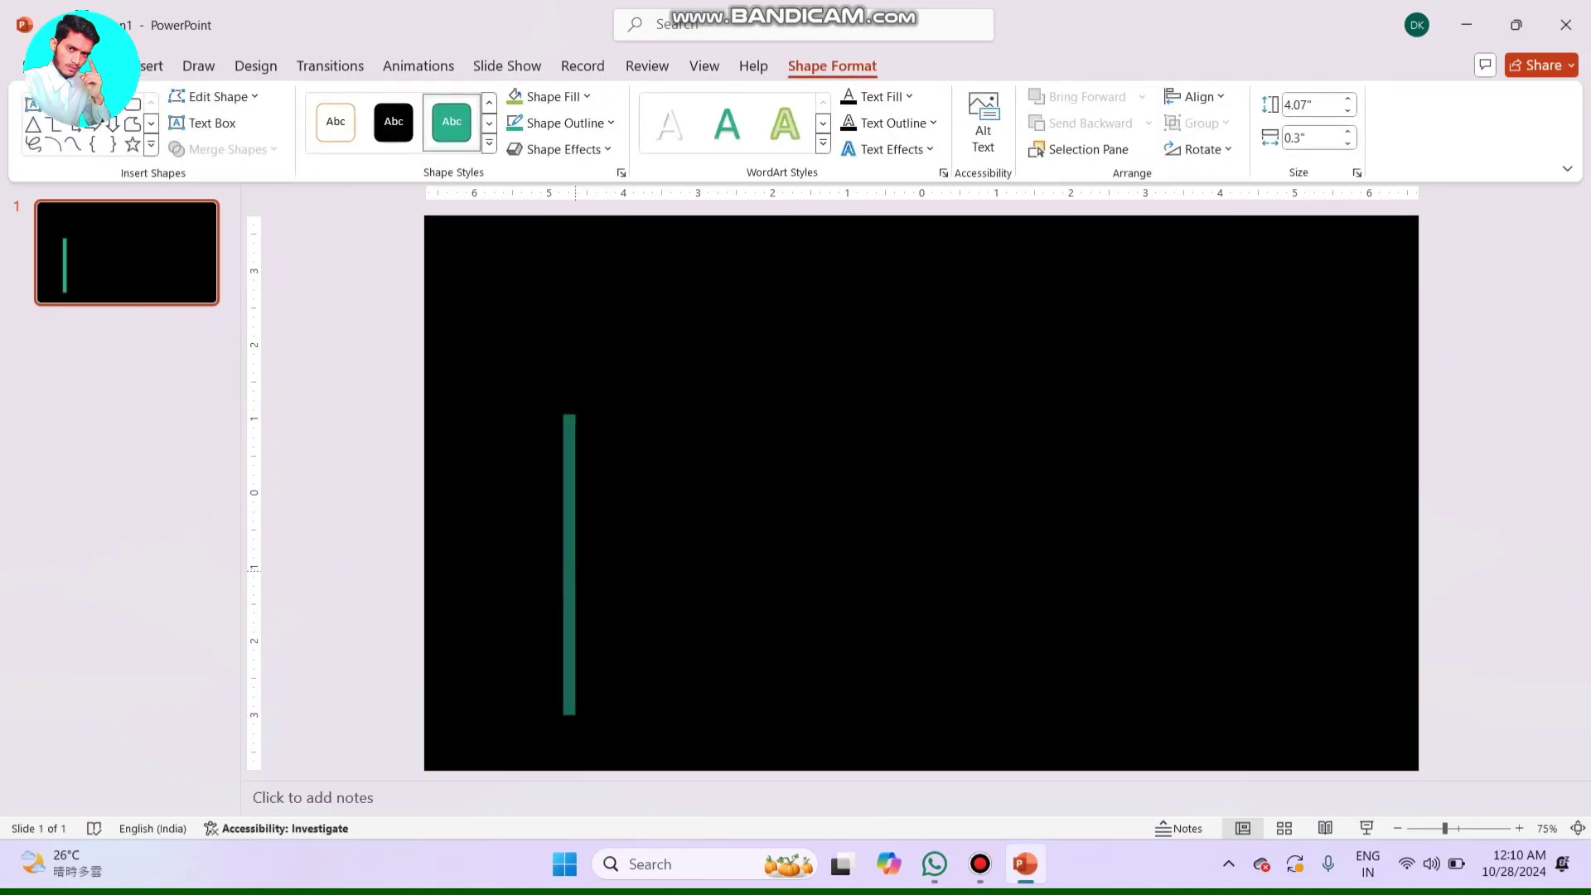
{"action": "left_click_drag", "start_coordinate": [586, 566], "coordinate": [566, 615]}
- Switch the bar to a gradient fill and colour the first stop red
{"action": "left_click", "coordinate": [554, 96]}
{"action": "mouse_move", "coordinate": [560, 480]}
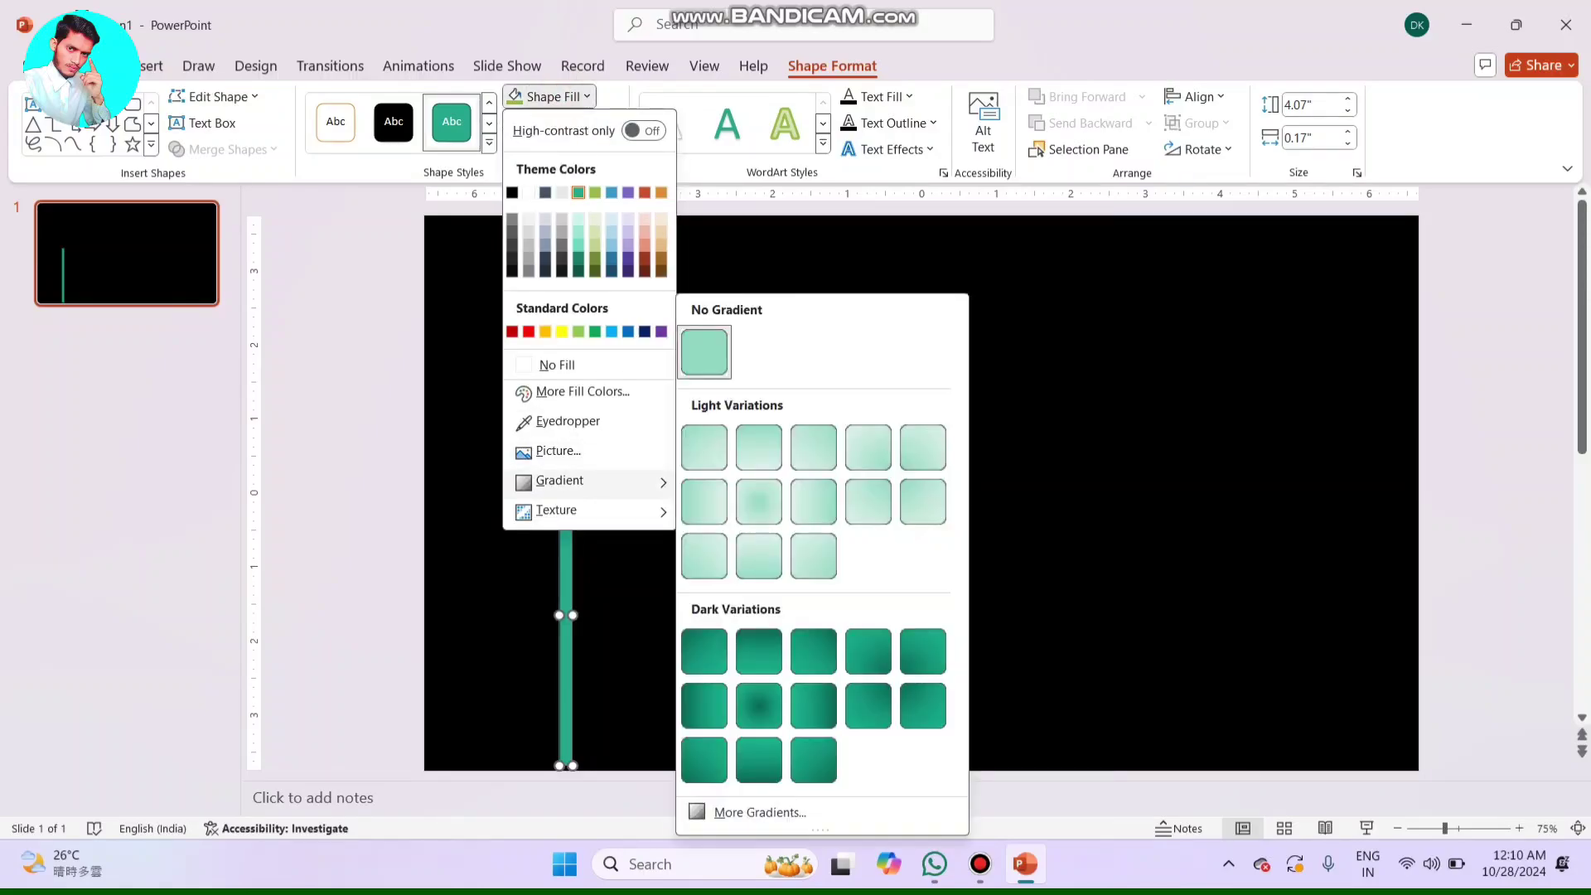
{"action": "left_click", "coordinate": [755, 812]}
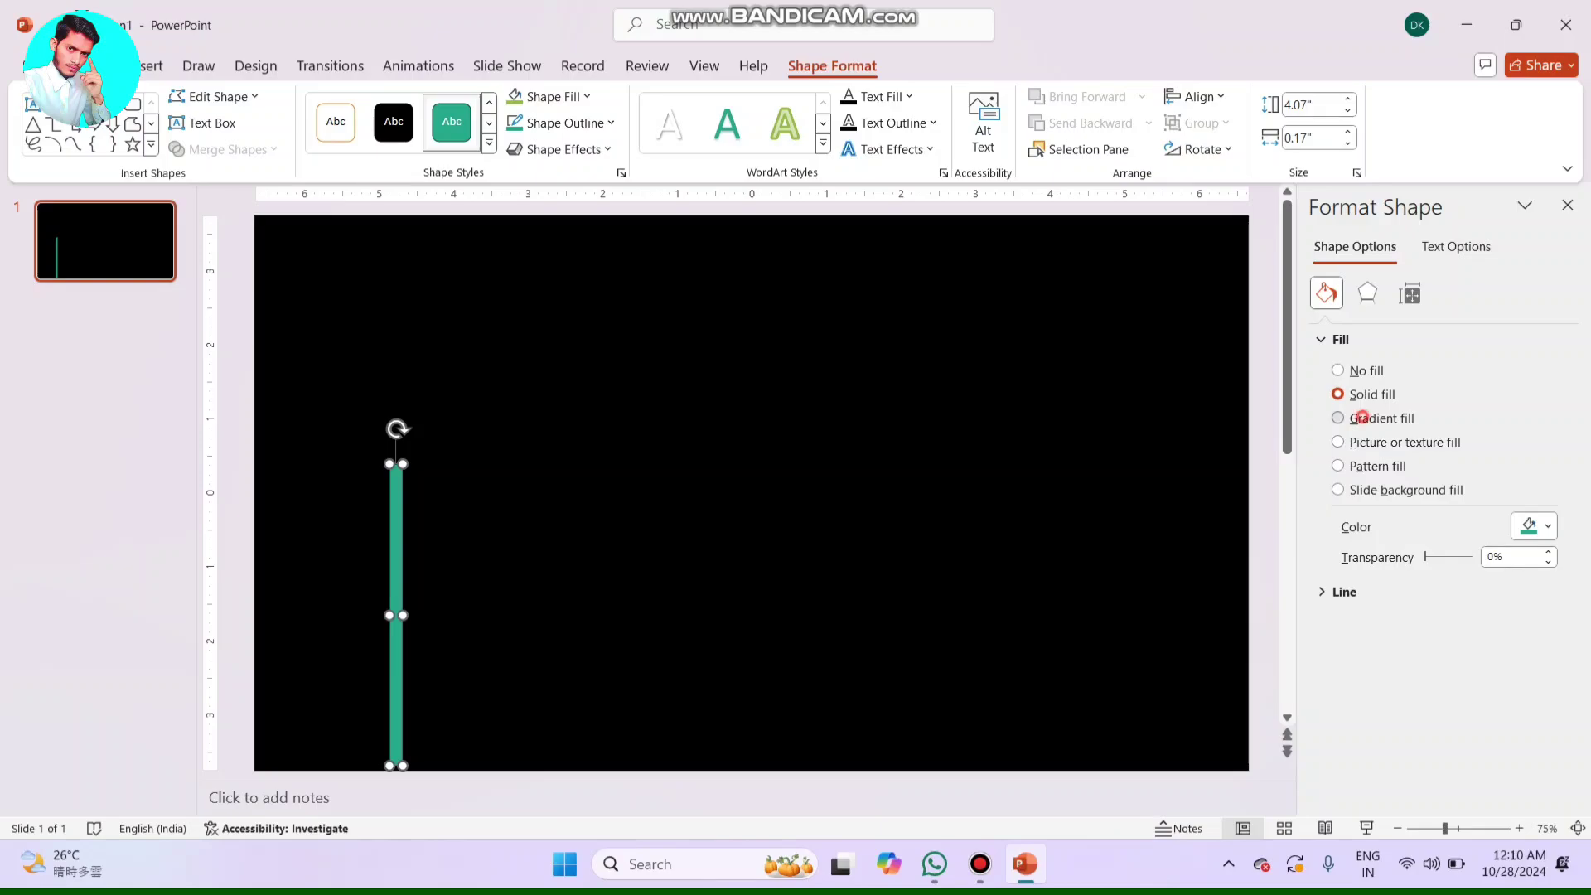
{"action": "left_click", "coordinate": [1338, 418]}
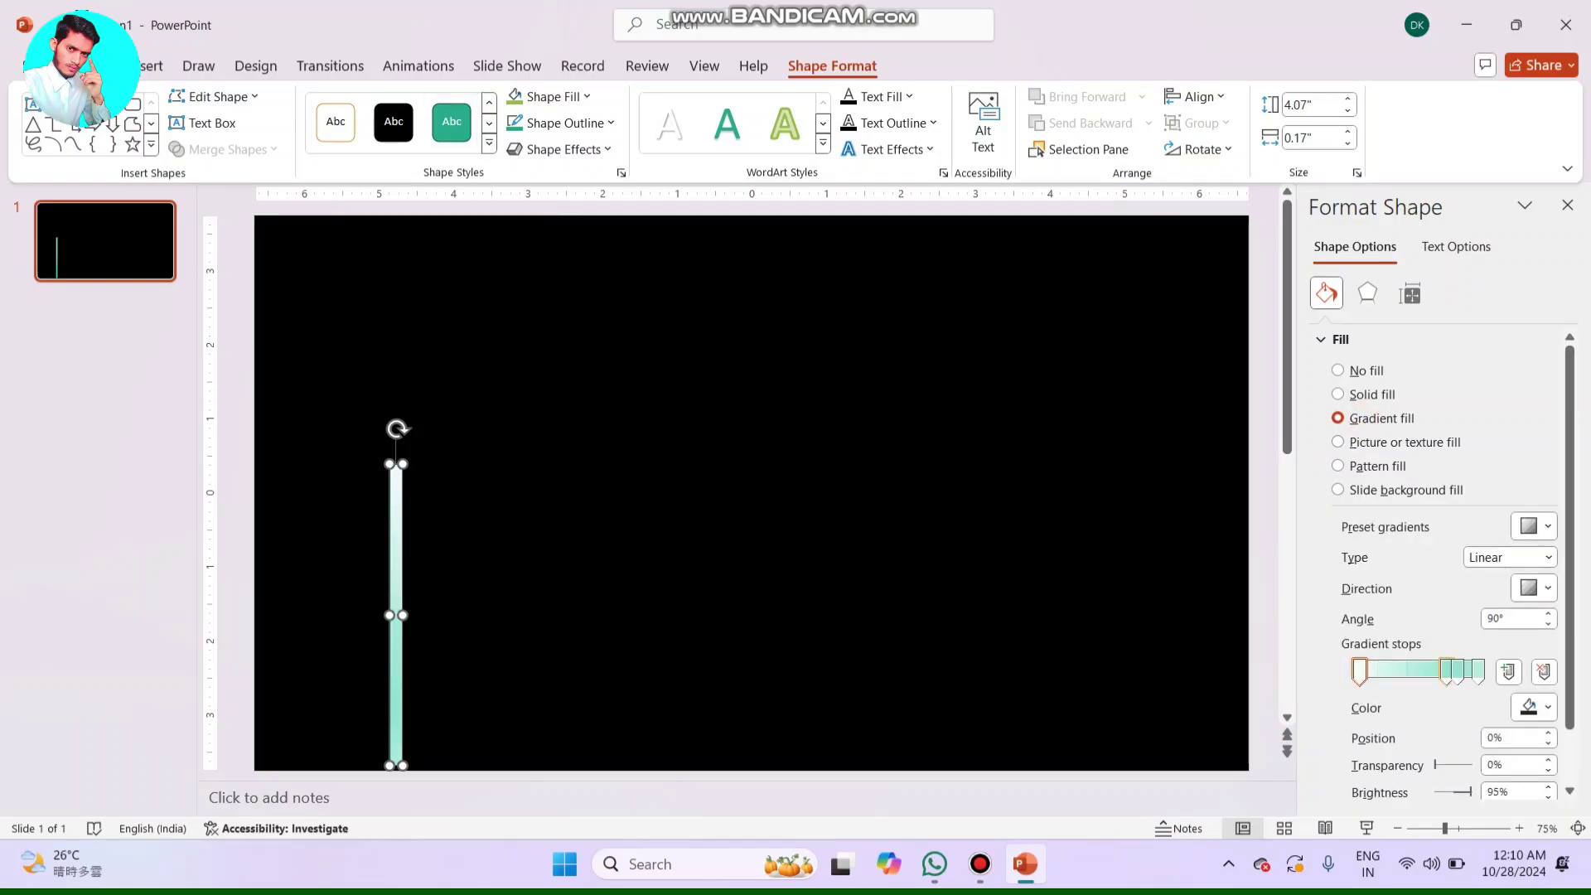
{"action": "left_click_drag", "start_coordinate": [1446, 671], "coordinate": [1401, 672]}
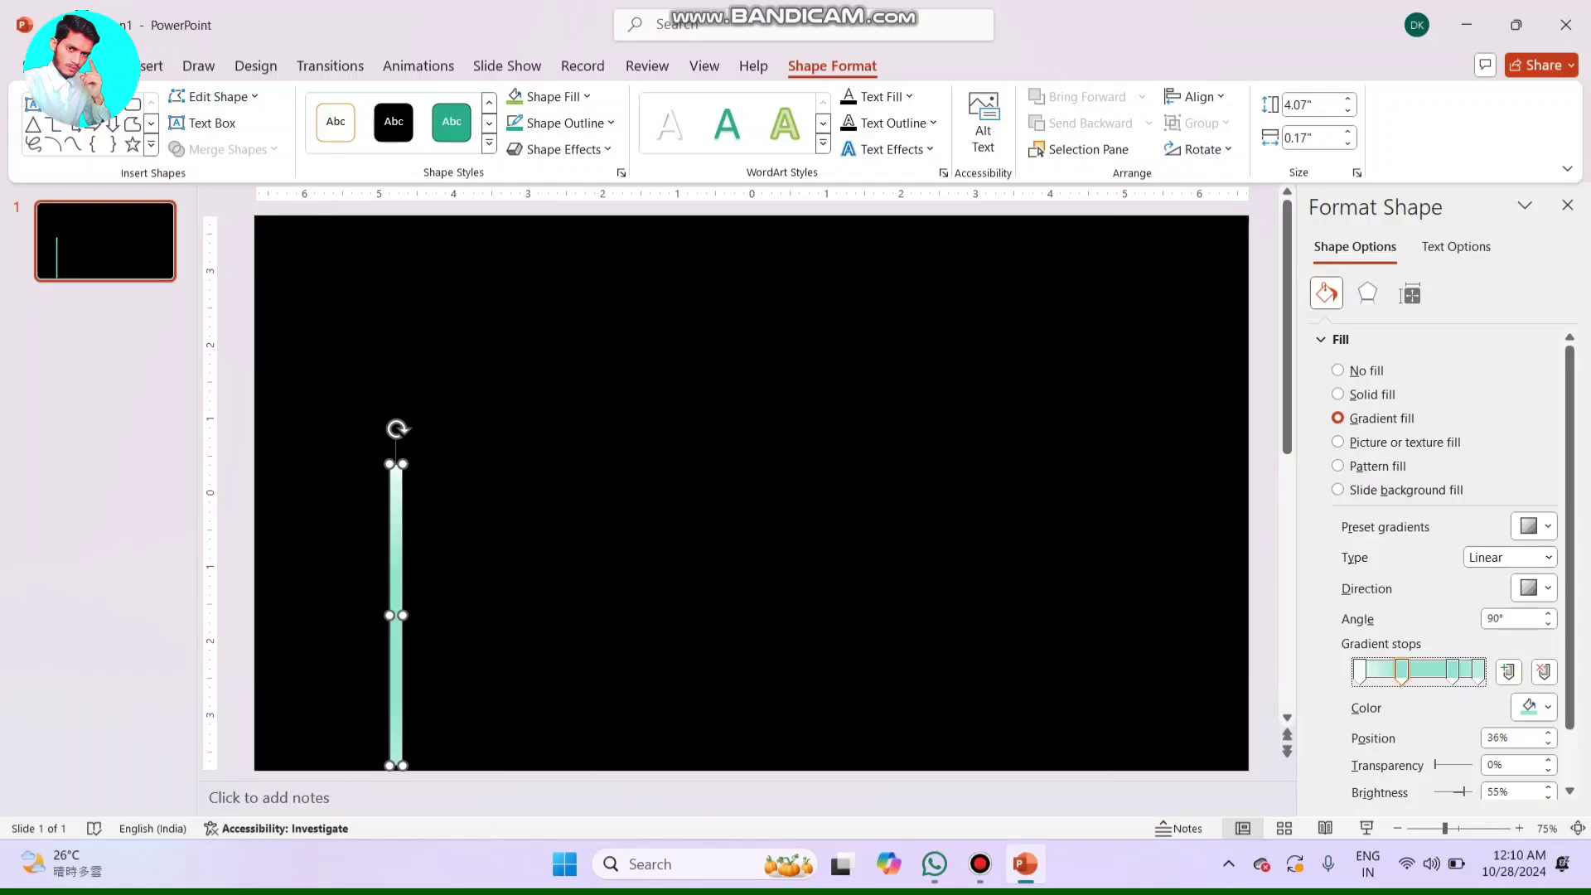
{"action": "left_click", "coordinate": [1359, 670]}
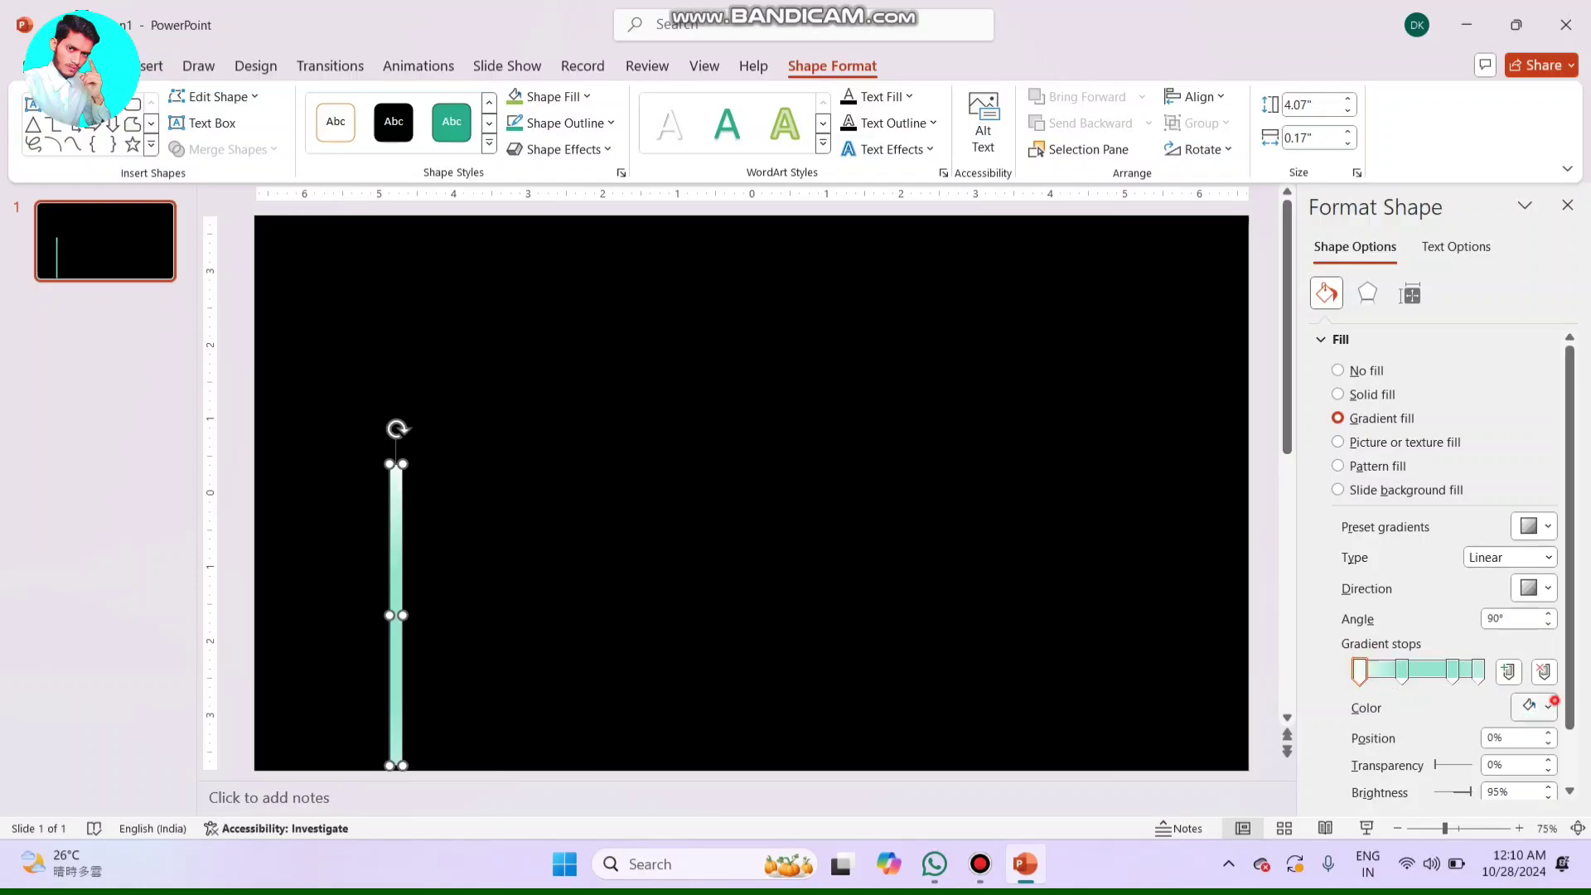
{"action": "left_click", "coordinate": [1547, 705]}
{"action": "left_click", "coordinate": [1447, 631]}
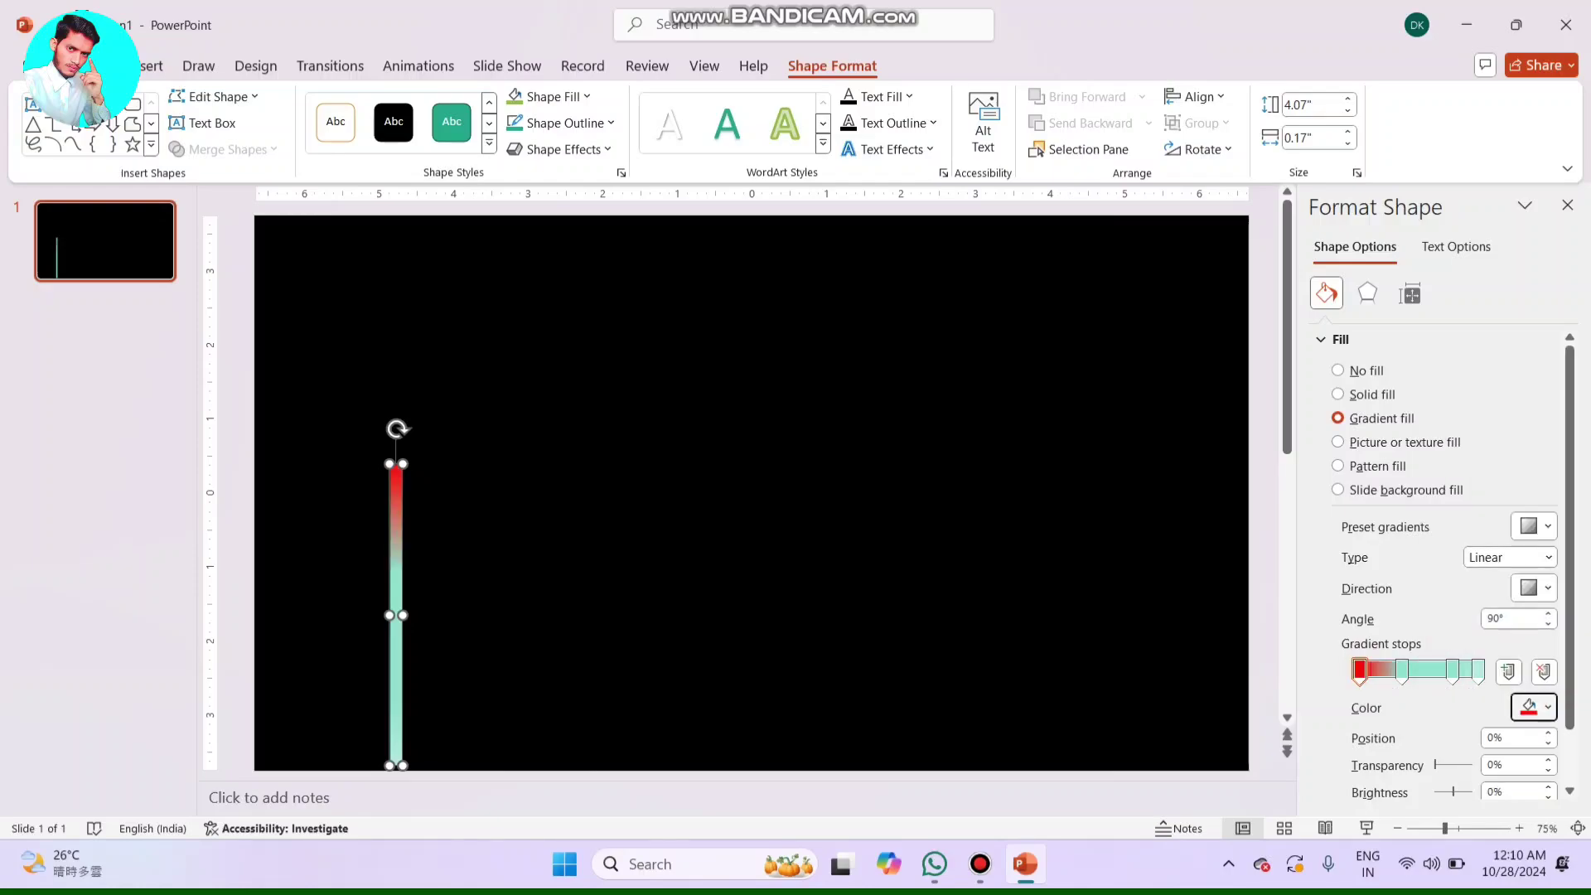
- Colour the 36% gradient stop yellow and the 79% stop green
{"action": "left_click", "coordinate": [1402, 670]}
{"action": "left_click", "coordinate": [1547, 706]}
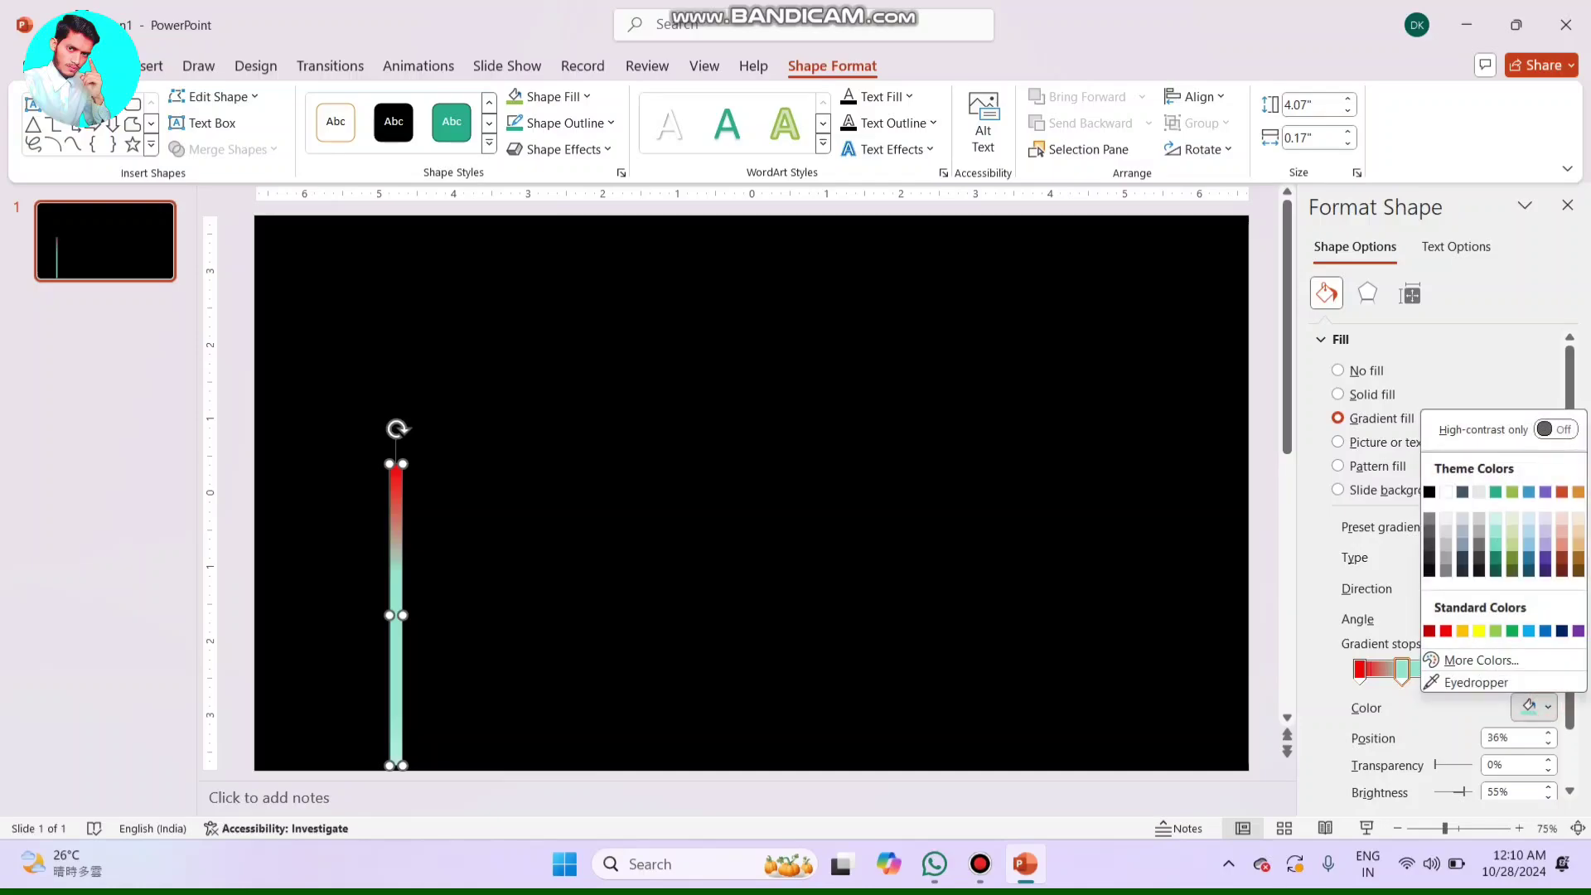
{"action": "key", "text": "Escape"}
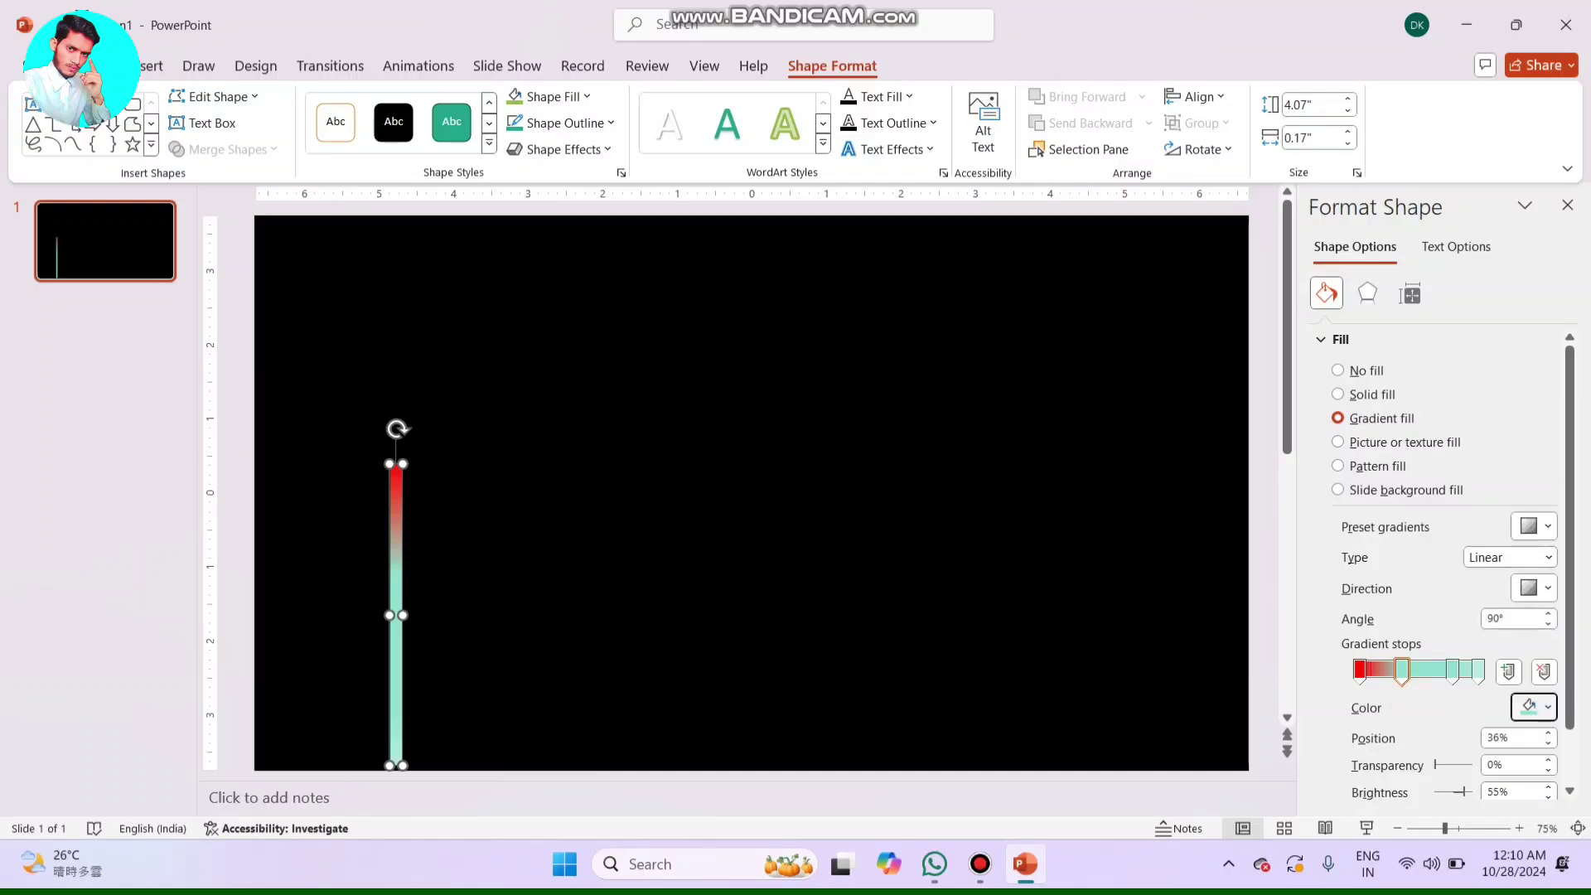
{"action": "left_click", "coordinate": [1553, 705]}
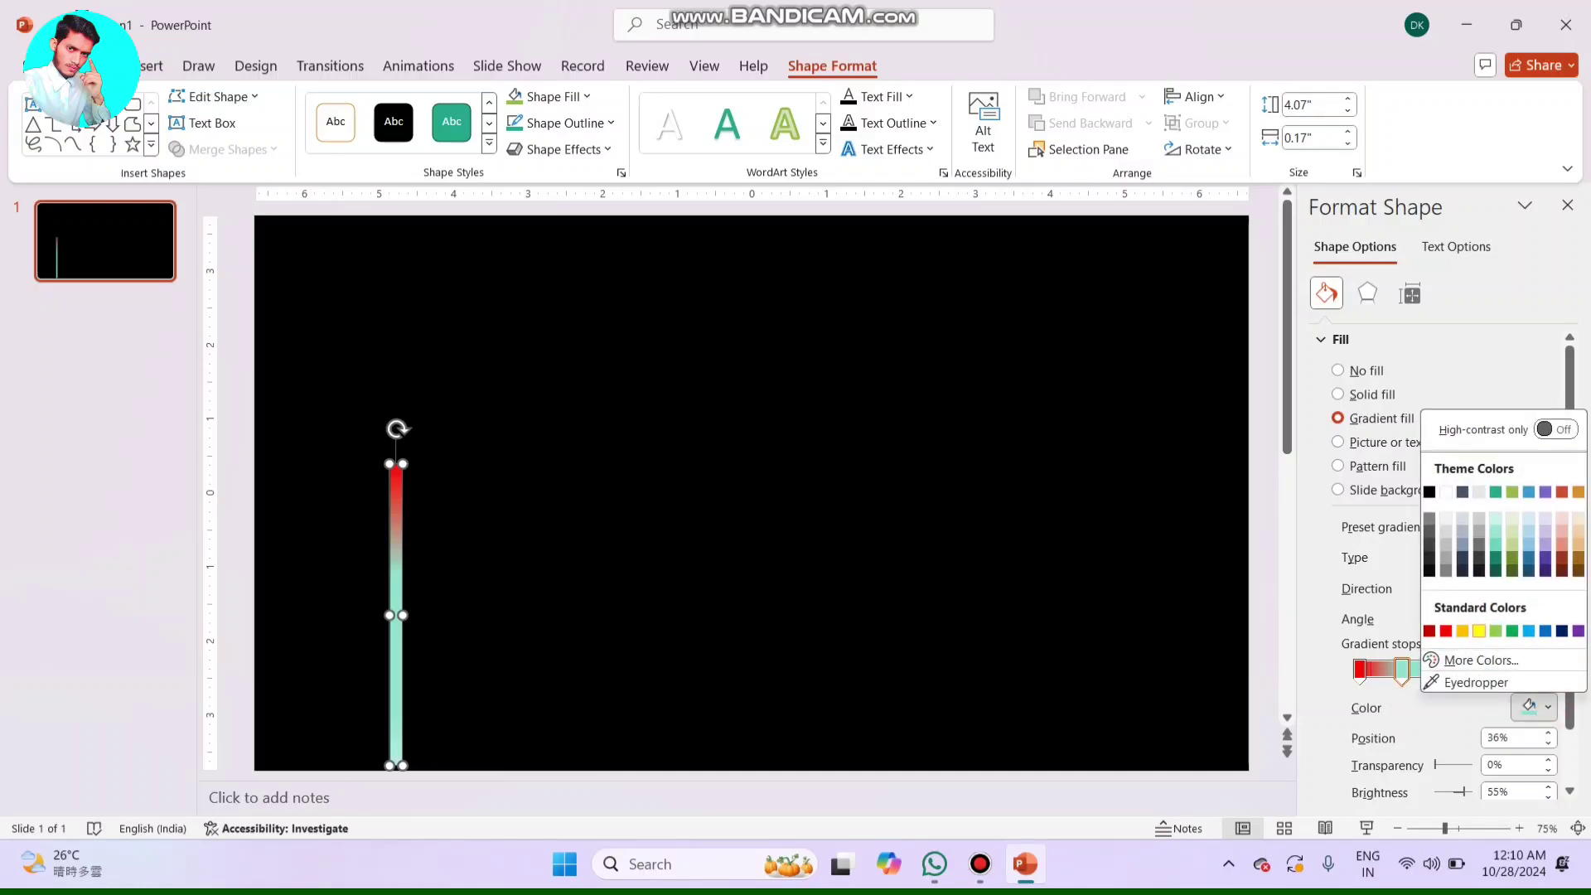
{"action": "left_click", "coordinate": [1479, 633]}
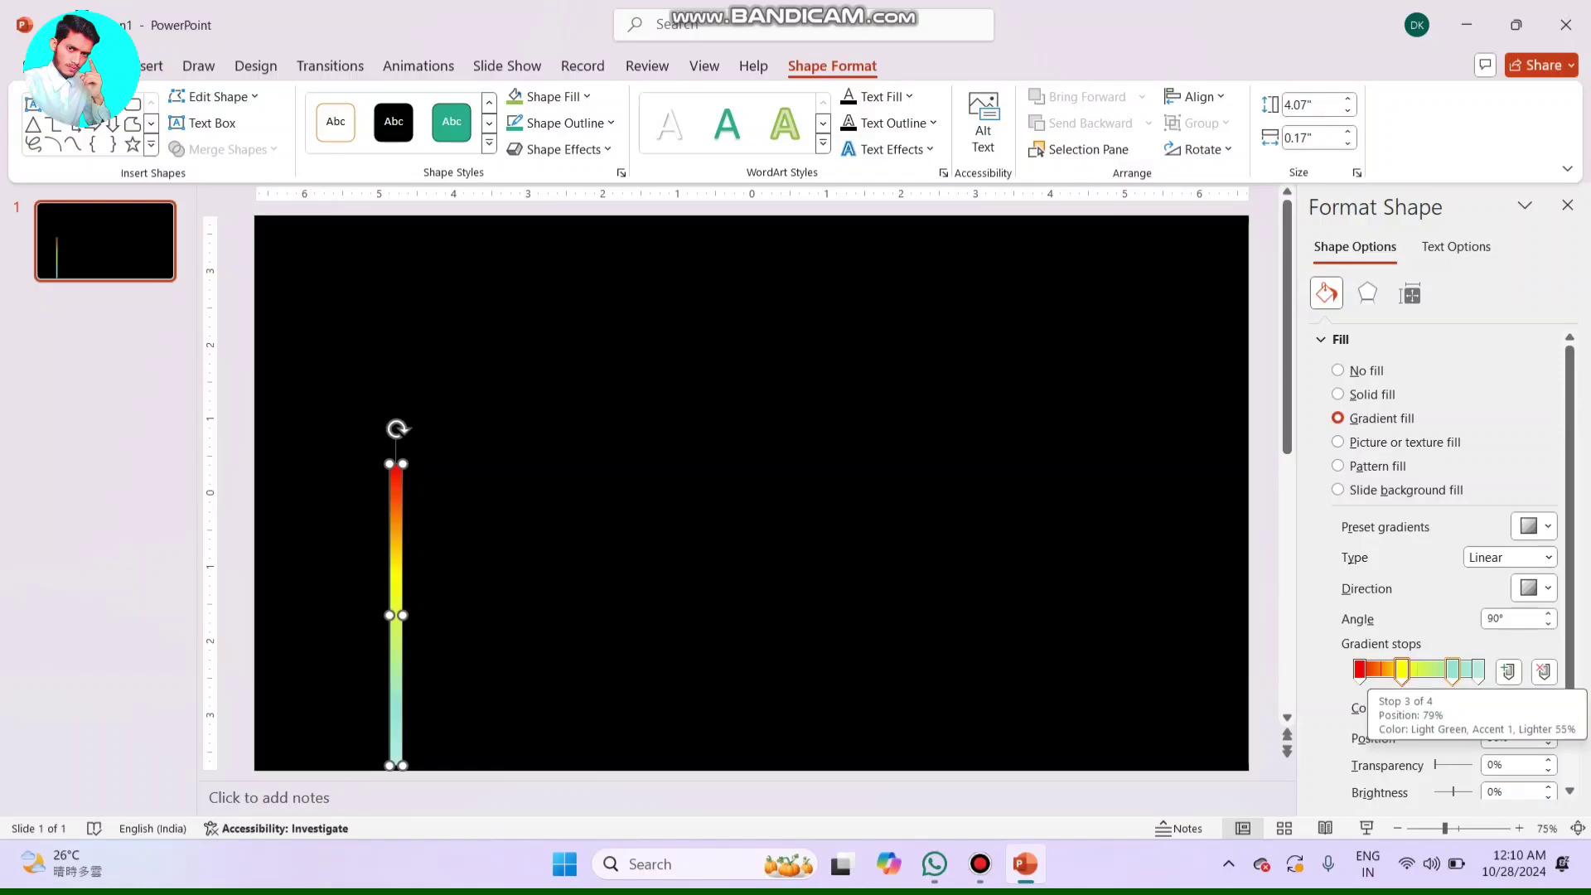
{"action": "left_click", "coordinate": [1453, 670]}
{"action": "left_click", "coordinate": [1546, 707]}
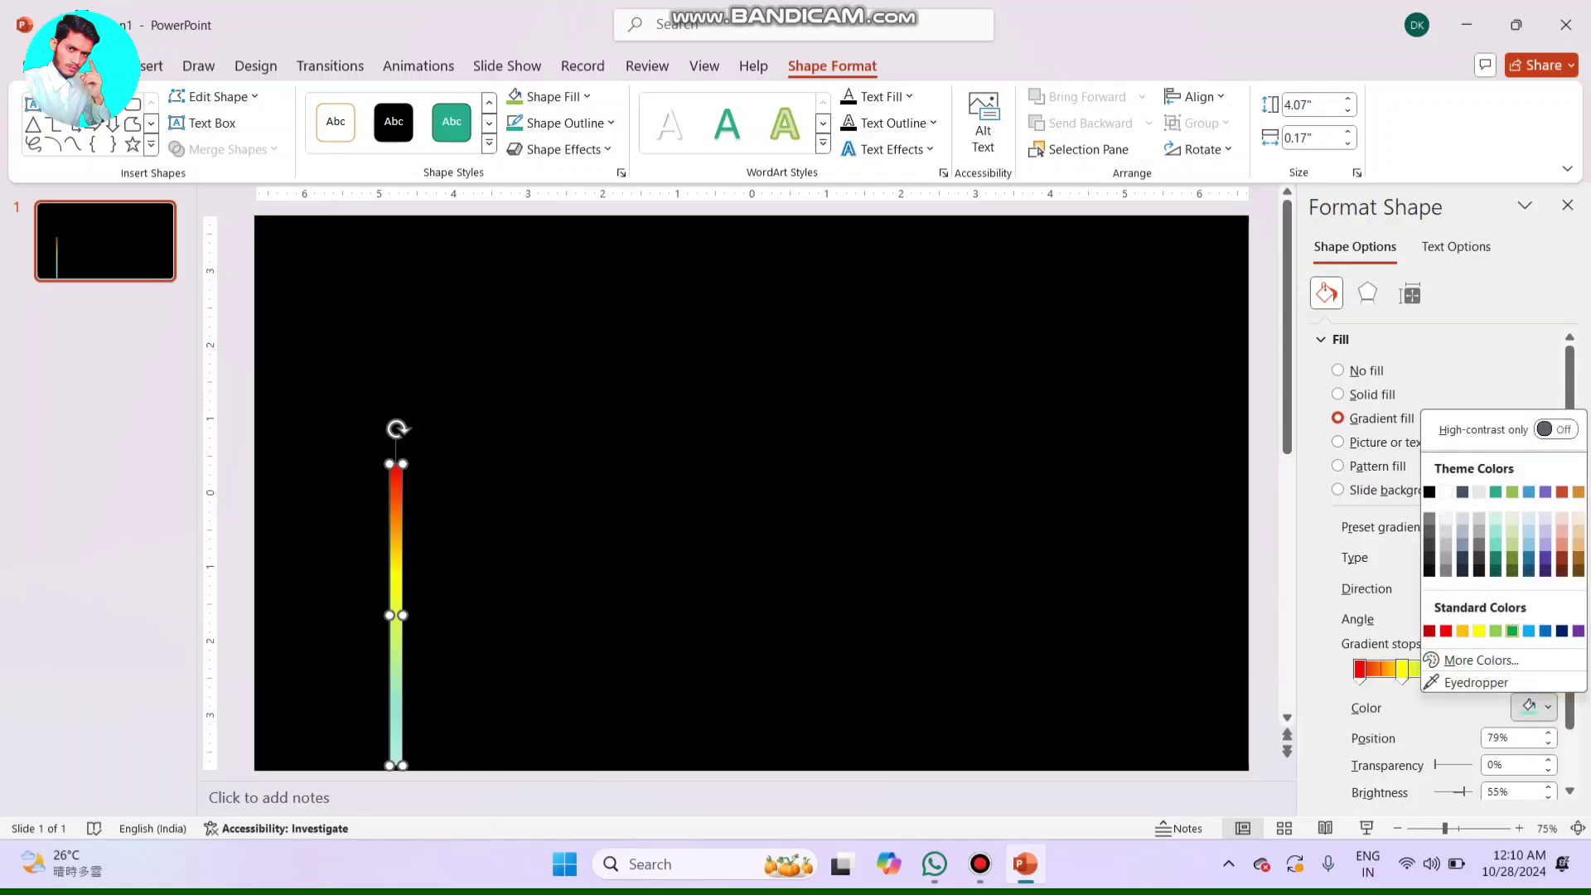
{"action": "left_click", "coordinate": [1513, 630]}
- Colour the 100% stop dark blue and deselect the bar to view the gradient
{"action": "left_click", "coordinate": [1480, 670]}
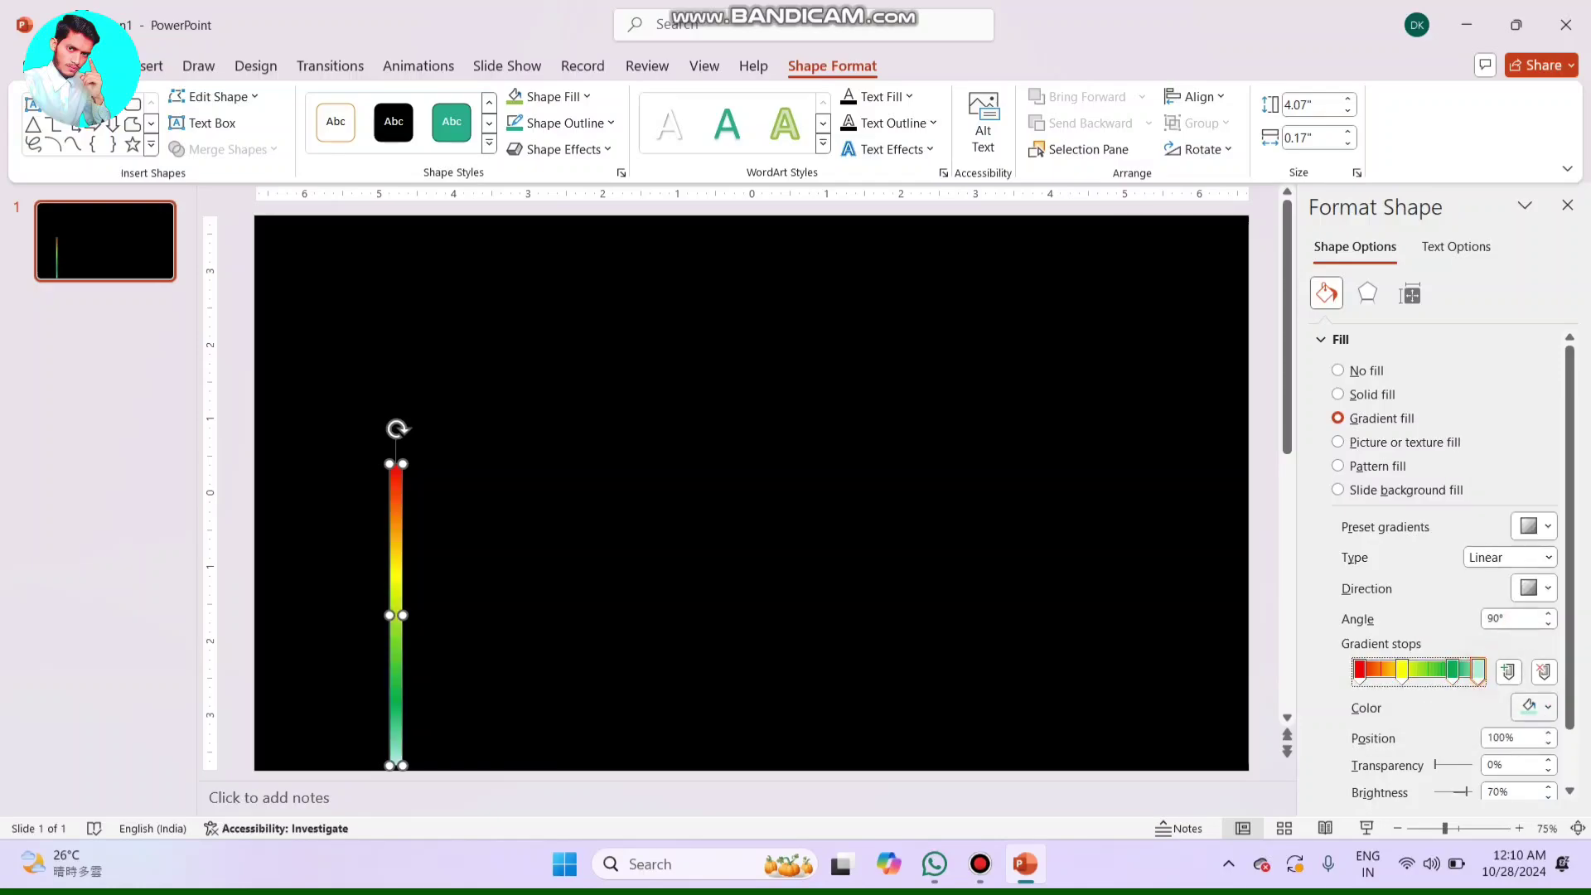
{"action": "left_click", "coordinate": [1547, 707]}
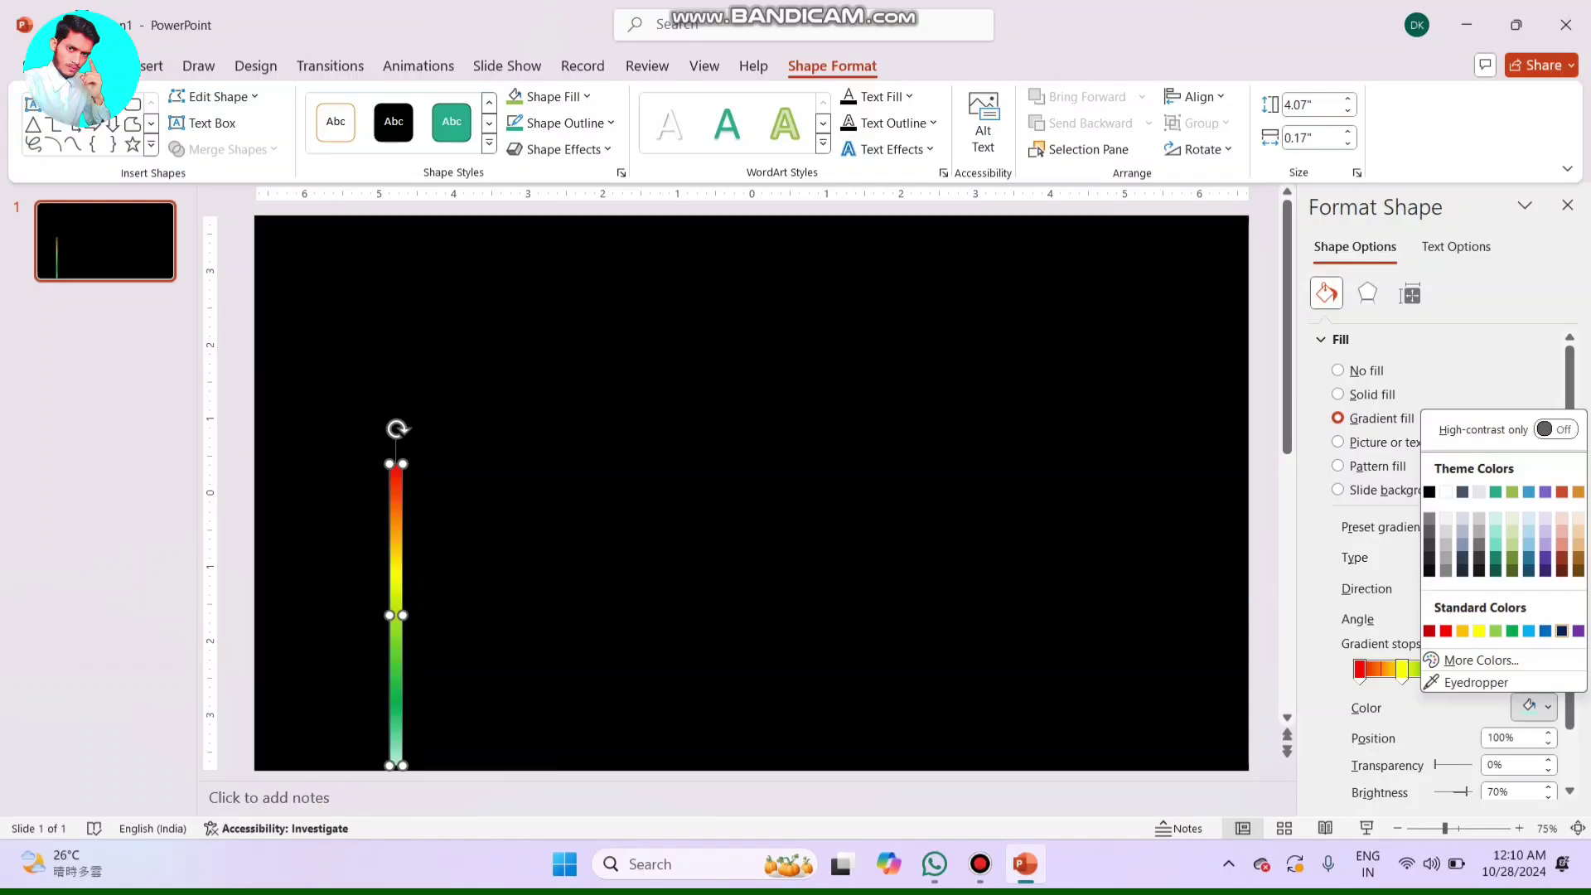
{"action": "left_click", "coordinate": [1563, 631]}
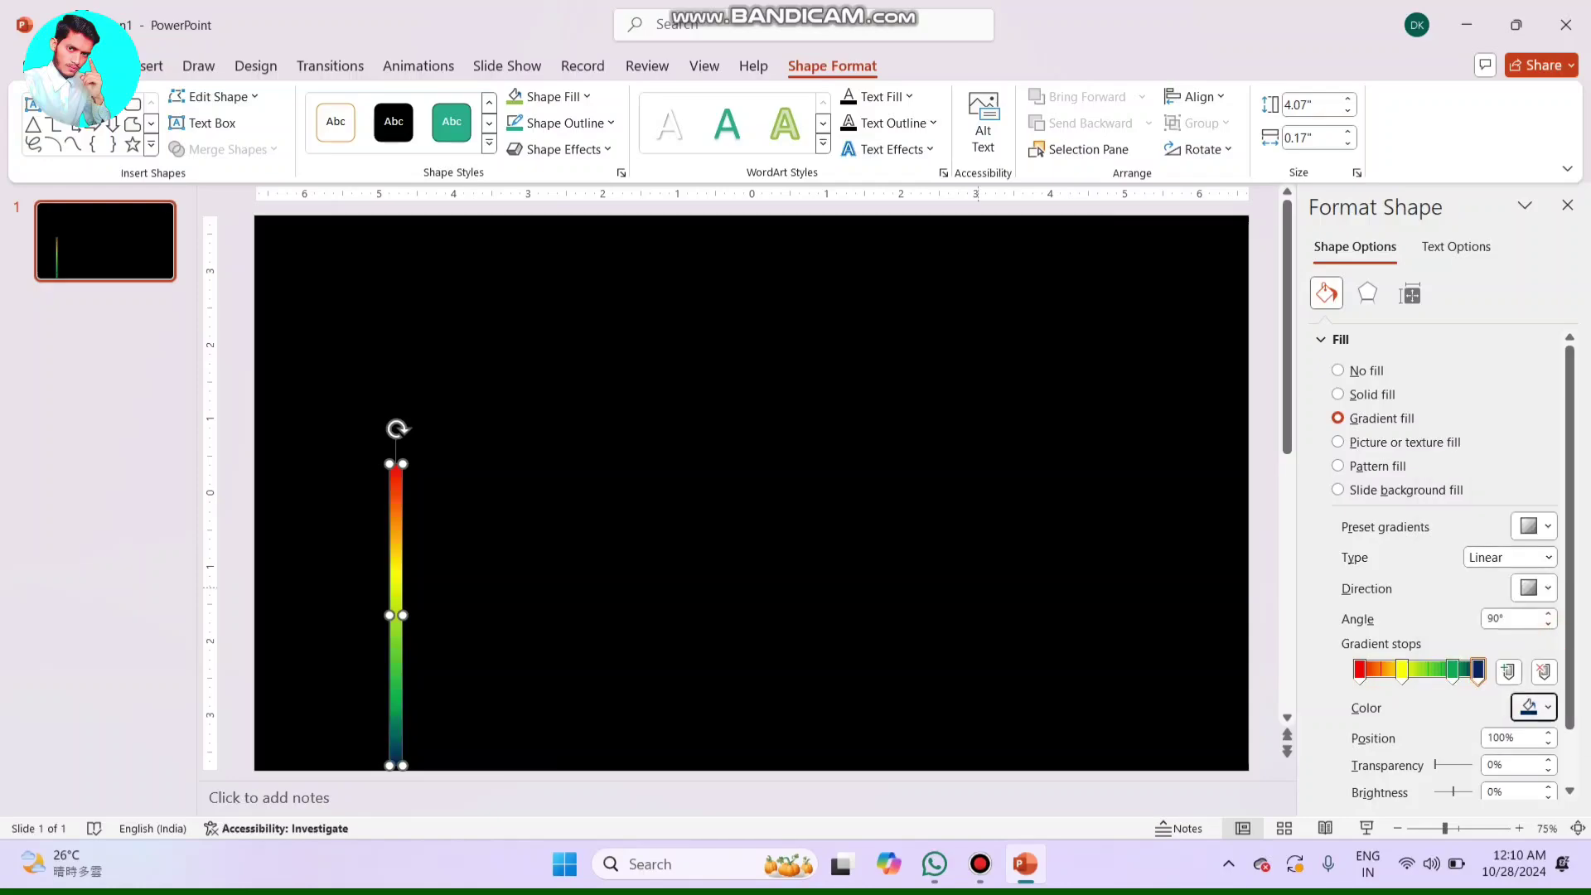
{"action": "left_click", "coordinate": [402, 614]}
{"action": "left_click", "coordinate": [480, 600]}
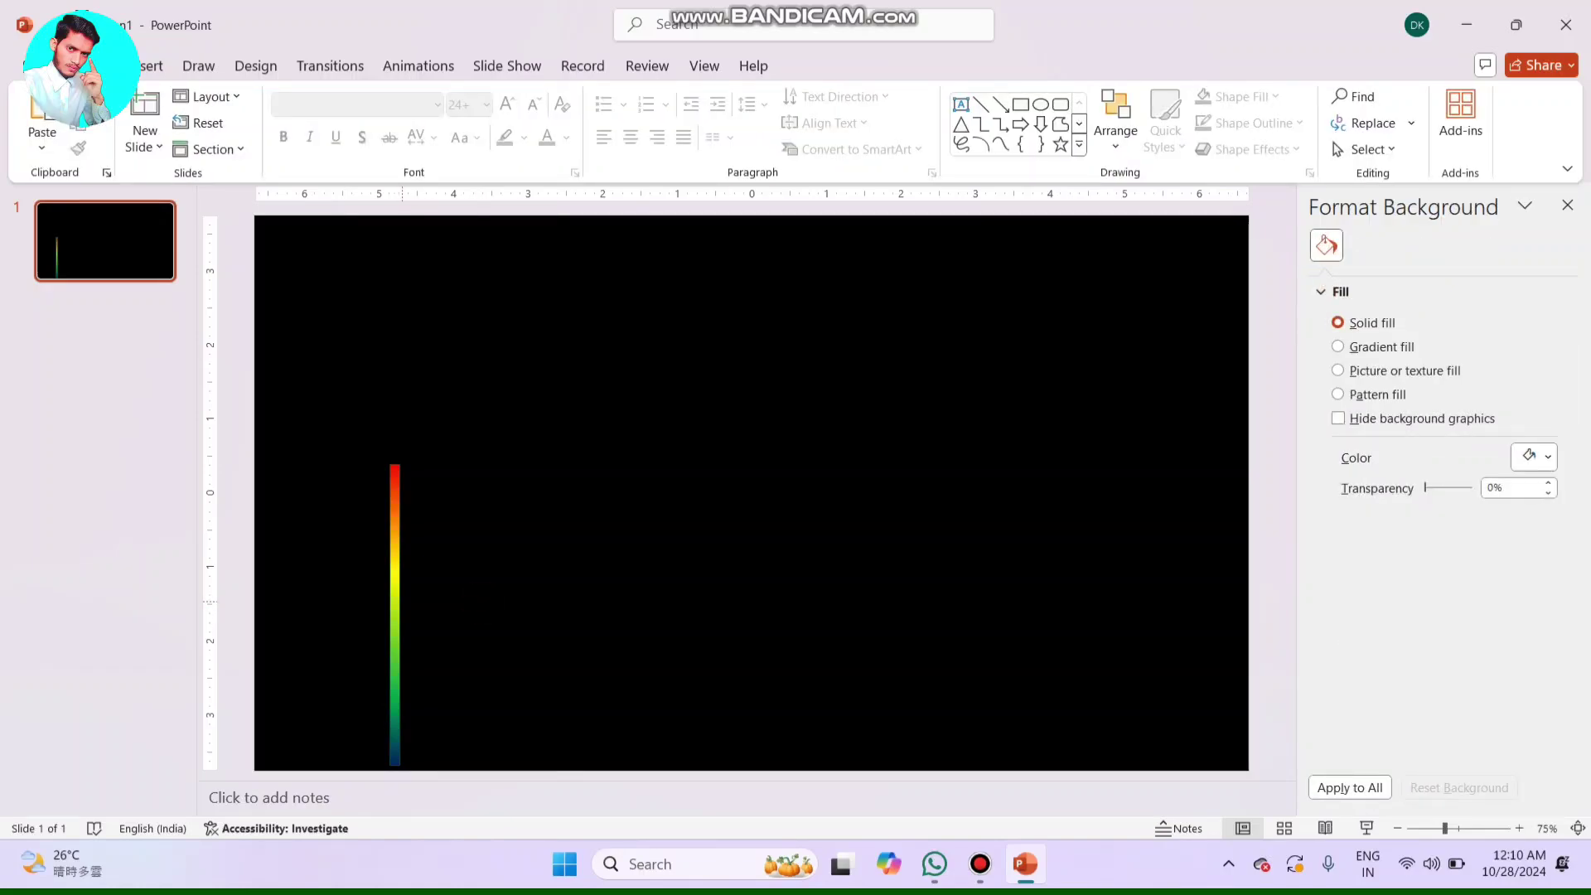
- Give the stem a wavy sketched outline with a dashed style
{"action": "left_click", "coordinate": [394, 604]}
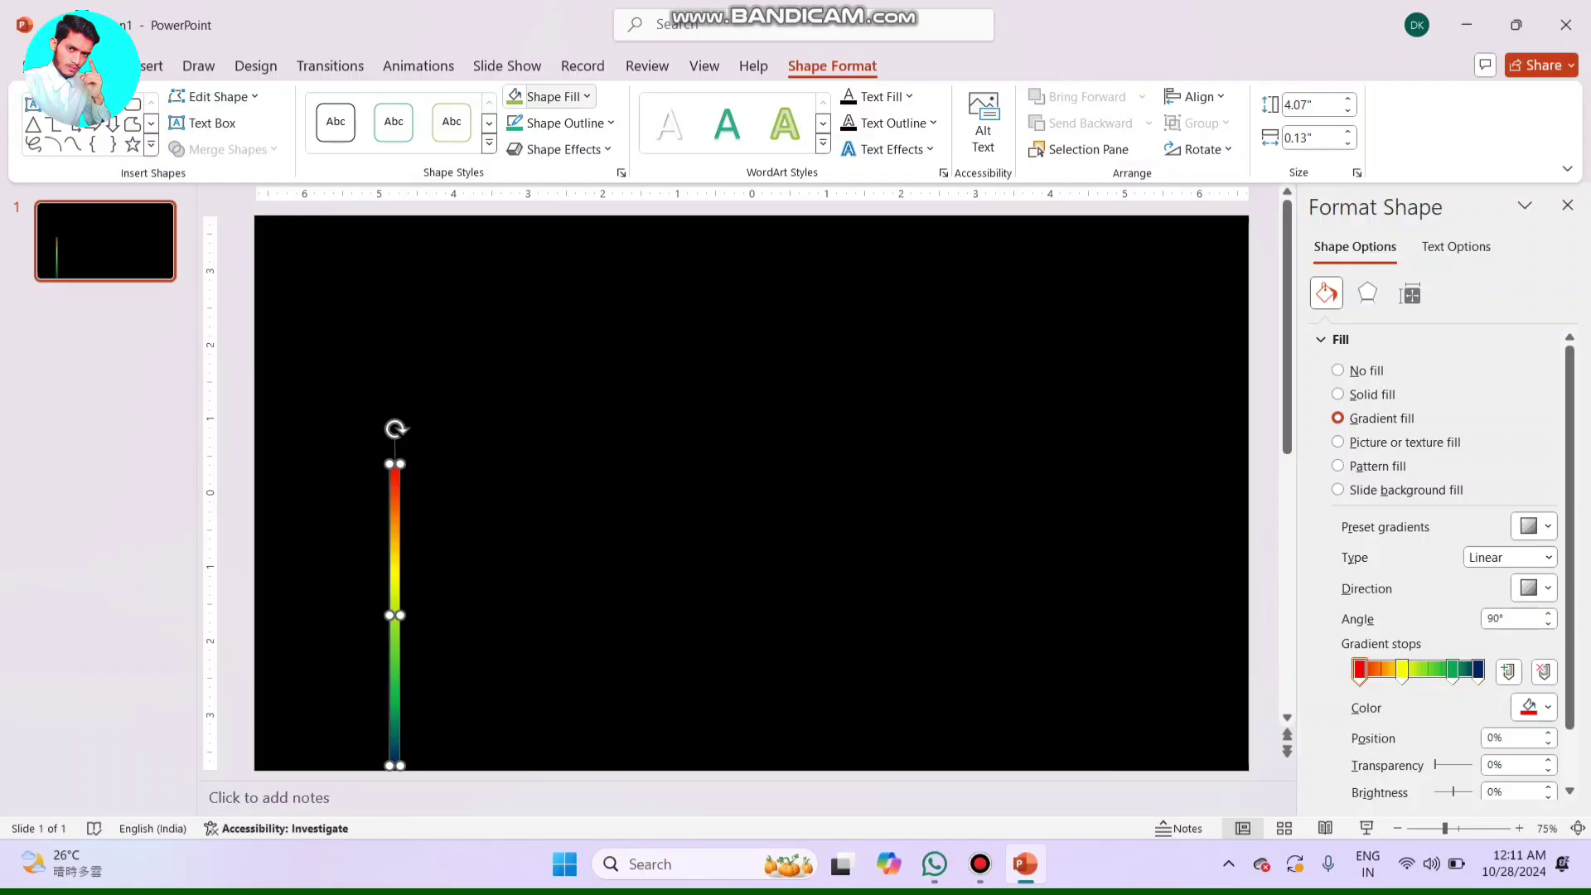
{"action": "left_click", "coordinate": [564, 123]}
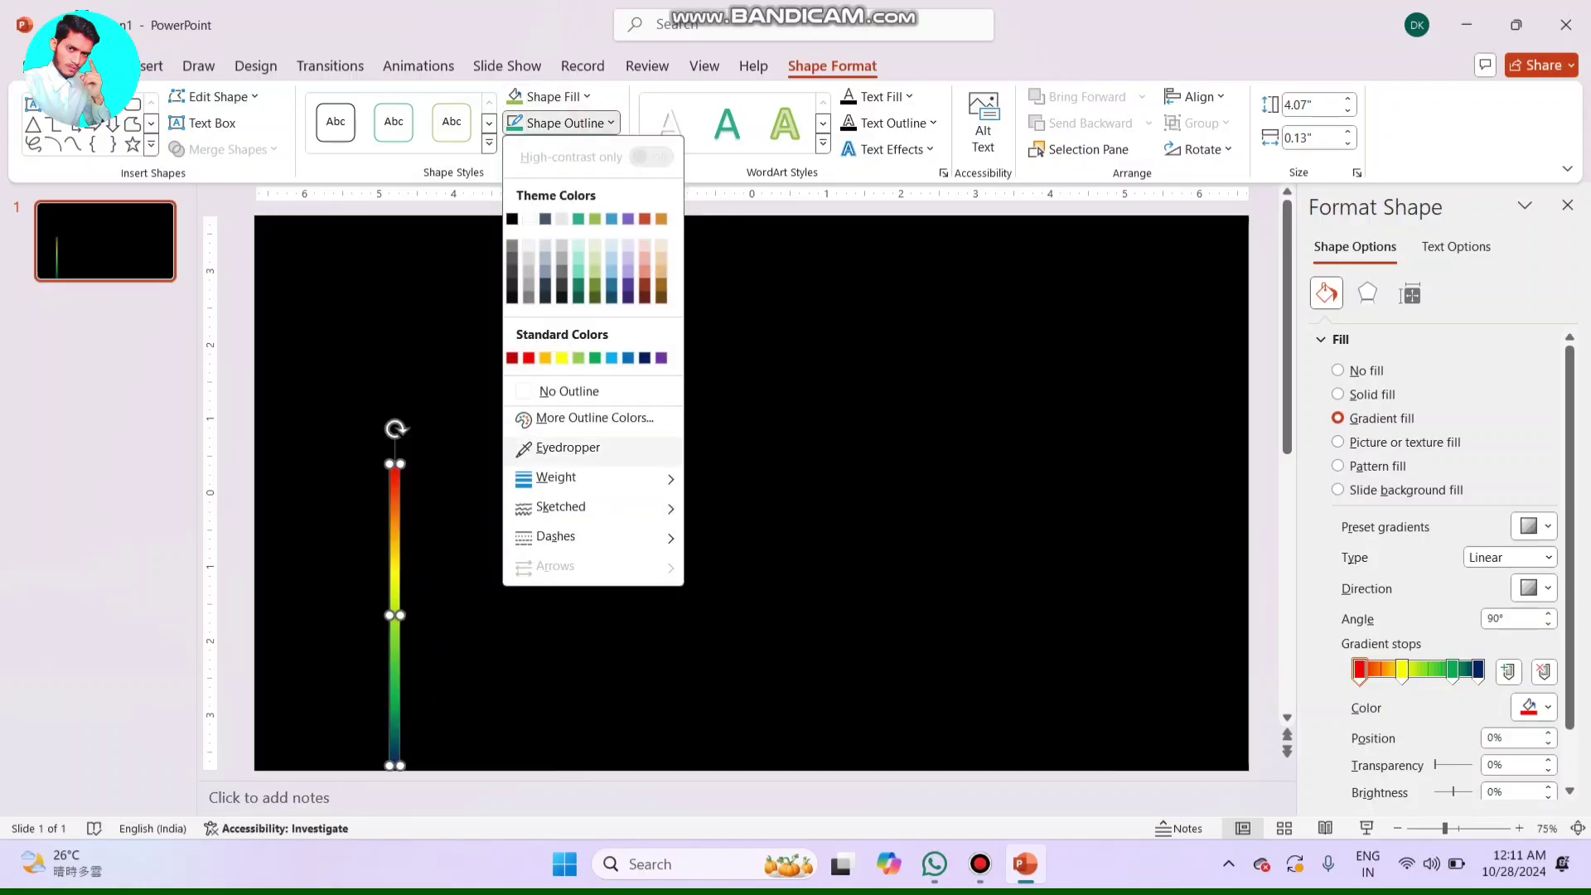
{"action": "mouse_move", "coordinate": [560, 507]}
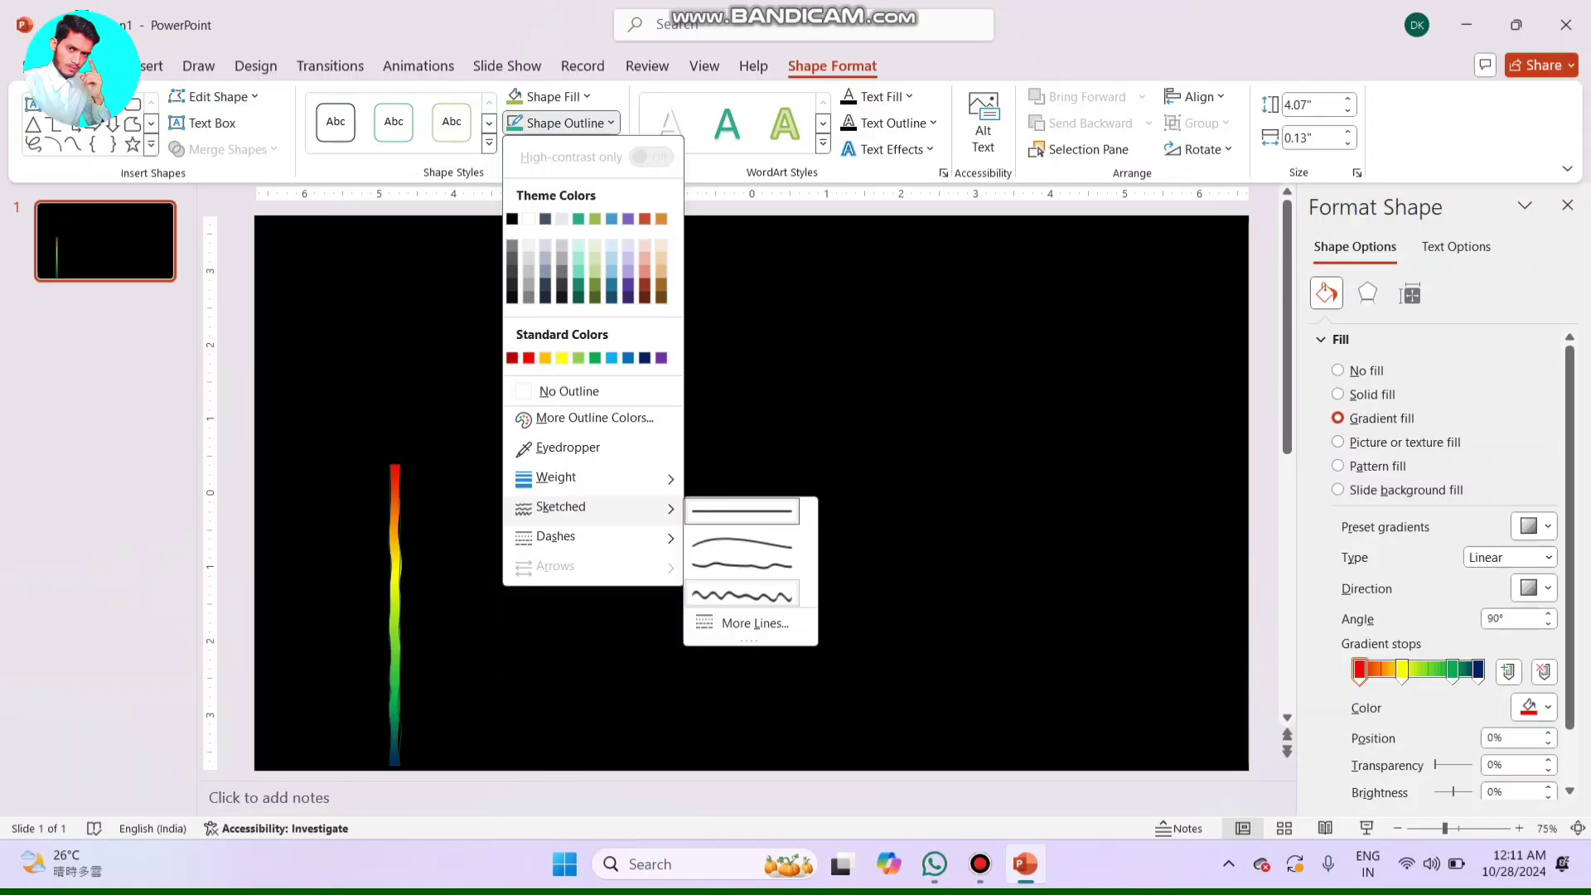
{"action": "left_click", "coordinate": [730, 594]}
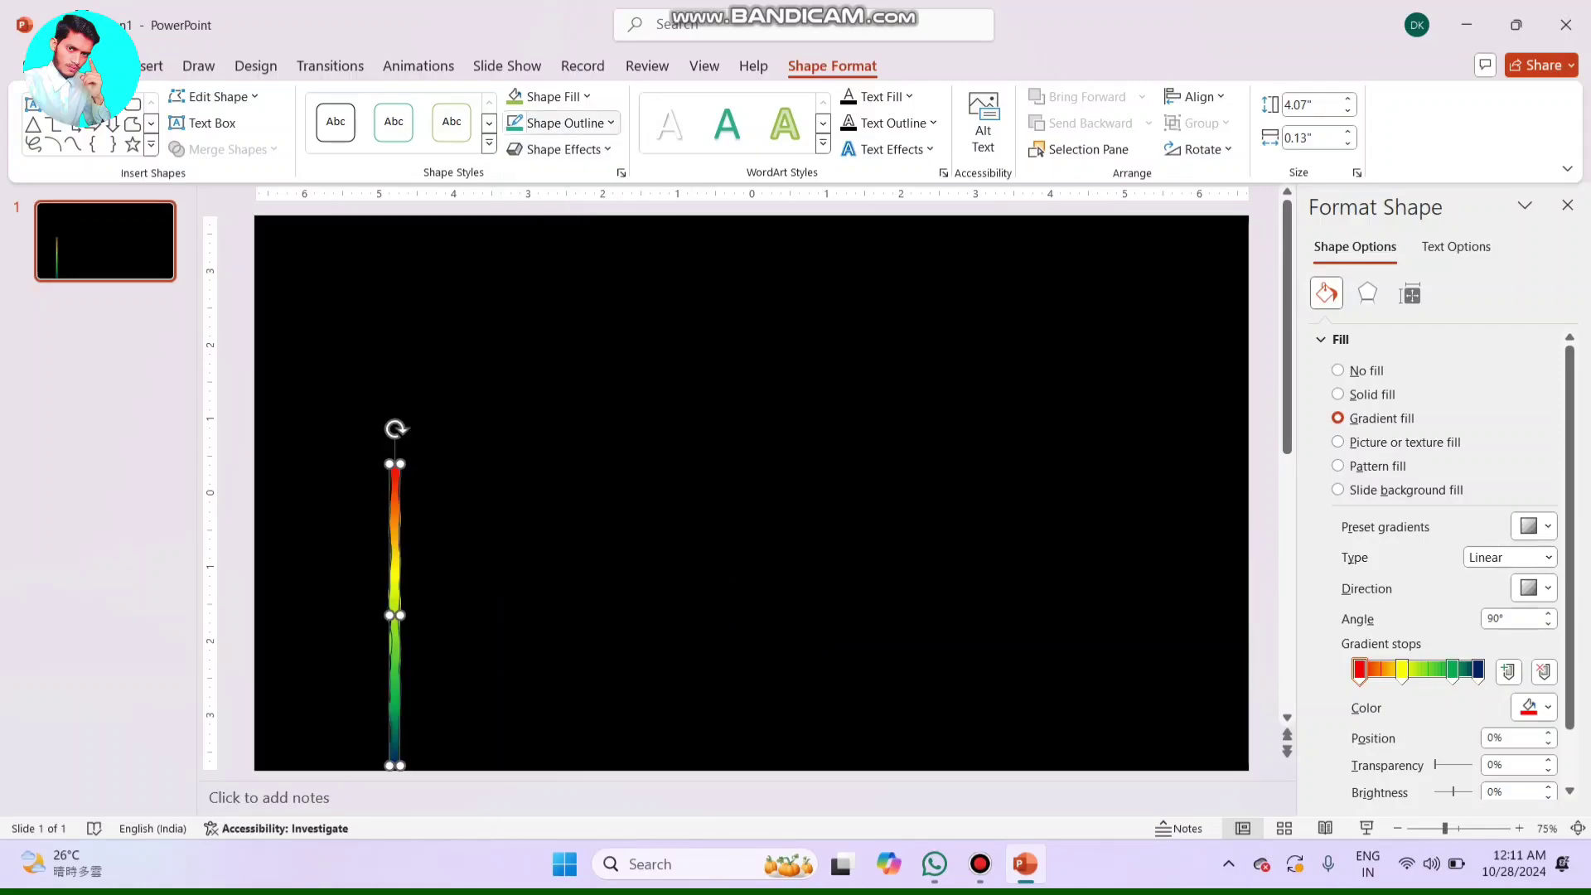
{"action": "left_click", "coordinate": [564, 123]}
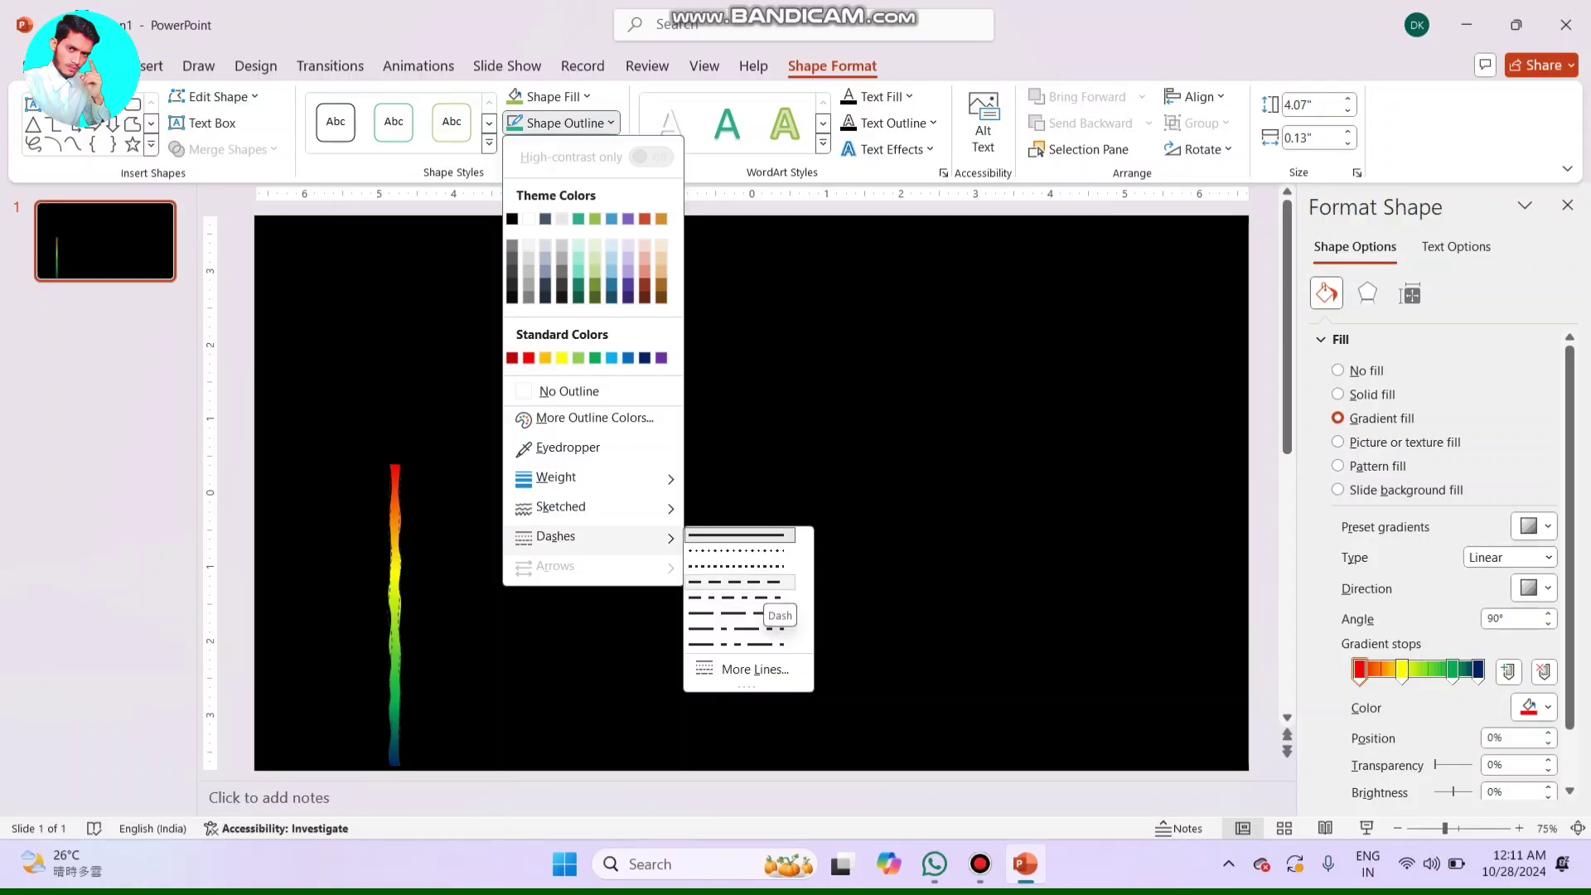
{"action": "left_click", "coordinate": [763, 582]}
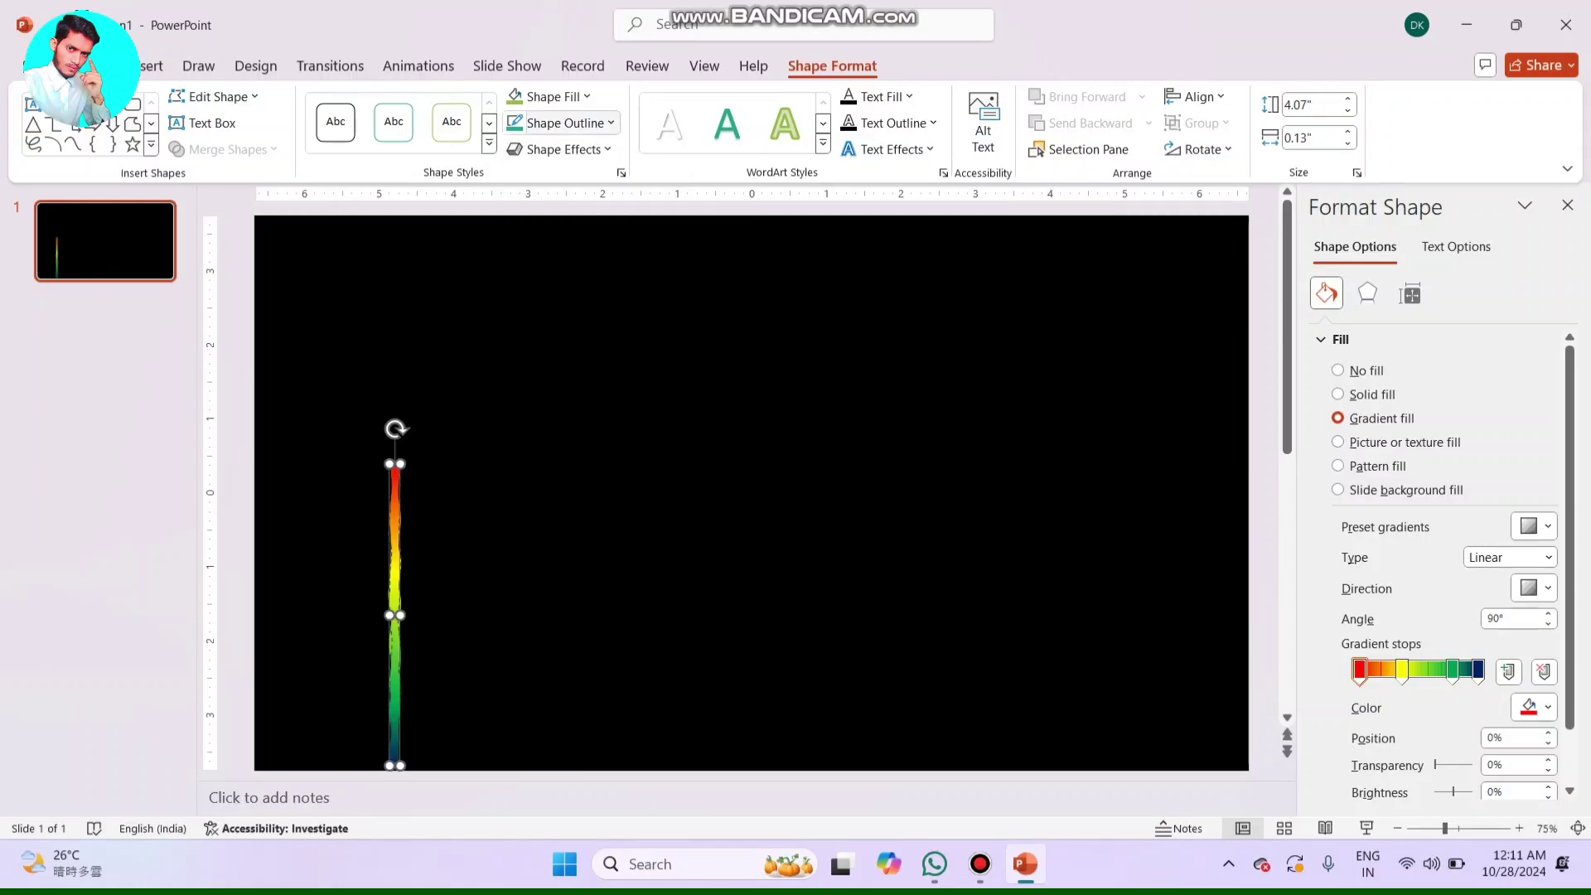
- Close the outline options, deselect, then reselect the stem and show the Animations tab
{"action": "left_click", "coordinate": [597, 123]}
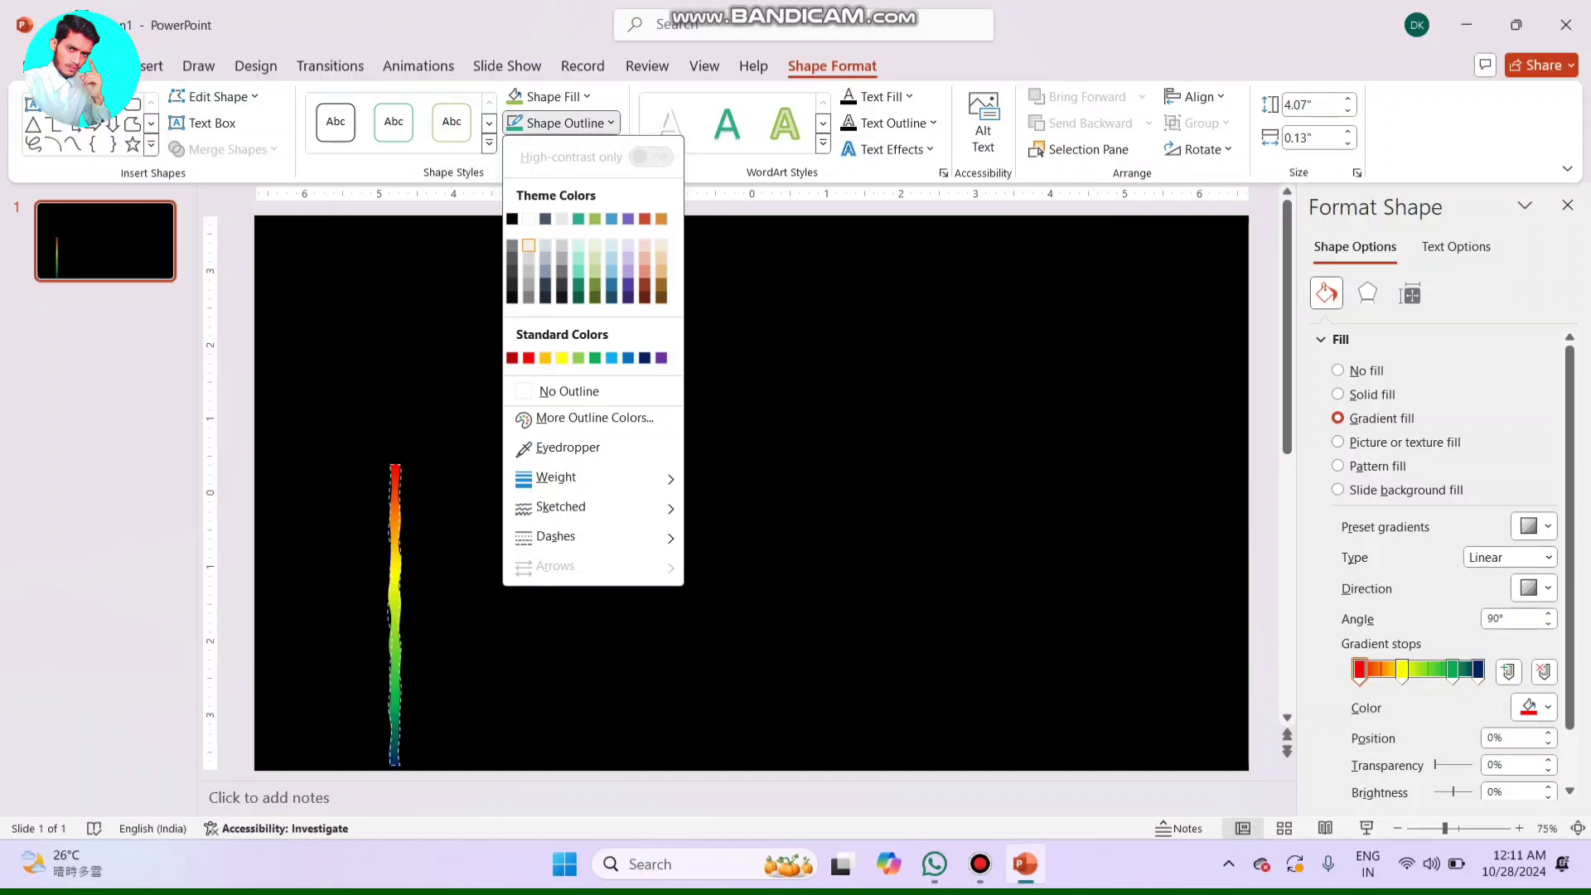
{"action": "left_click", "coordinate": [564, 123]}
{"action": "left_click", "coordinate": [564, 123]}
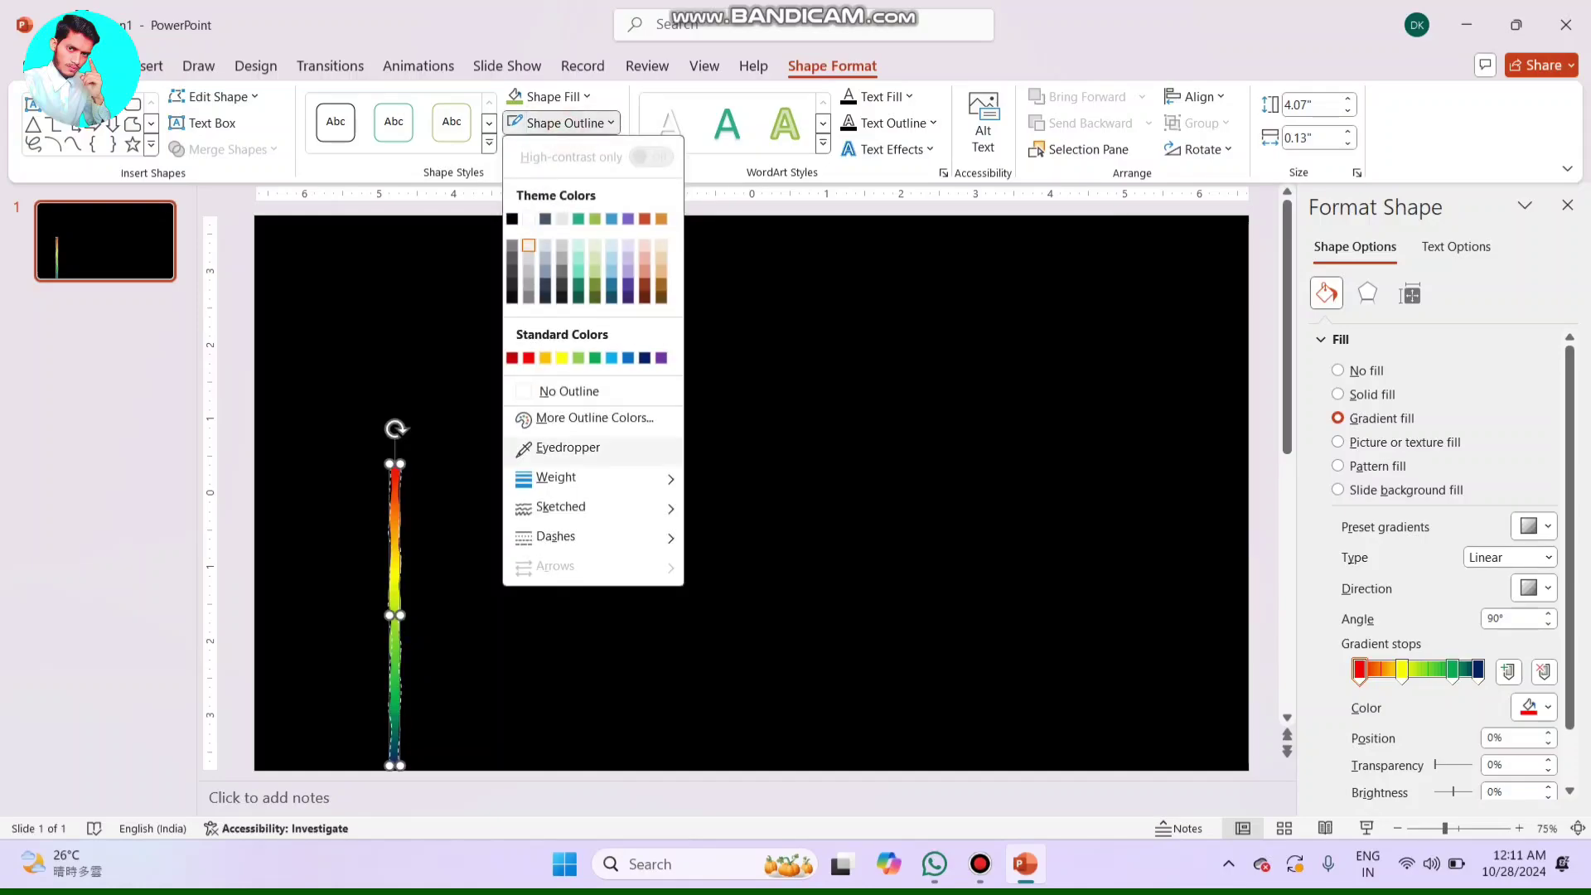
{"action": "mouse_move", "coordinate": [556, 478]}
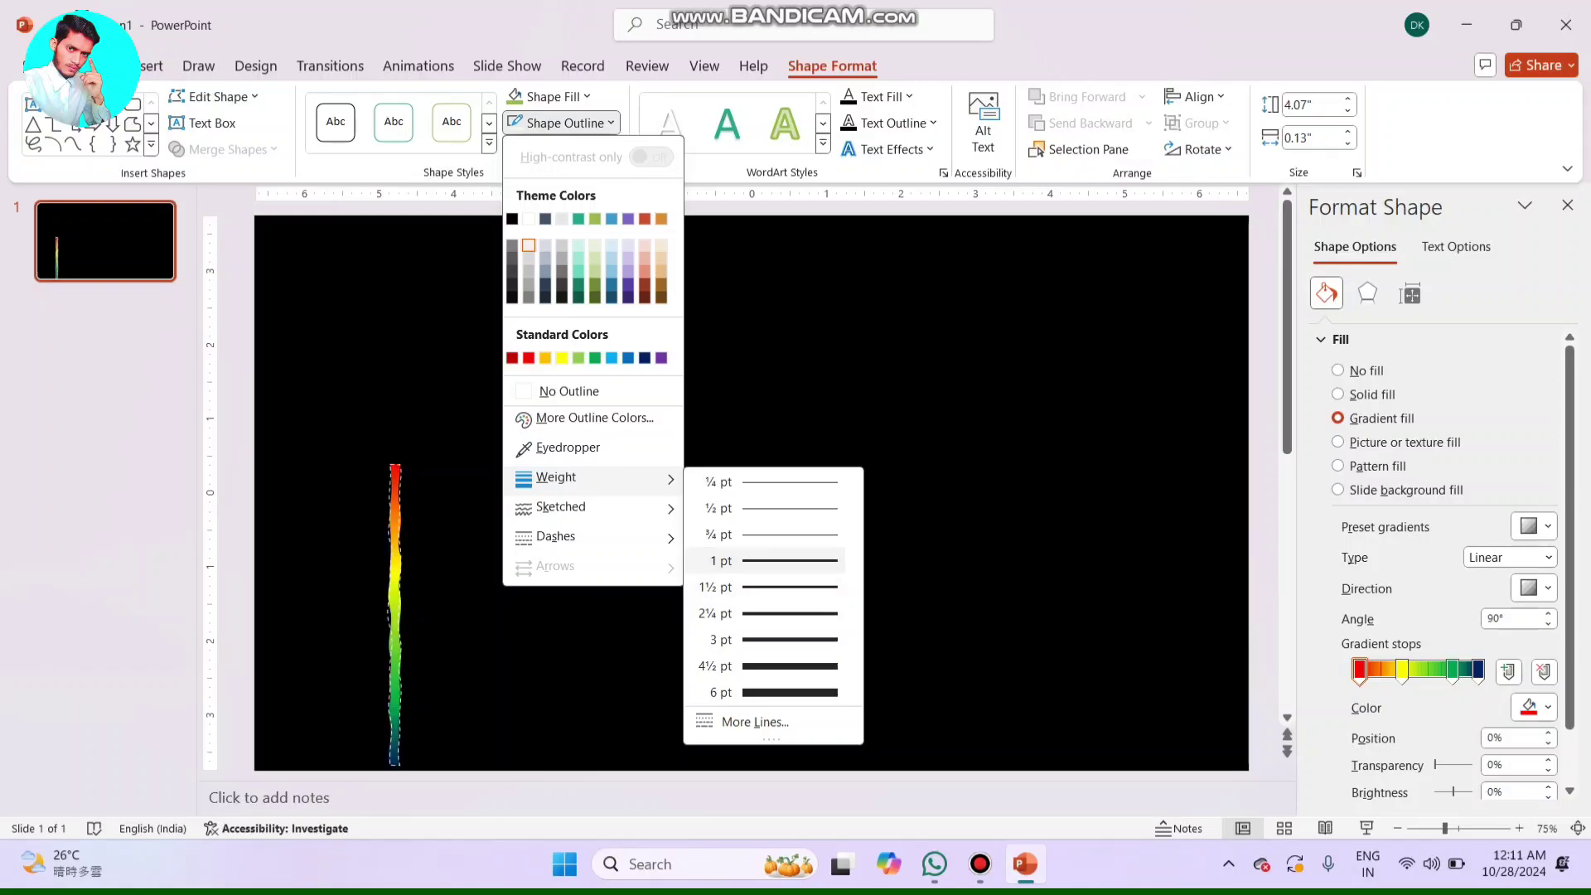
{"action": "left_click", "coordinate": [773, 561]}
{"action": "left_click", "coordinate": [395, 426]}
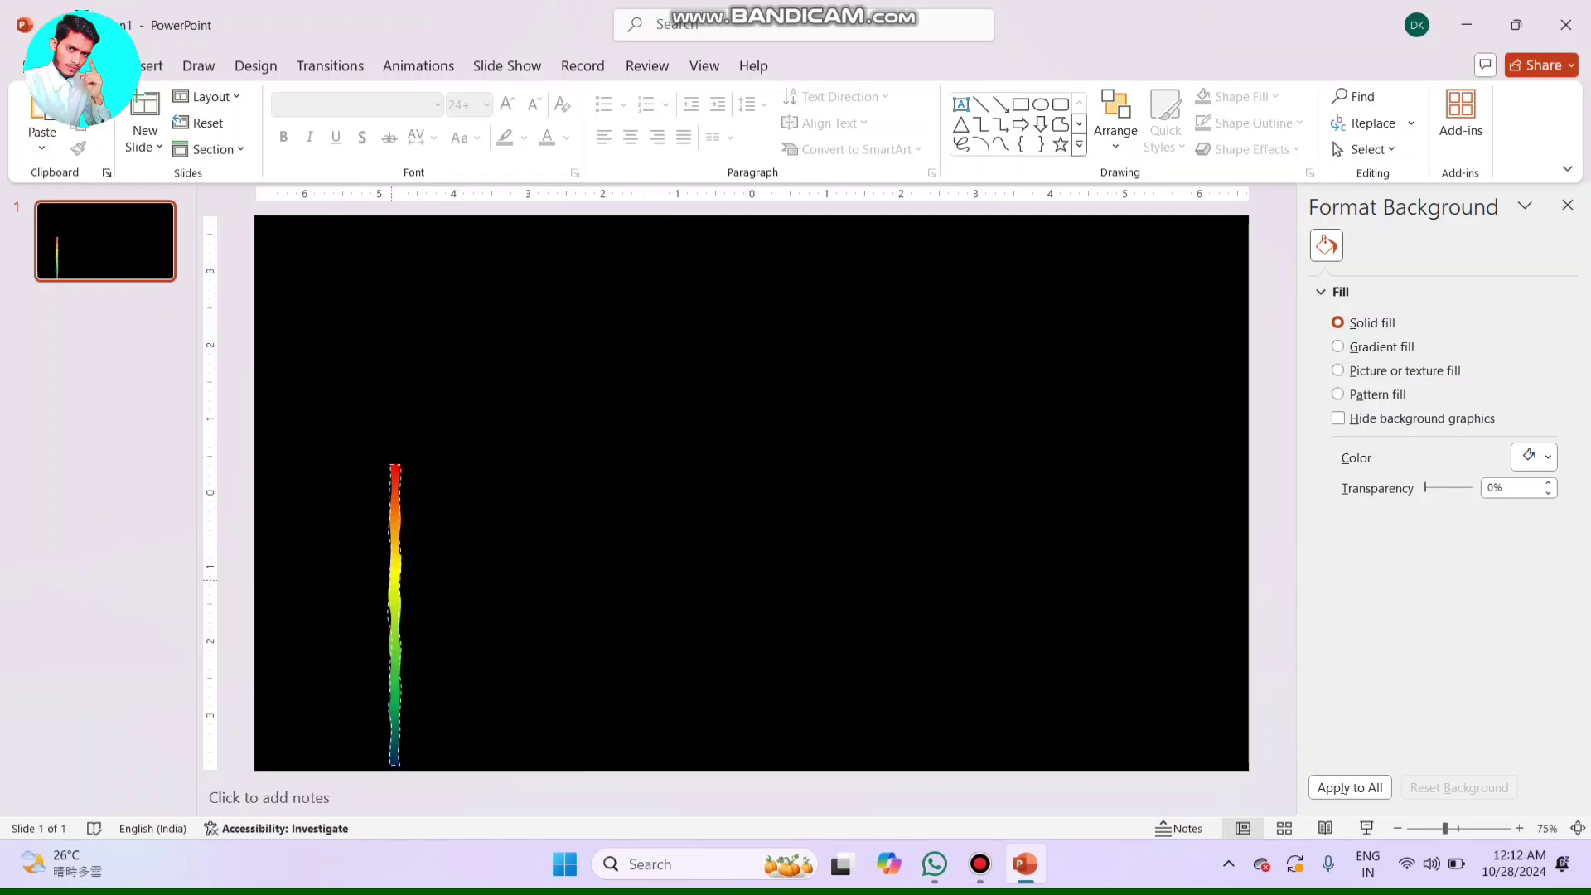
{"action": "left_click", "coordinate": [389, 579]}
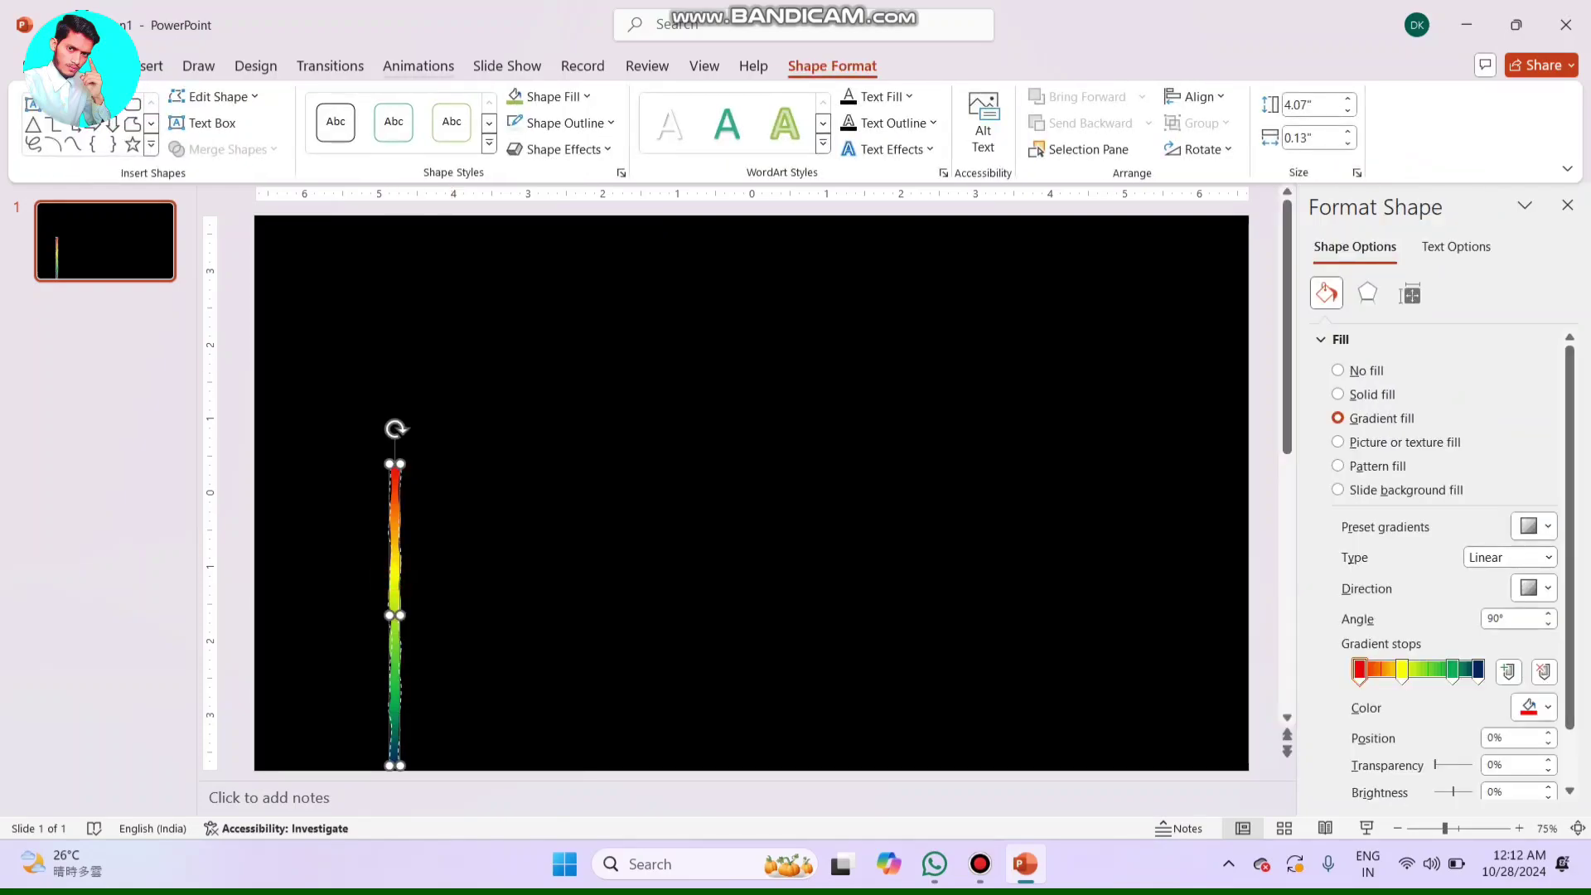
{"action": "left_click", "coordinate": [418, 66]}
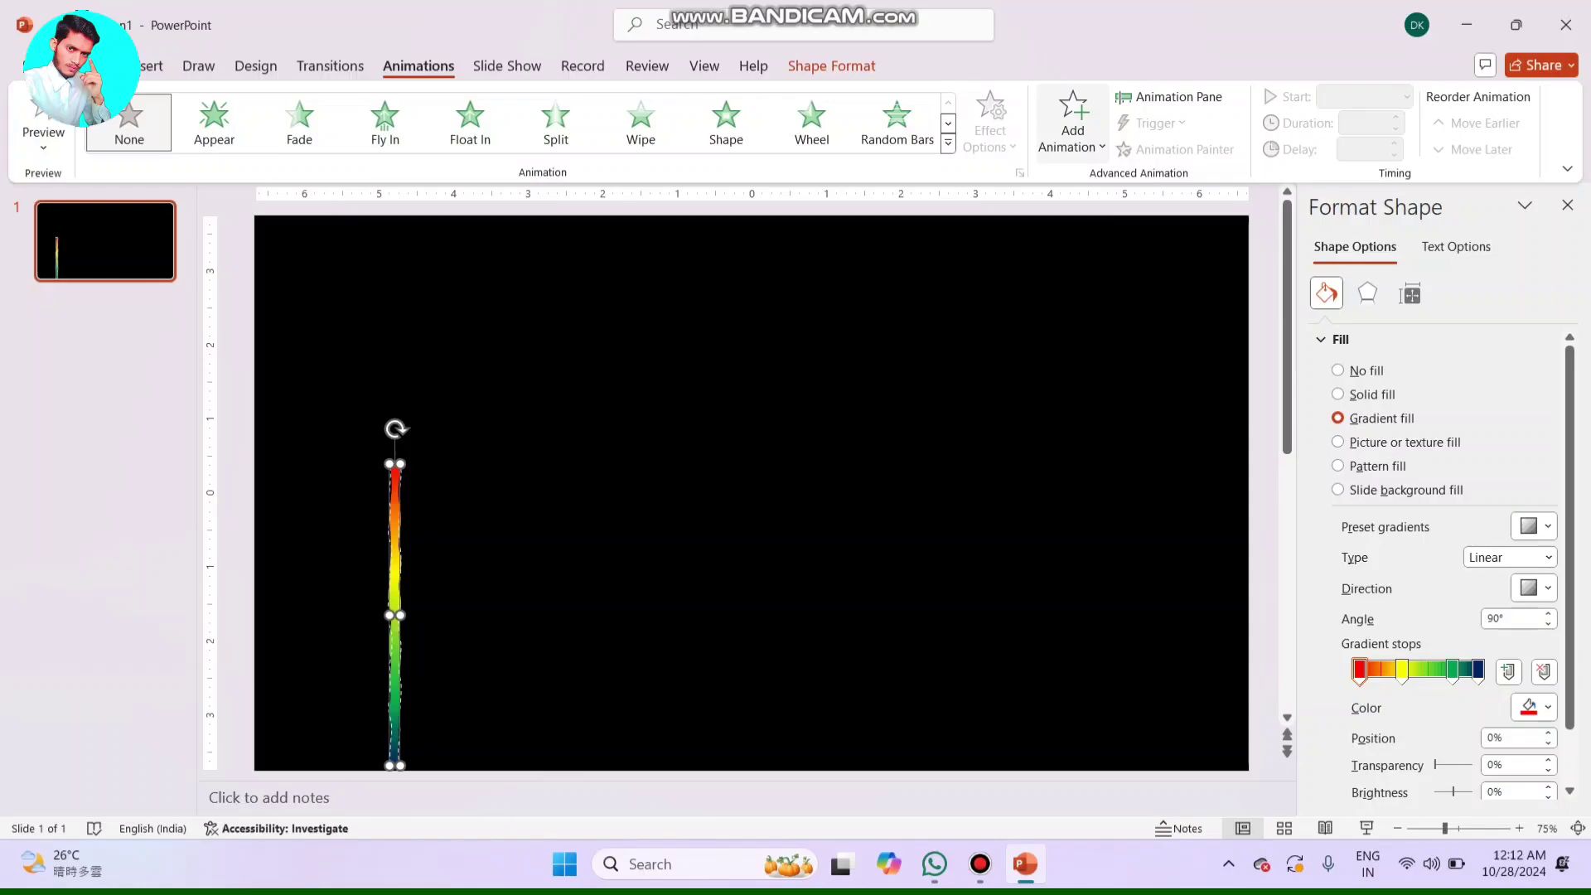
- Apply the Fly In entrance effect to the rainbow stem from More Entrance Effects
{"action": "left_click", "coordinate": [1073, 121]}
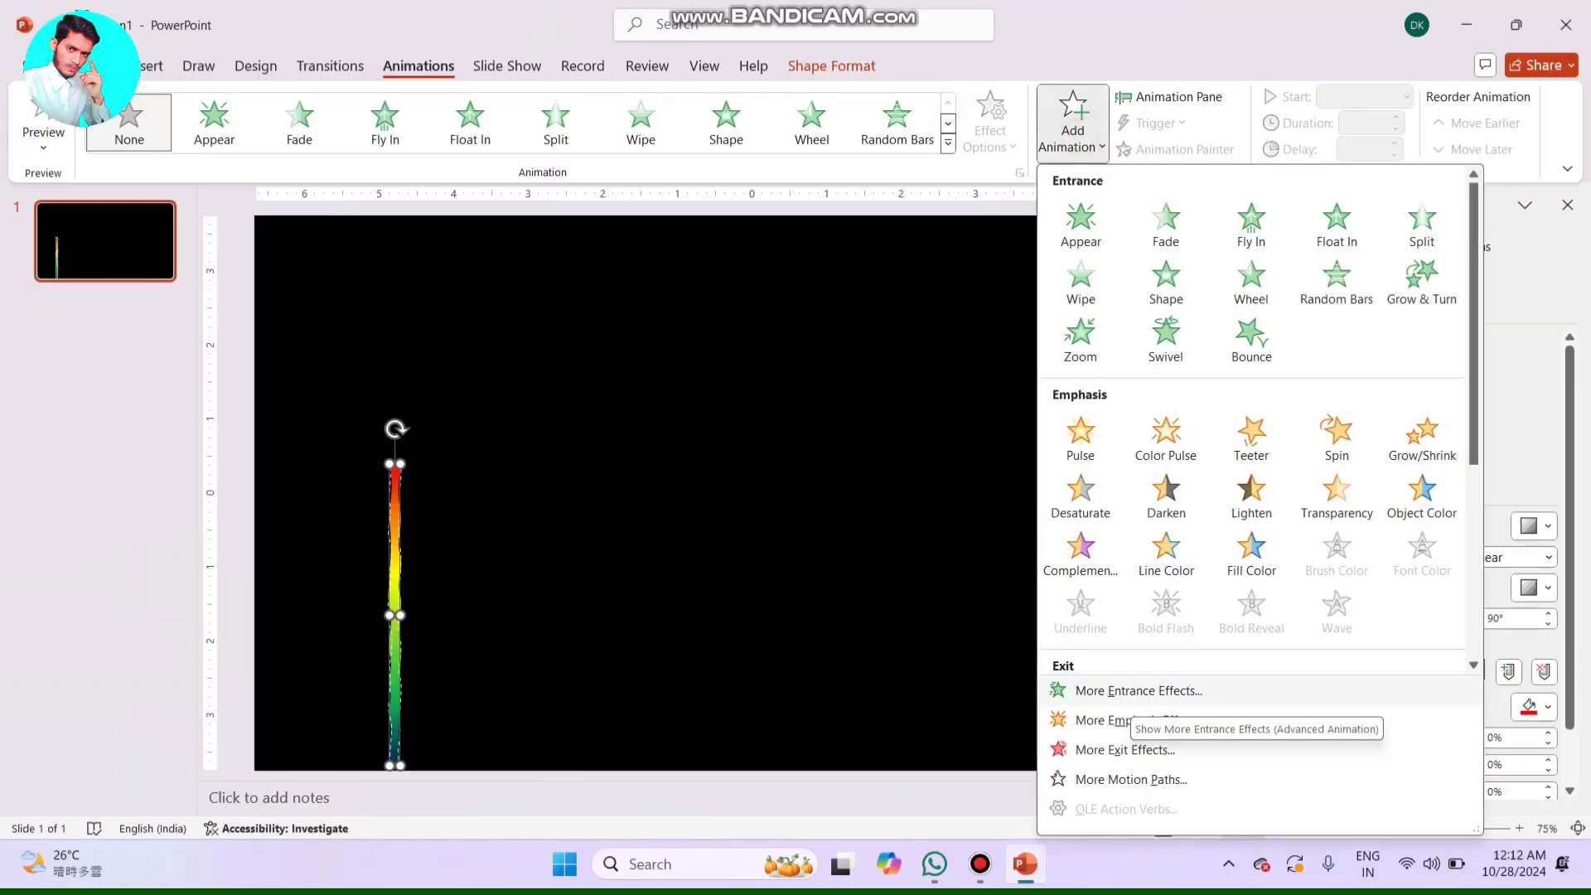
{"action": "left_click", "coordinate": [1127, 695]}
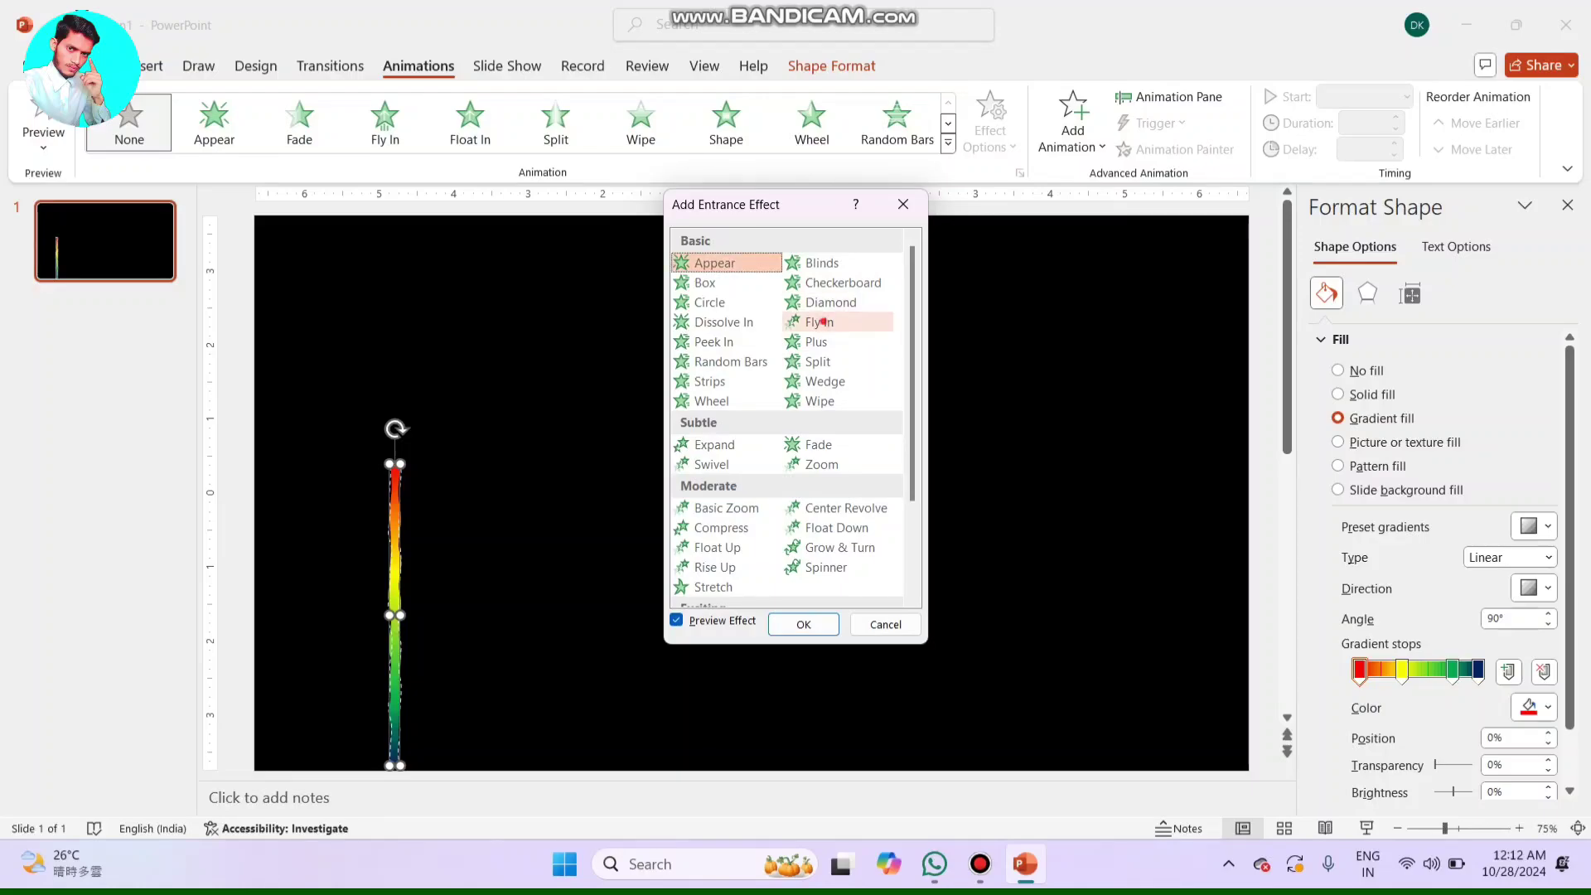
{"action": "left_click", "coordinate": [820, 322]}
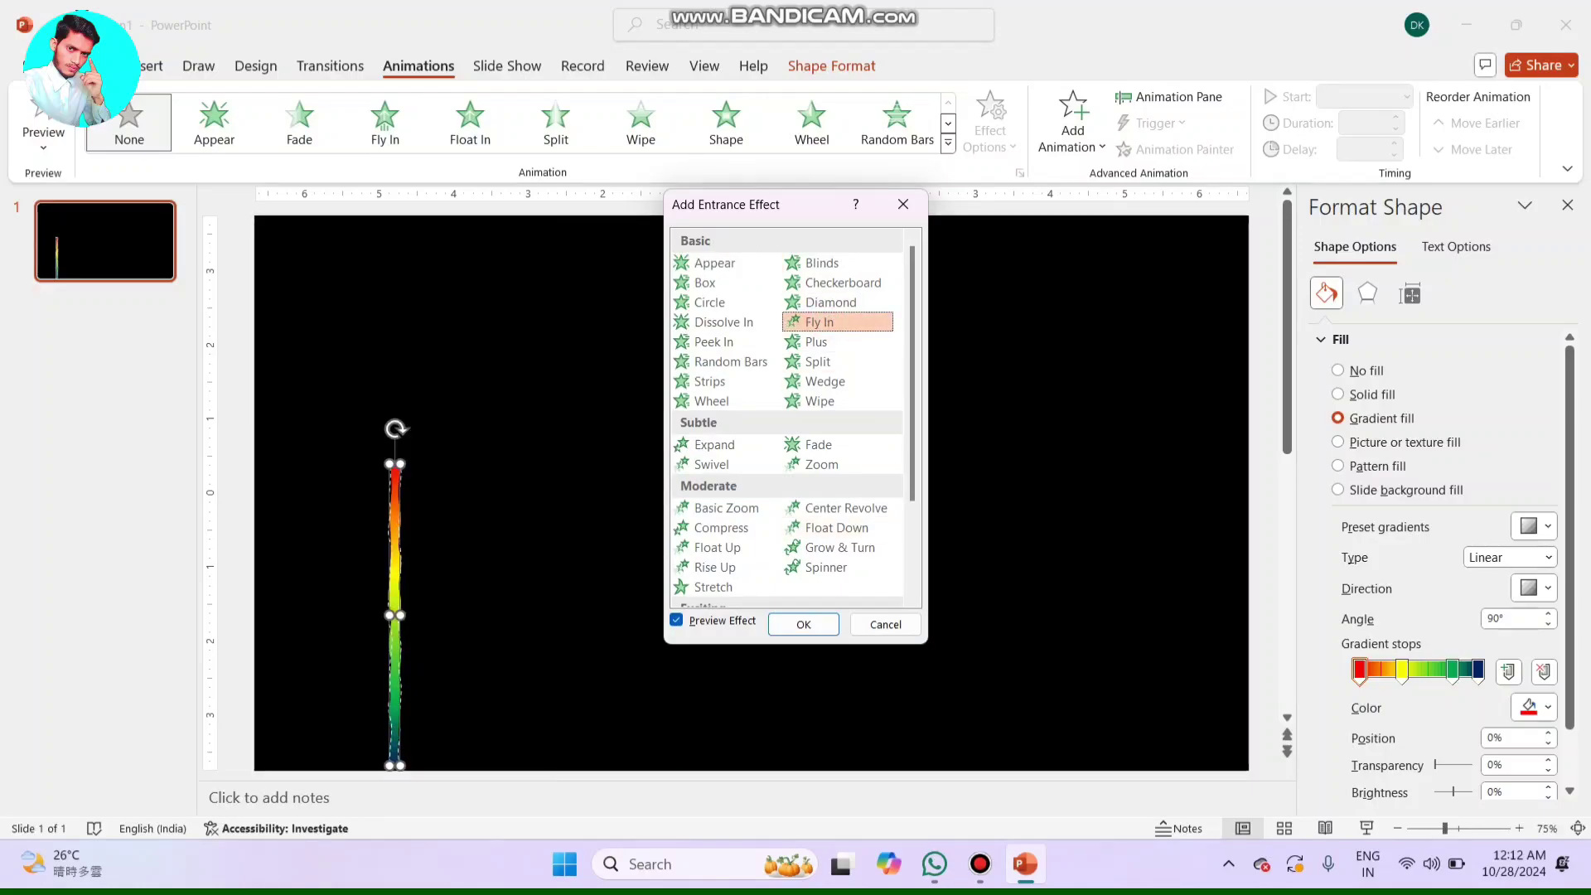
{"action": "left_click", "coordinate": [804, 624]}
{"action": "left_click", "coordinate": [497, 593]}
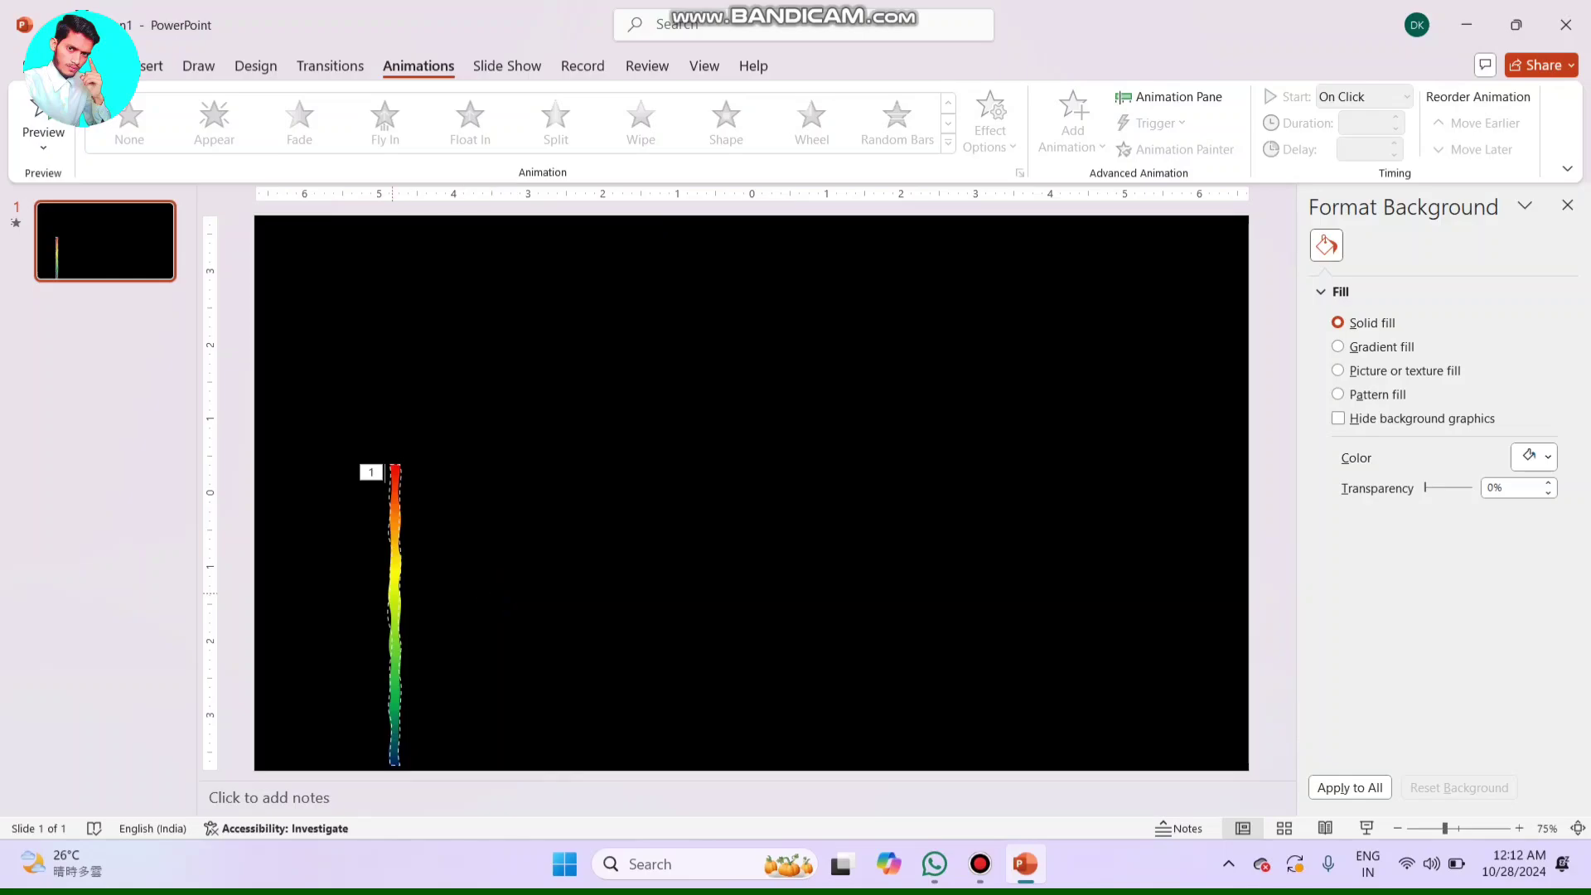
{"action": "left_click", "coordinate": [395, 581]}
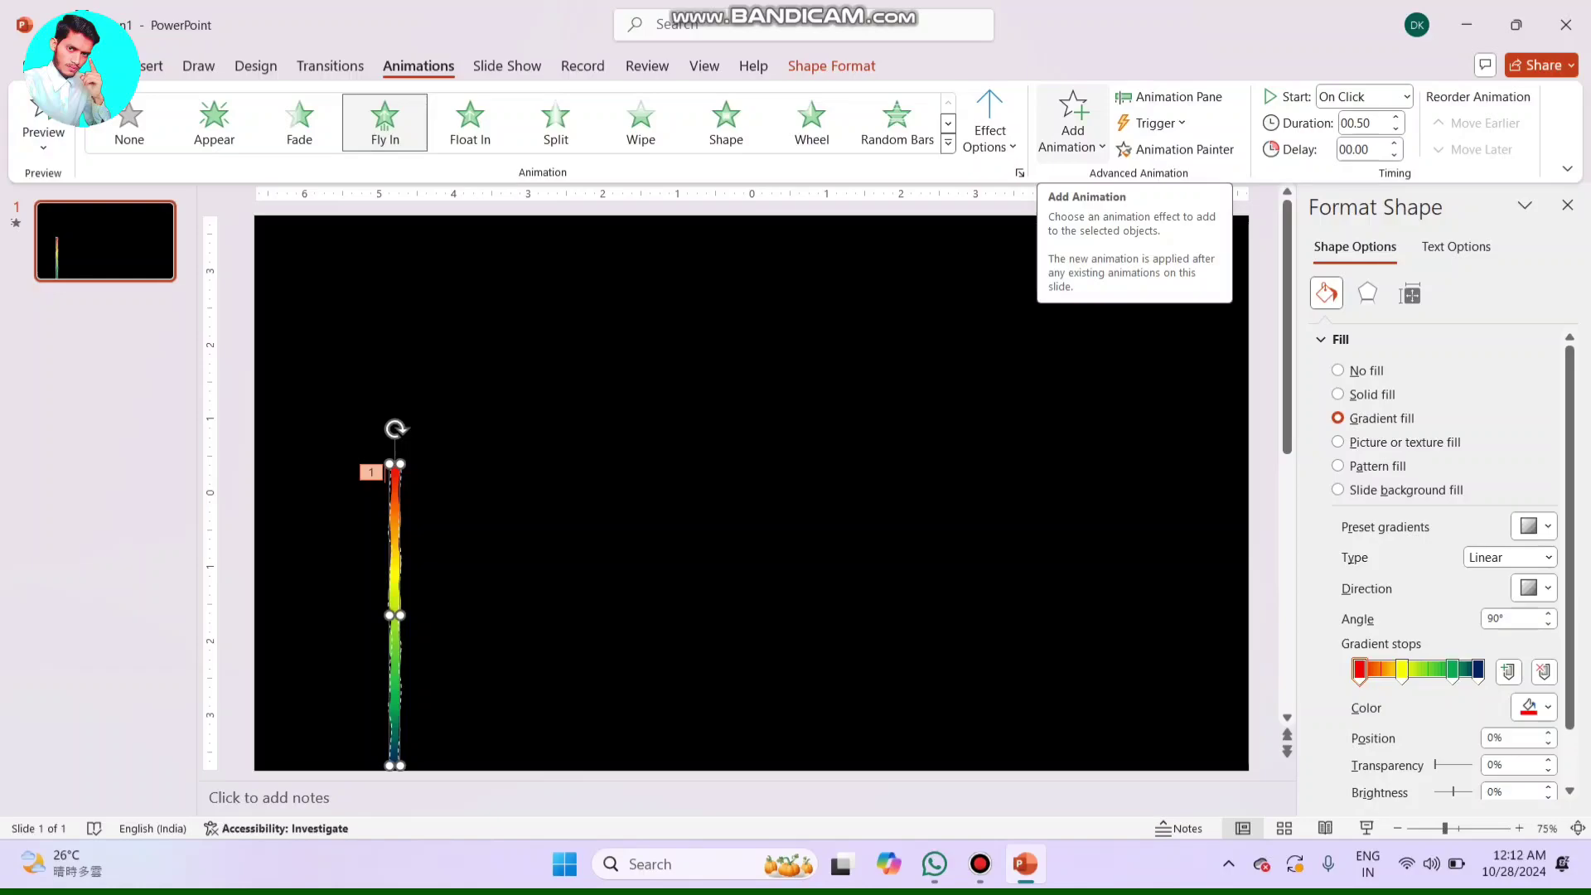
- Add a Dissolve Out exit effect to the stem from More Exit Effects
{"action": "left_click", "coordinate": [1073, 120]}
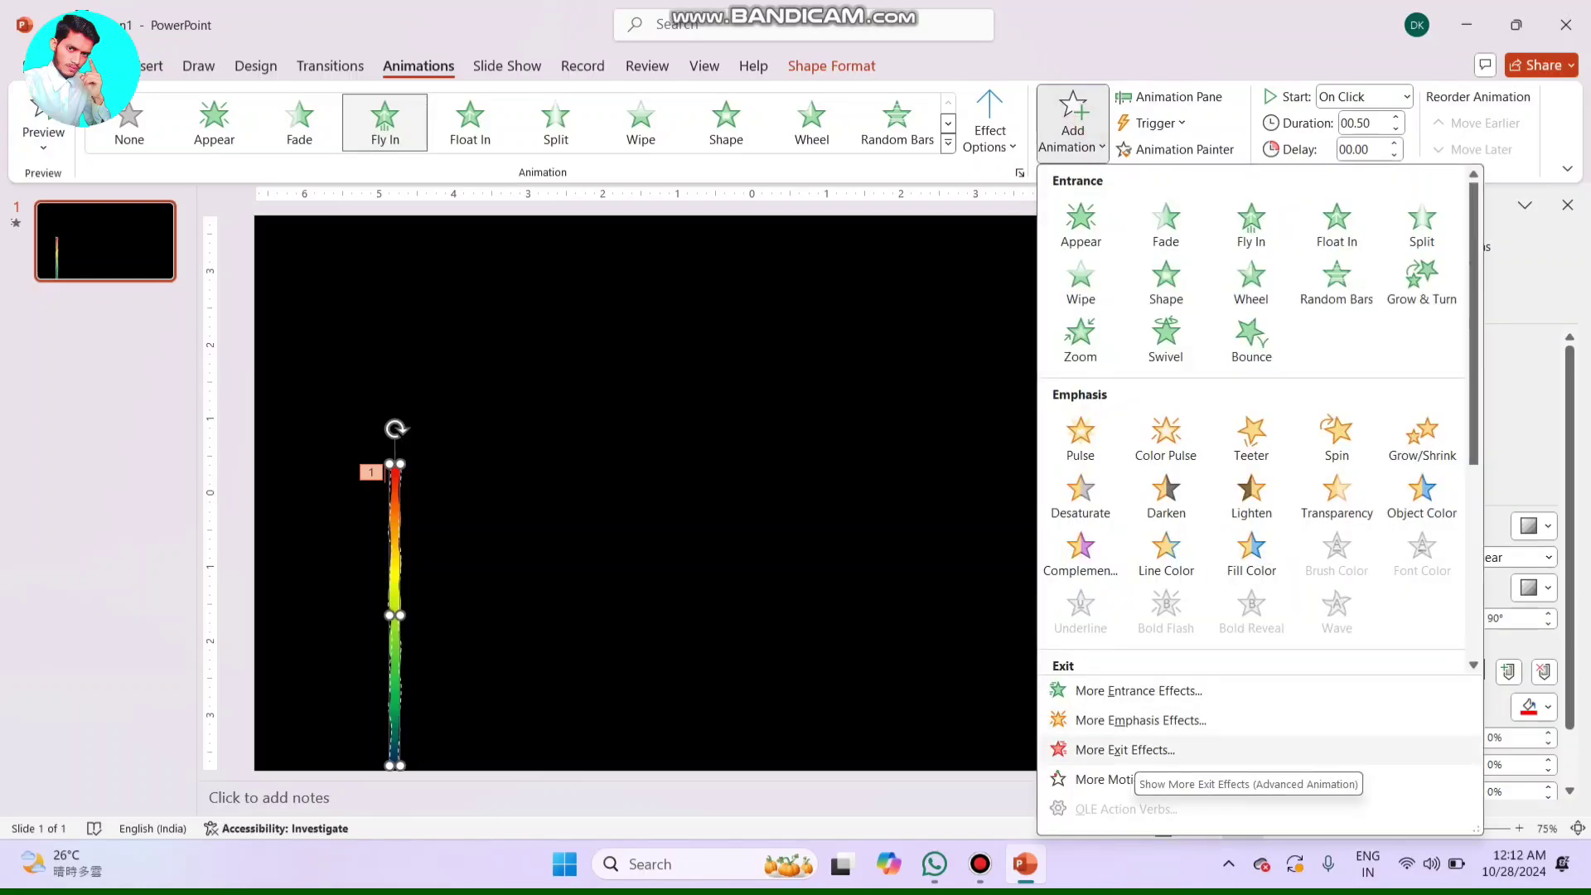
{"action": "left_click", "coordinate": [1125, 750]}
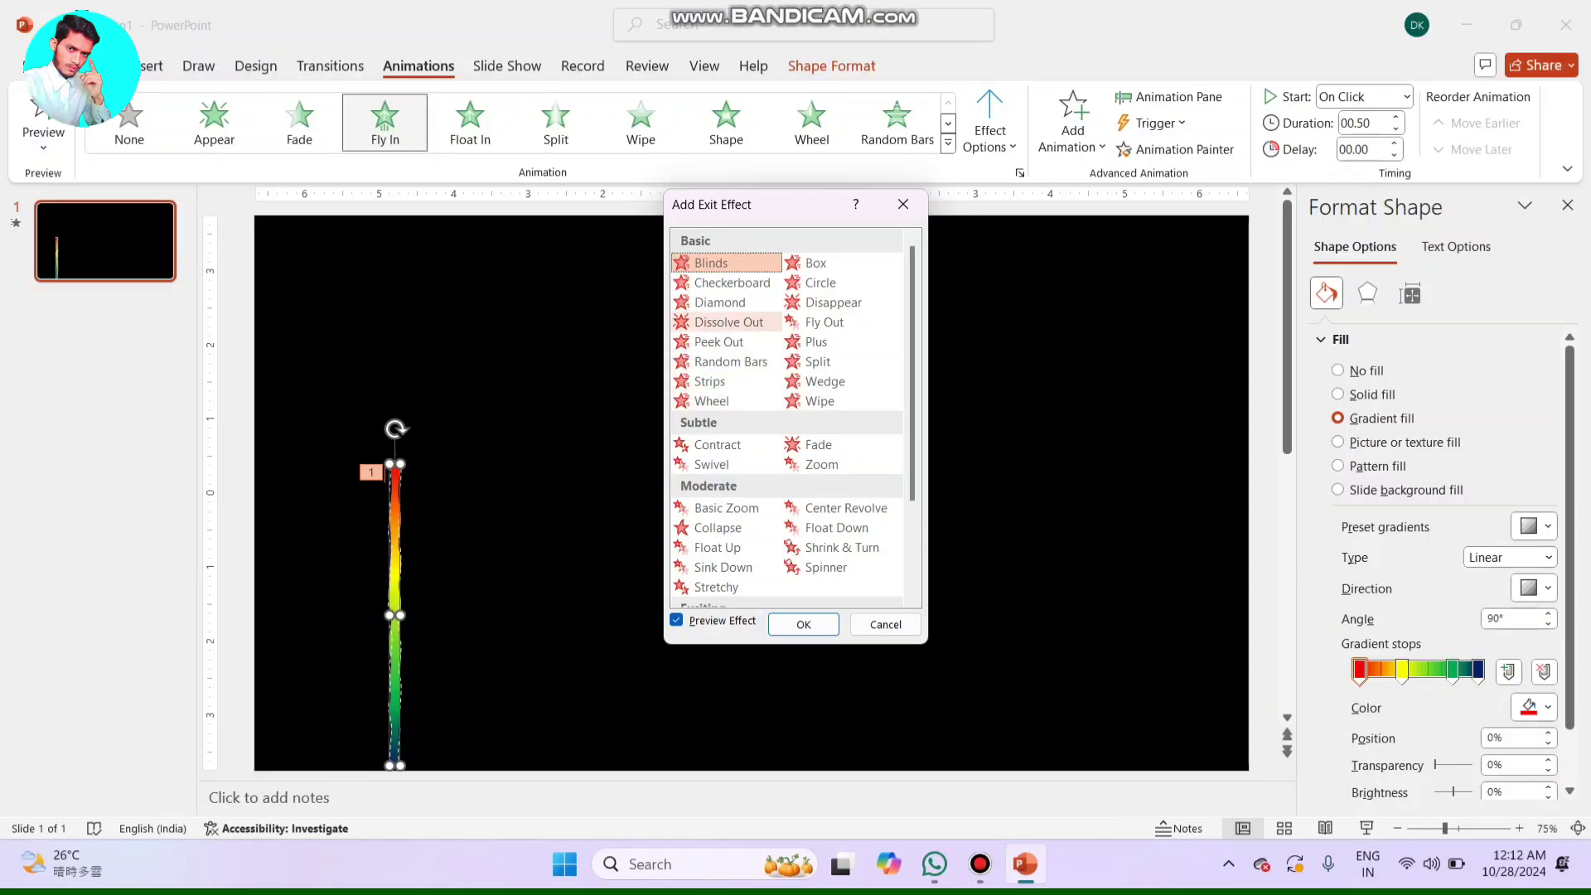
{"action": "left_click", "coordinate": [728, 323]}
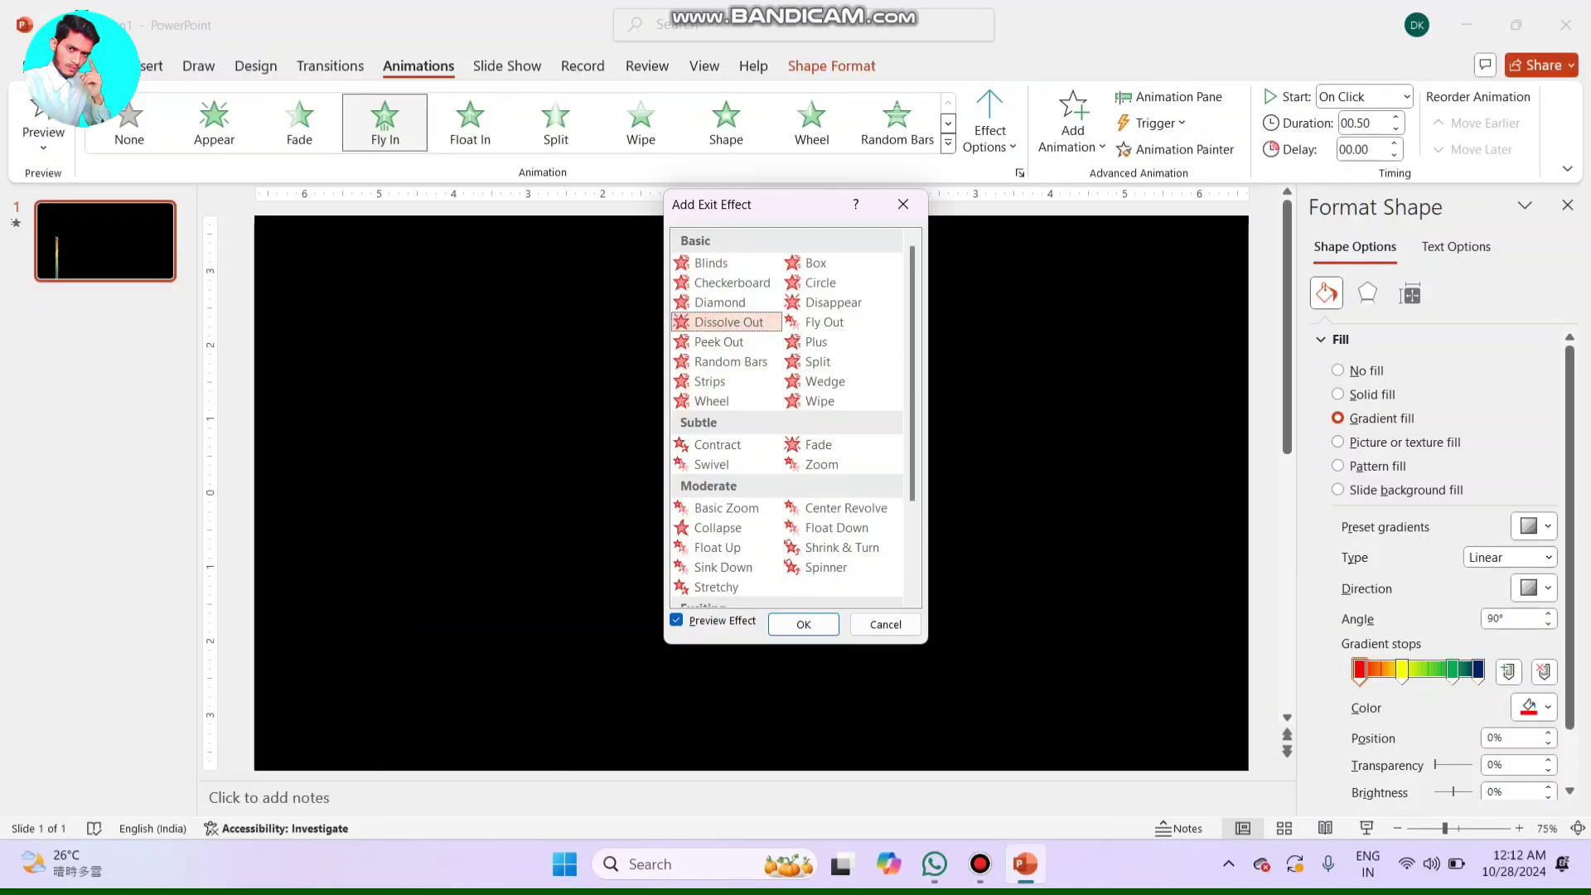
{"action": "left_click", "coordinate": [803, 624]}
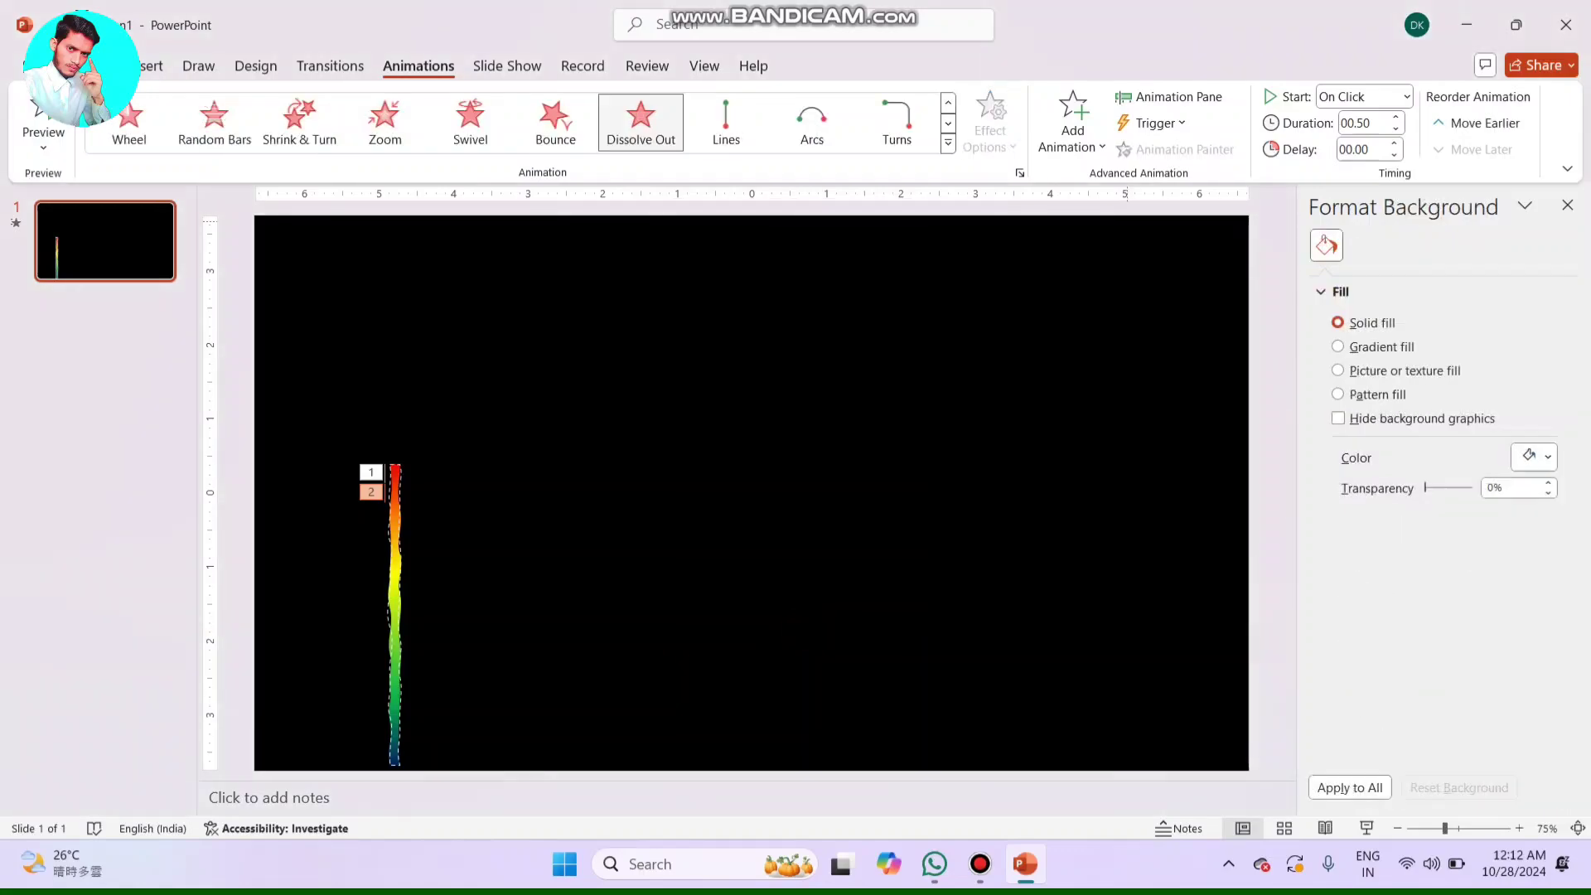
- Set the Dissolve Out exit to start With Previous and start the slide show
{"action": "left_click", "coordinate": [1407, 96]}
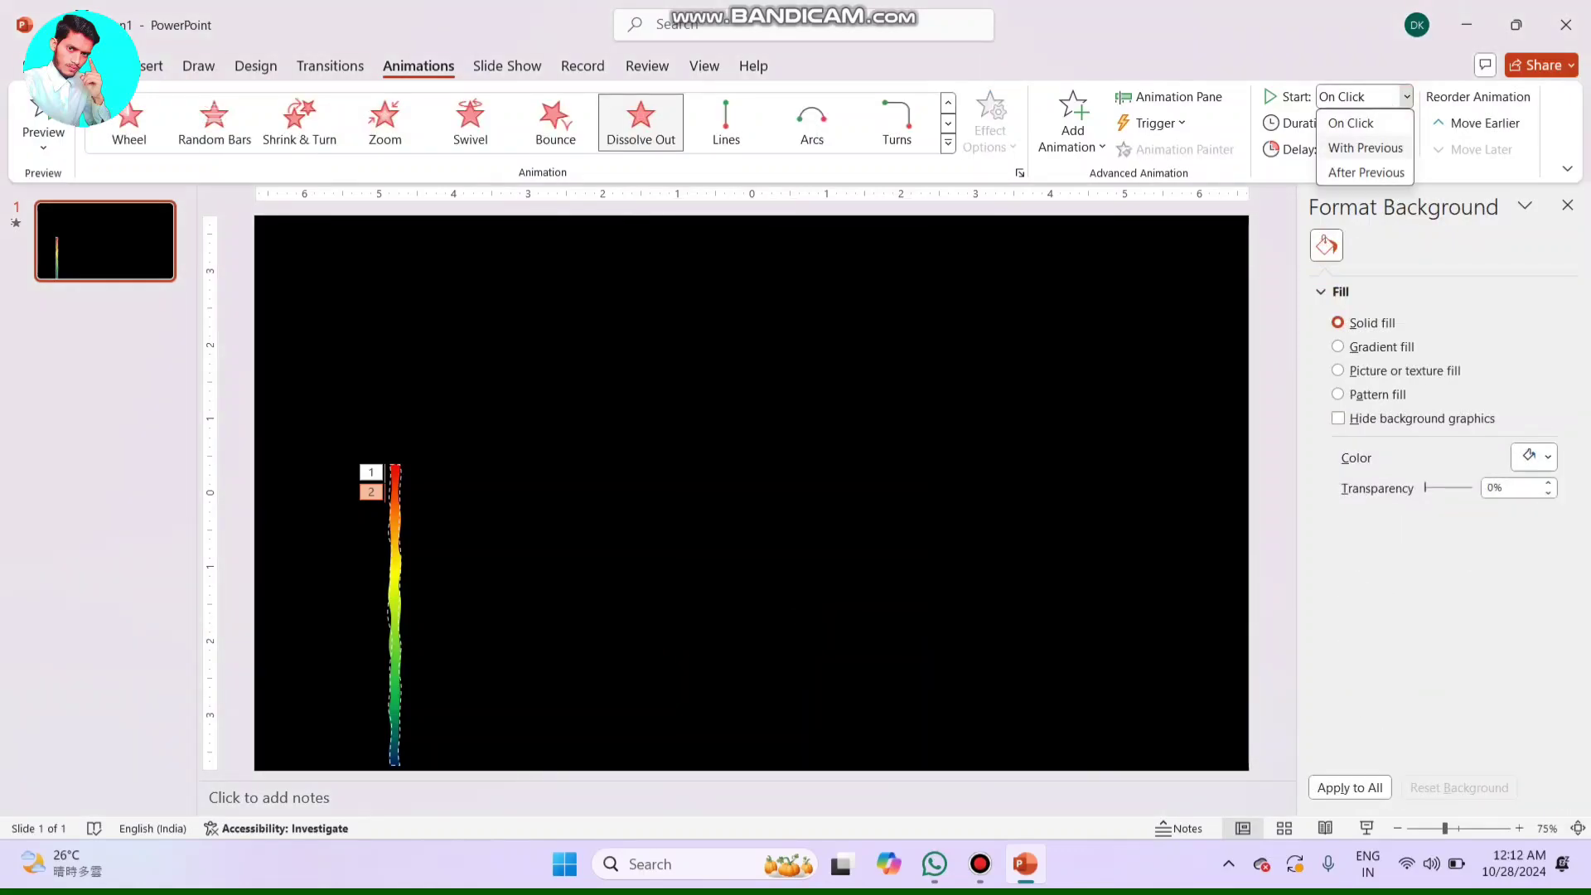
{"action": "left_click", "coordinate": [1366, 148]}
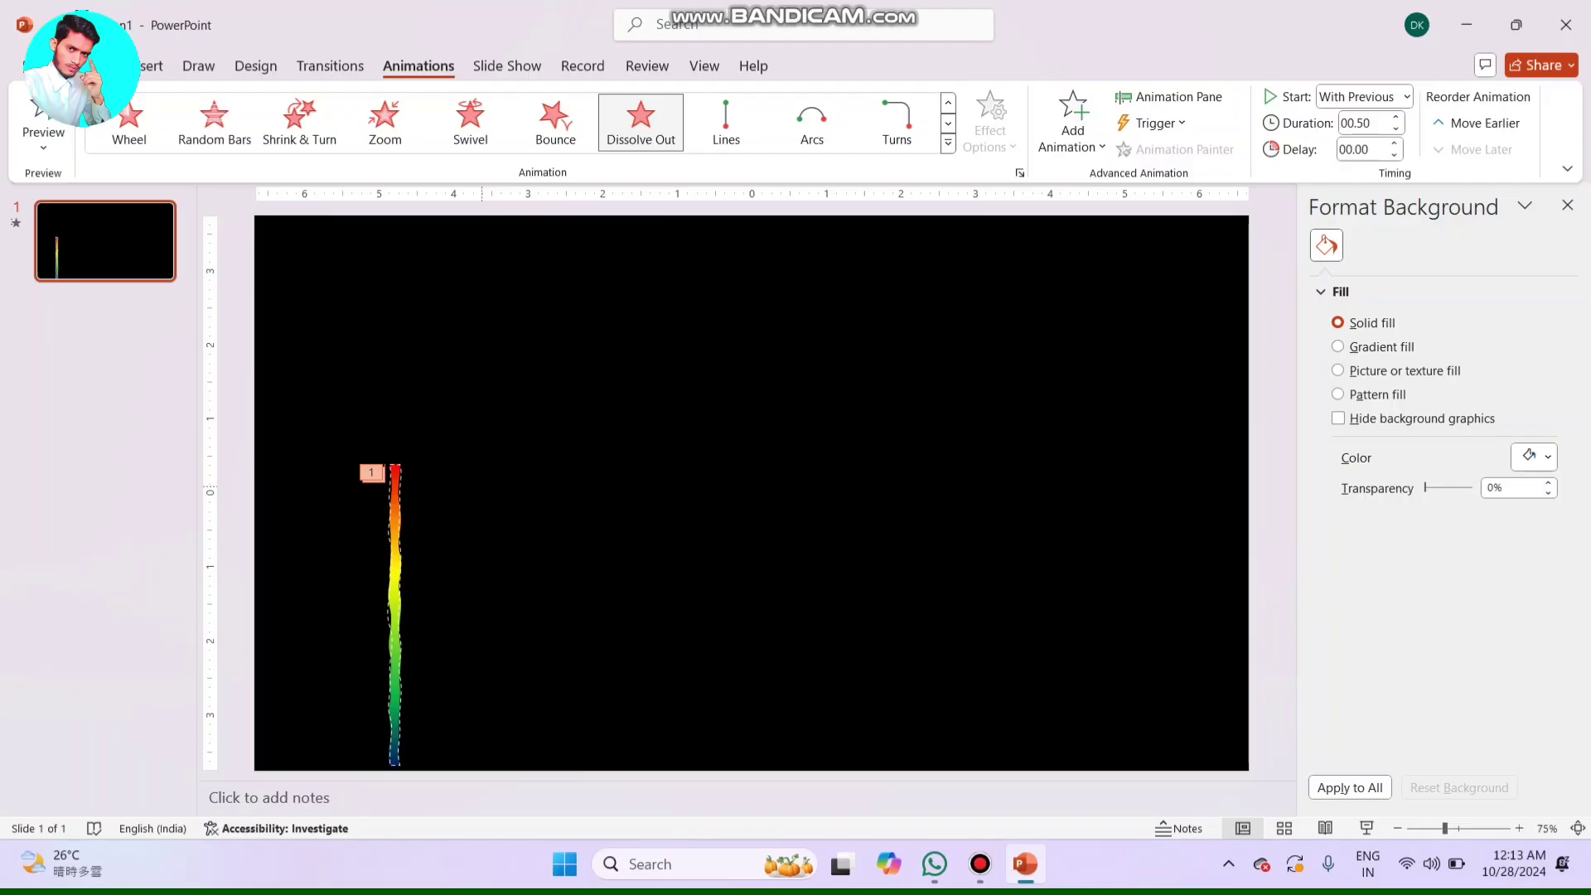
{"action": "key", "text": "F5"}
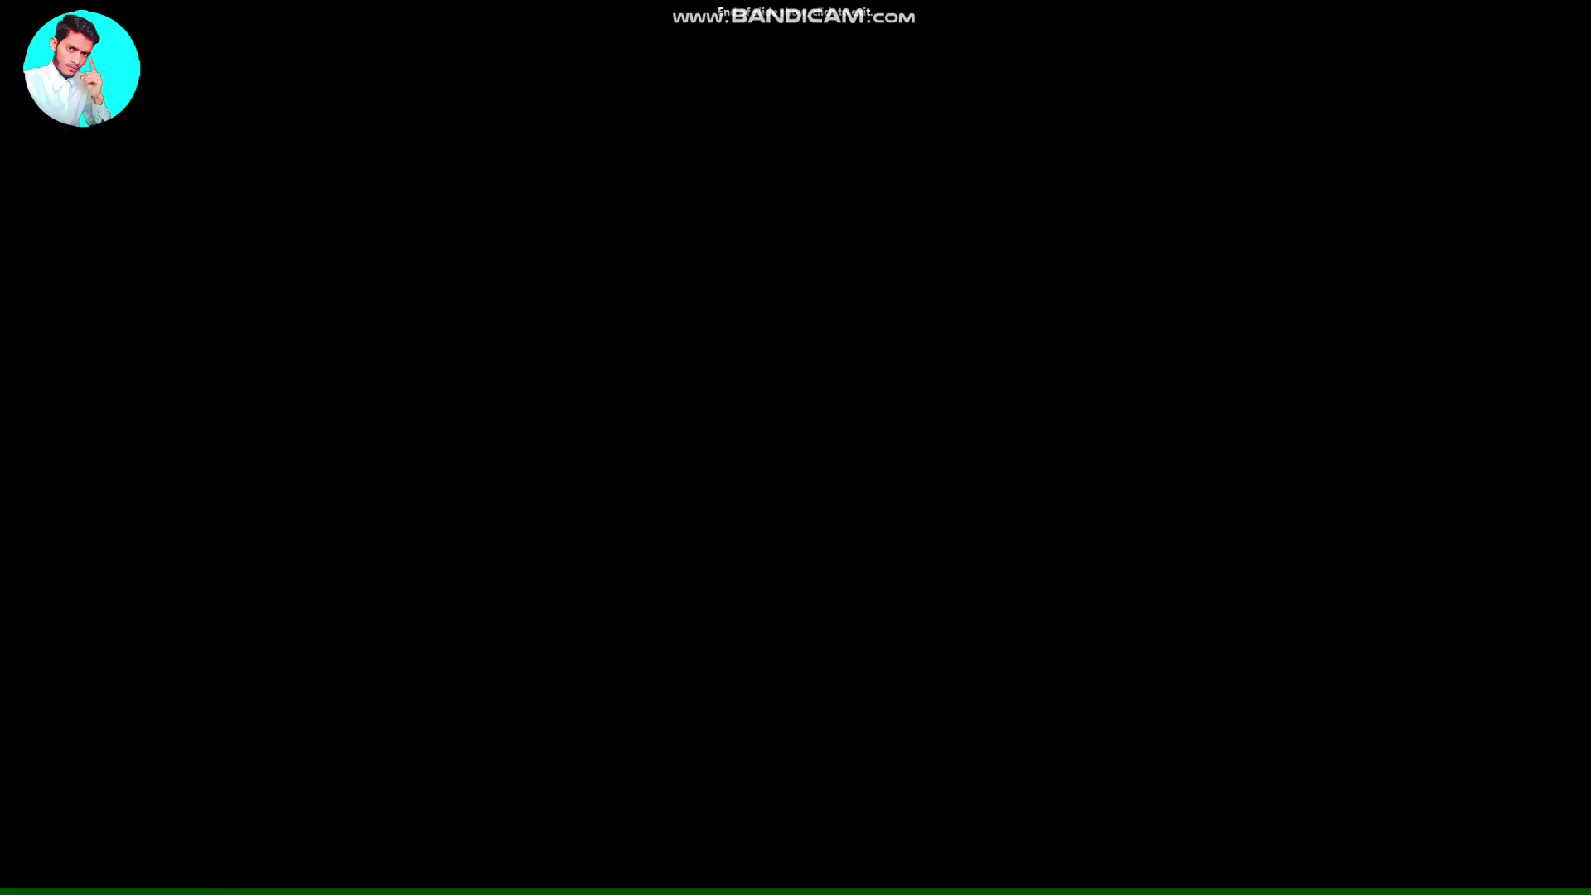
- End the slide show, replay it with F5, then return to editing view
{"action": "key", "text": "Escape"}
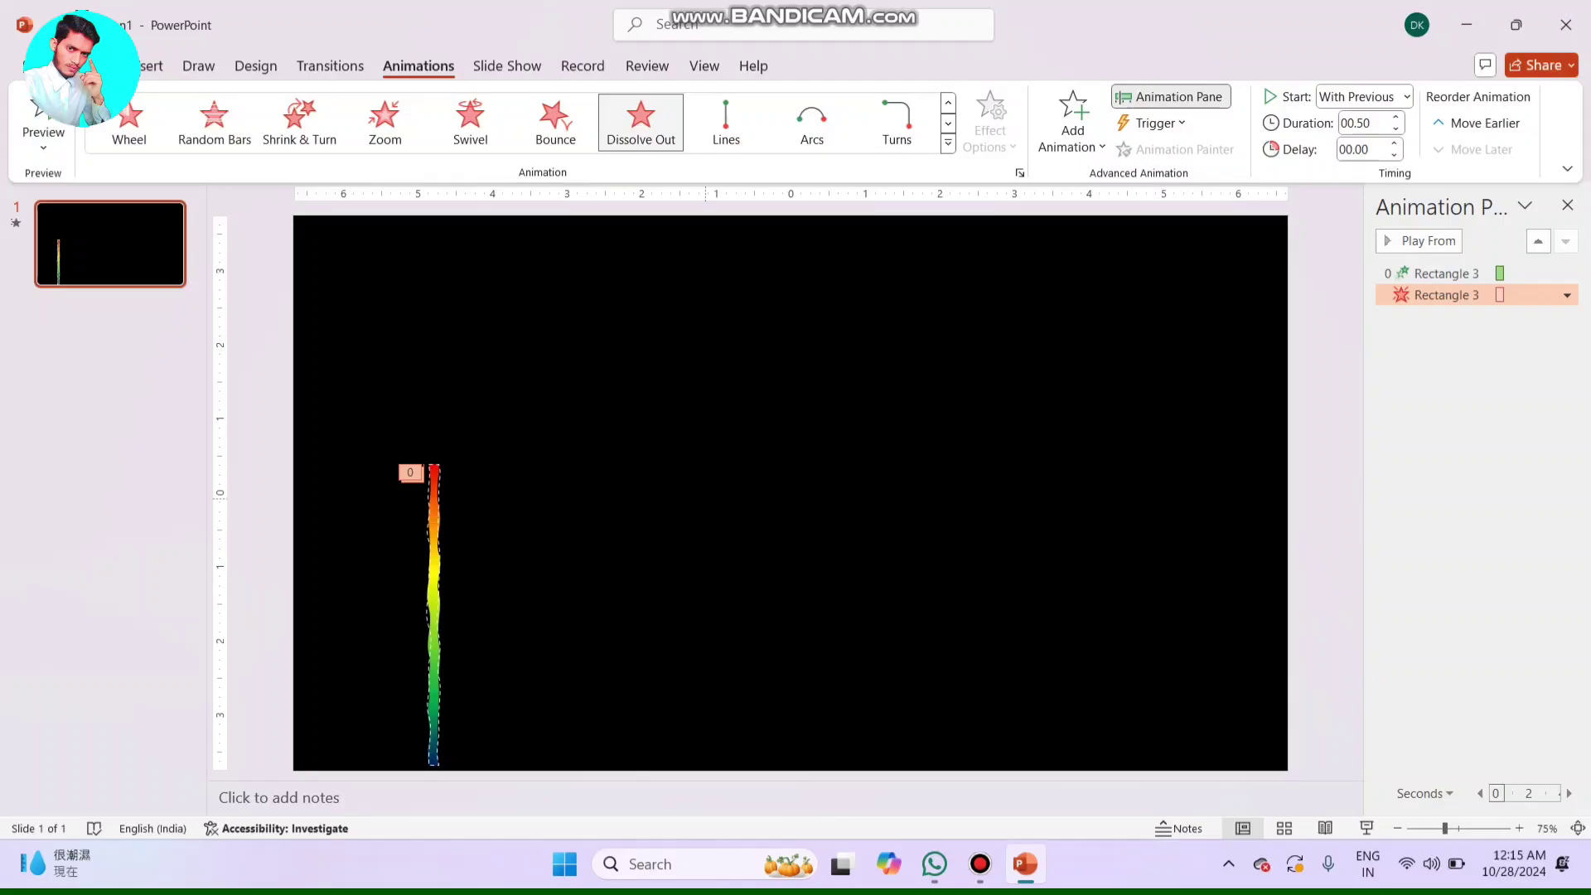
{"action": "key", "text": "F5"}
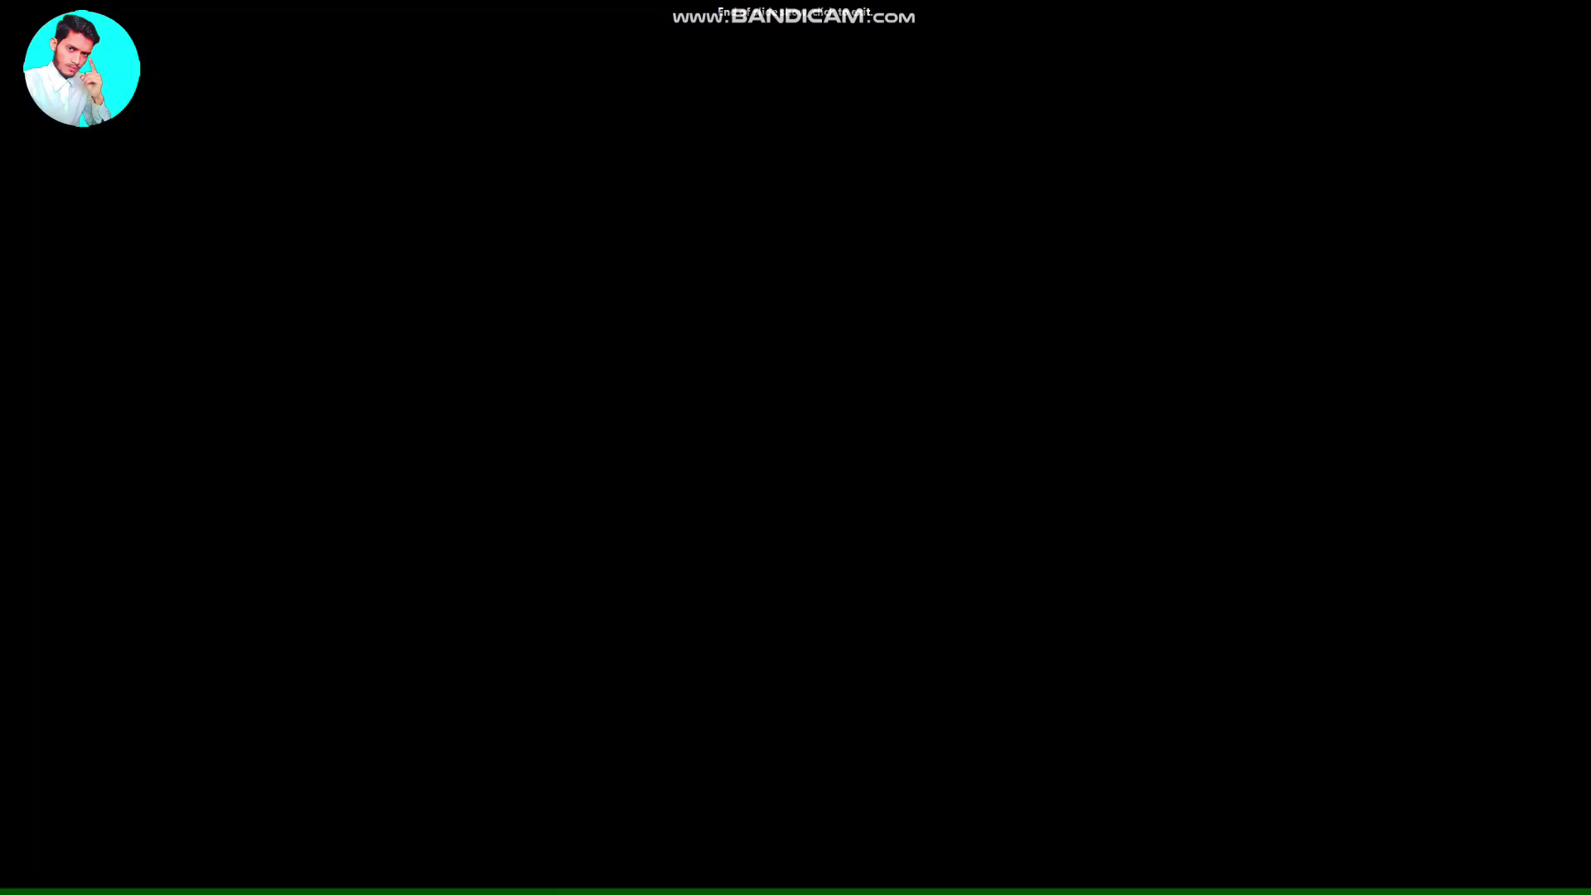
{"action": "left_click", "coordinate": [979, 410]}
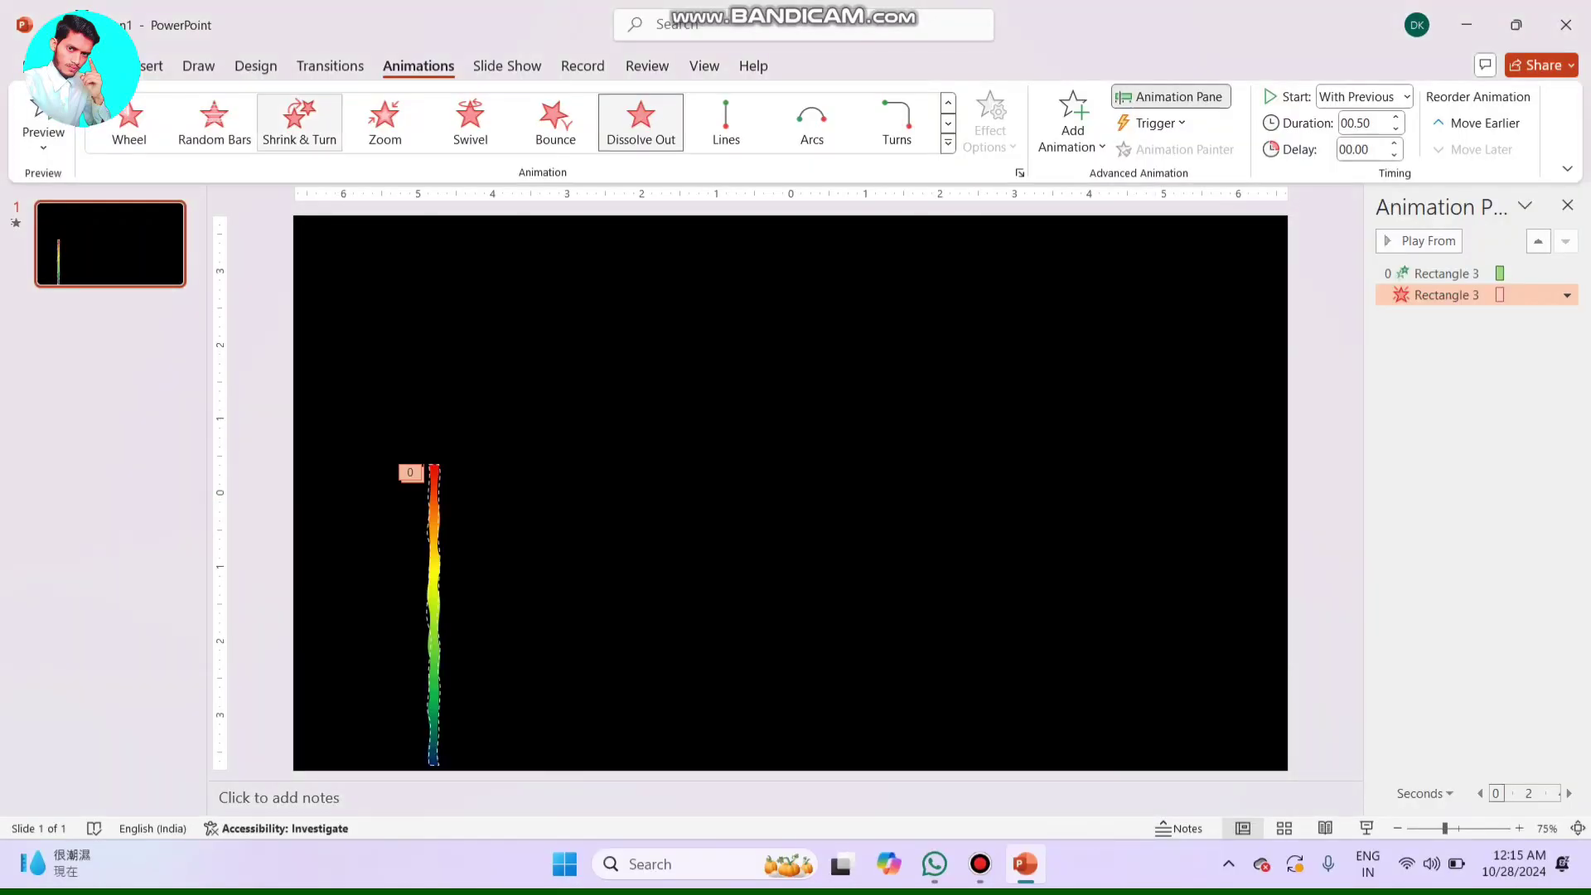
- Draw a 32-point star, move it atop the stem and stretch its spikes into thin rays
{"action": "left_click", "coordinate": [151, 65]}
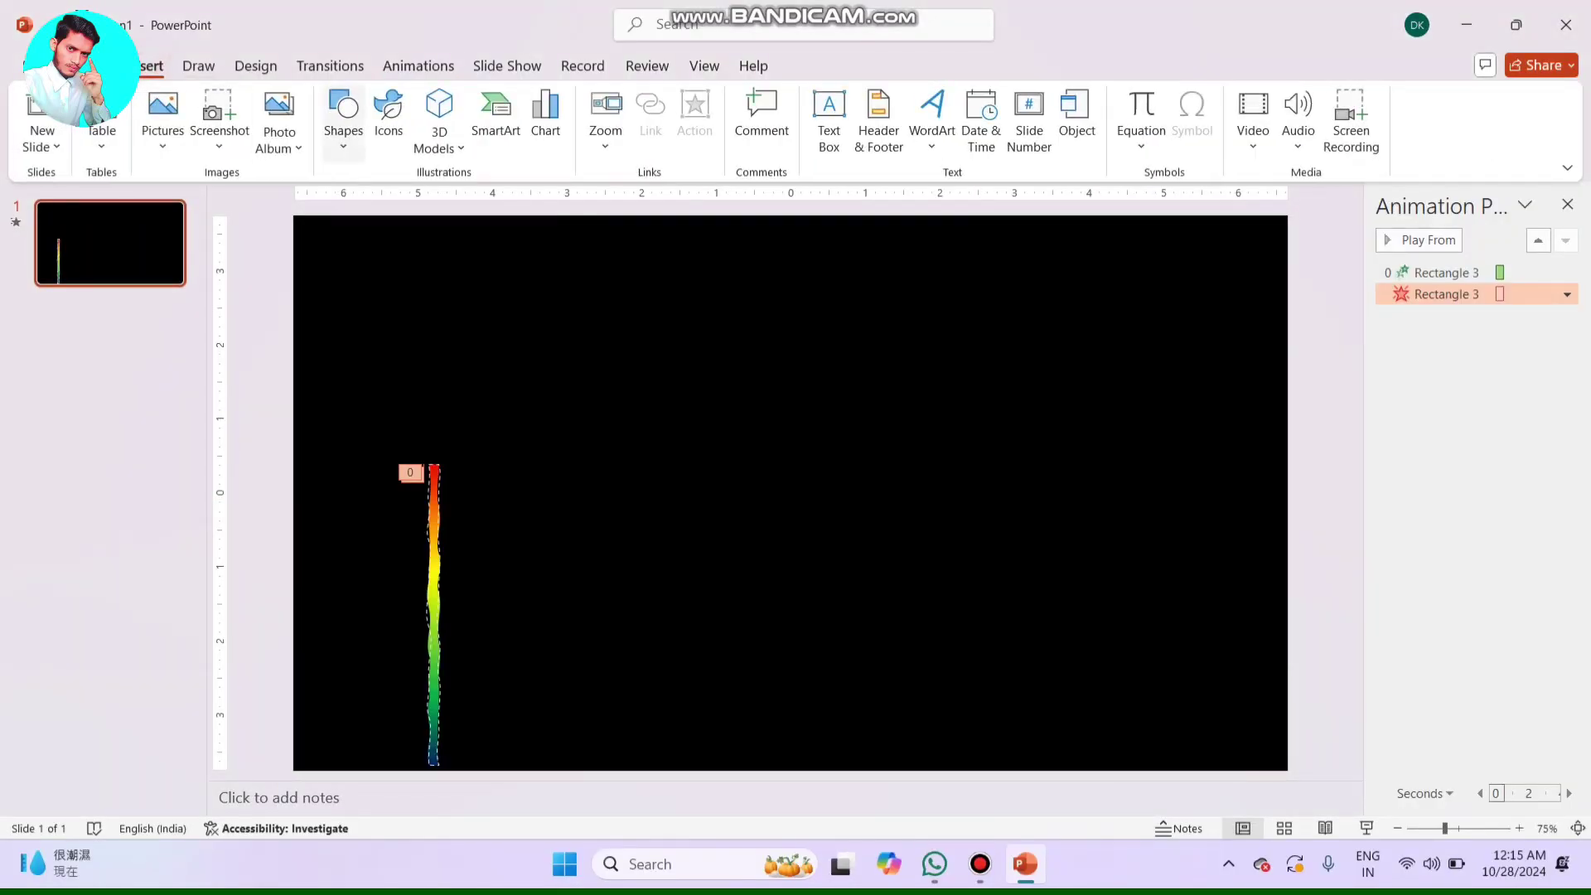
{"action": "left_click", "coordinate": [343, 116]}
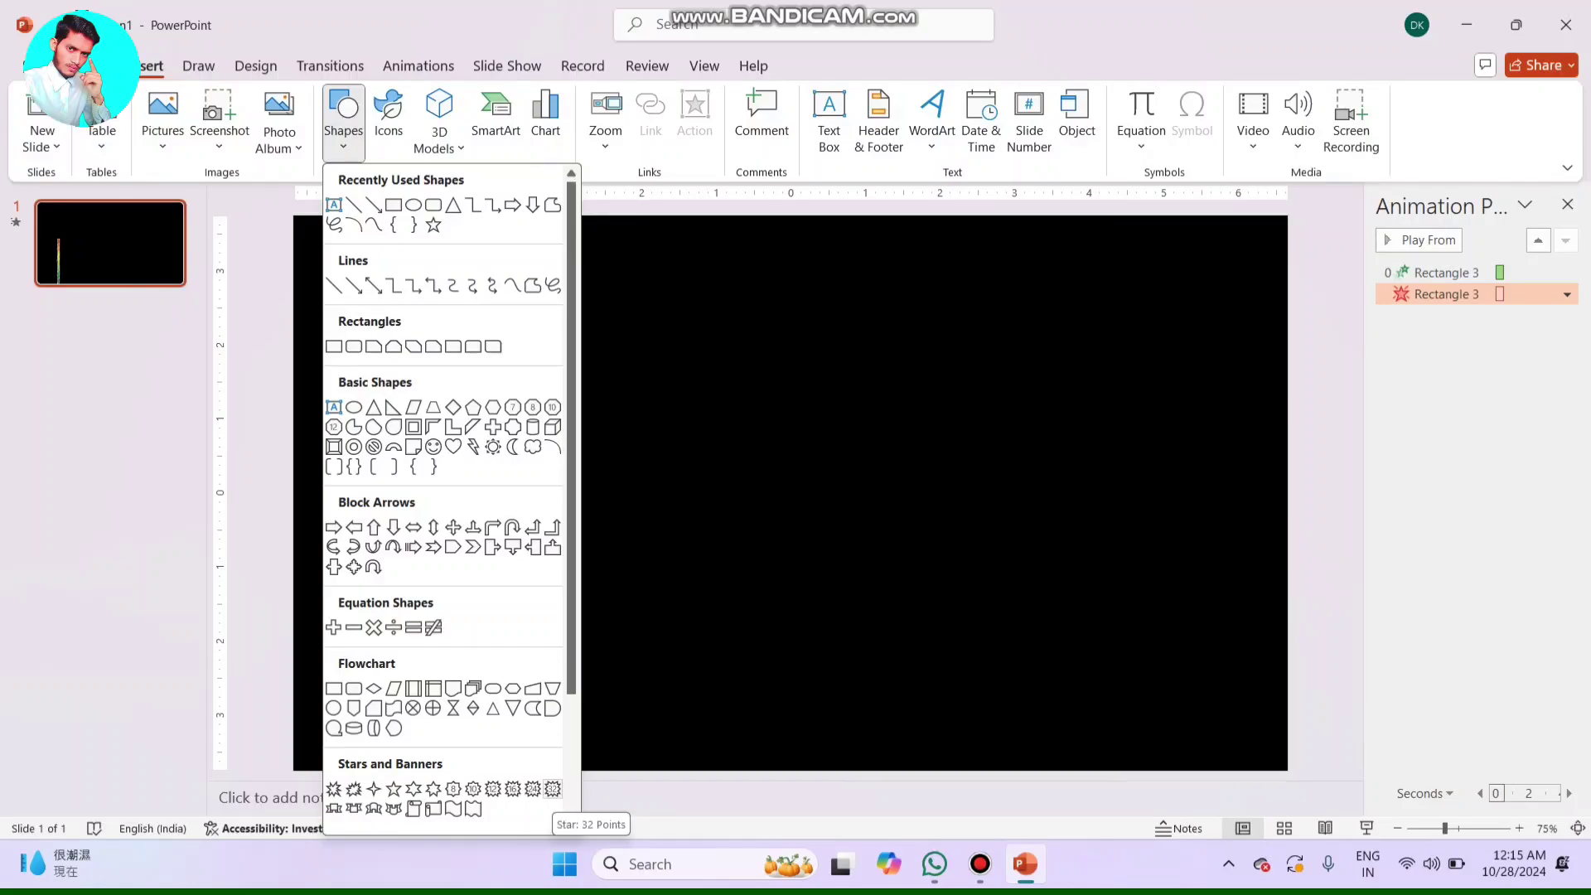
{"action": "left_click", "coordinate": [552, 788]}
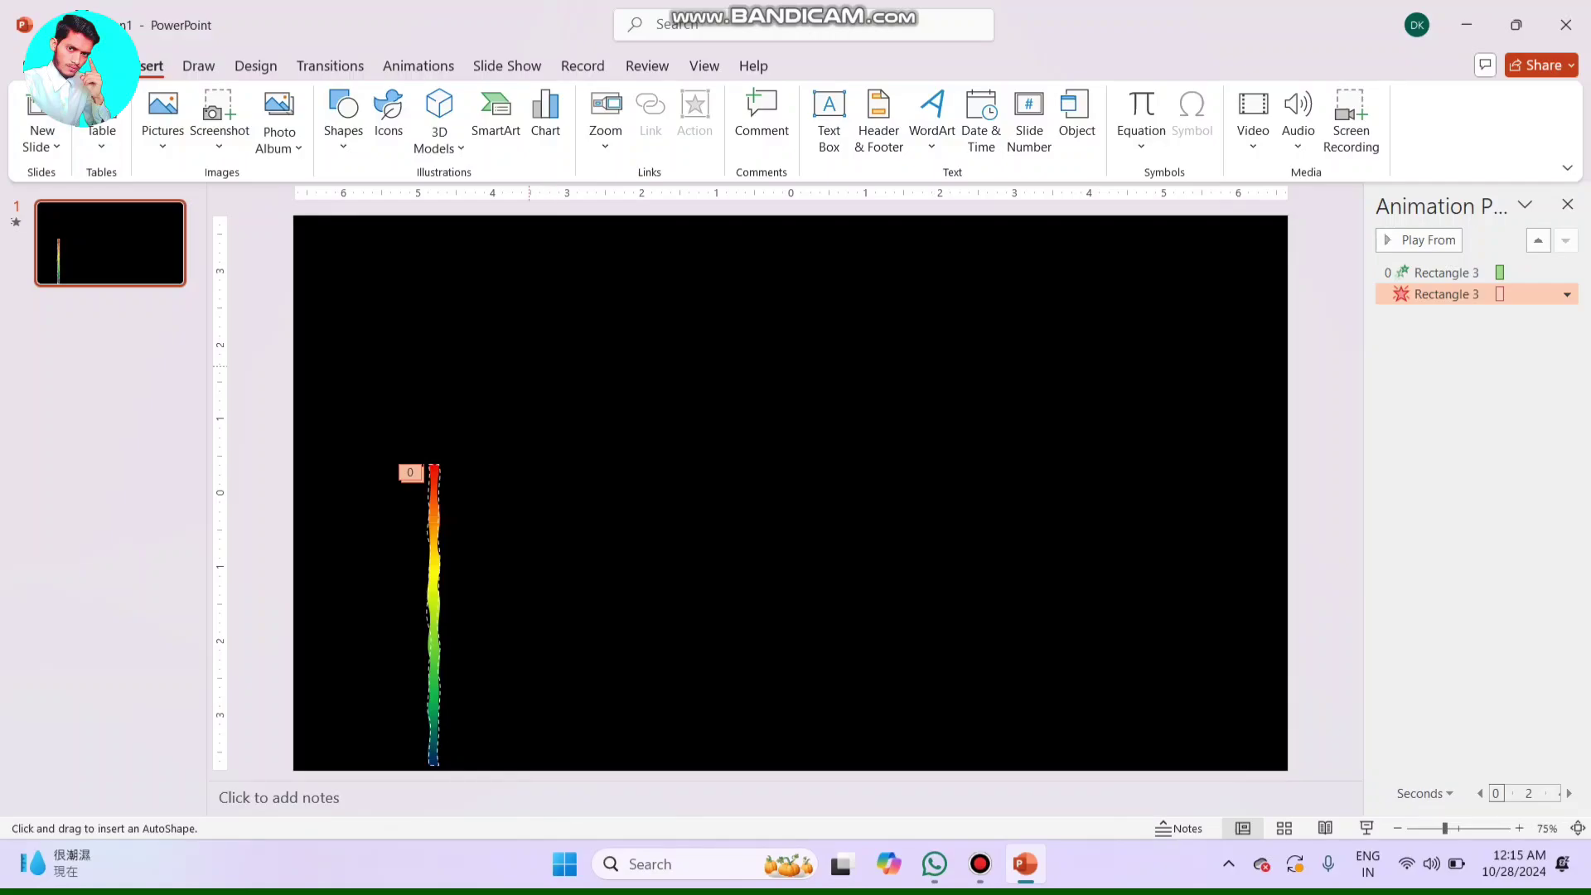
{"action": "mouse_move", "coordinate": [431, 296]}
{"action": "left_mouse_down"}
{"action": "mouse_move", "coordinate": [719, 567]}
{"action": "mouse_move", "coordinate": [690, 544]}
{"action": "left_mouse_up"}
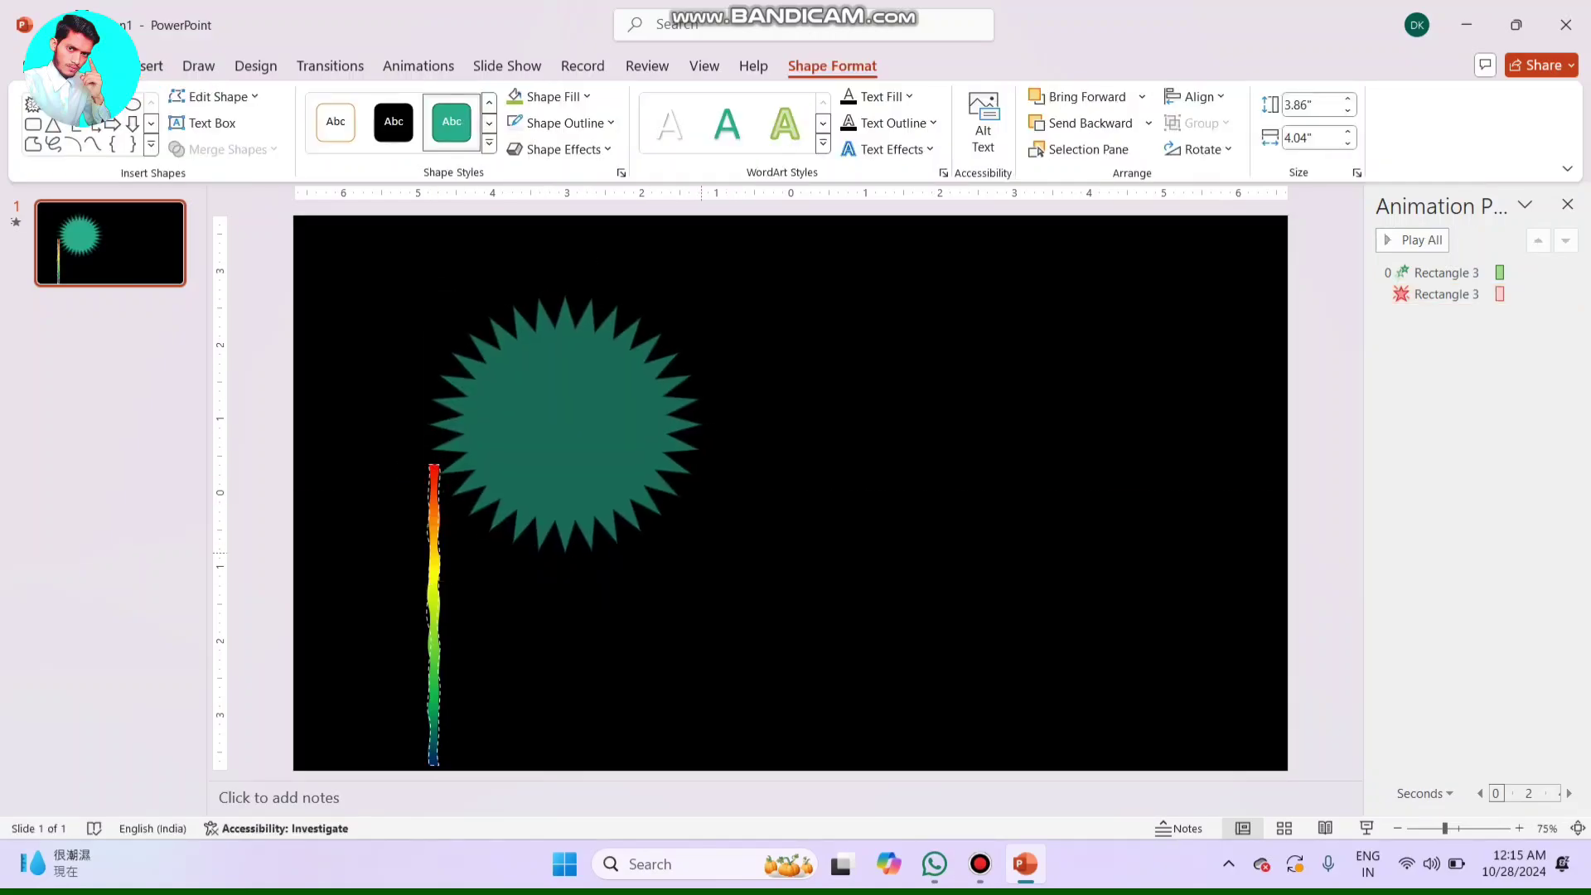
{"action": "left_click_drag", "start_coordinate": [592, 441], "coordinate": [464, 480]}
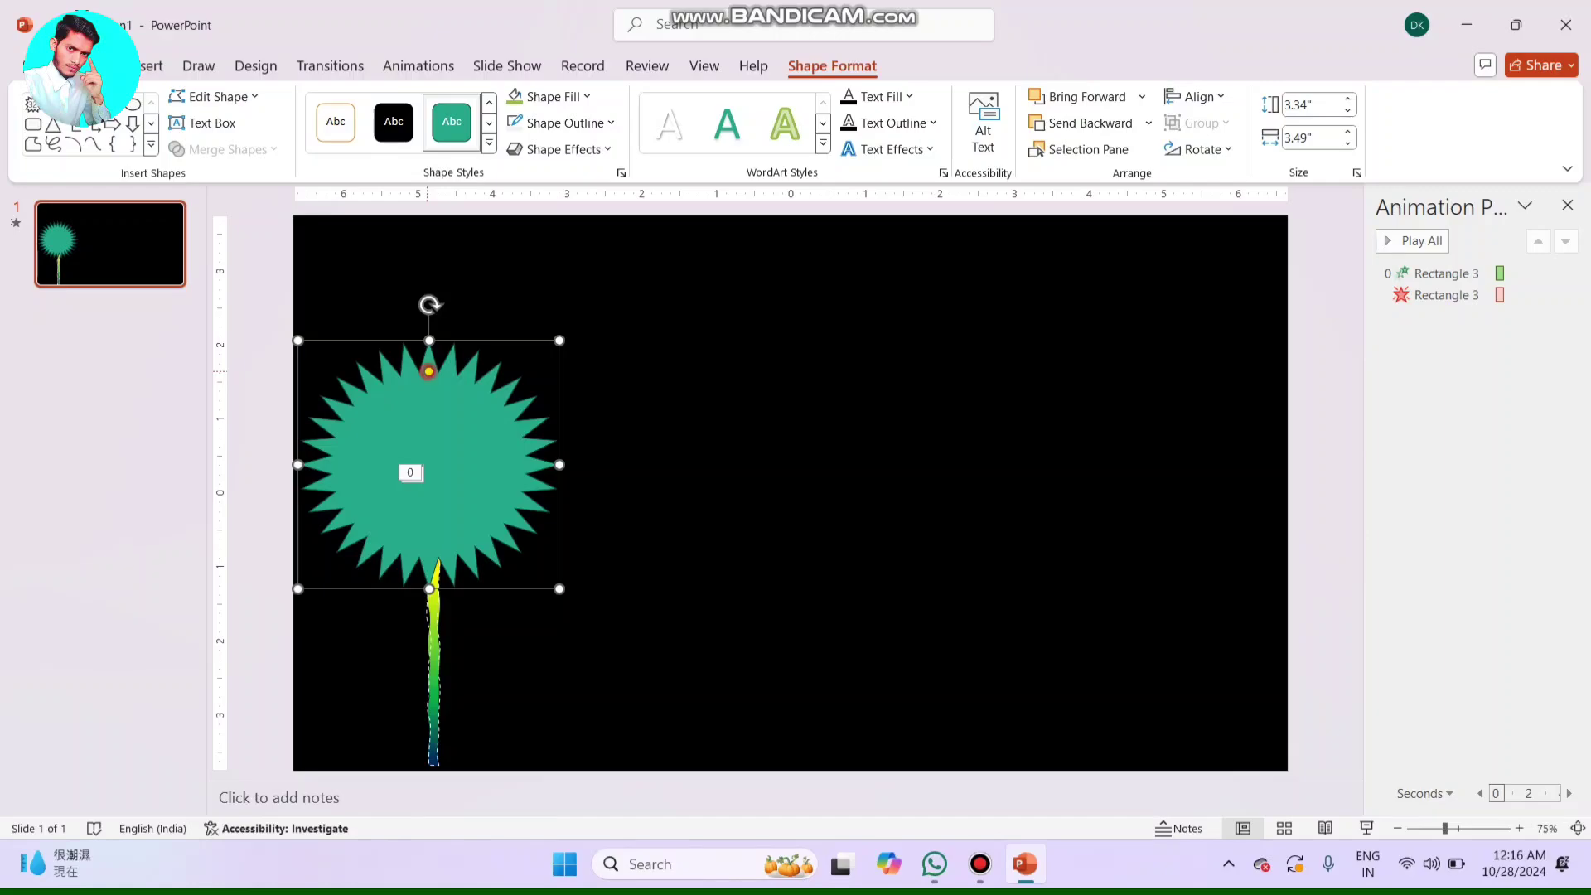
{"action": "mouse_move", "coordinate": [429, 371]}
{"action": "left_mouse_down"}
{"action": "mouse_move", "coordinate": [429, 426]}
{"action": "mouse_move", "coordinate": [454, 467]}
{"action": "left_mouse_up"}
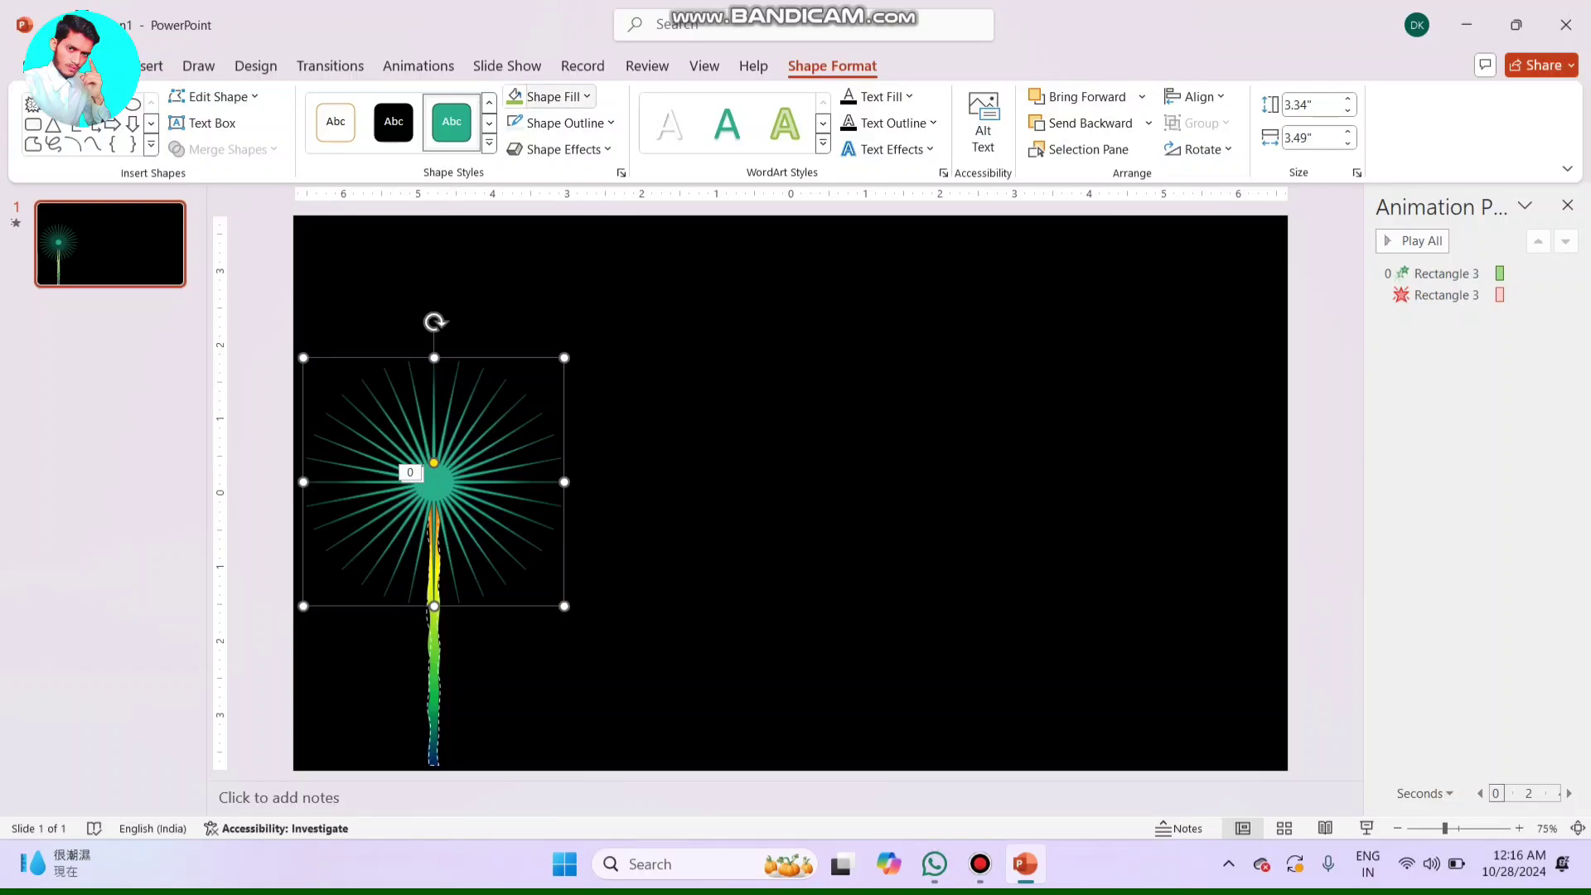
- Give the star a gradient fill and make it the From Center radial type
{"action": "left_click", "coordinate": [556, 97]}
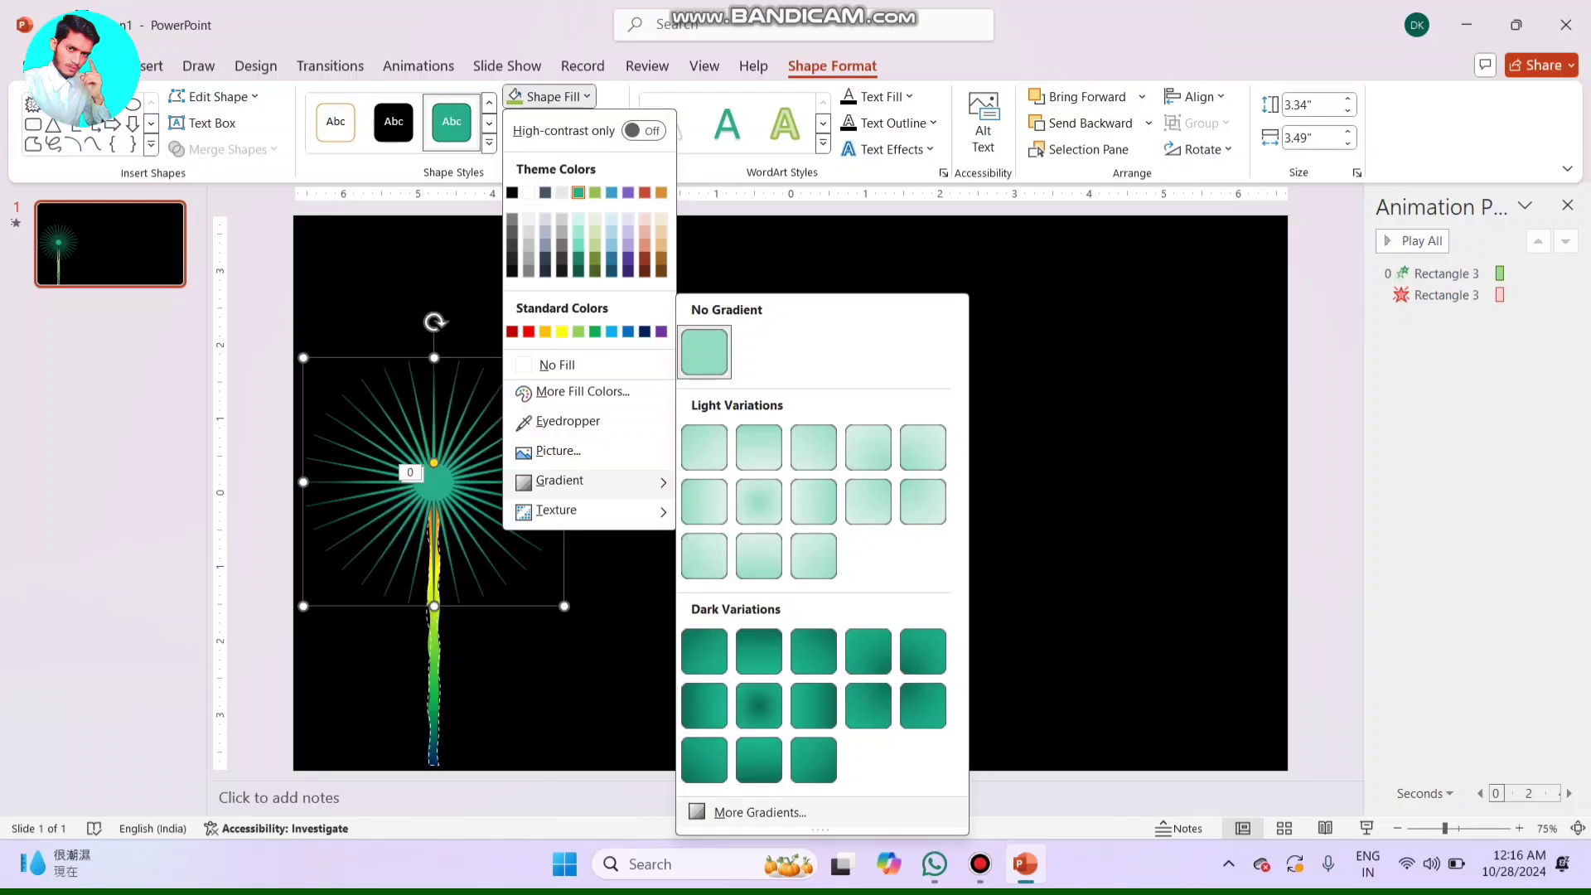
{"action": "left_click", "coordinate": [760, 813]}
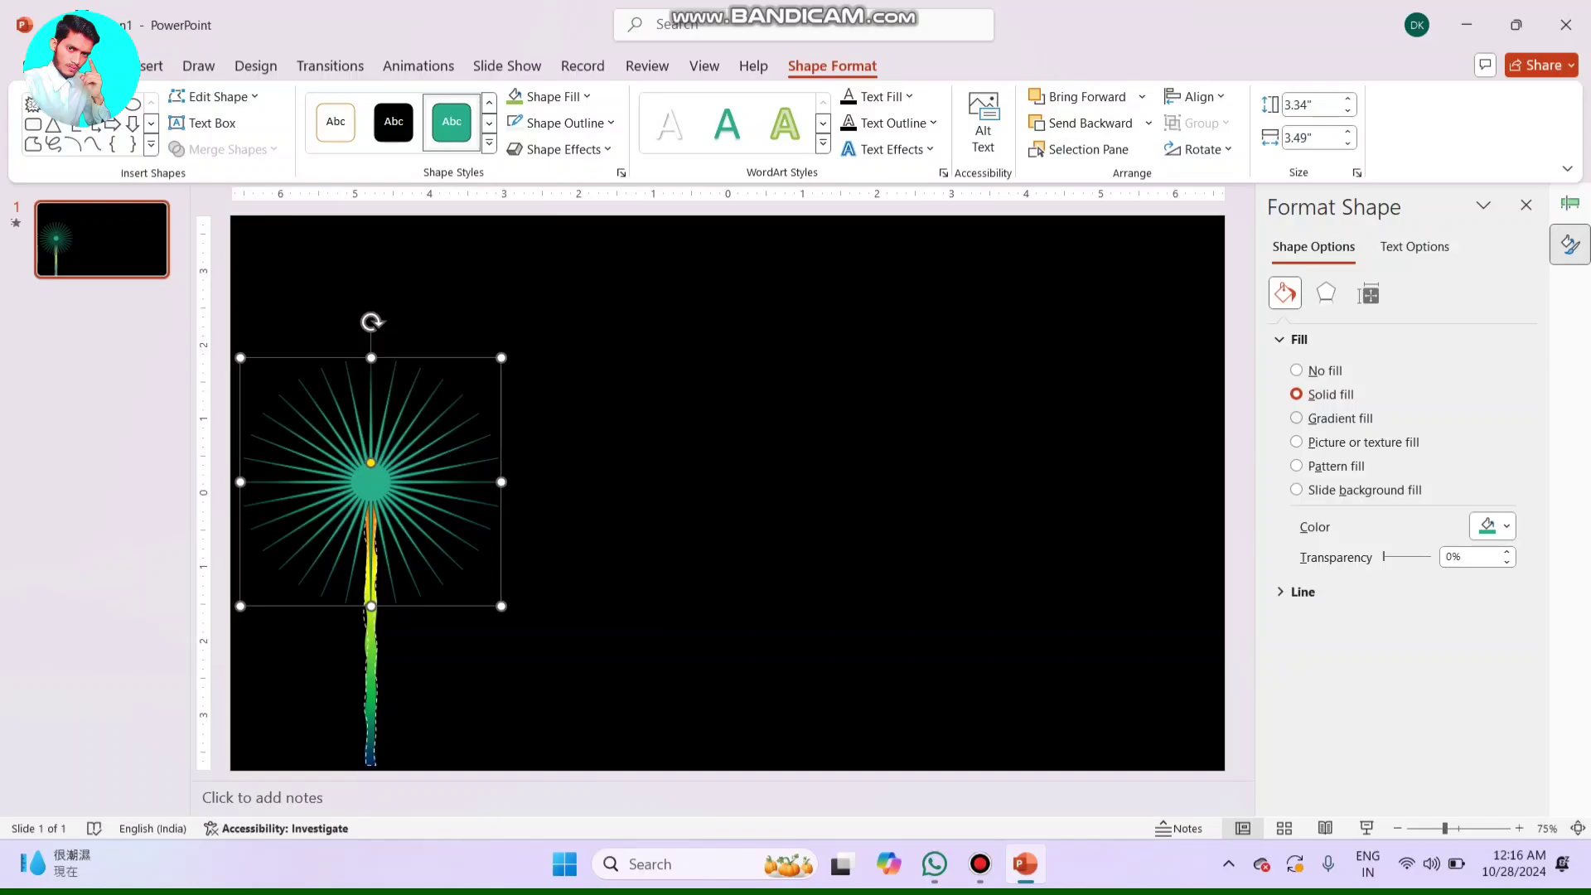
{"action": "left_click", "coordinate": [1298, 418]}
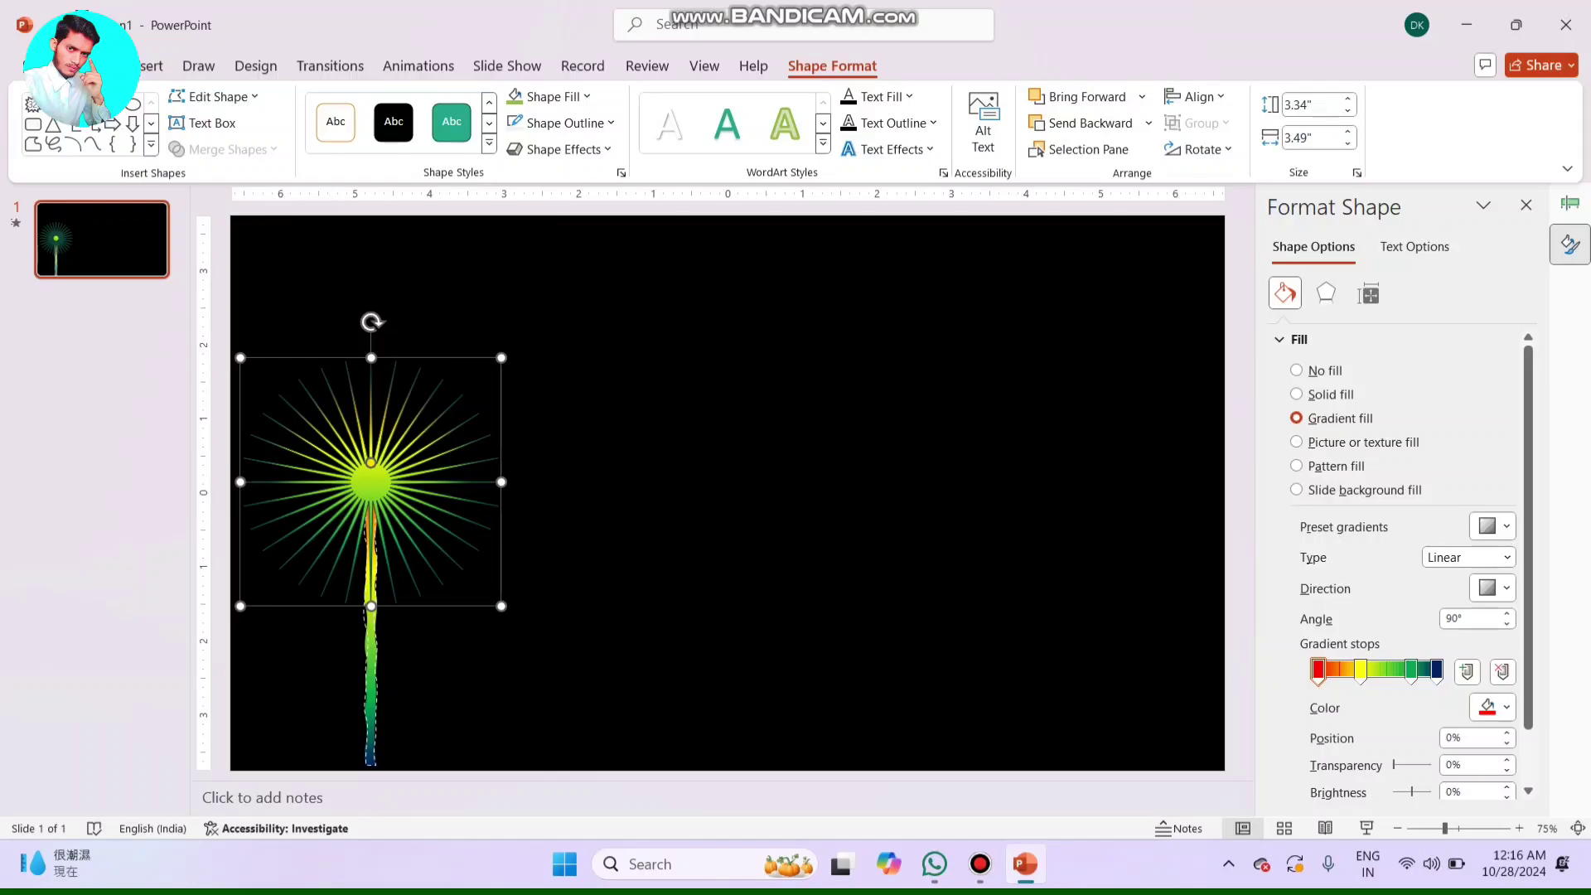
{"action": "left_click", "coordinate": [547, 96]}
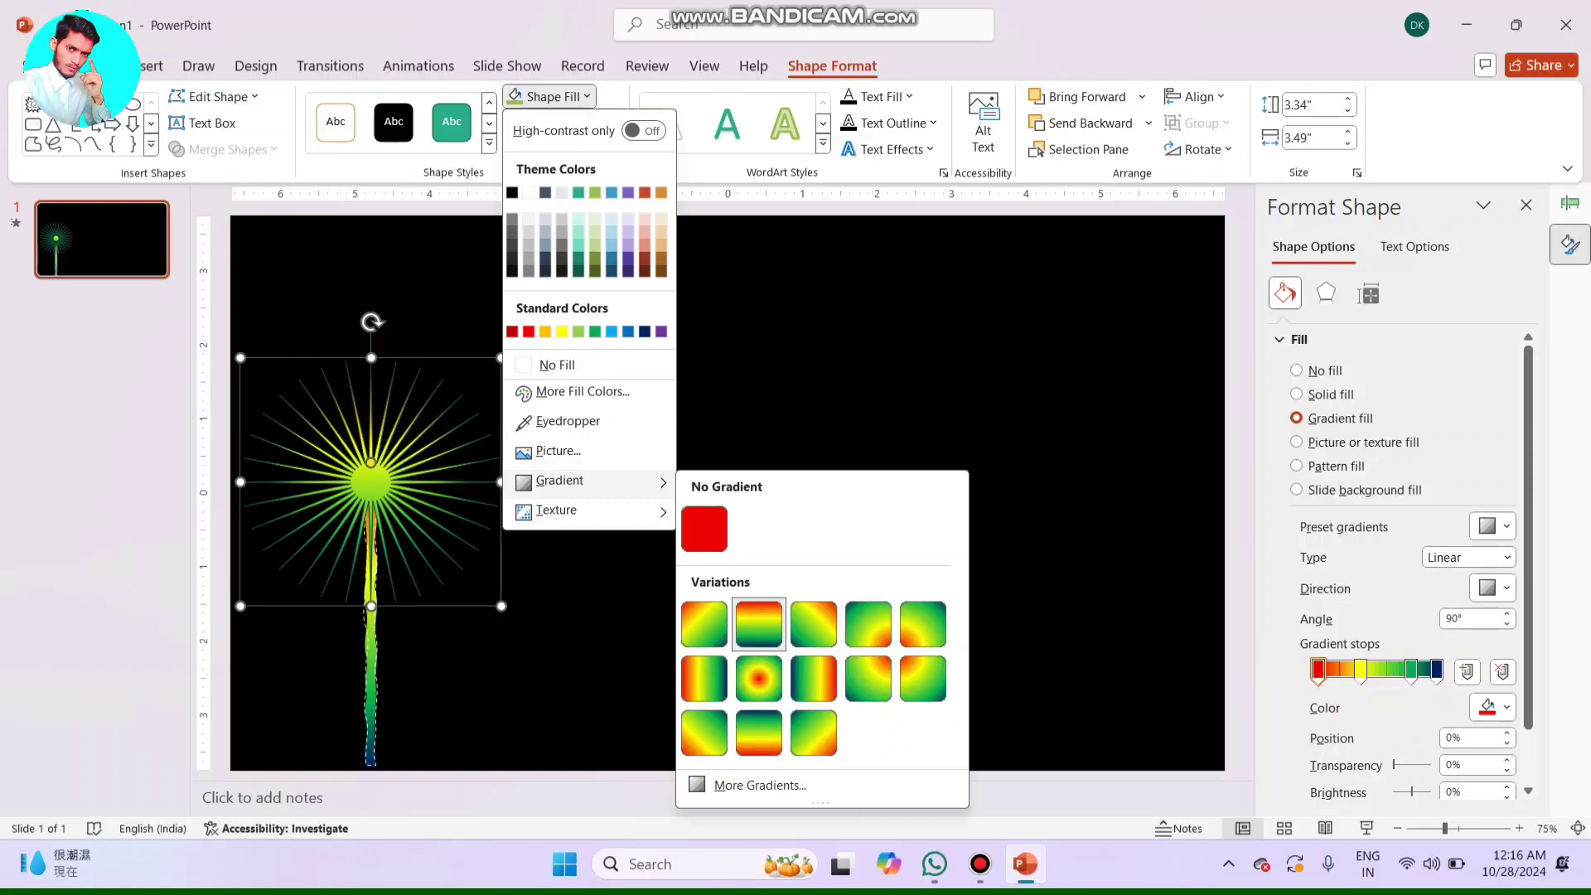
{"action": "mouse_move", "coordinate": [560, 480]}
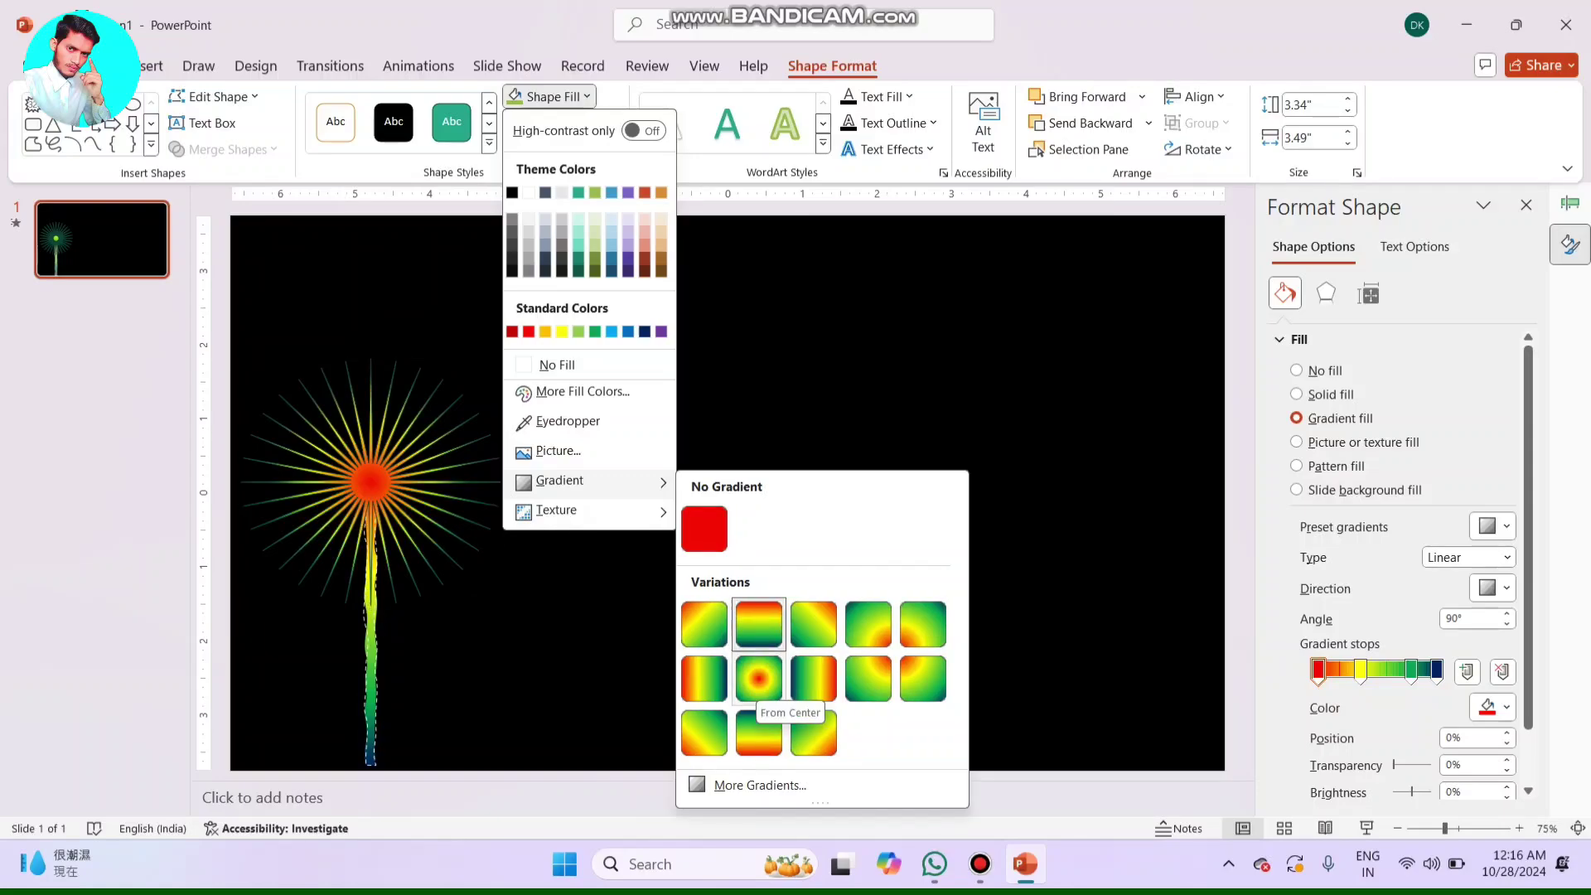
{"action": "left_click", "coordinate": [758, 678]}
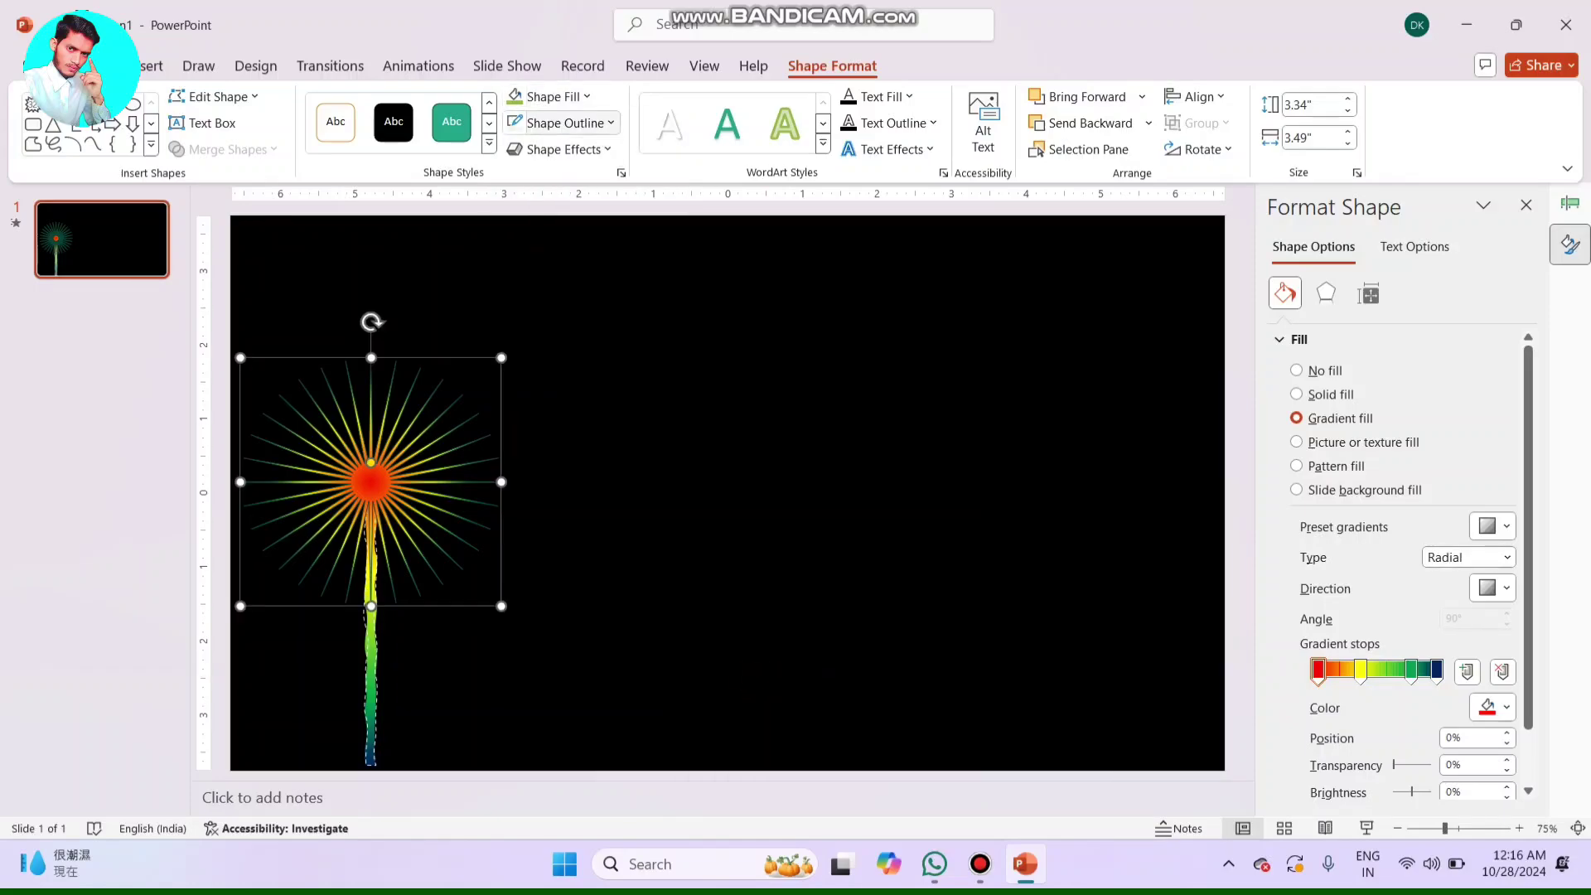
- Give the starburst a white Scribble sketched outline, keeping the dash style unchanged
{"action": "left_click", "coordinate": [564, 123]}
{"action": "mouse_move", "coordinate": [560, 508]}
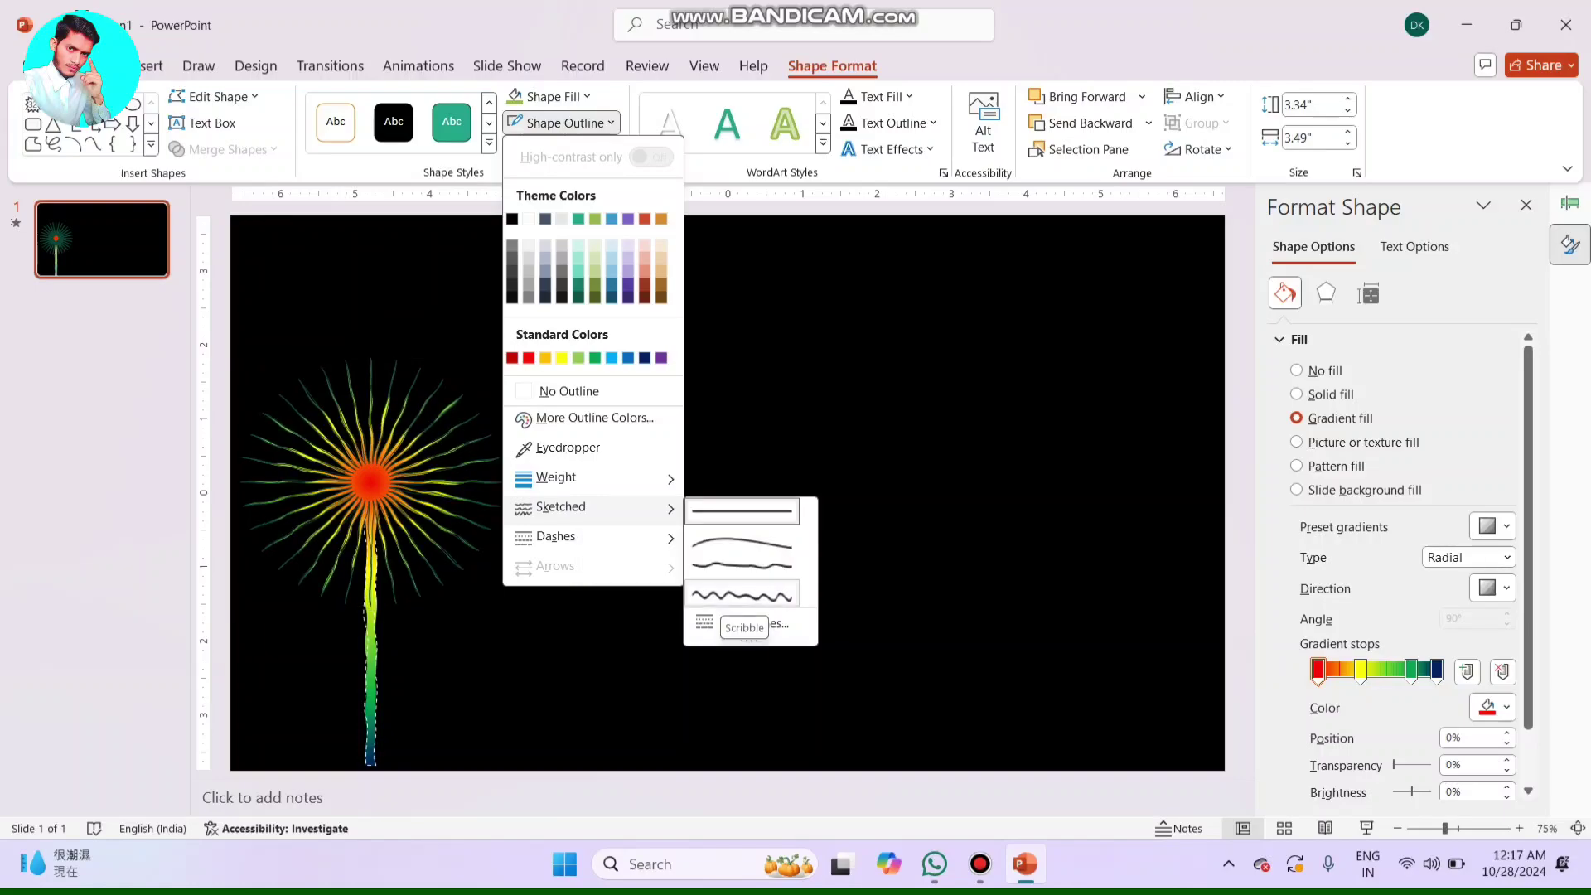
{"action": "left_click", "coordinate": [742, 595]}
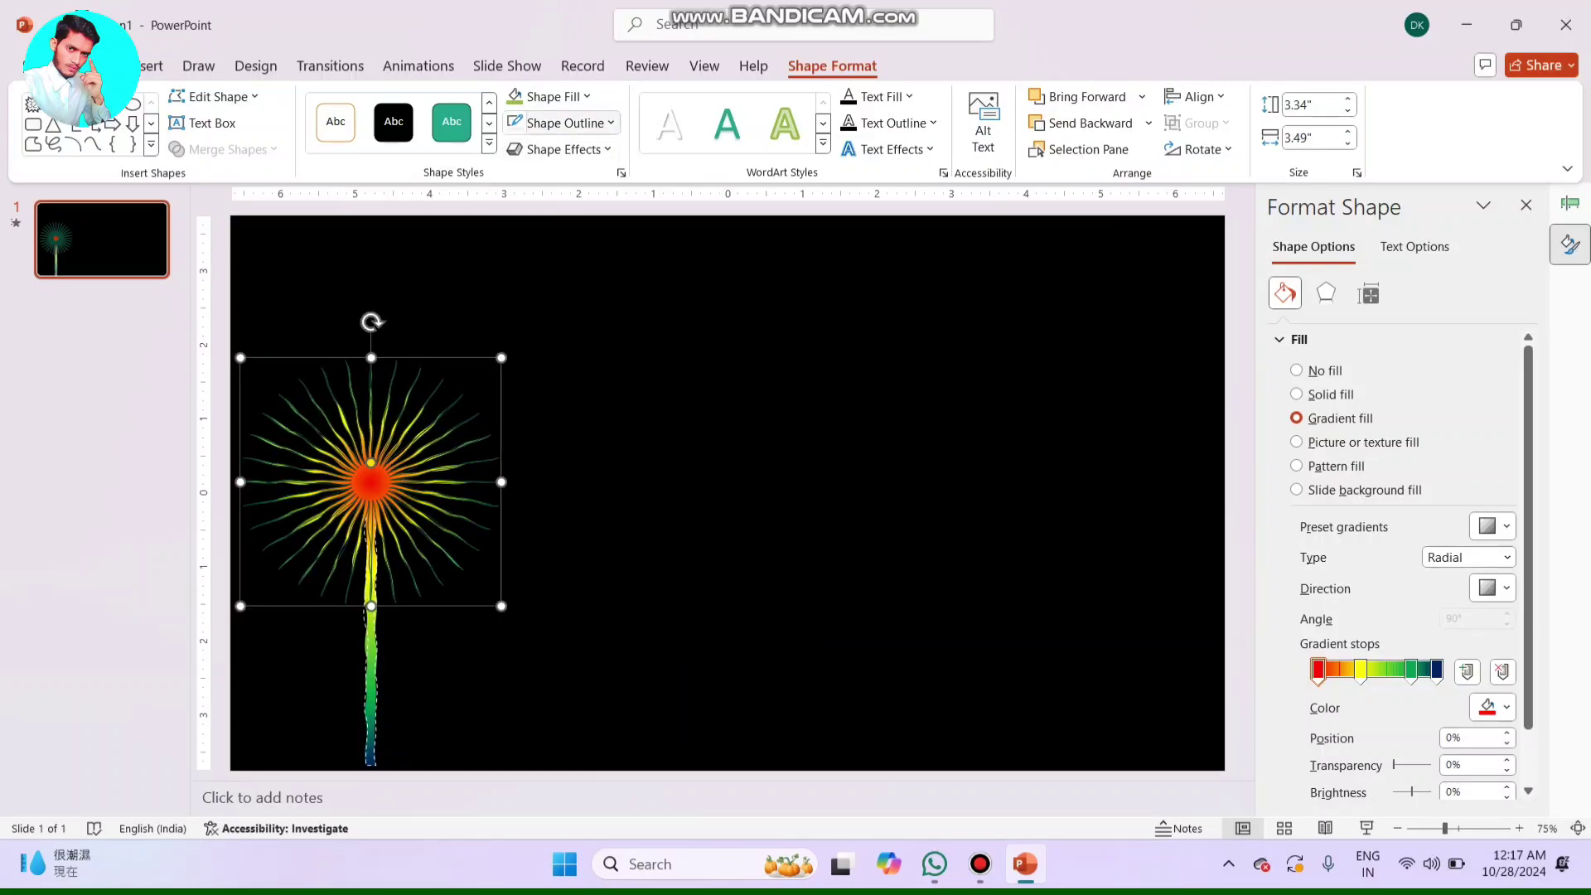
{"action": "left_click", "coordinate": [572, 125]}
{"action": "mouse_move", "coordinate": [555, 537]}
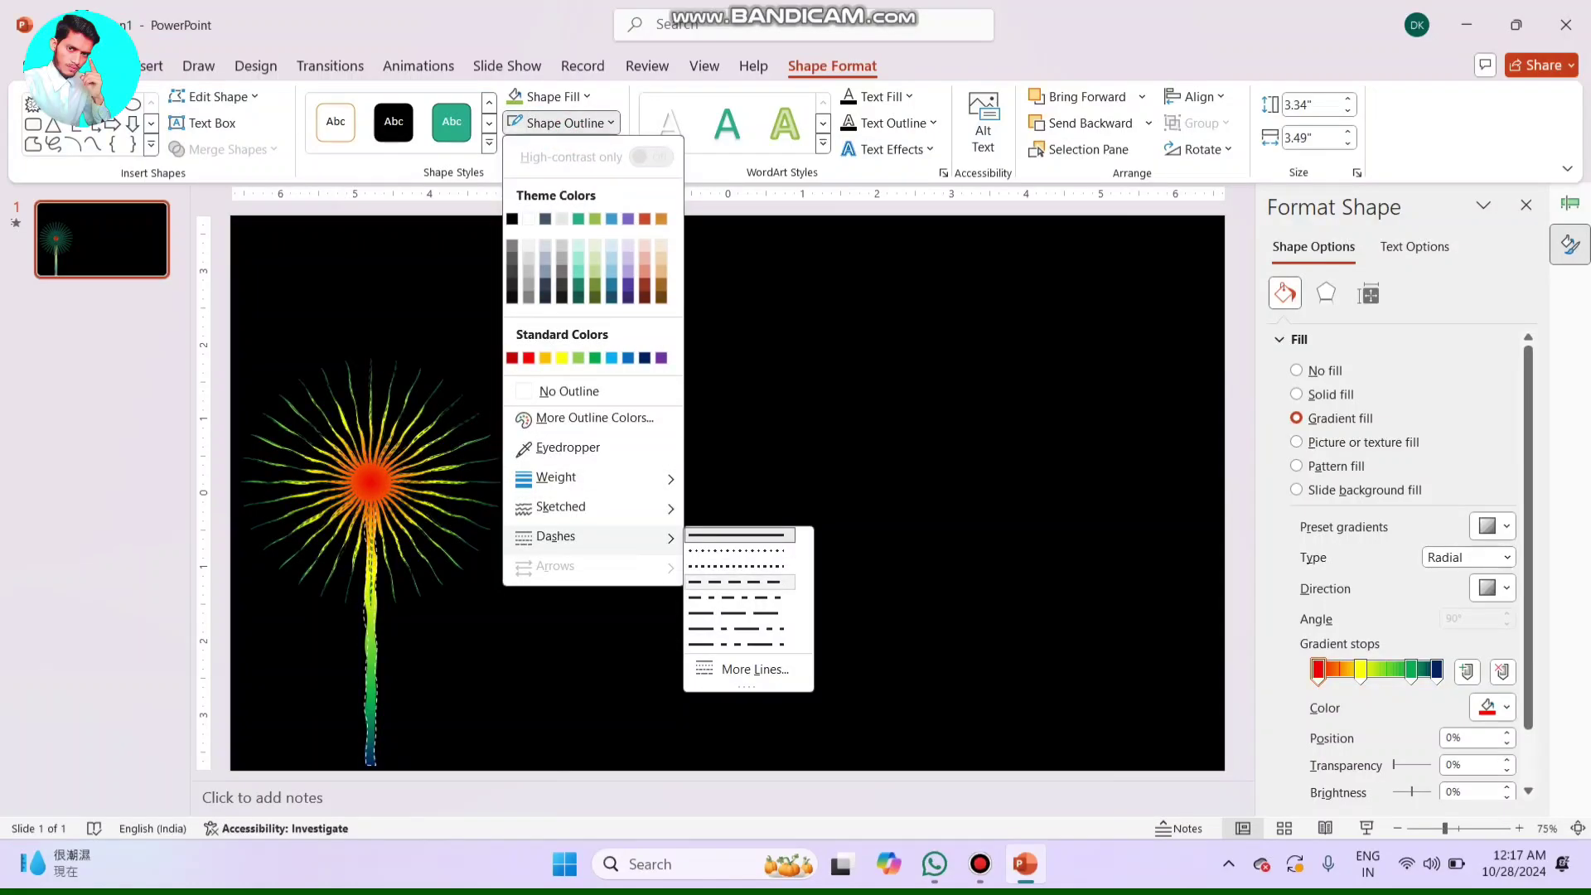
{"action": "left_click", "coordinate": [737, 582]}
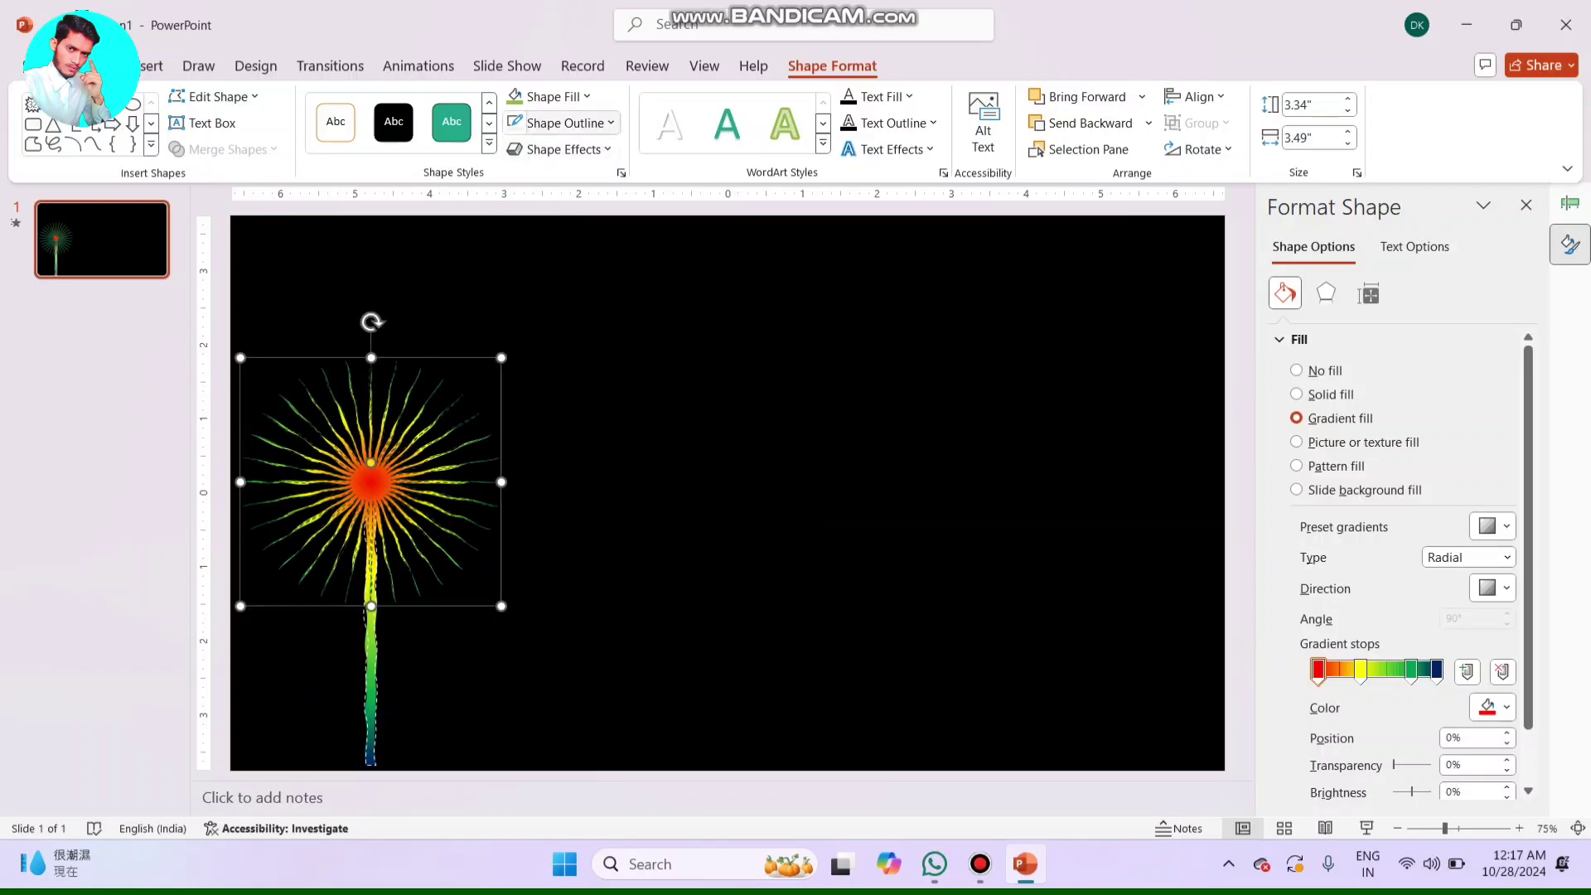
{"action": "left_click", "coordinate": [569, 124]}
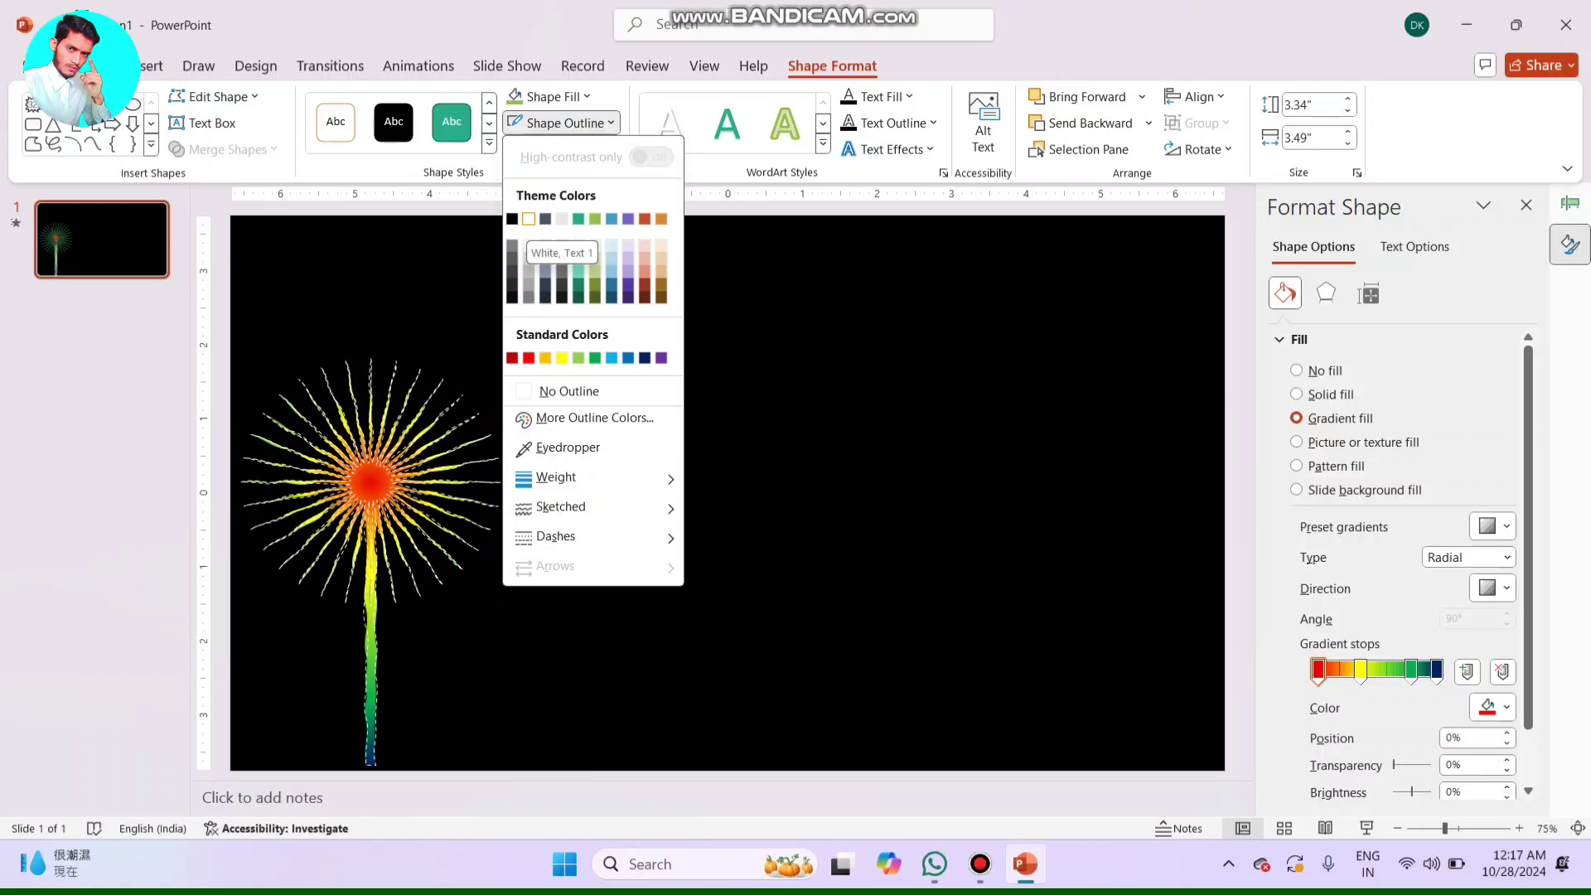
{"action": "left_click", "coordinate": [529, 219]}
{"action": "key", "text": "Escape"}
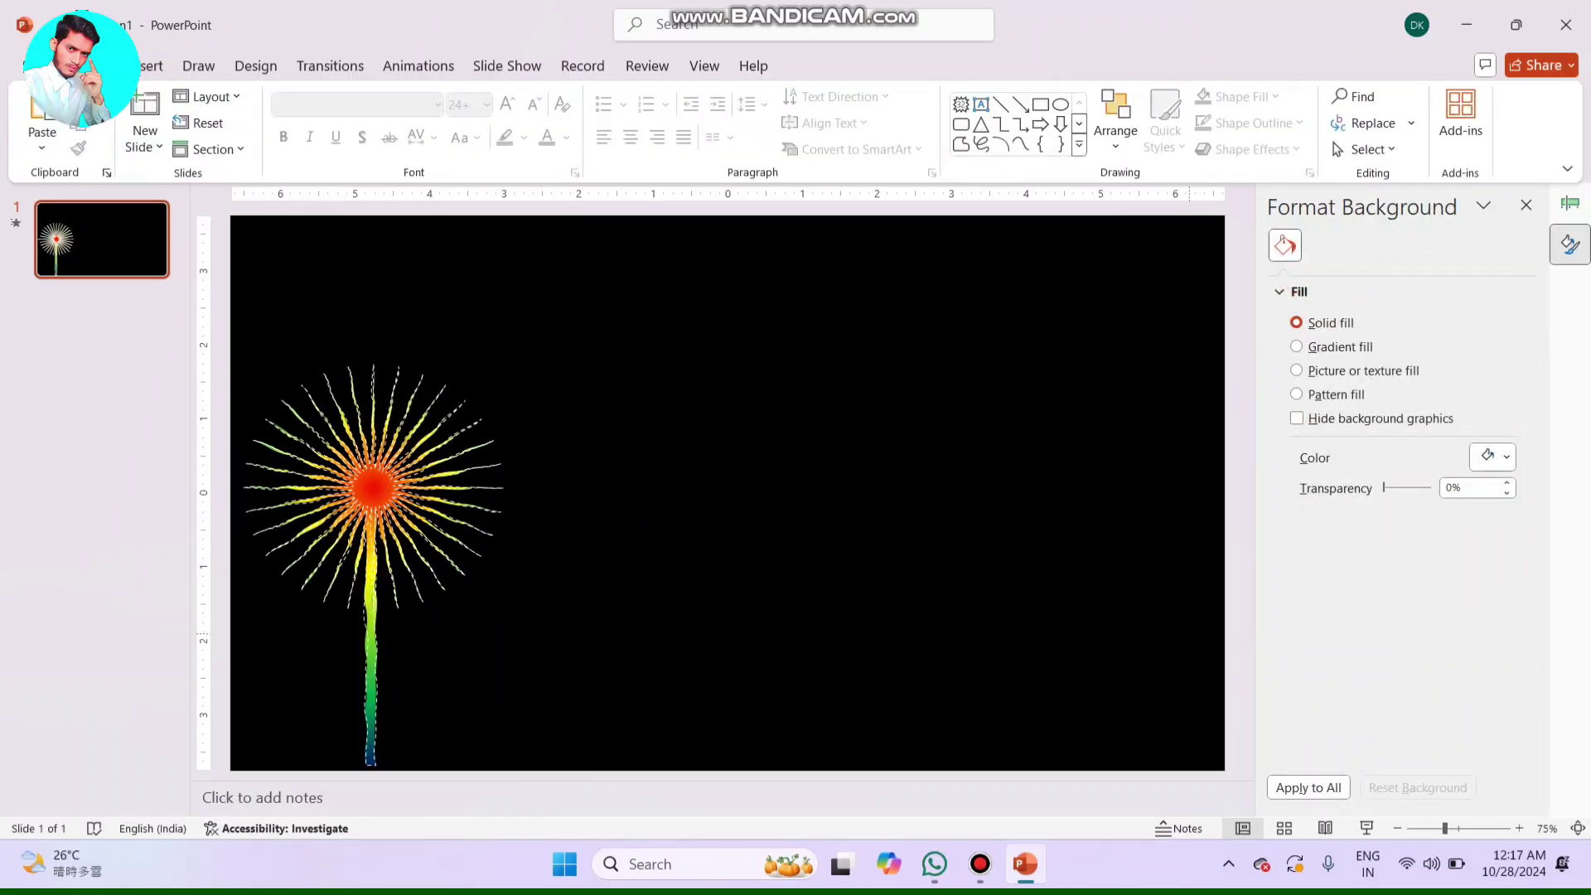
- Give the starburst's gradient a yellow first stop and a red second stop moved to 39%
{"action": "left_click", "coordinate": [374, 487]}
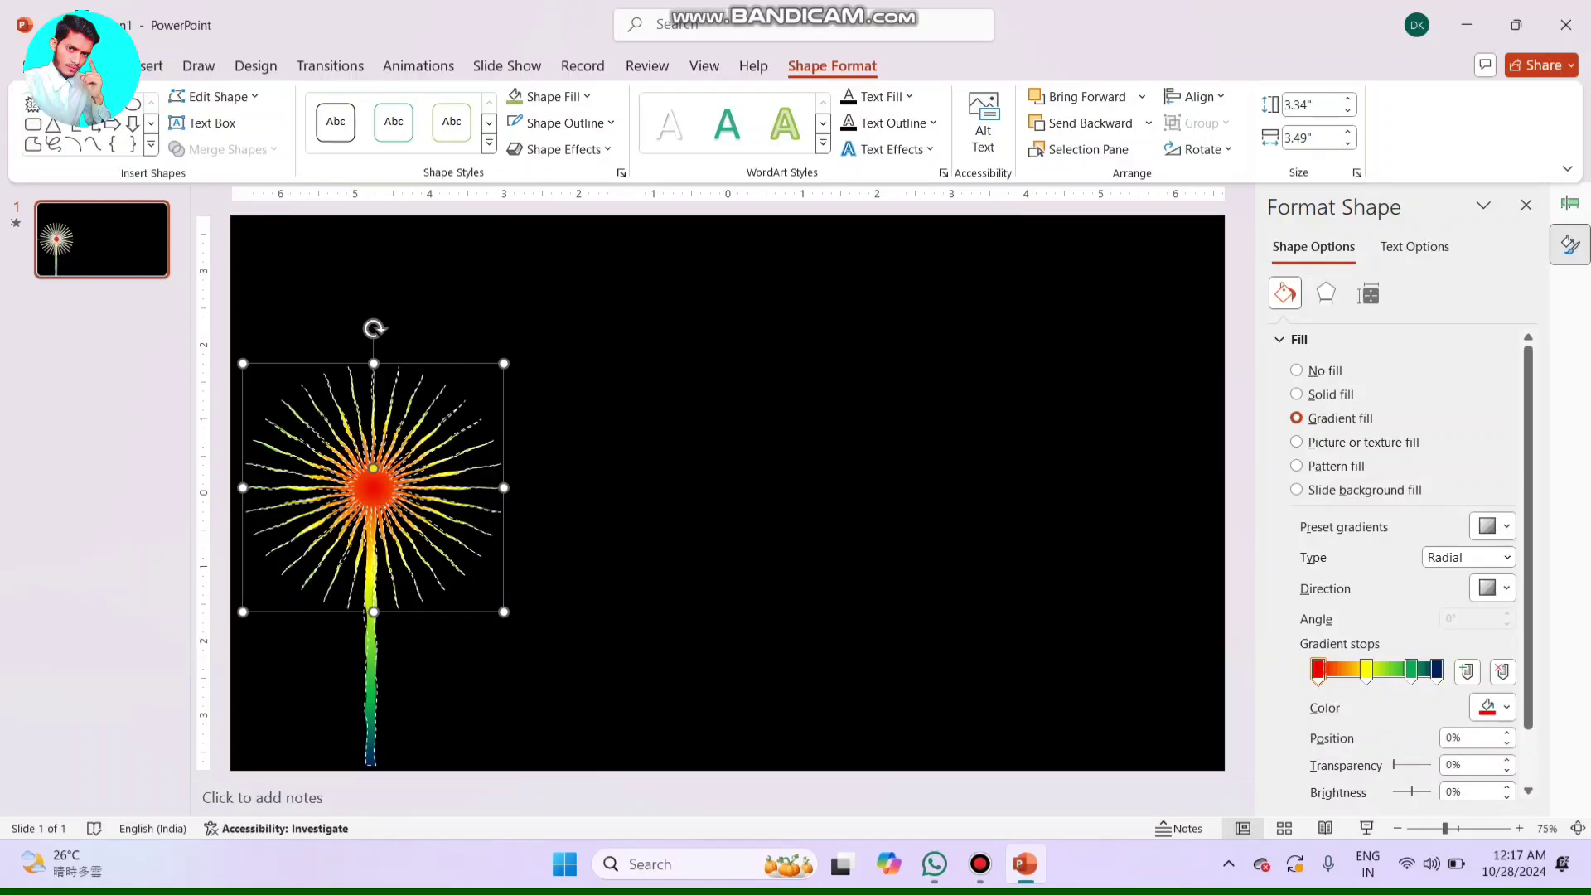
{"action": "left_click", "coordinate": [1499, 707]}
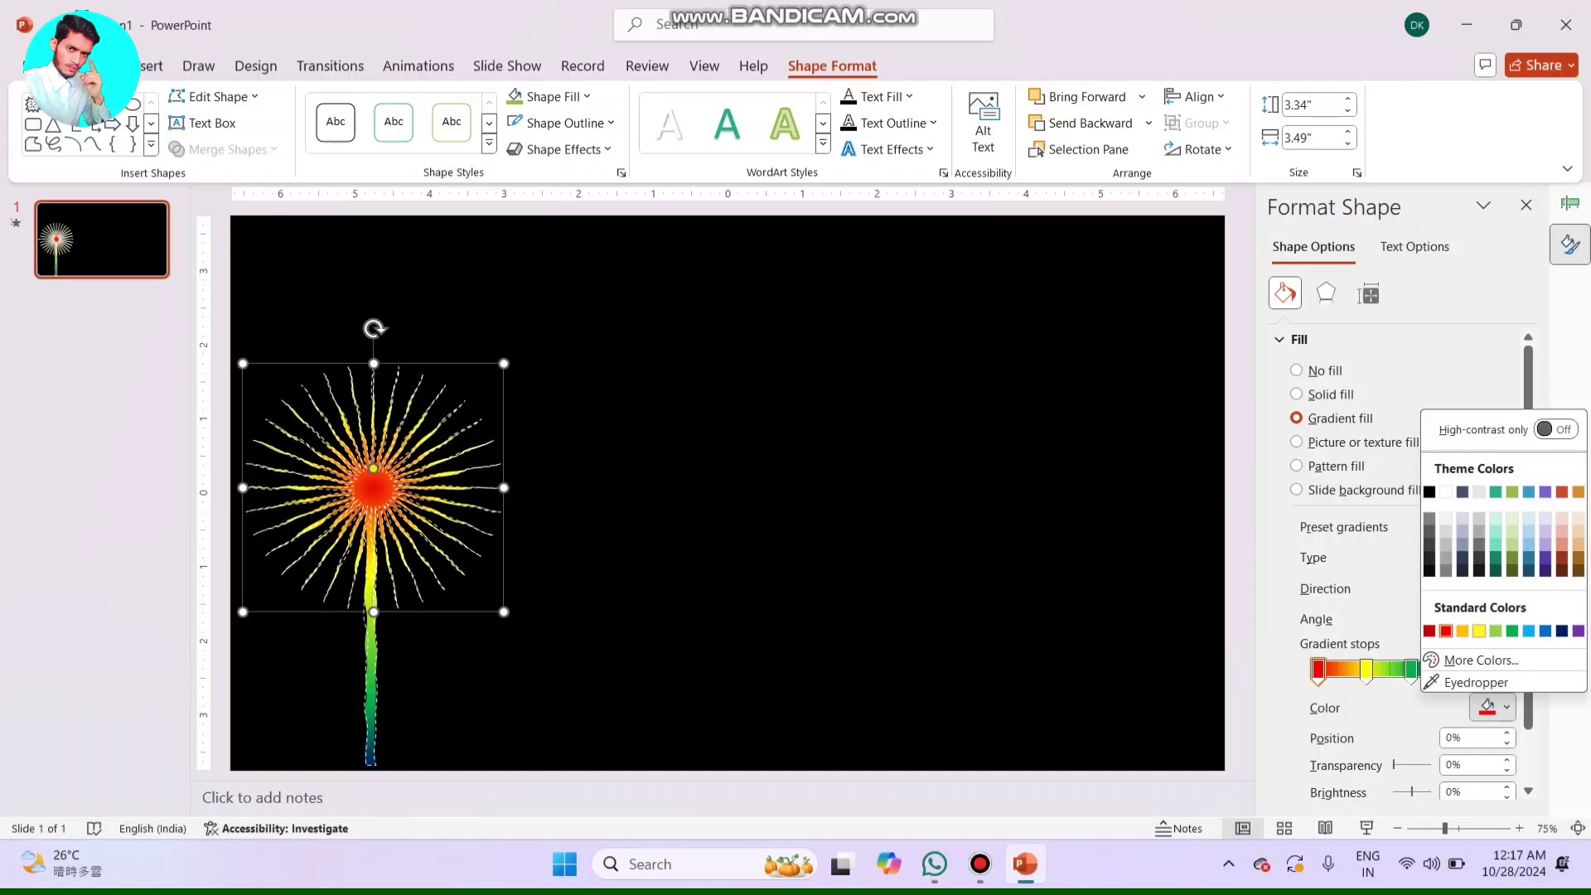
{"action": "left_click", "coordinate": [1479, 630]}
{"action": "left_click", "coordinate": [1367, 670]}
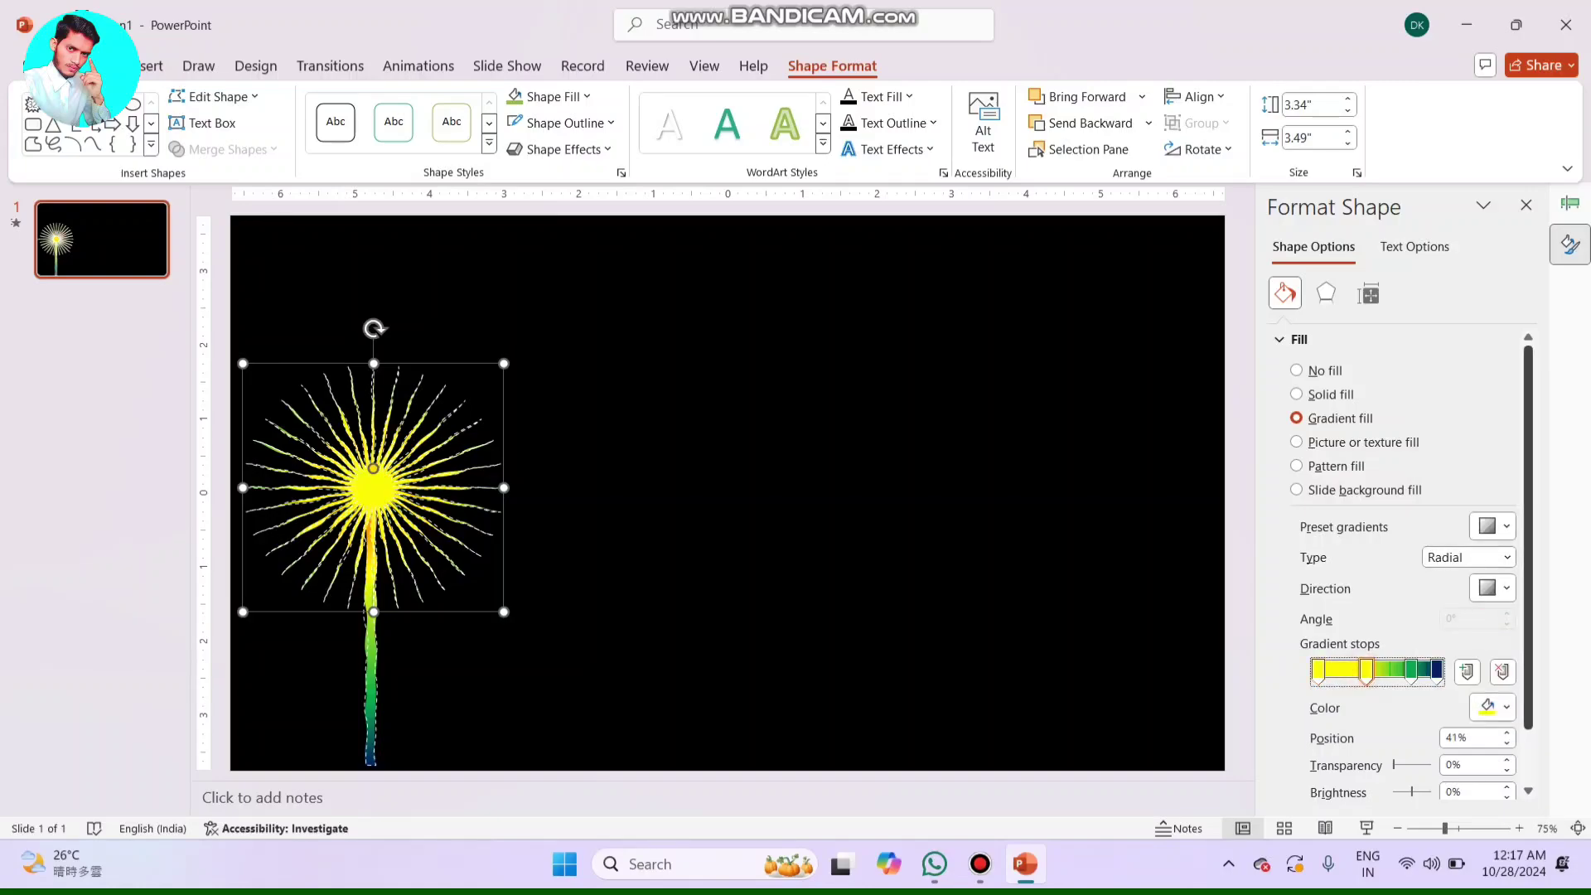
{"action": "left_click", "coordinate": [1499, 707]}
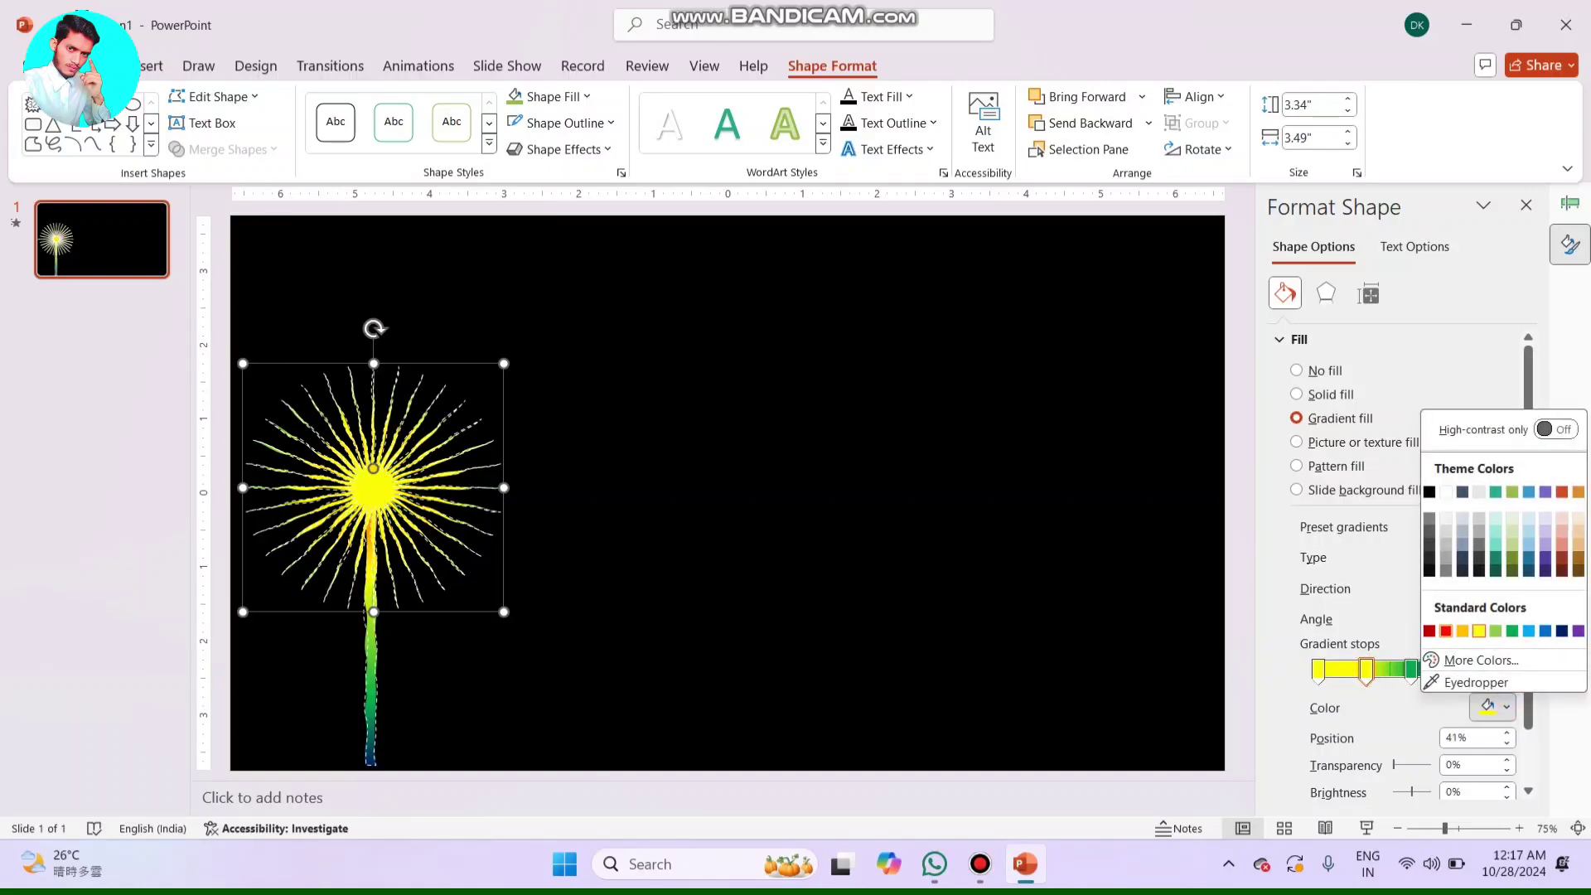
{"action": "left_click", "coordinate": [1446, 632]}
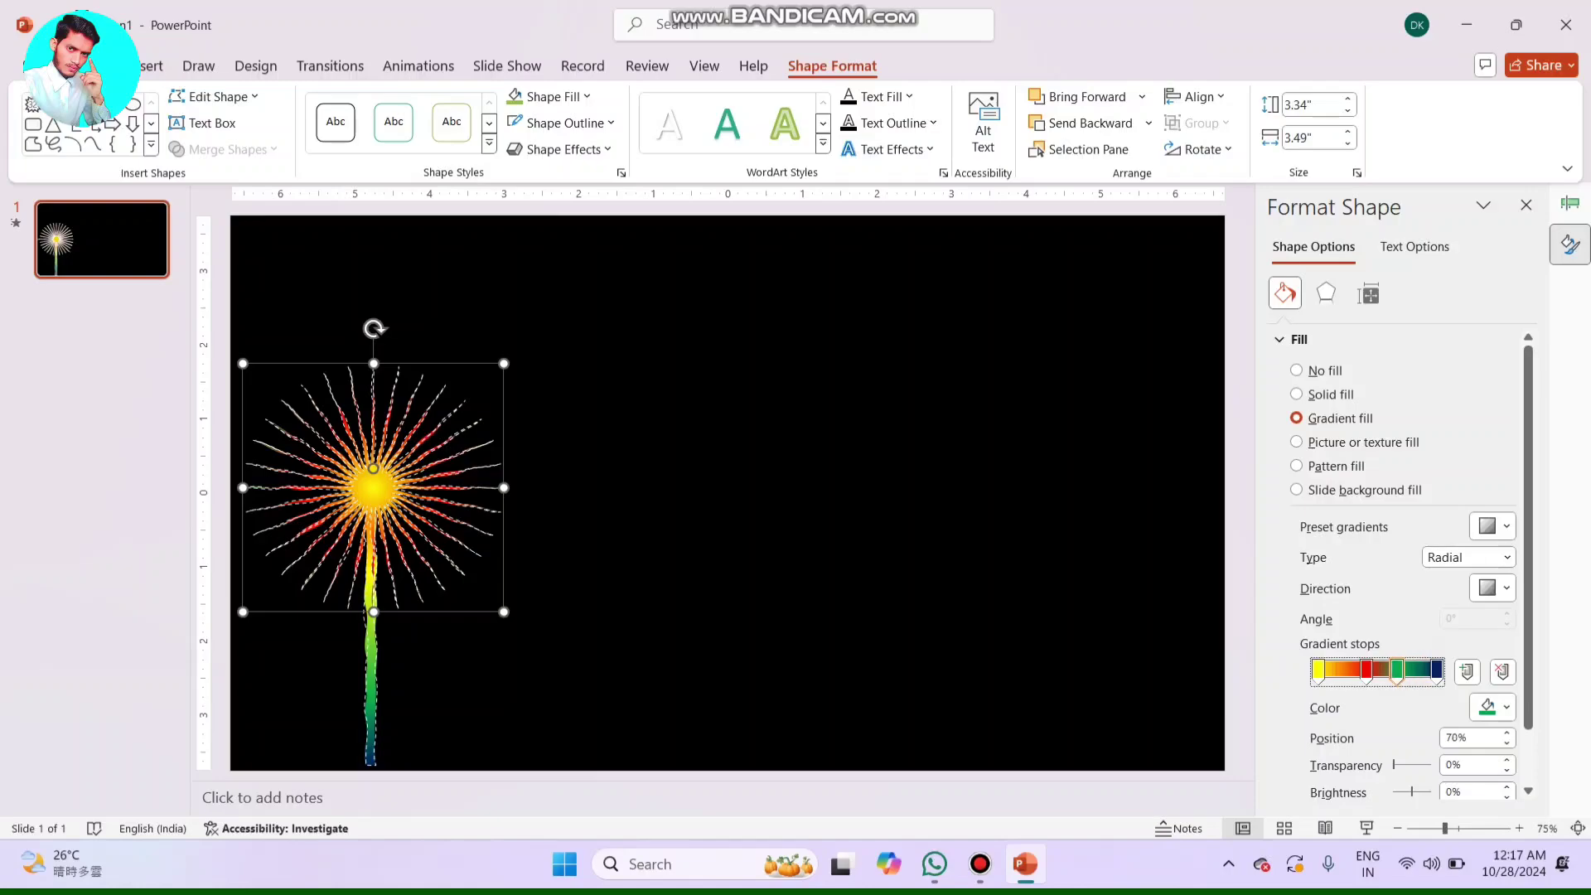
{"action": "left_click_drag", "start_coordinate": [1366, 670], "coordinate": [1374, 673]}
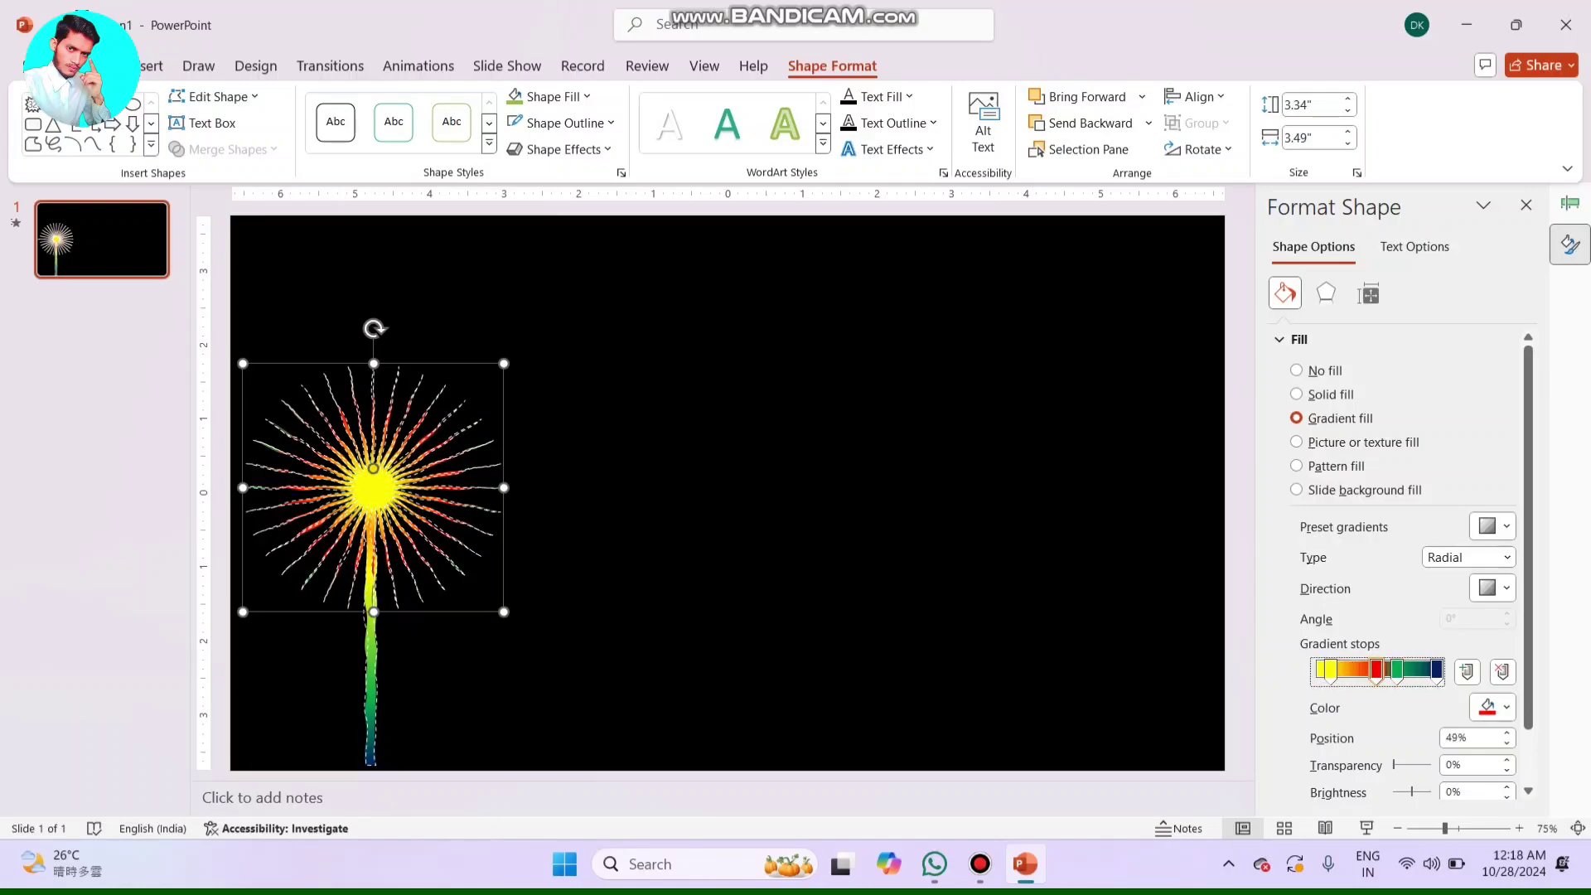
{"action": "left_click", "coordinate": [1407, 673]}
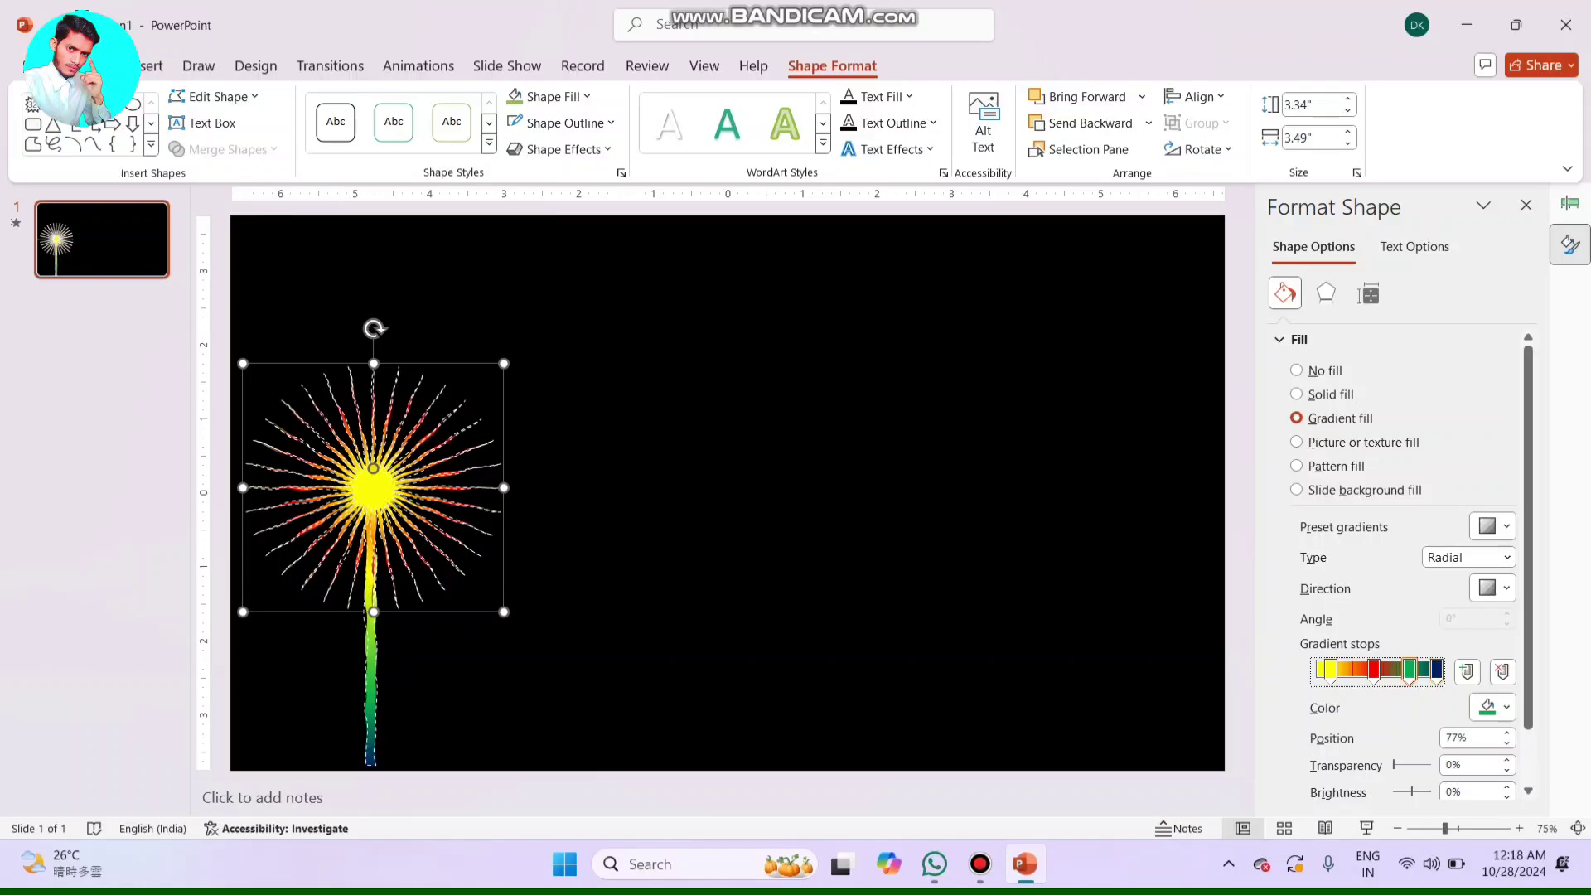
{"action": "key", "text": "Escape"}
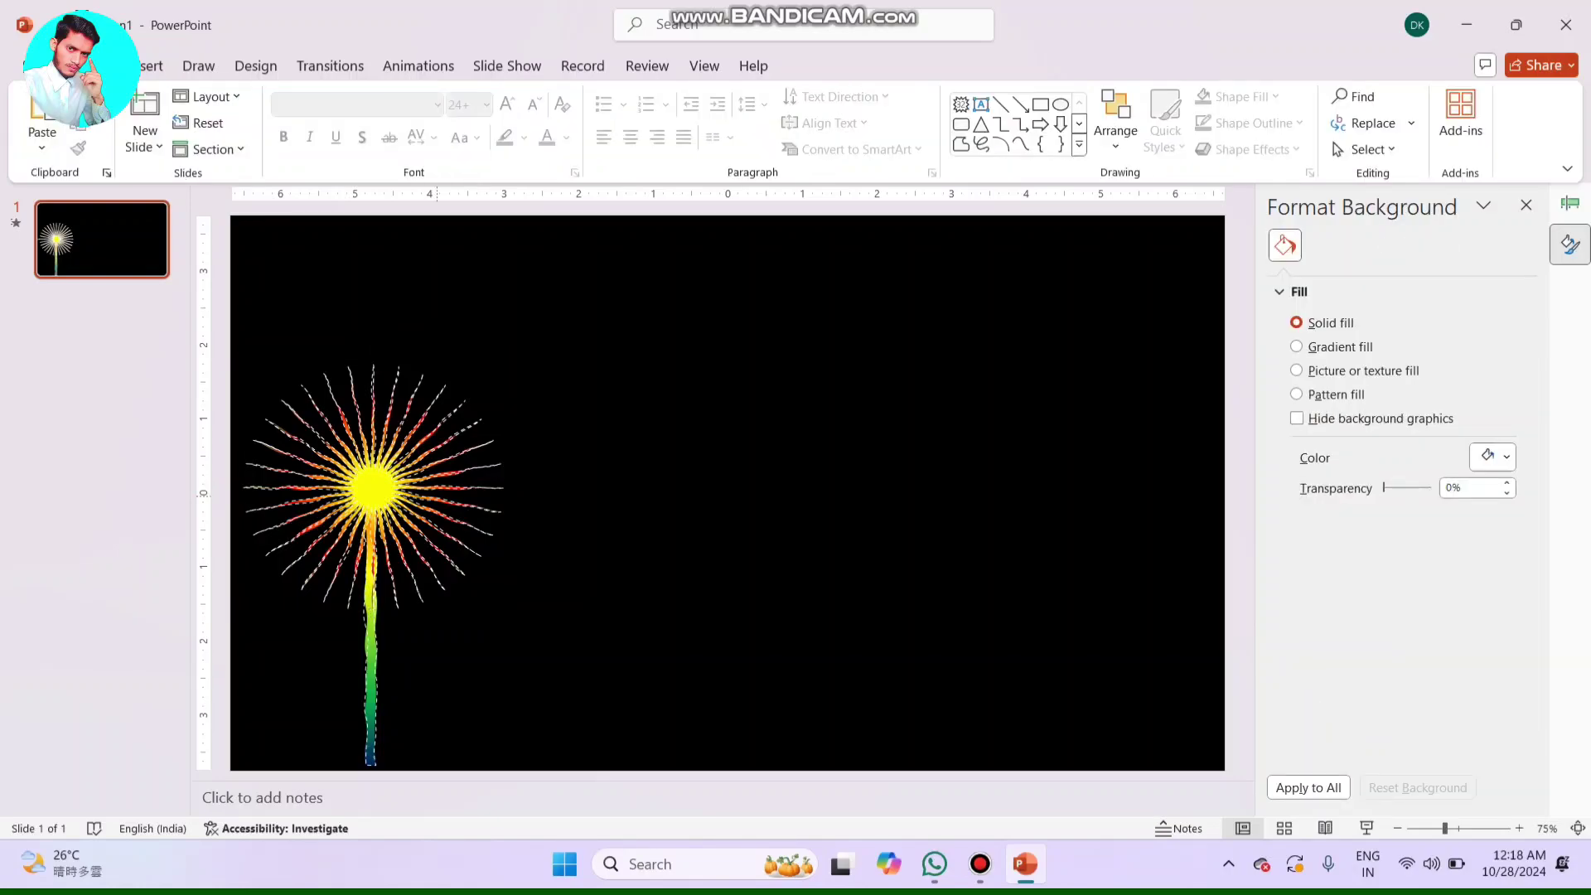
{"action": "left_click", "coordinate": [374, 470]}
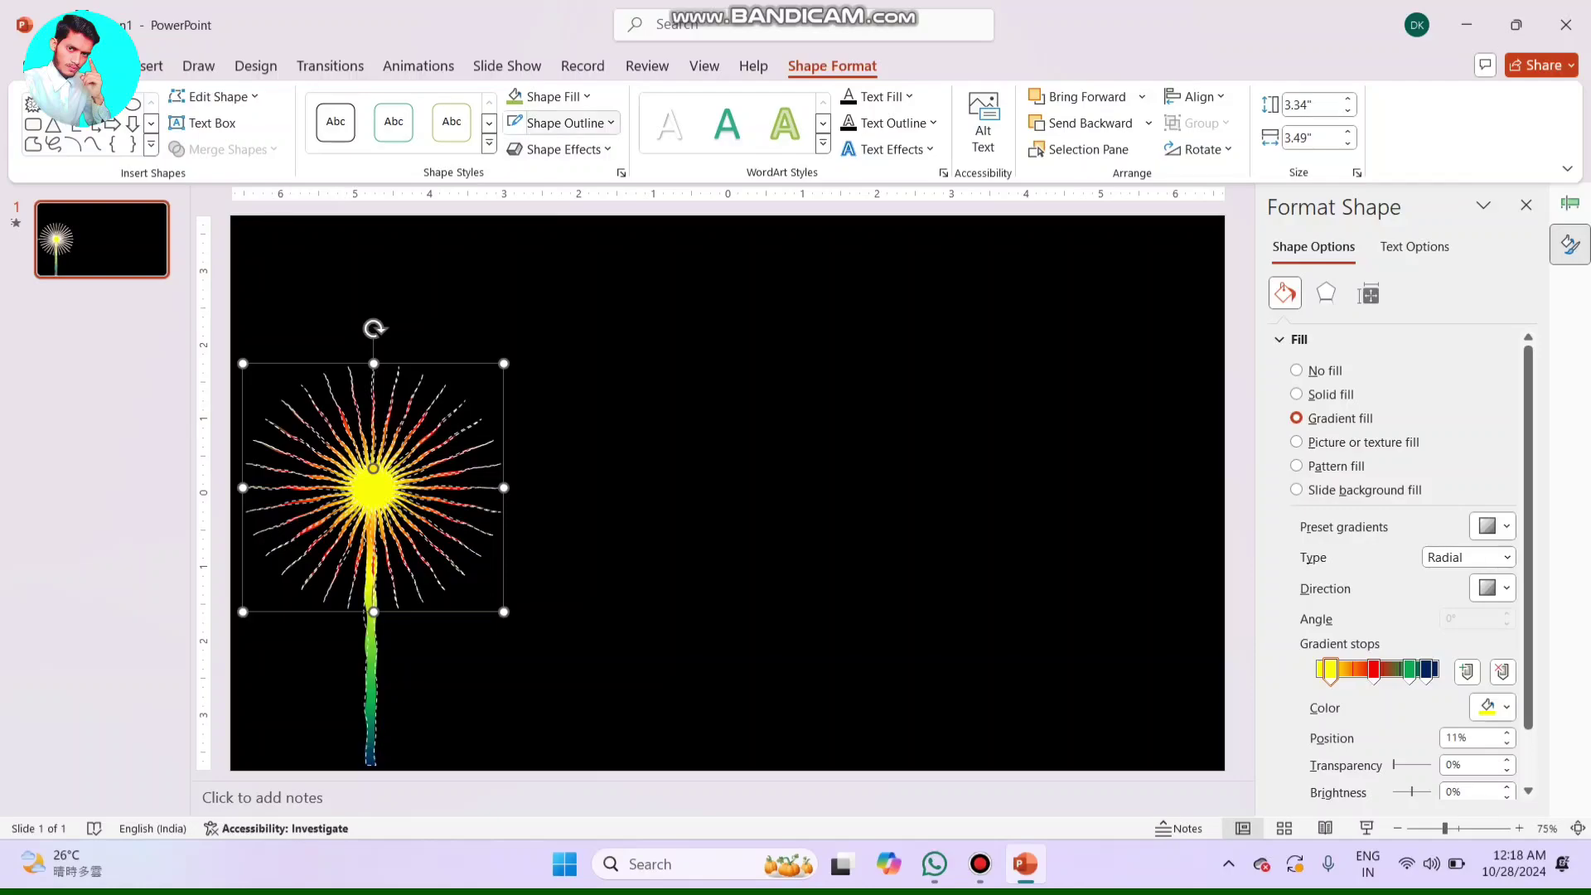
{"action": "left_click", "coordinate": [412, 66]}
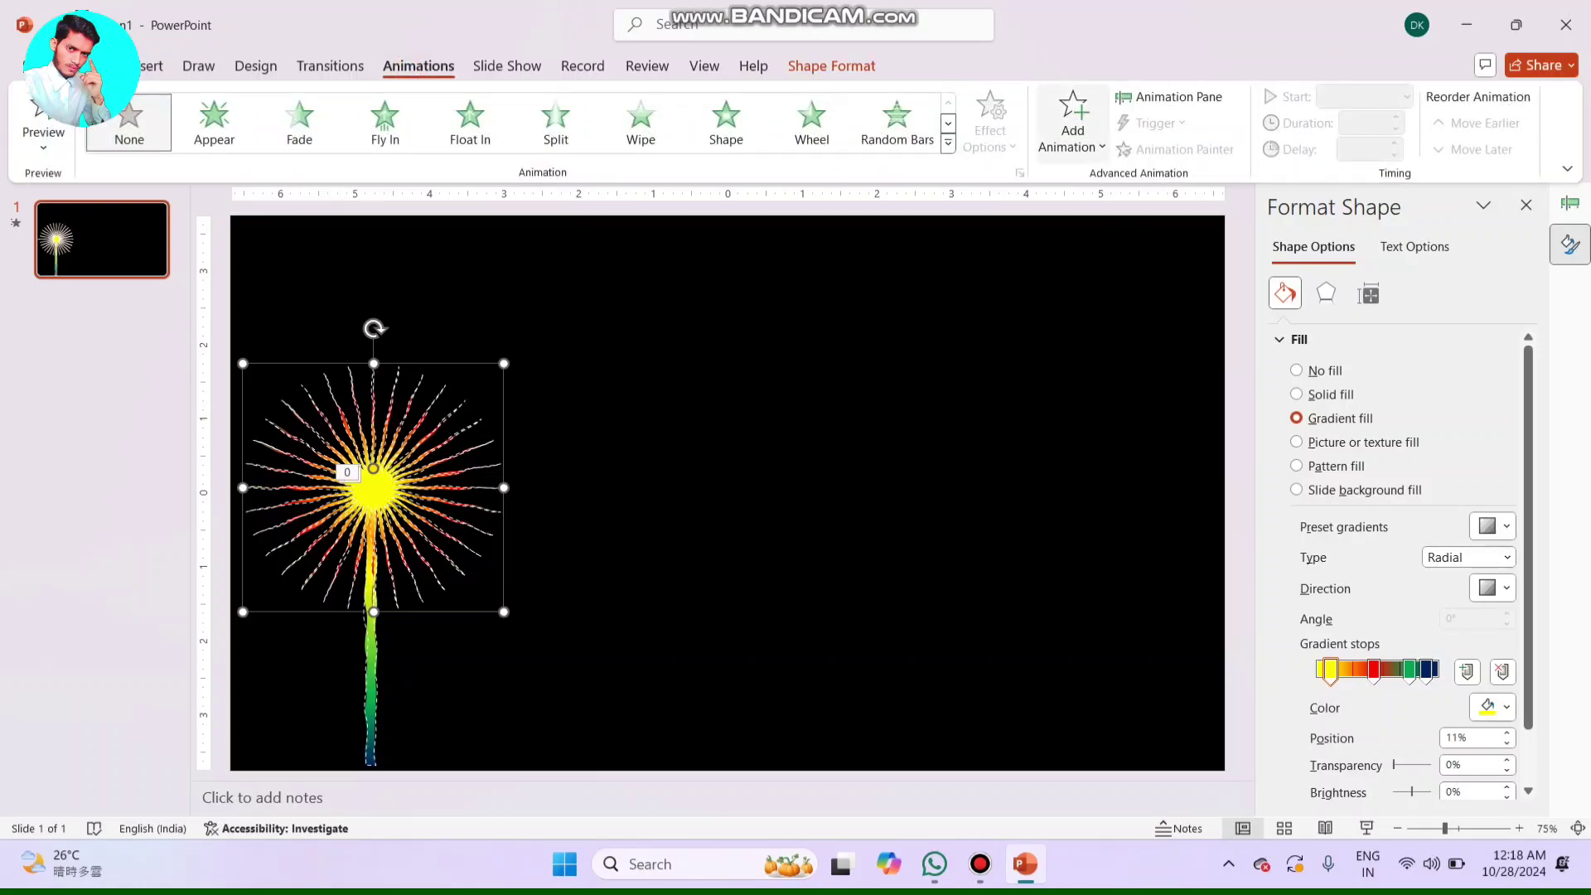
- Add a Zoom entrance effect to the starburst from More Entrance Effects
{"action": "left_click", "coordinate": [1072, 124]}
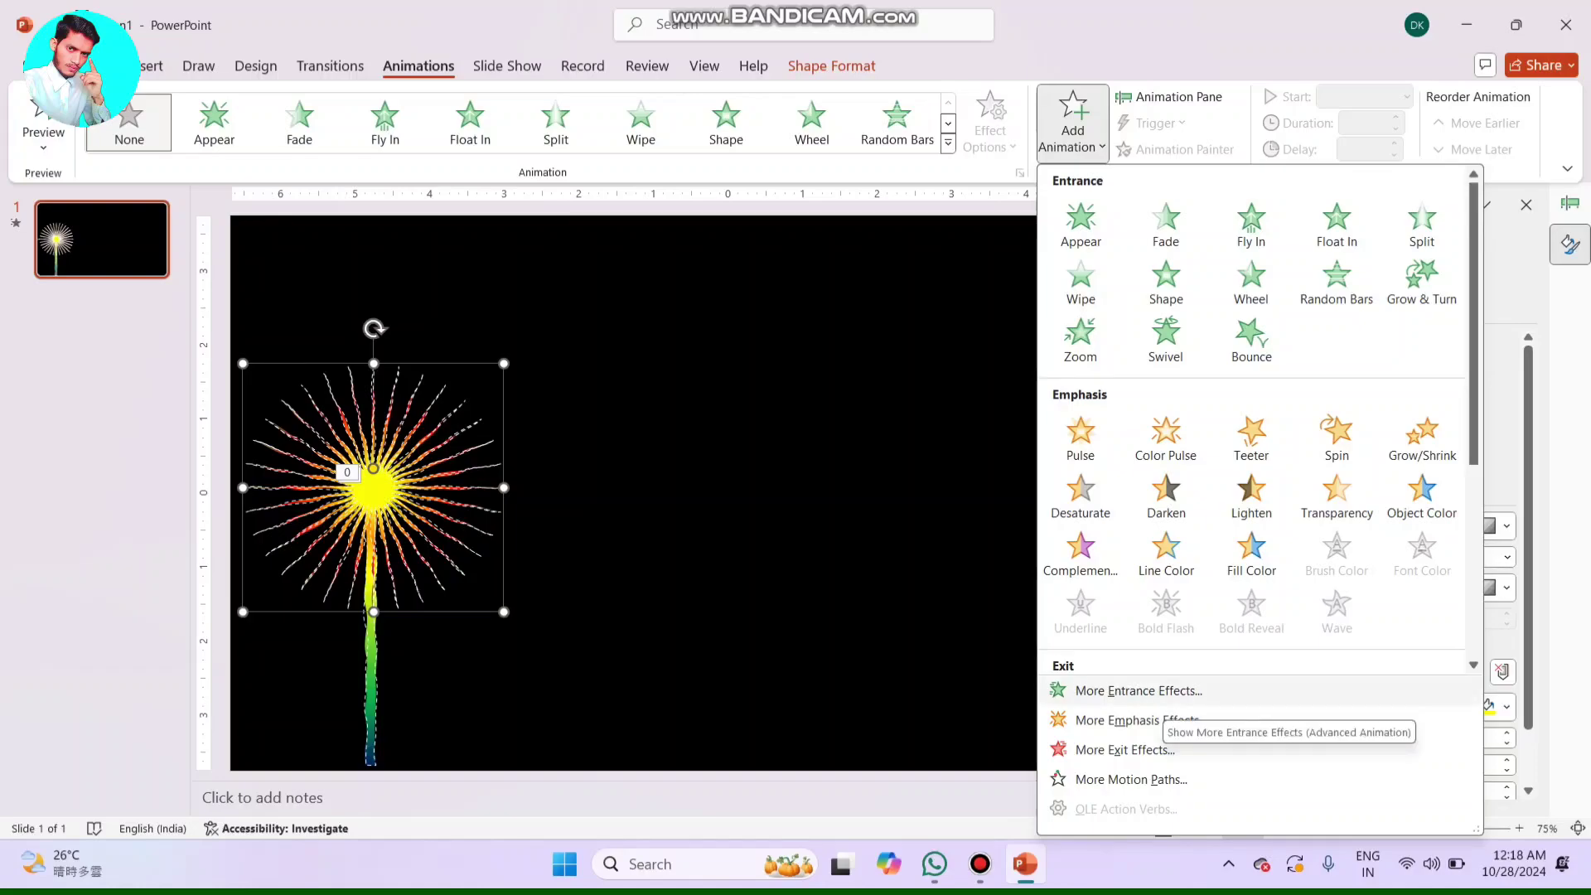
{"action": "left_click", "coordinate": [1139, 691]}
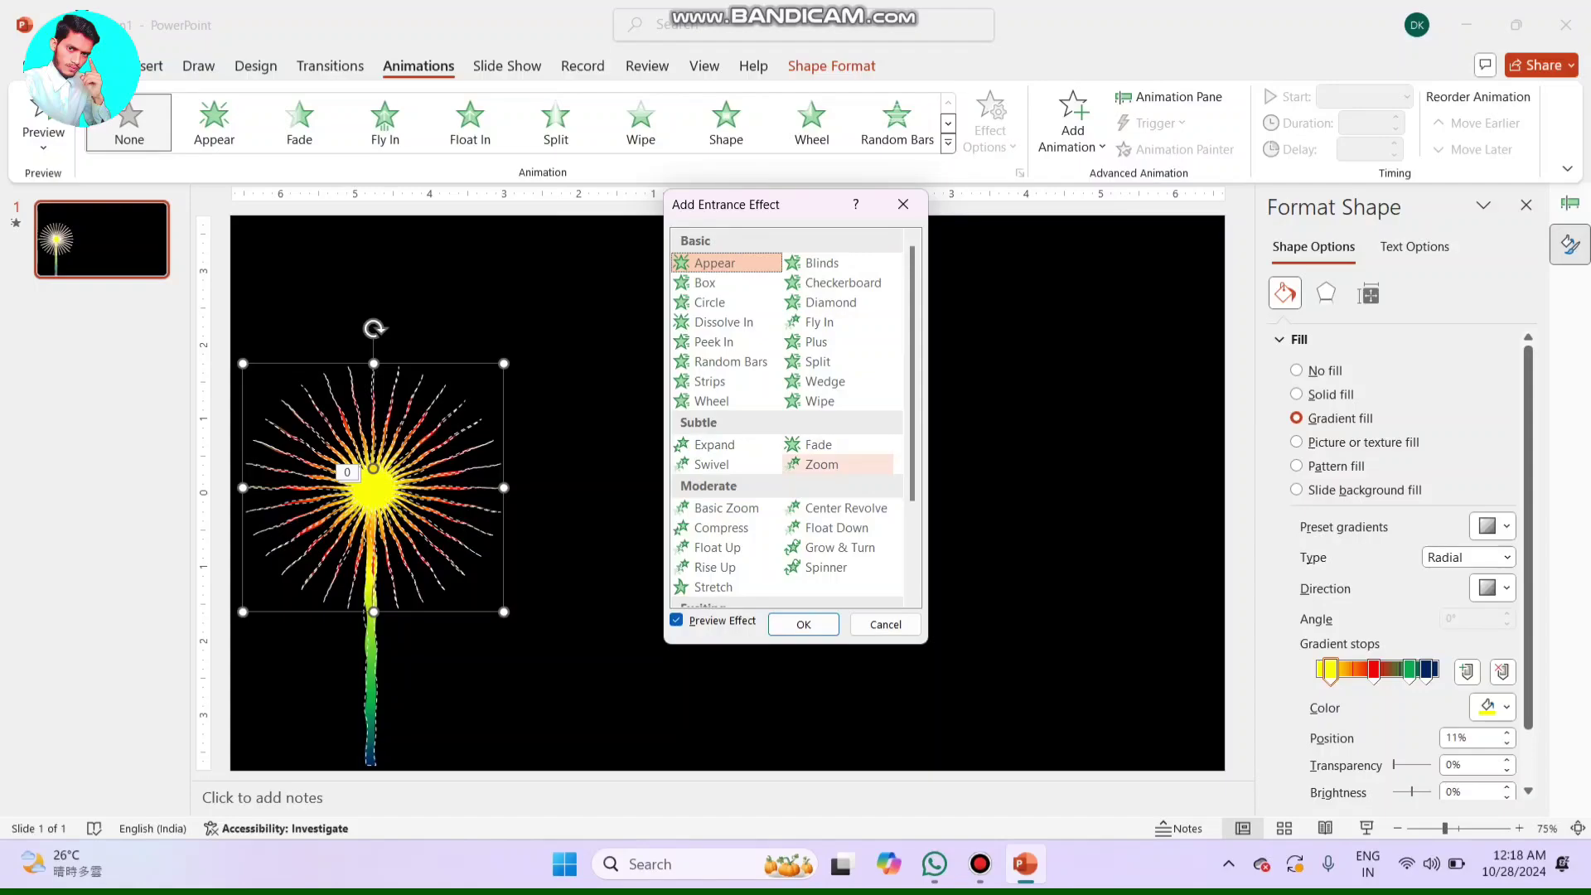
{"action": "left_click", "coordinate": [823, 464]}
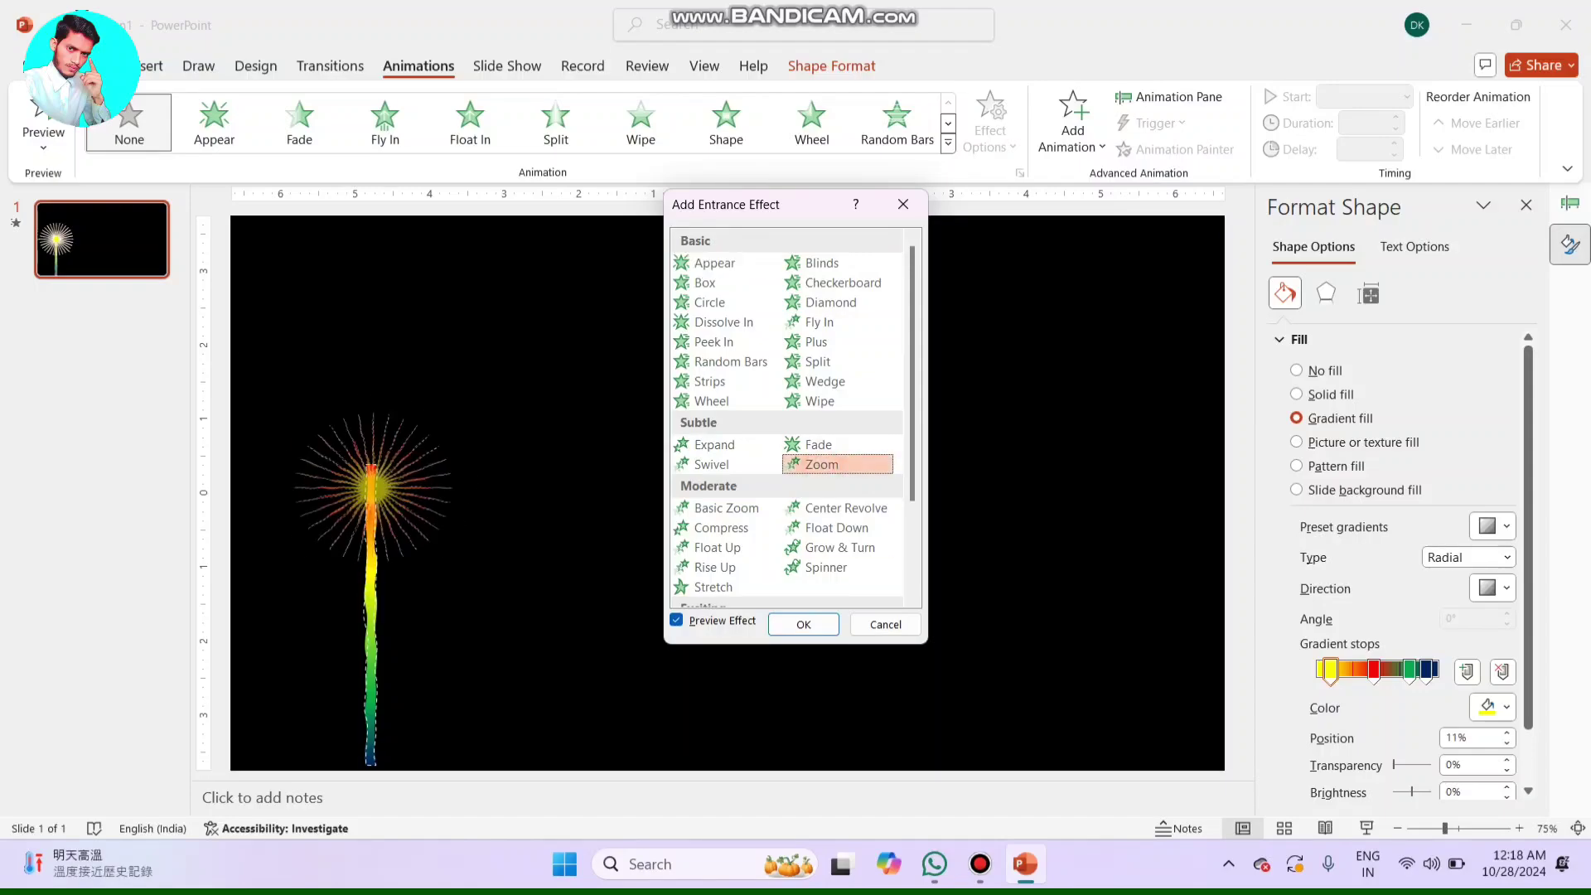
{"action": "left_click", "coordinate": [803, 625]}
{"action": "left_click", "coordinate": [813, 623]}
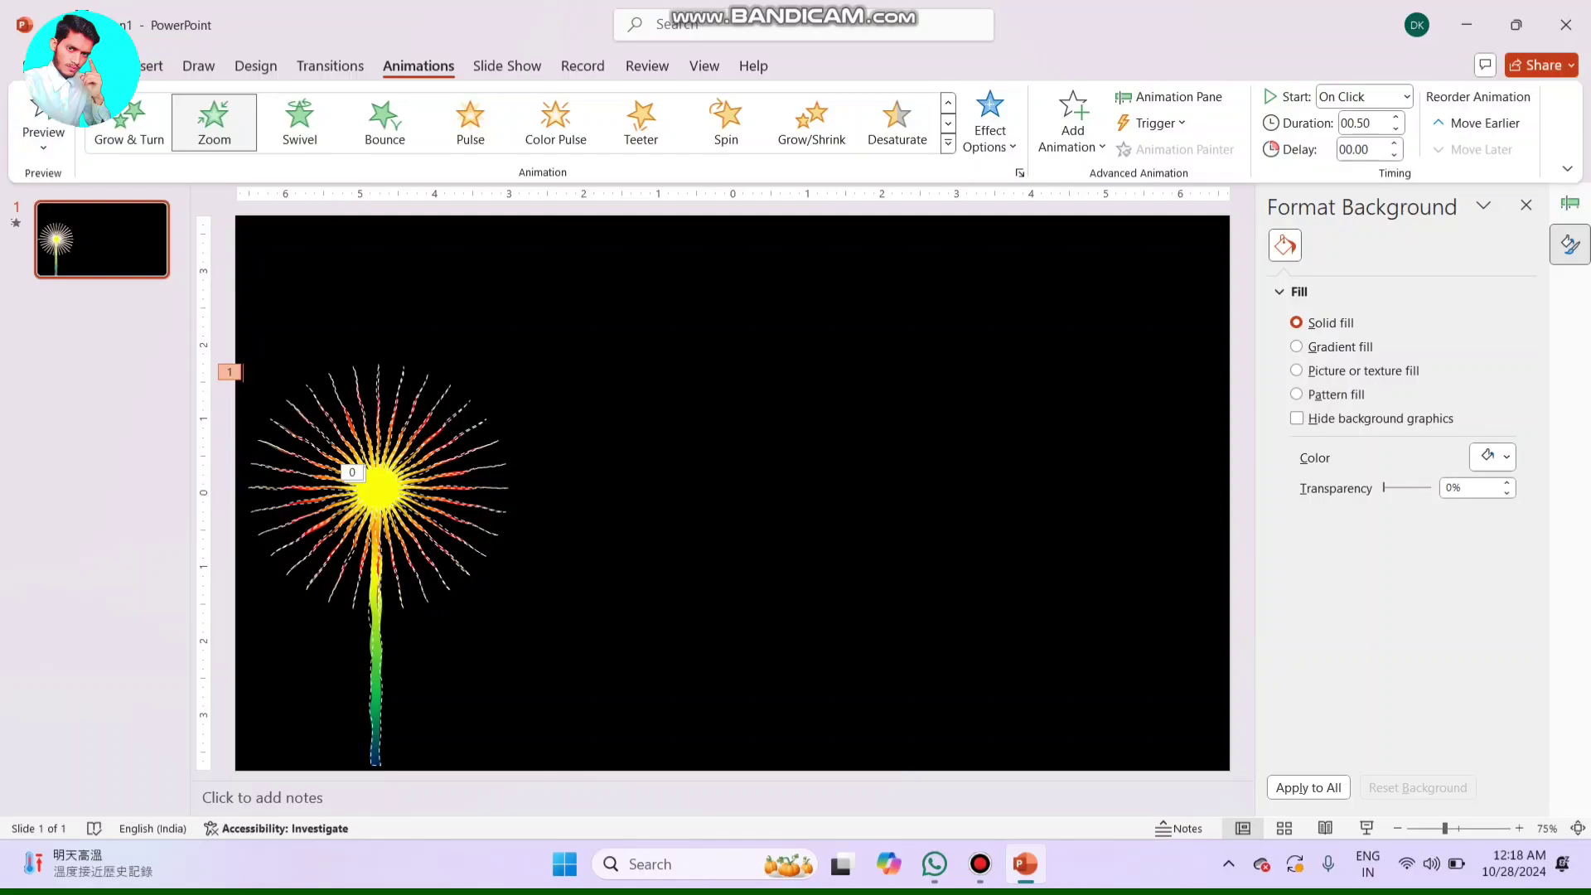
- Set the Zoom animation's Start to With Previous and reselect the starburst
{"action": "left_click", "coordinate": [1406, 96]}
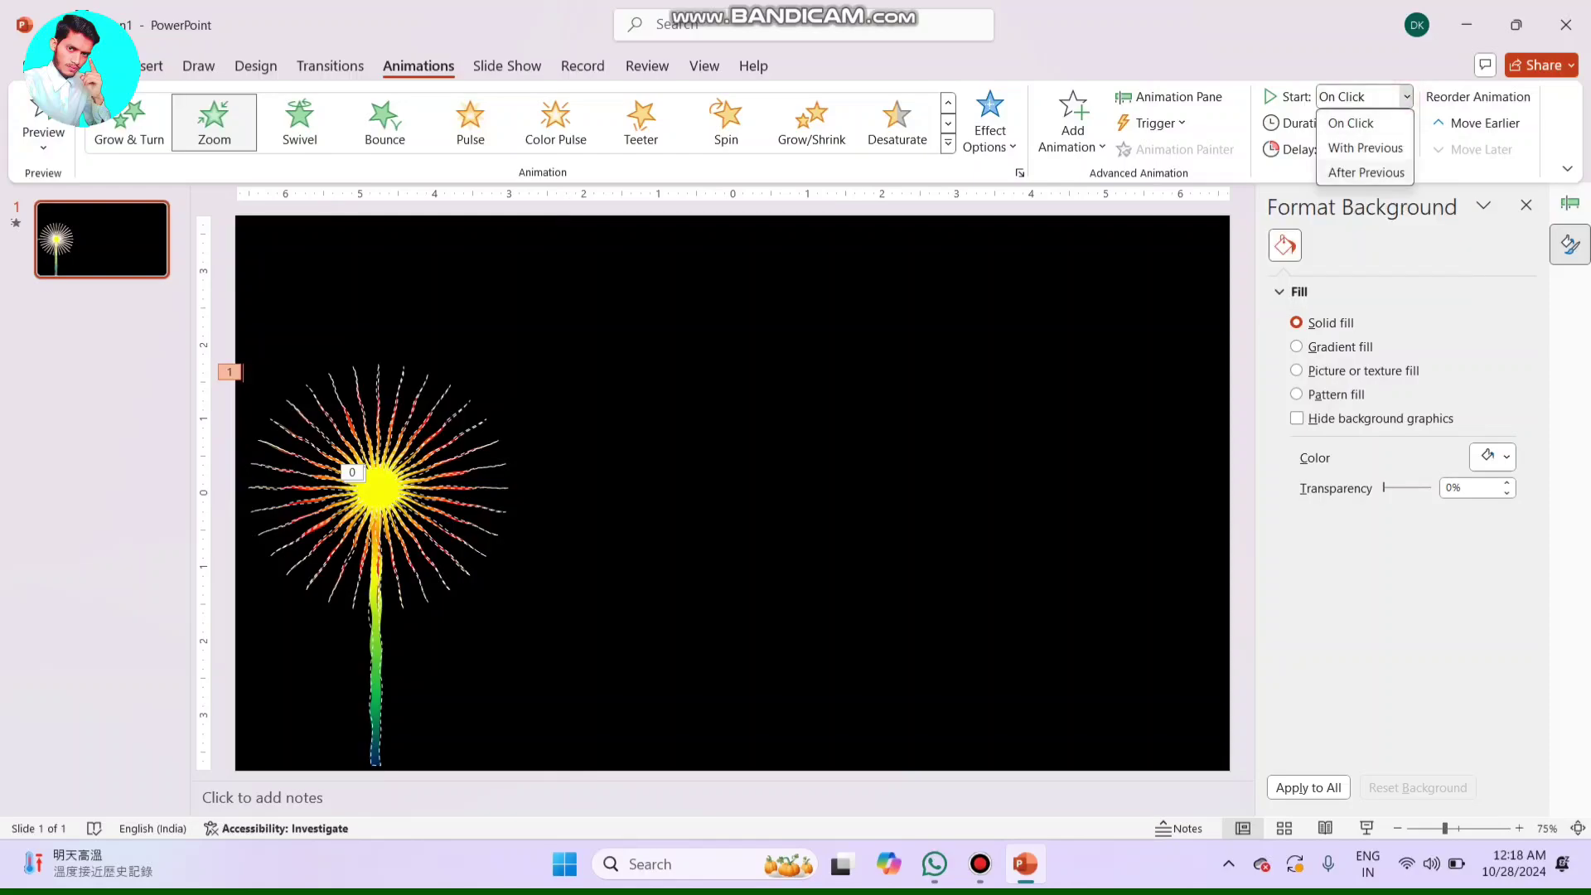
{"action": "left_click", "coordinate": [1366, 148]}
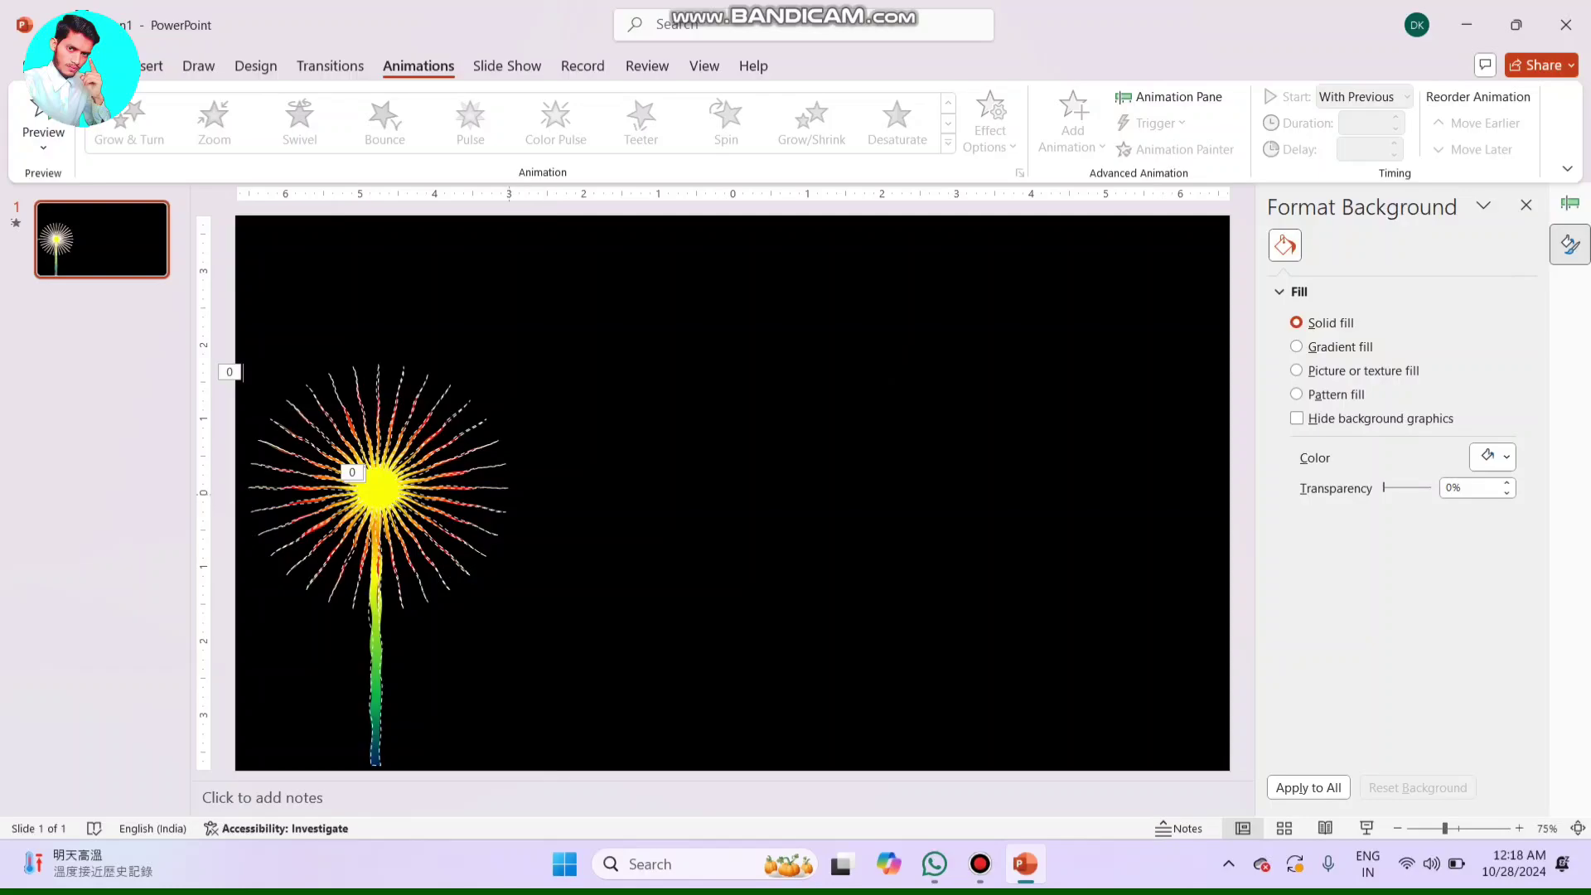
{"action": "left_click", "coordinate": [479, 595]}
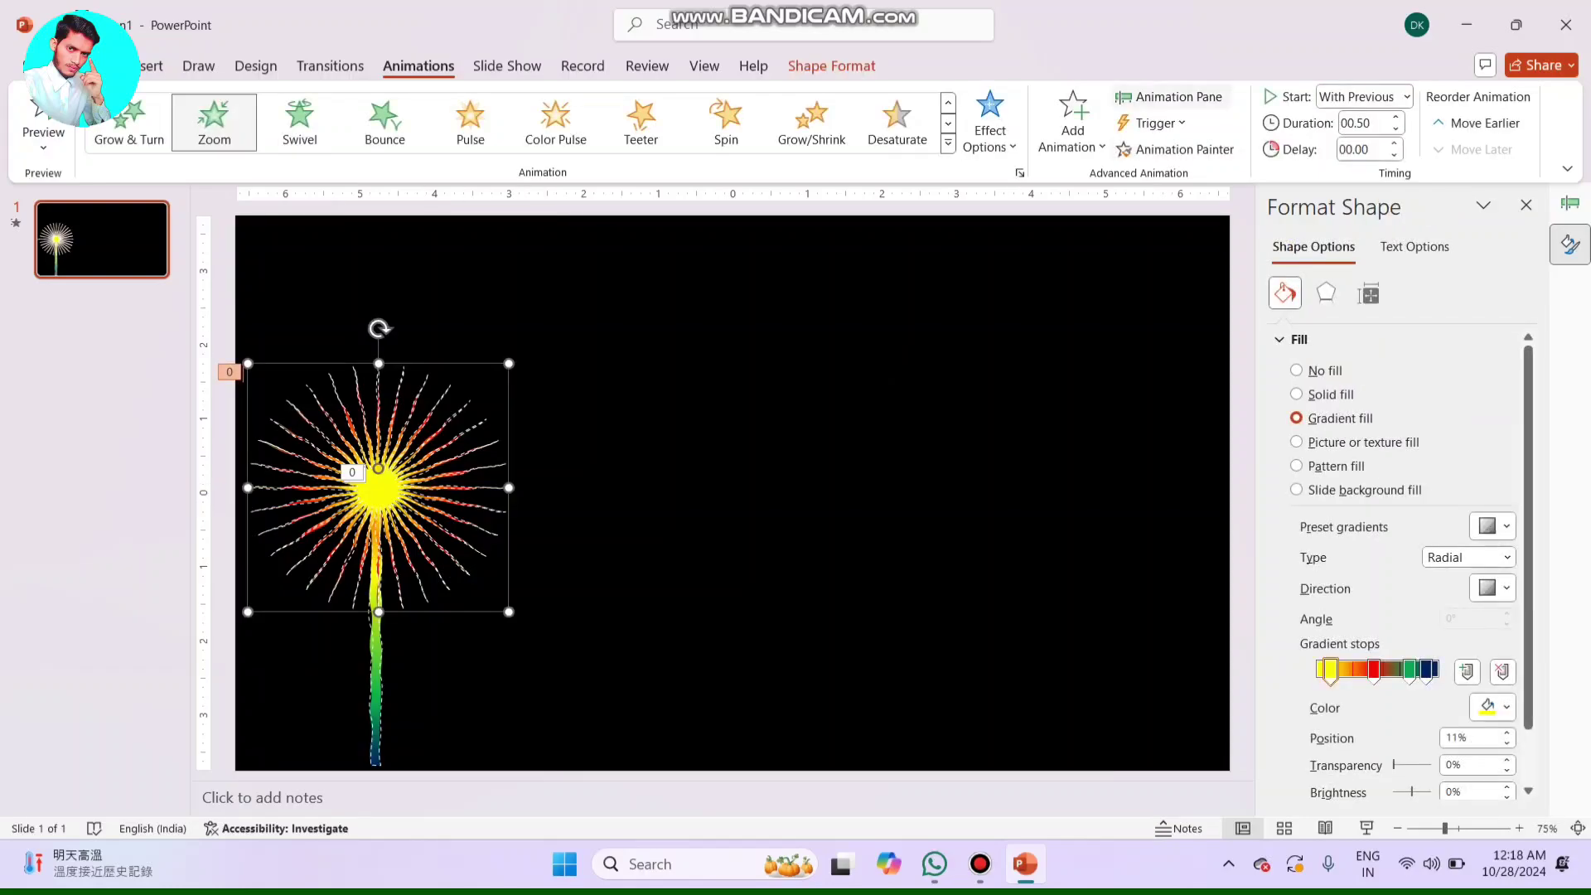
{"action": "left_click", "coordinate": [1074, 121]}
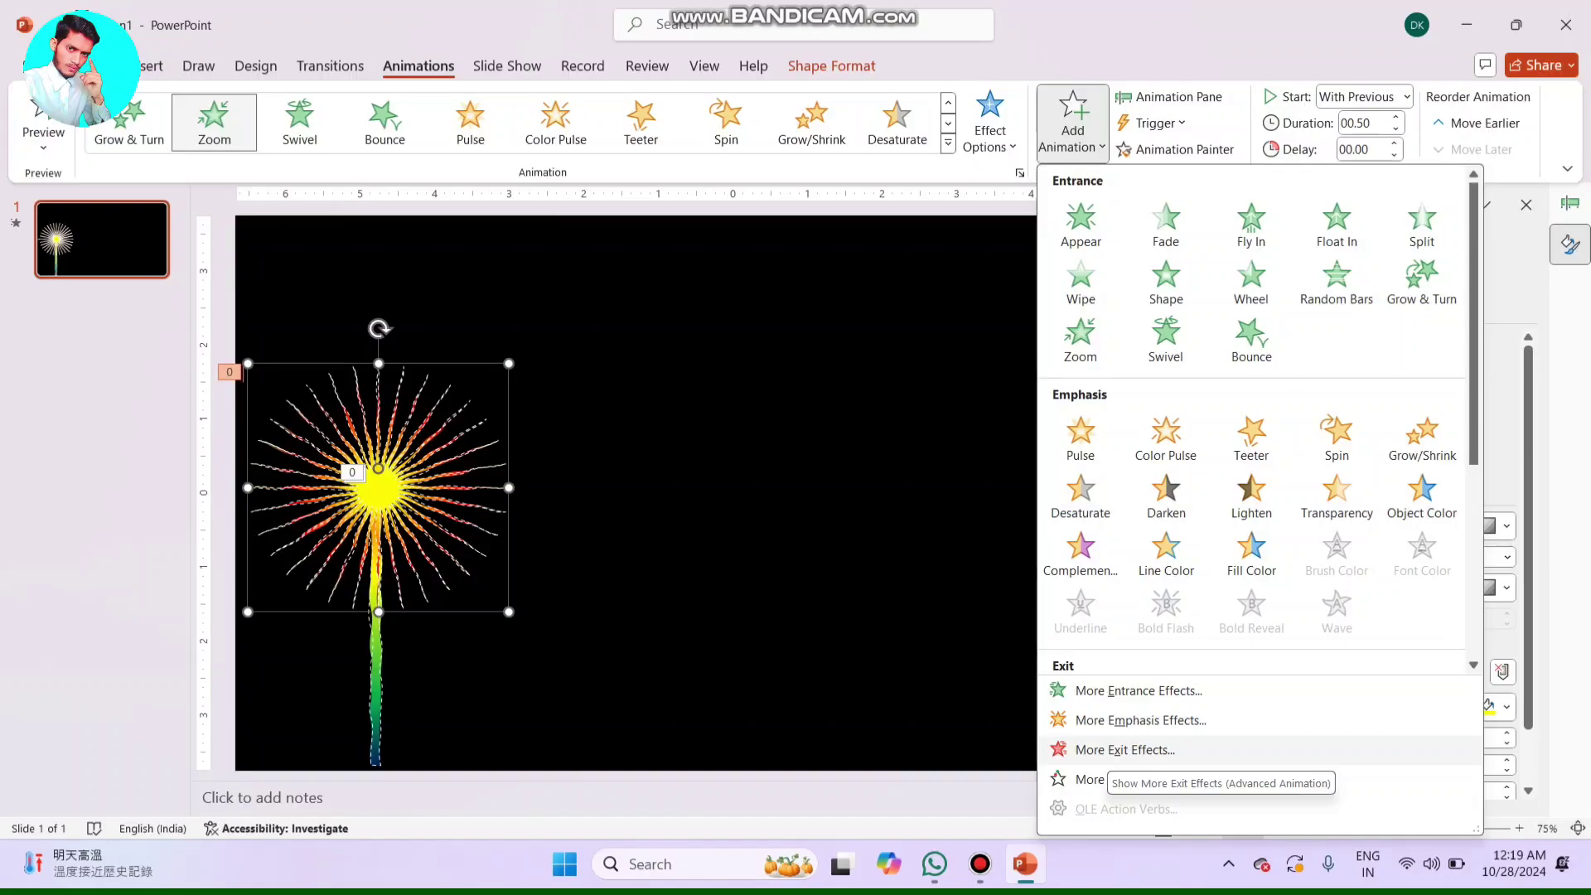
- Add a Dissolve Out exit effect to the flower head, starting With Previous
{"action": "left_click", "coordinate": [1125, 750]}
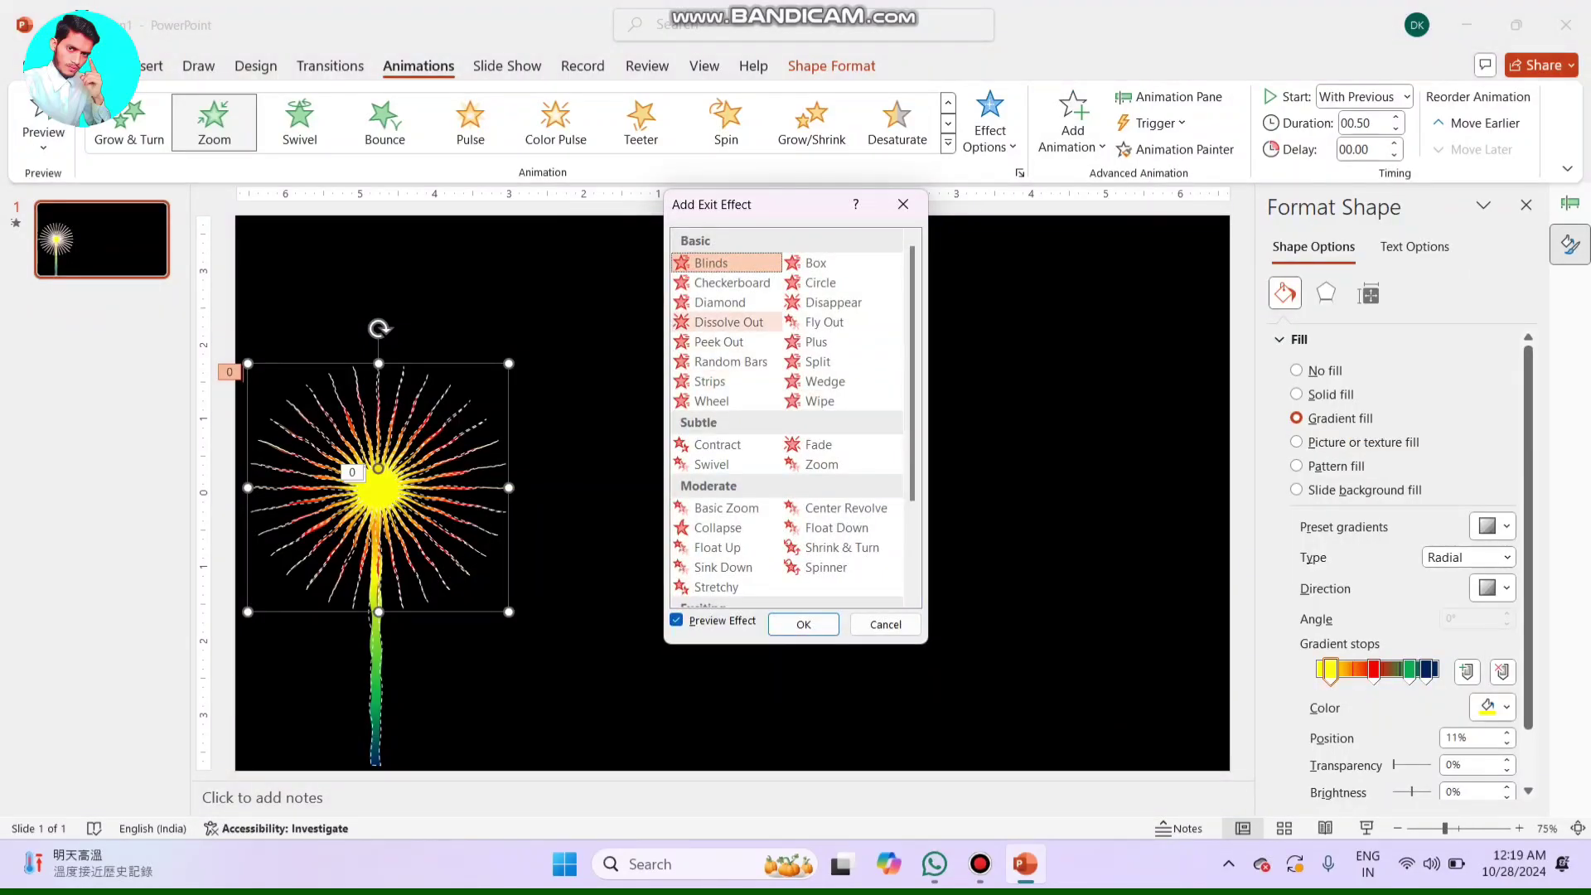
{"action": "left_click", "coordinate": [729, 322]}
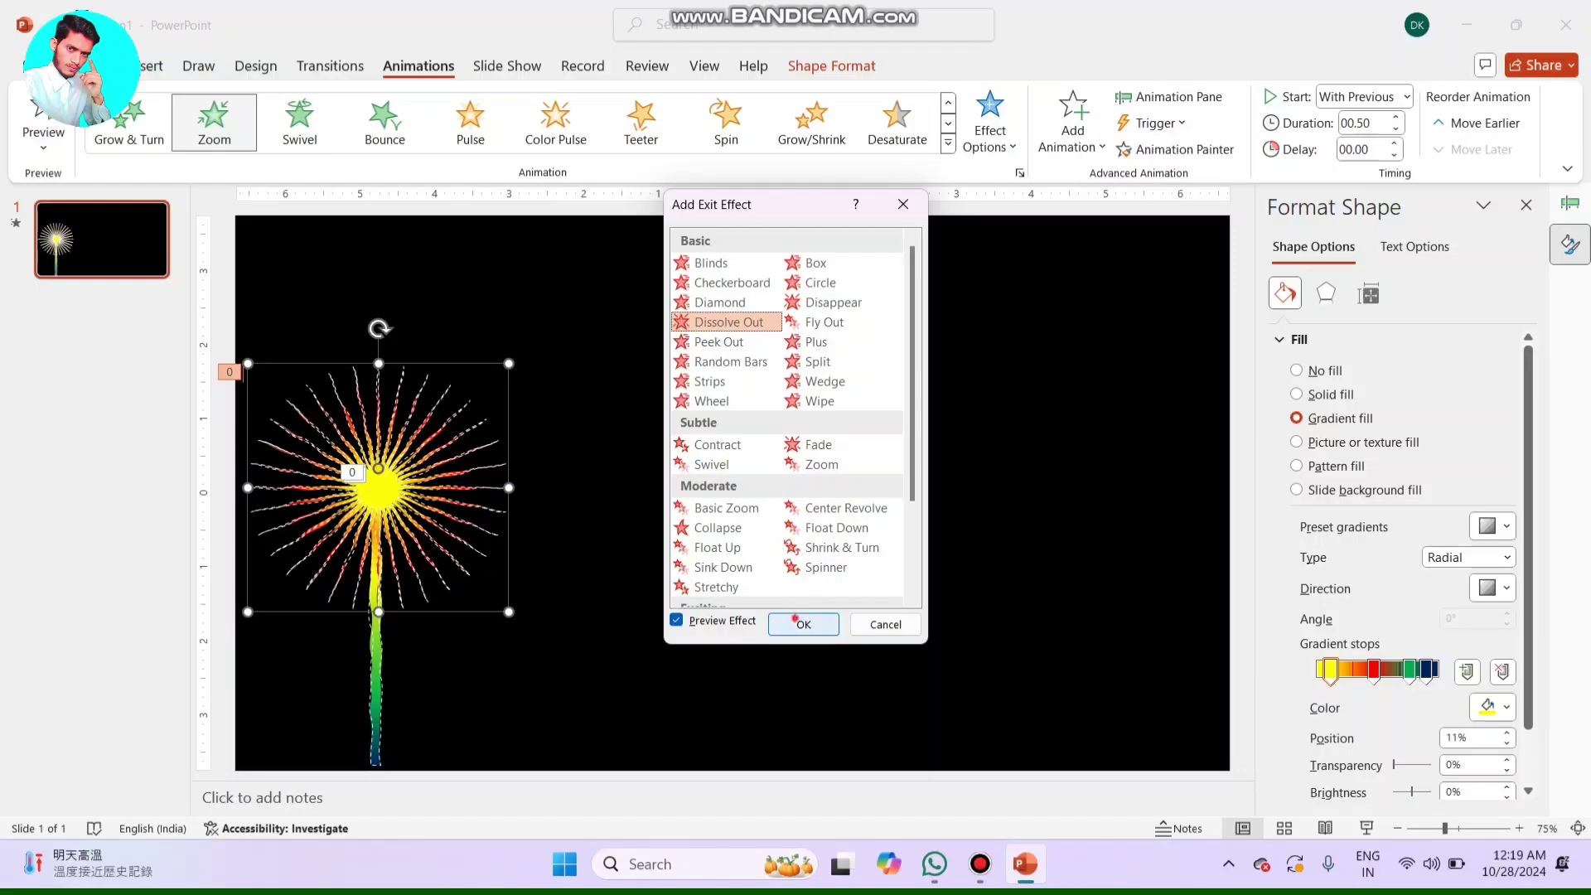
{"action": "left_click", "coordinate": [796, 622]}
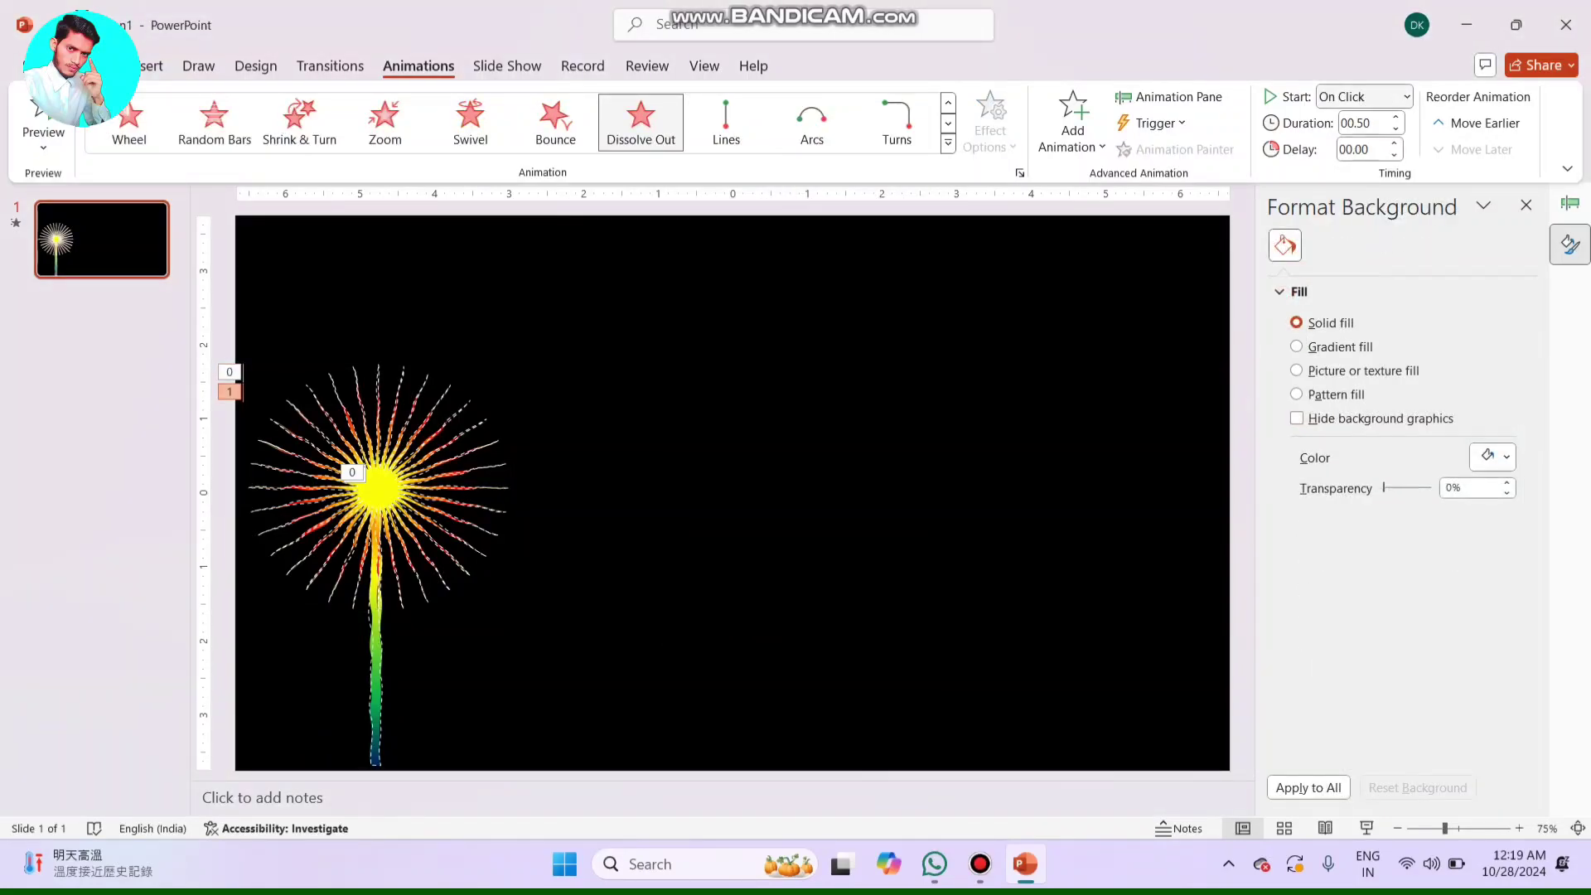
{"action": "left_click", "coordinate": [1406, 96]}
{"action": "left_click", "coordinate": [1366, 148]}
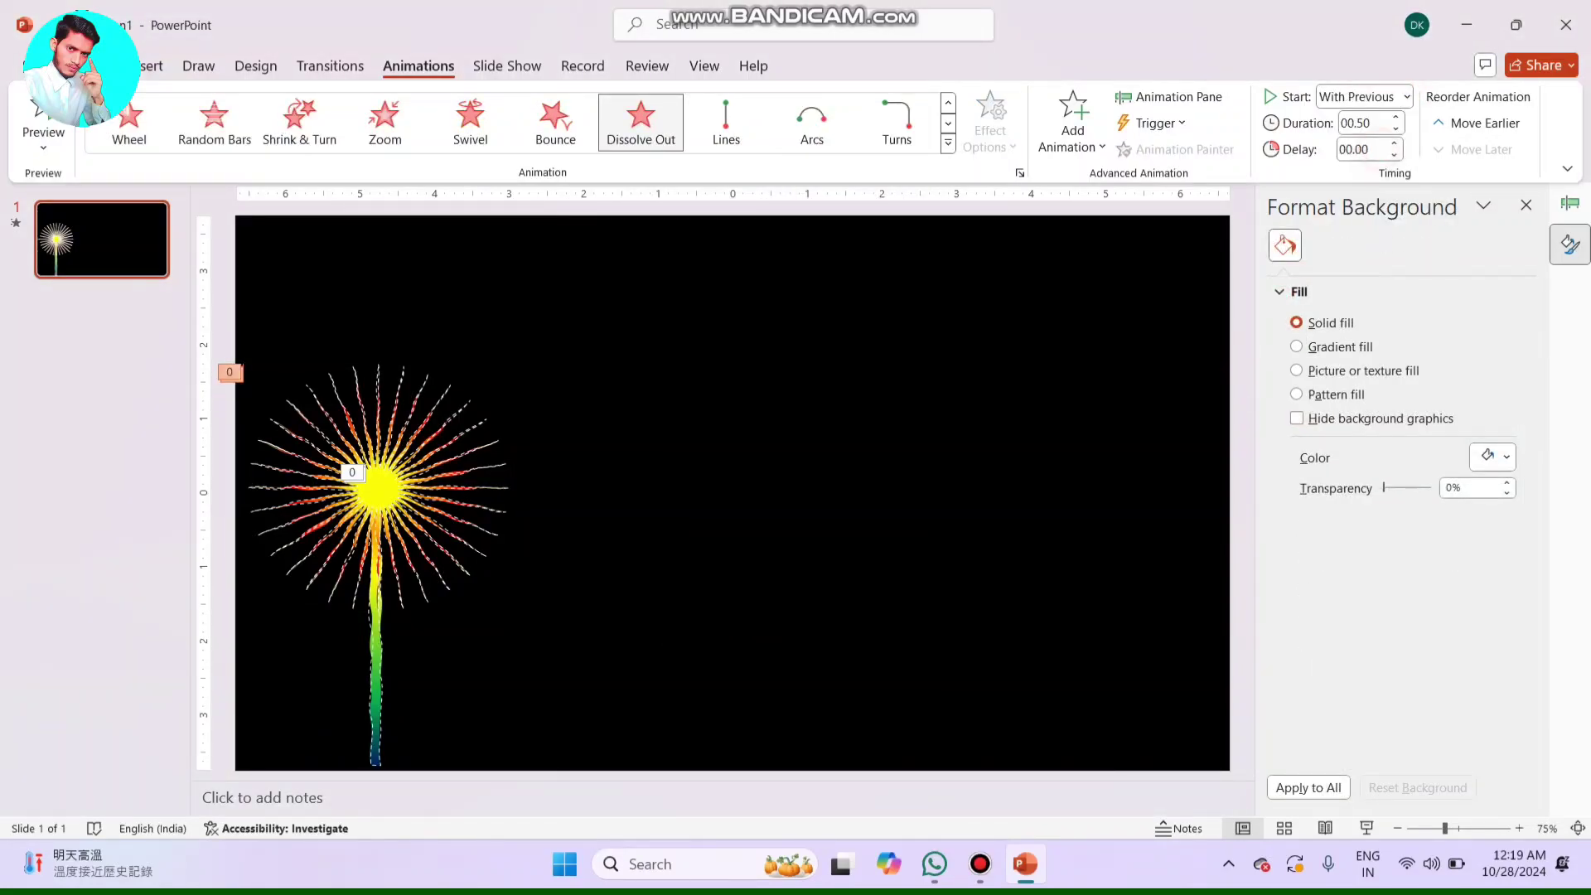
{"action": "left_click", "coordinate": [378, 489]}
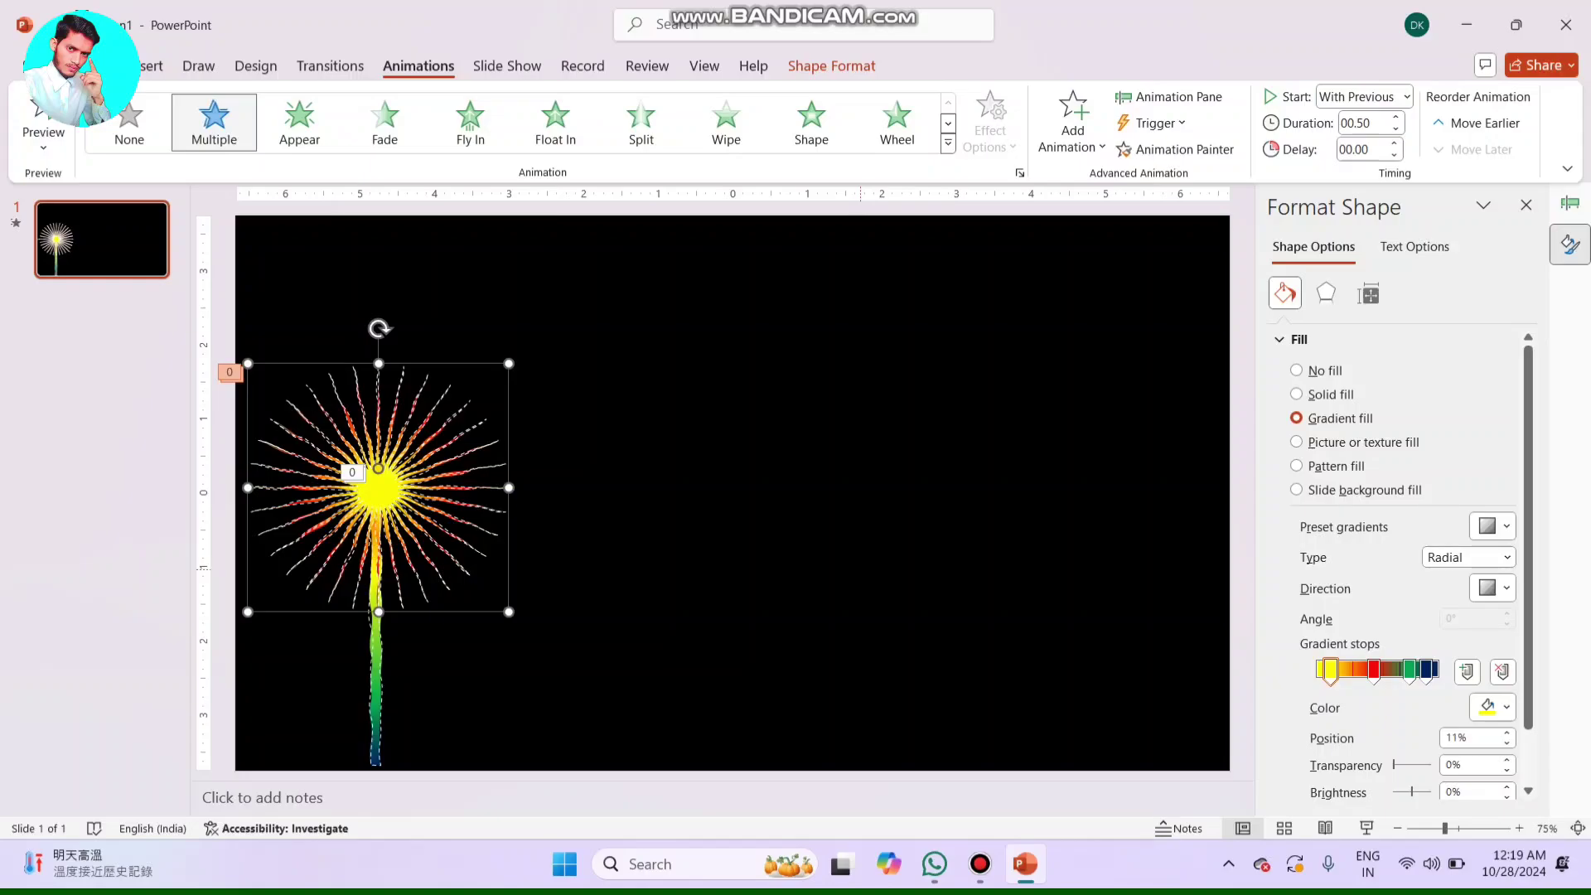
{"action": "key", "text": "F5"}
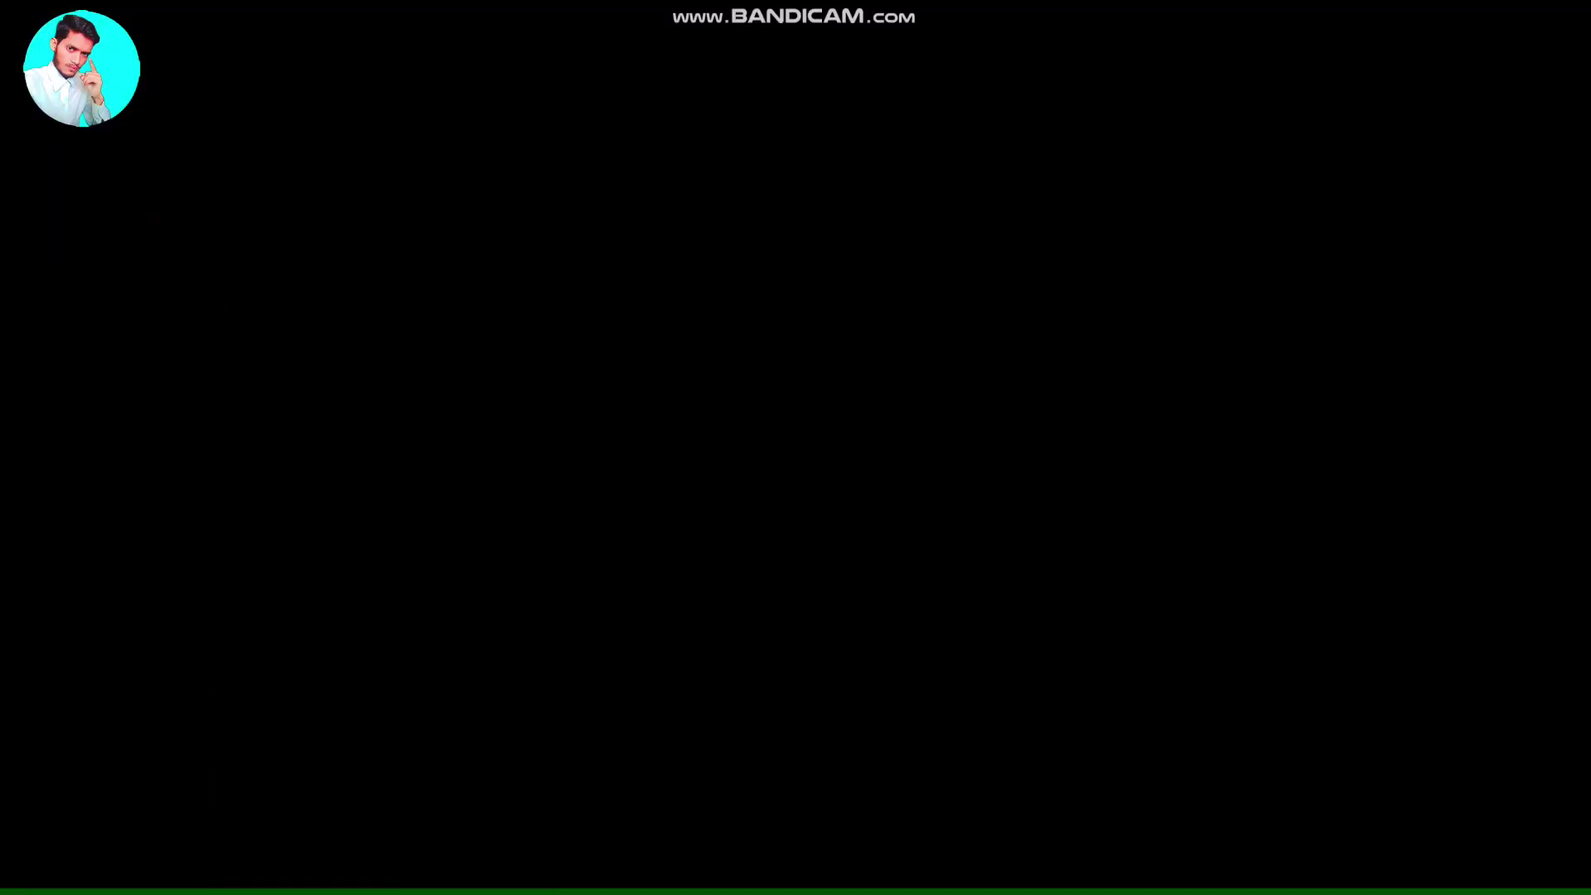
{"action": "key", "text": "Escape"}
{"action": "key", "text": "Escape"}
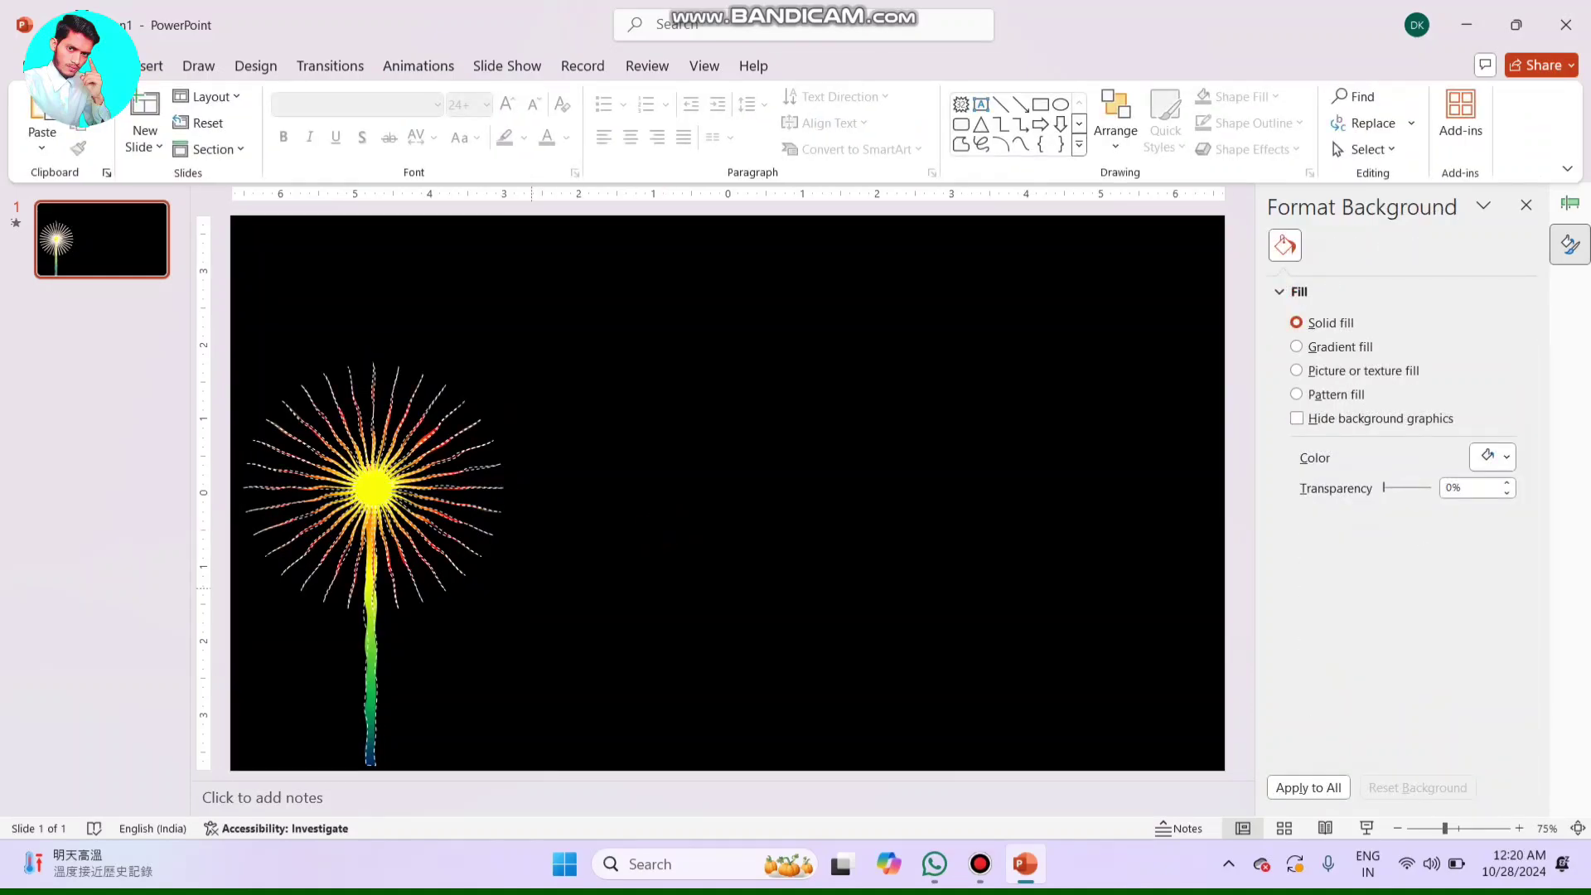
- Duplicate the stem and head together and move the copy down and right
{"action": "left_click", "coordinate": [547, 660]}
{"action": "left_click", "coordinate": [371, 661]}
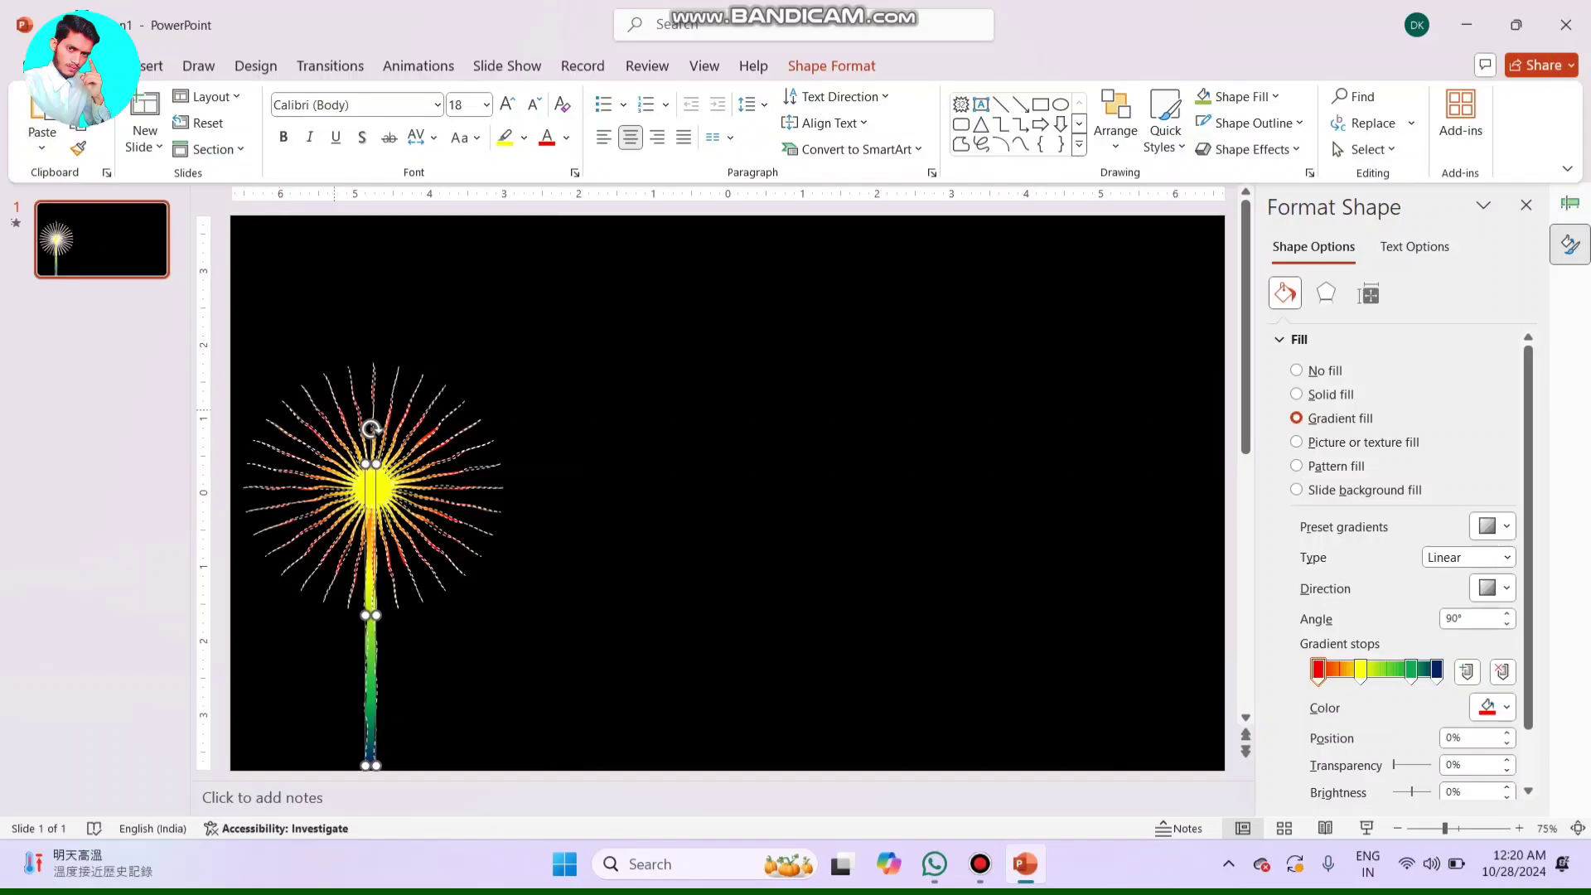
{"action": "left_click", "coordinate": [415, 489], "text": "shift"}
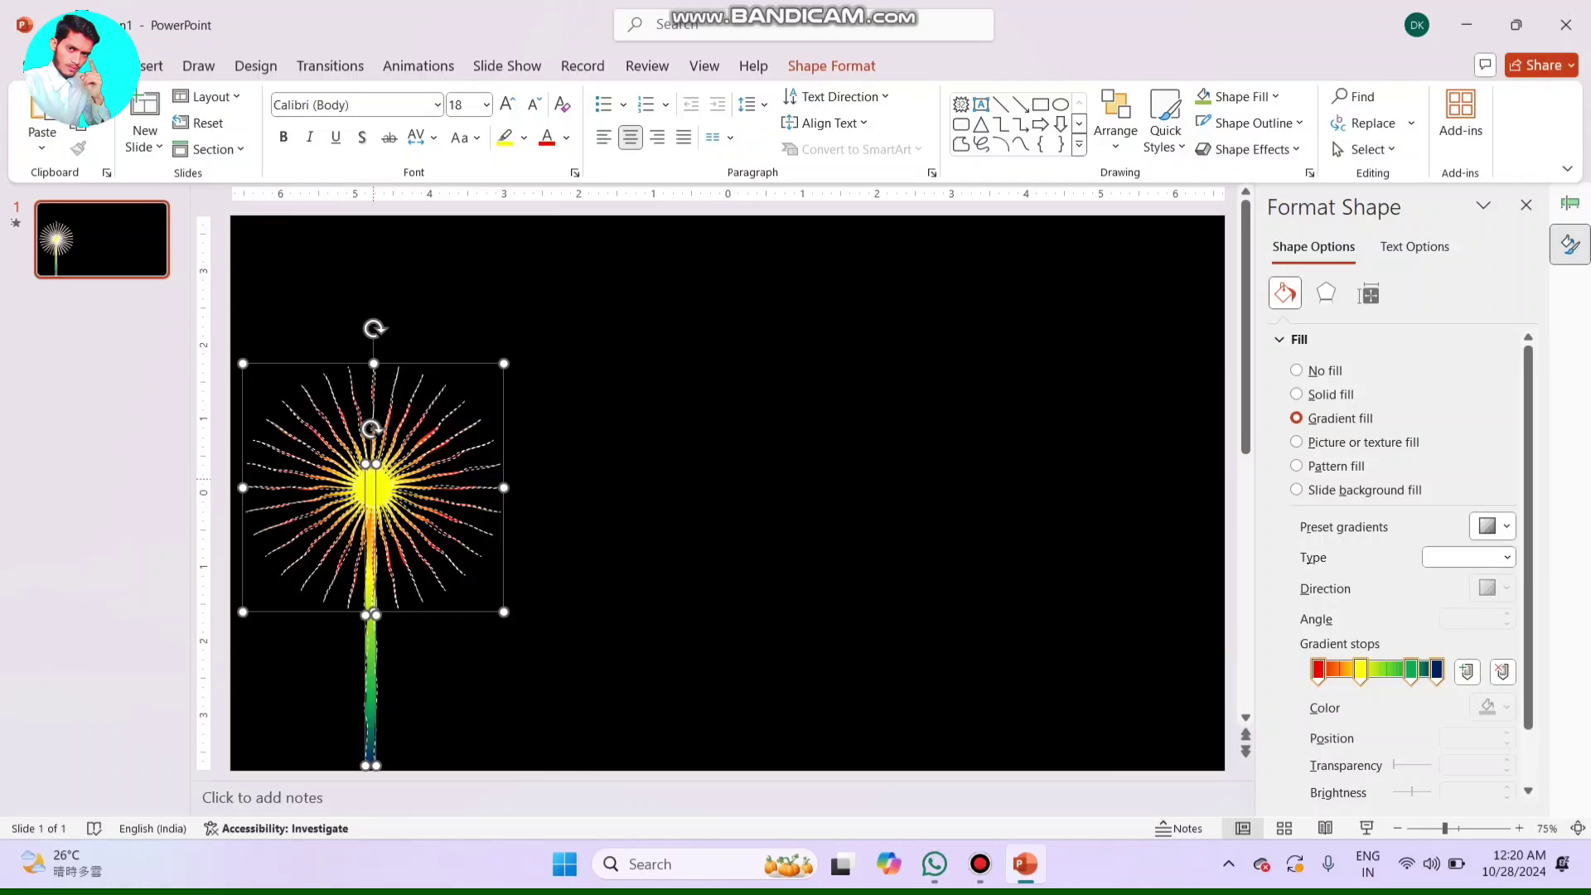
{"action": "key", "text": "ctrl+d"}
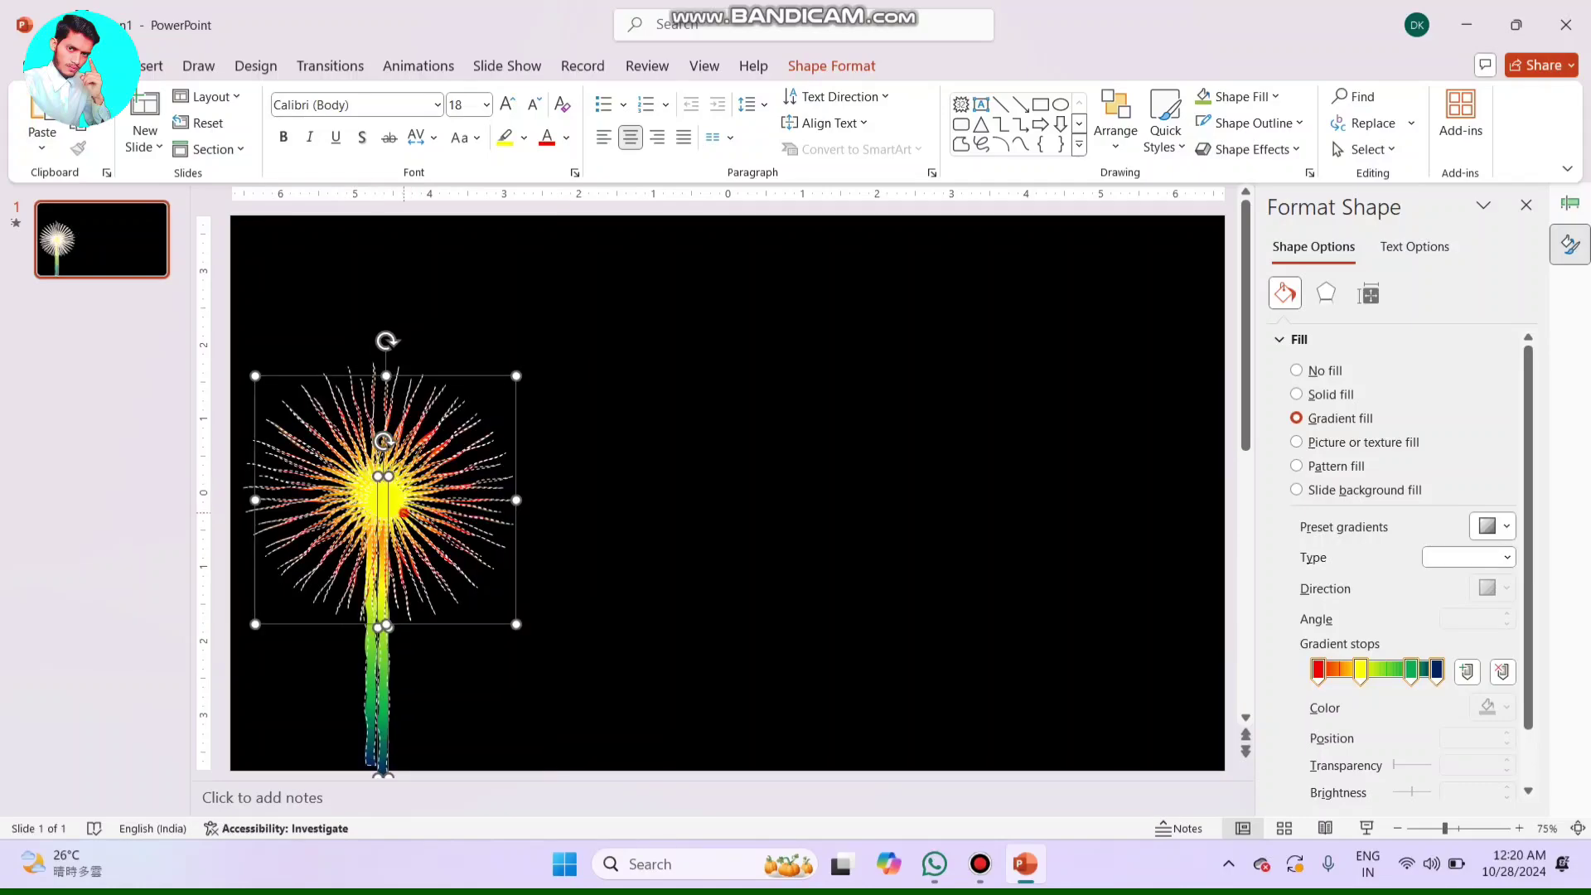
{"action": "left_click_drag", "start_coordinate": [403, 513], "coordinate": [568, 629]}
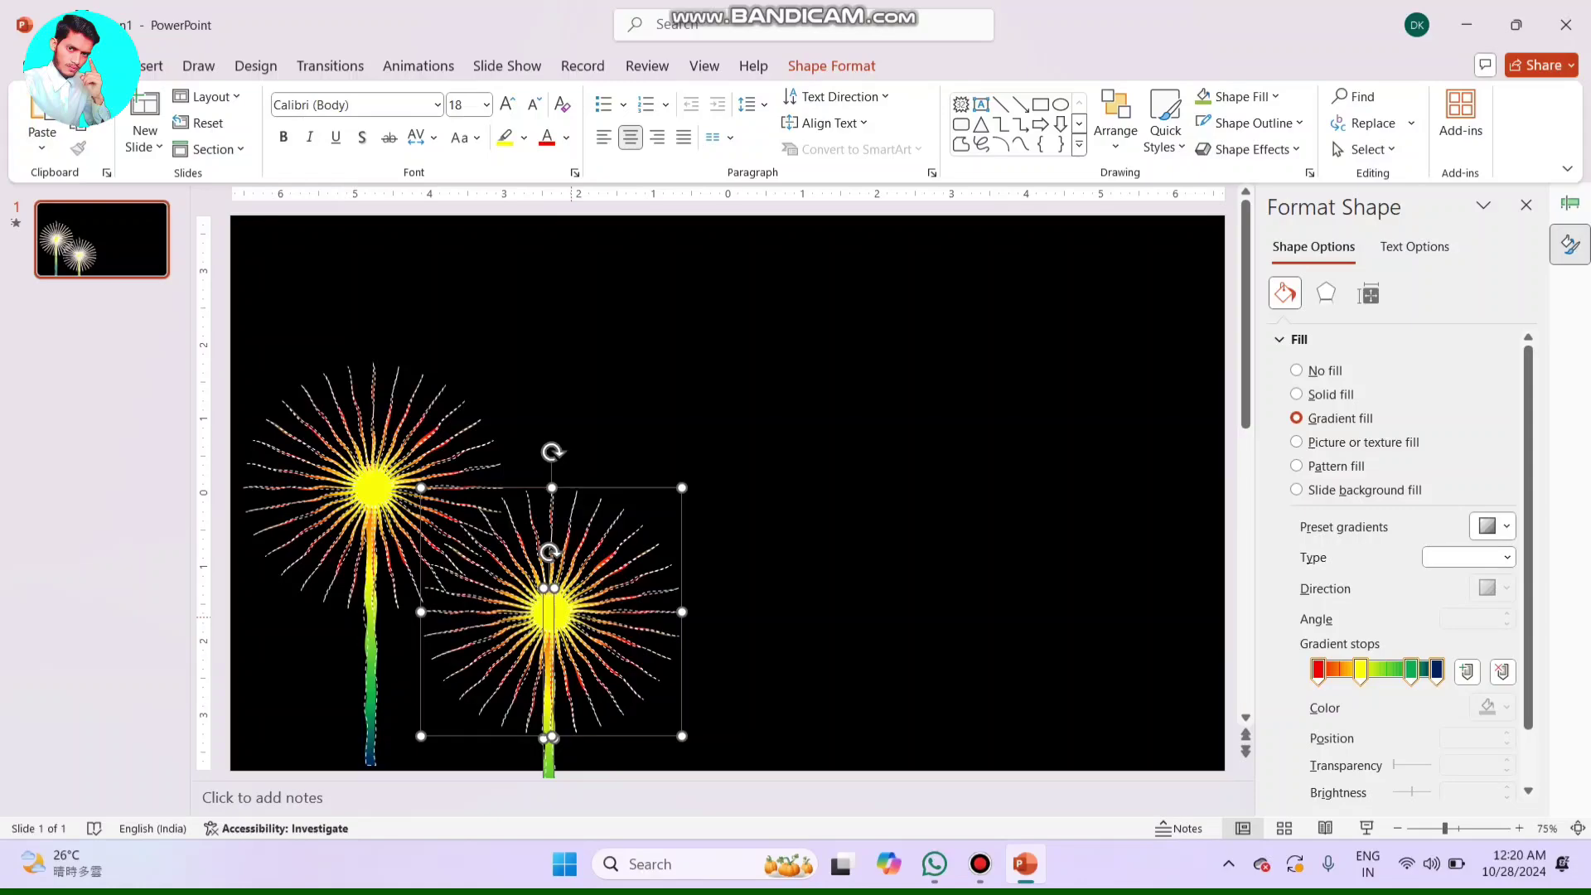
- Duplicate the flower again and place the third copy at the upper right
{"action": "scroll", "coordinate": [667, 470], "scroll_direction": "down", "scroll_amount": 3}
{"action": "key", "text": "ctrl+d"}
{"action": "scroll", "coordinate": [667, 470], "scroll_direction": "up", "scroll_amount": 3}
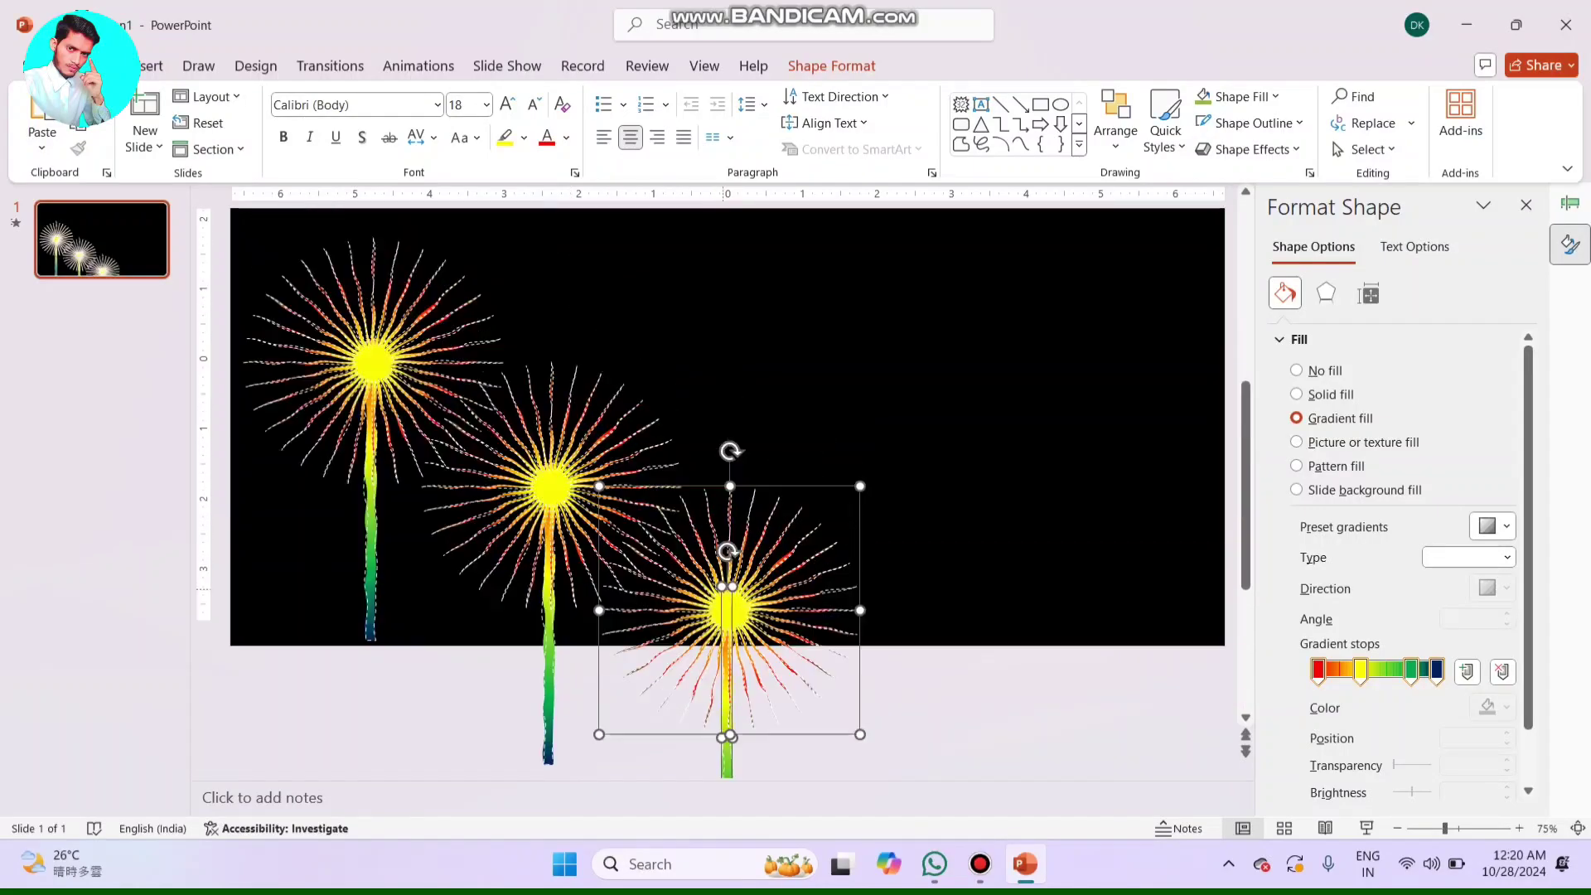
{"action": "scroll", "coordinate": [728, 551], "scroll_direction": "up", "scroll_amount": 2}
{"action": "left_click_drag", "start_coordinate": [729, 713], "coordinate": [622, 379]}
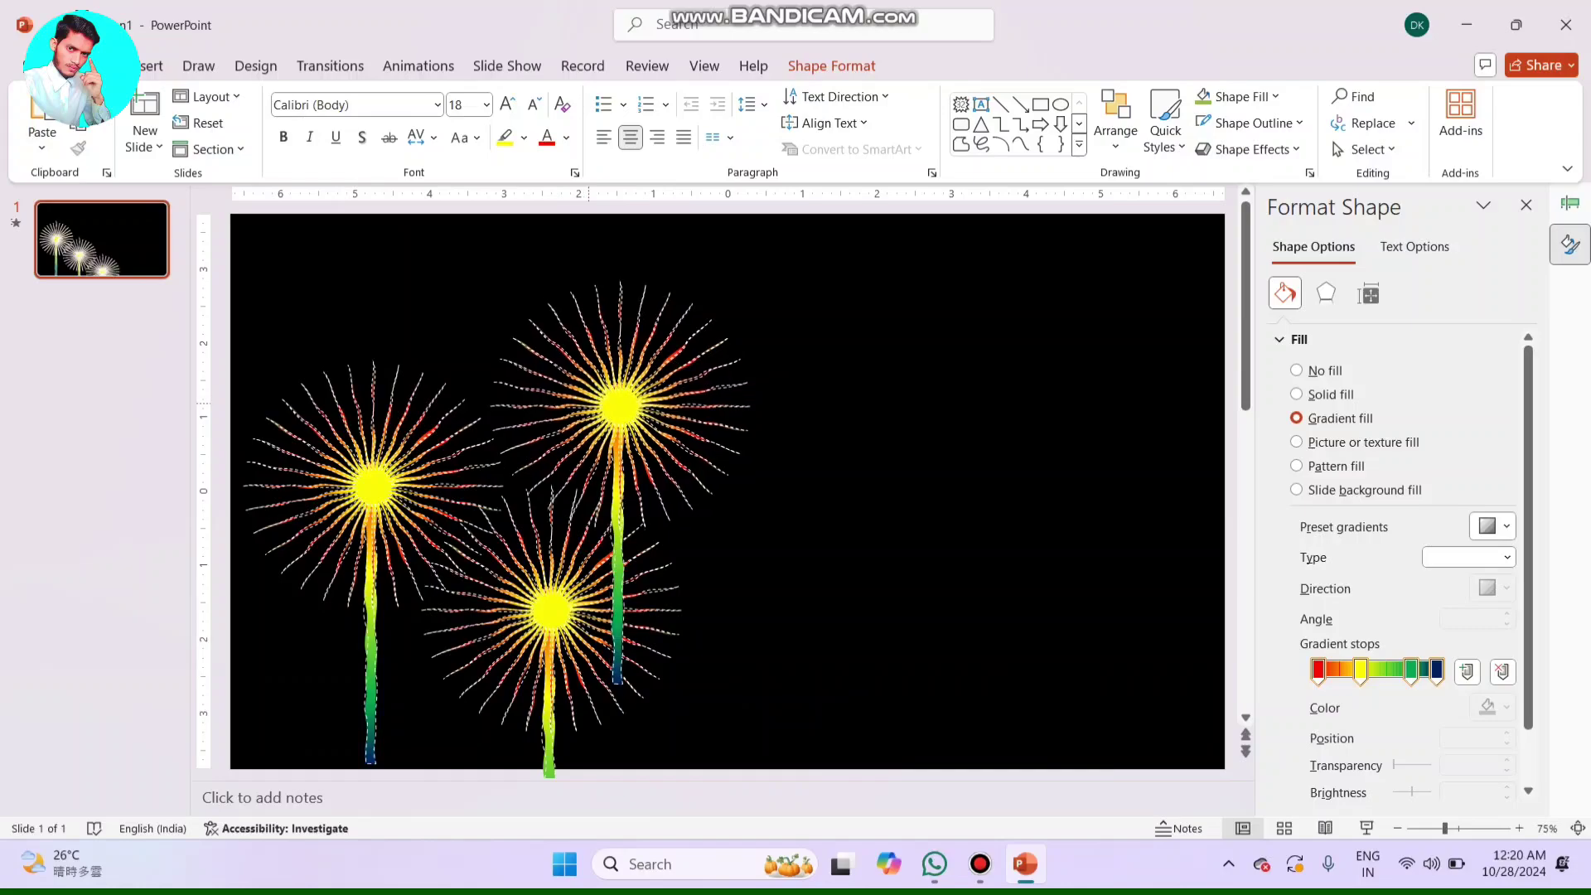
{"action": "mouse_move", "coordinate": [620, 407]}
{"action": "left_mouse_down"}
{"action": "mouse_move", "coordinate": [789, 587]}
{"action": "mouse_move", "coordinate": [1074, 377]}
{"action": "left_mouse_up"}
- Copy the top-right flower to spots lower left and further left on the slide
{"action": "left_click", "coordinate": [1072, 431]}
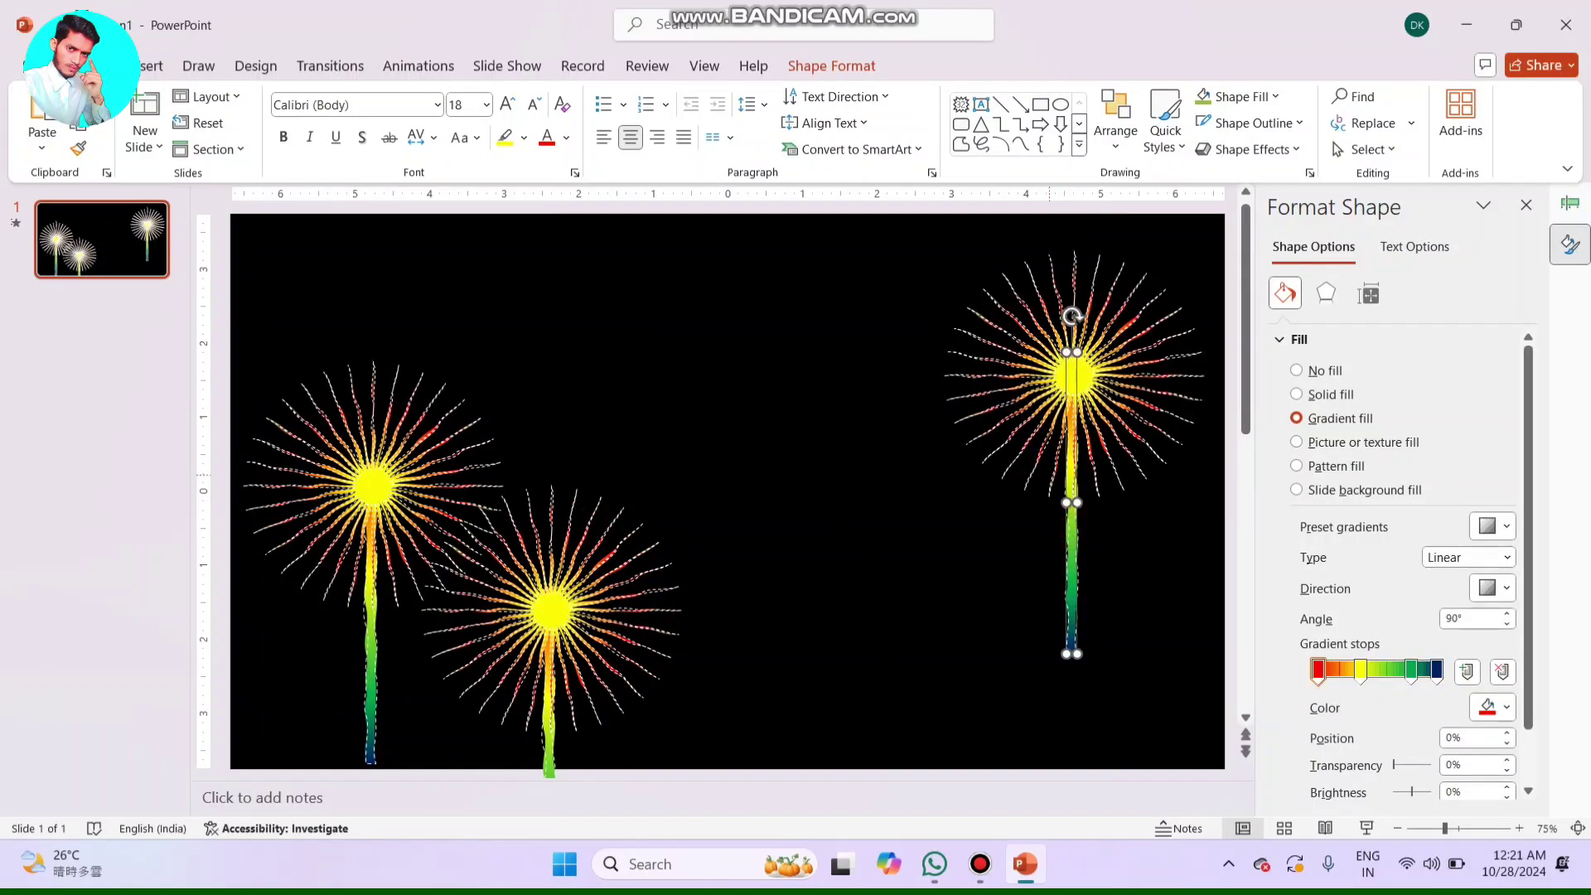
{"action": "left_click", "coordinate": [1012, 385], "text": "shift"}
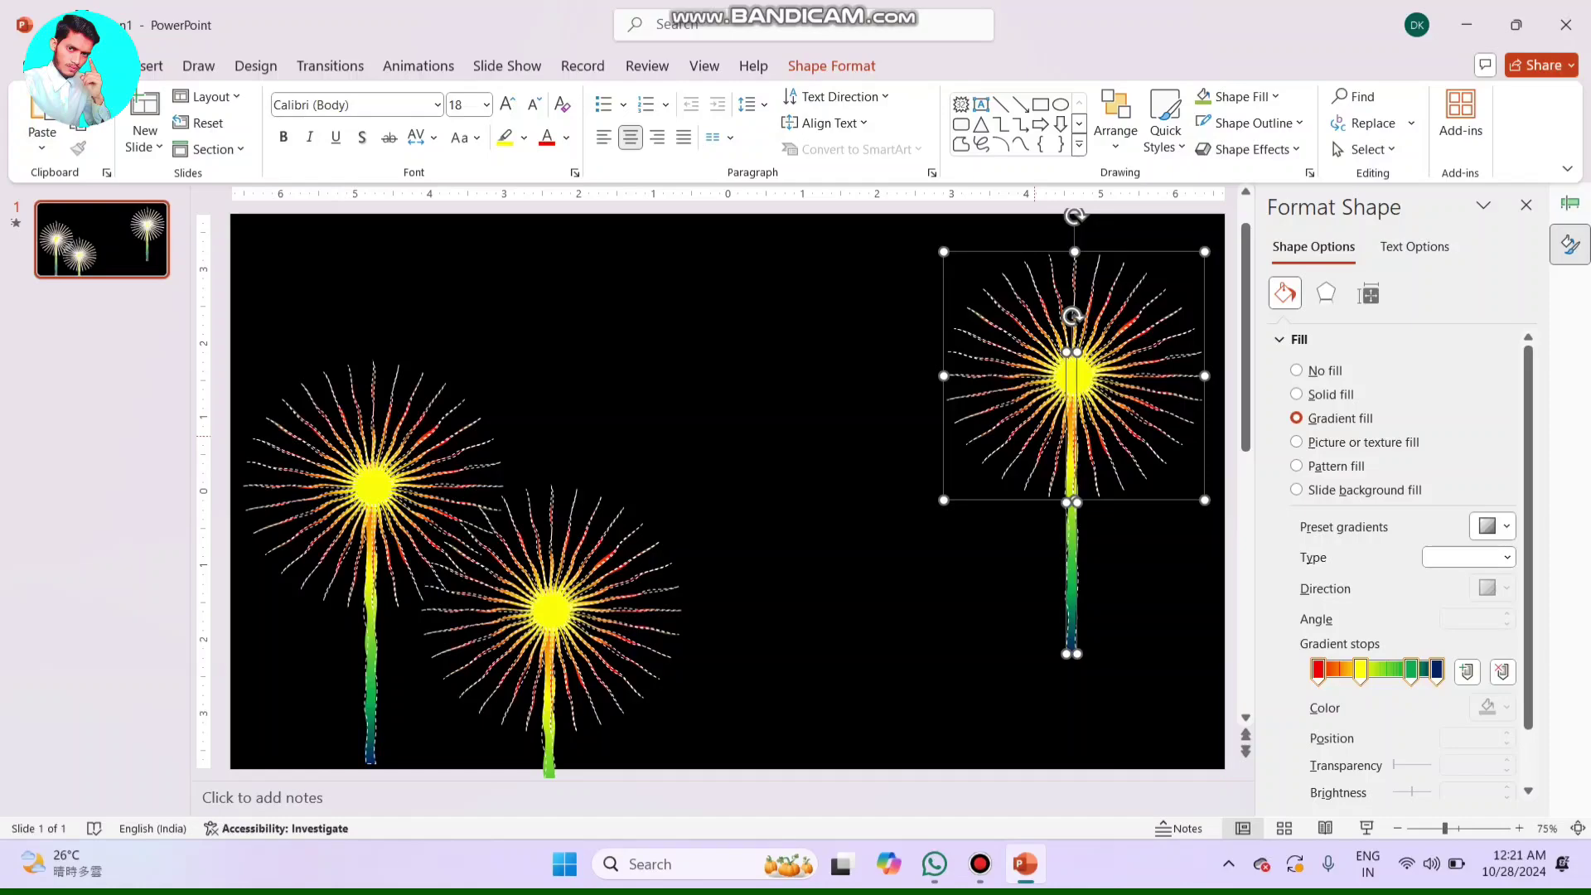
{"action": "mouse_move", "coordinate": [1075, 377]}
{"action": "left_mouse_down"}
{"action": "mouse_move", "coordinate": [895, 477]}
{"action": "mouse_move", "coordinate": [886, 529]}
{"action": "left_mouse_up"}
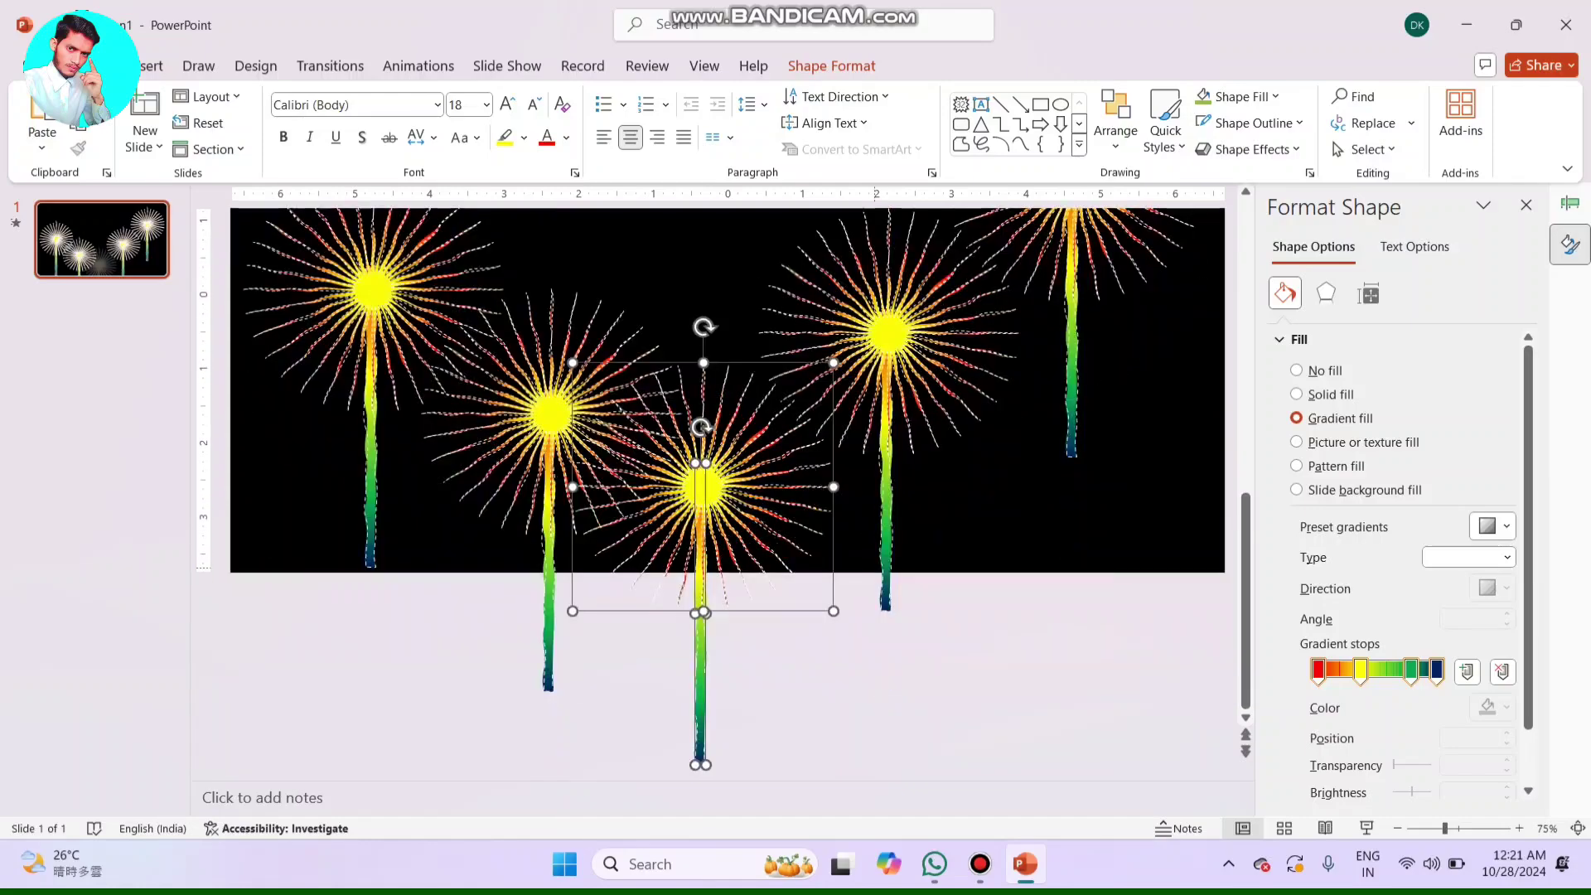
{"action": "mouse_move", "coordinate": [887, 528]}
{"action": "left_mouse_down"}
{"action": "mouse_move", "coordinate": [704, 684]}
{"action": "mouse_move", "coordinate": [700, 533]}
{"action": "mouse_move", "coordinate": [639, 348]}
{"action": "mouse_move", "coordinate": [334, 302]}
{"action": "mouse_move", "coordinate": [579, 338]}
{"action": "mouse_move", "coordinate": [560, 348]}
{"action": "left_mouse_up"}
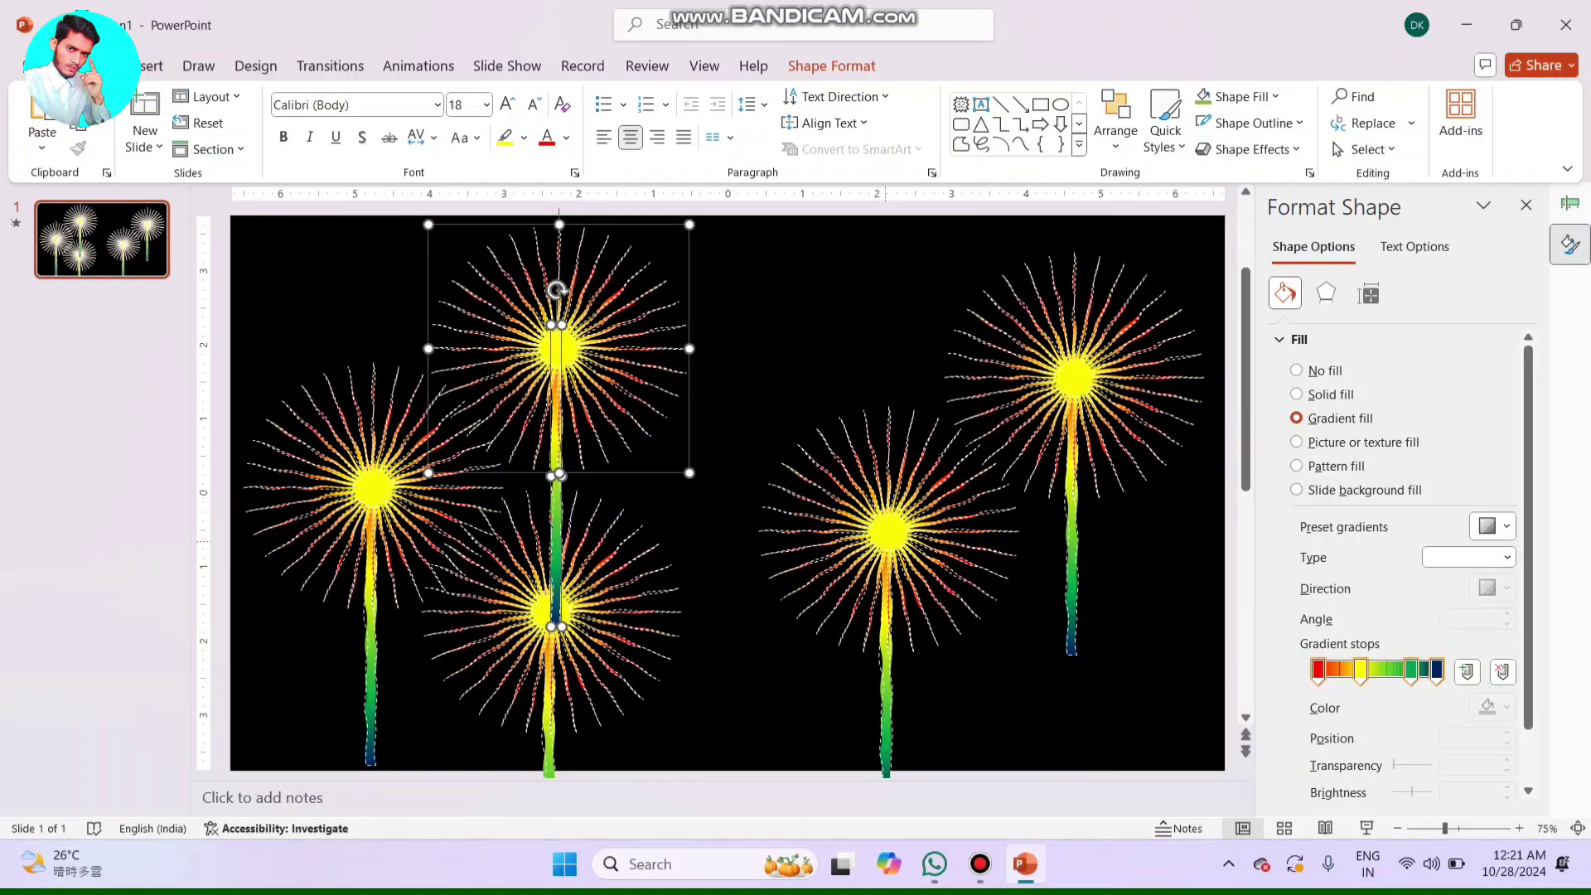
- Copy the right-of-centre flower, head and stem, over to the right side
{"action": "left_click", "coordinate": [893, 514]}
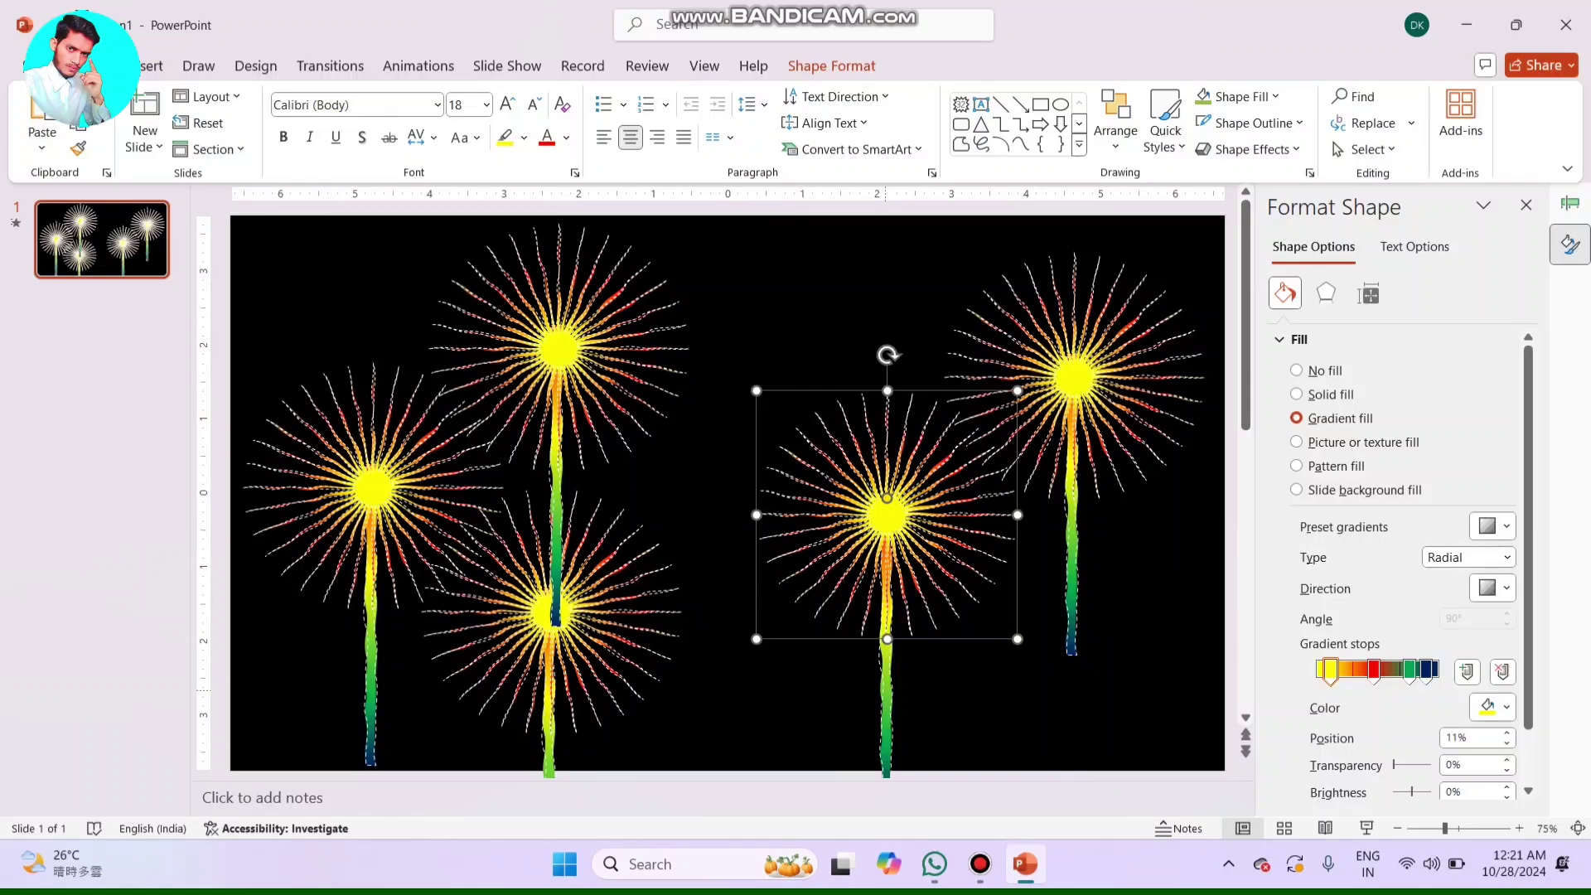
{"action": "left_click", "coordinate": [886, 690], "text": "shift"}
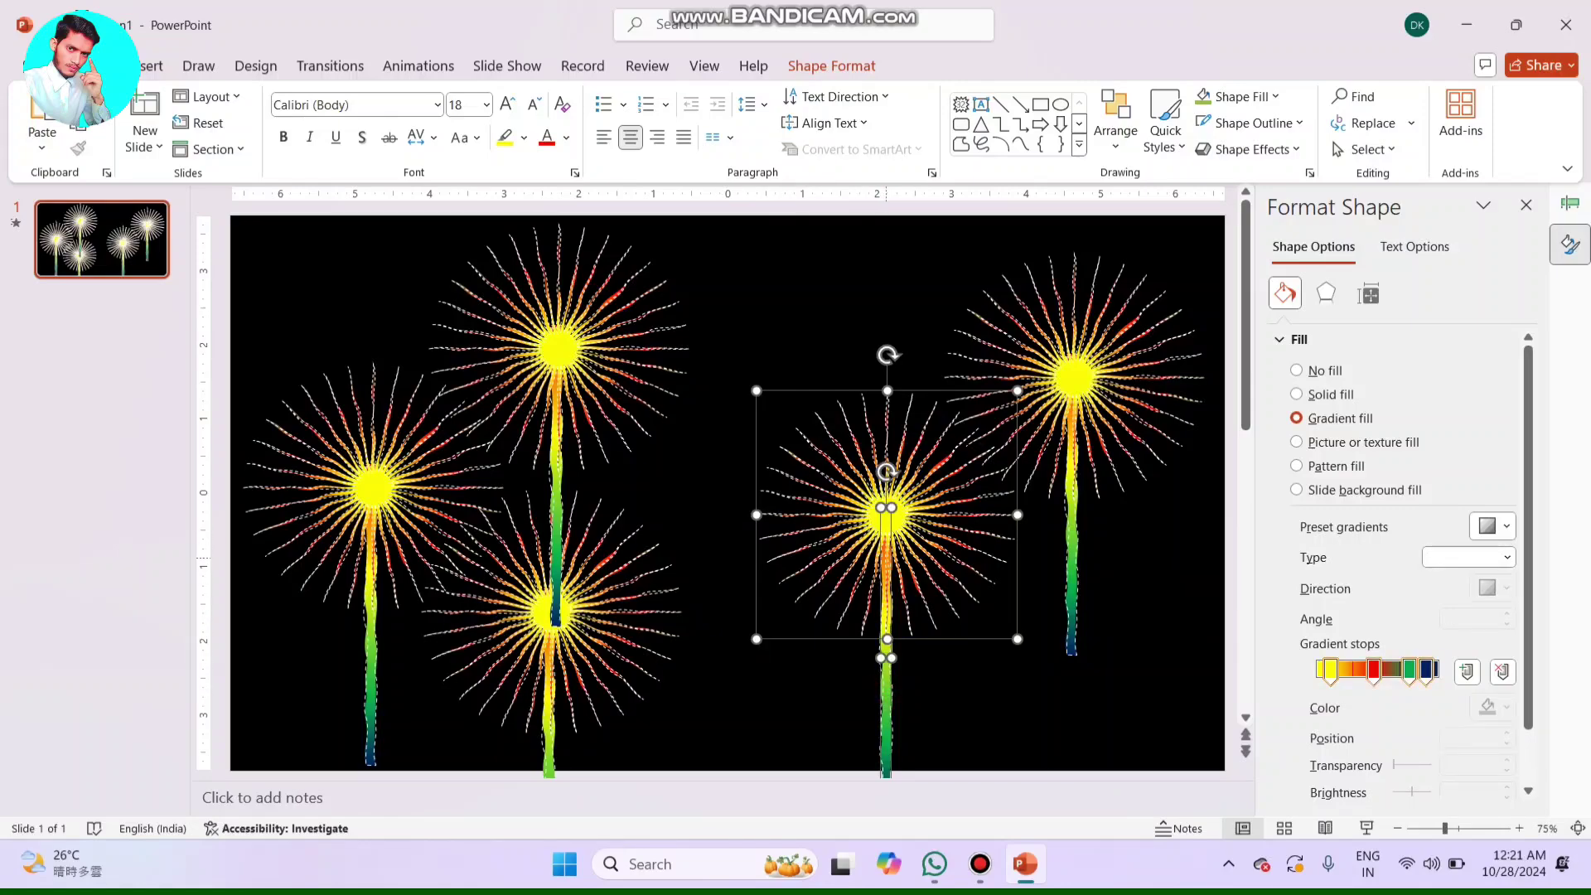
{"action": "scroll", "coordinate": [727, 492], "scroll_direction": "down", "scroll_amount": 2}
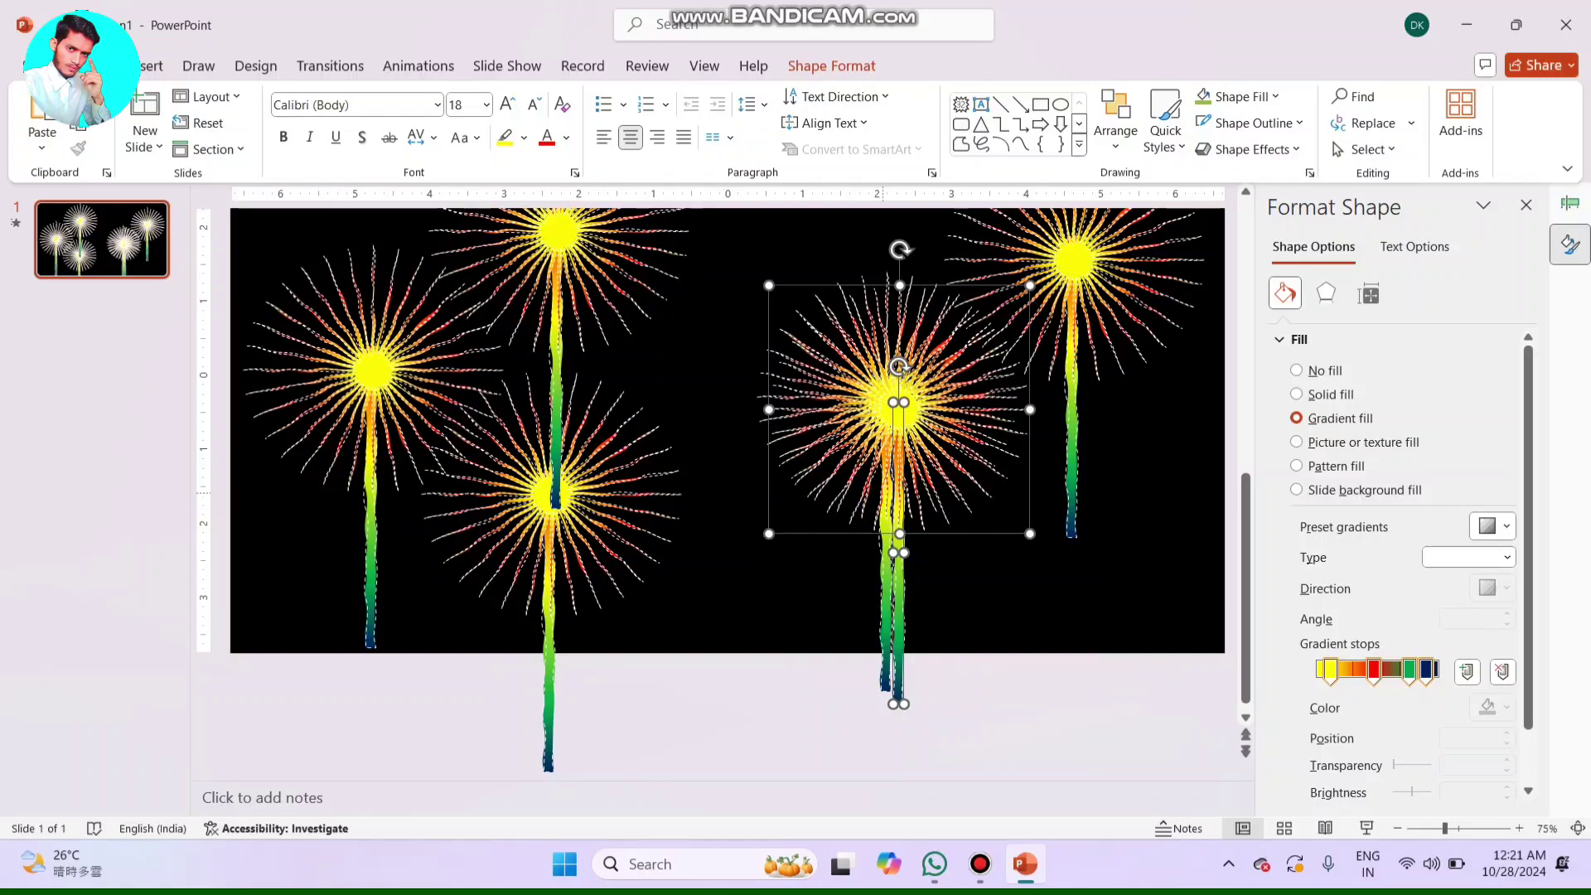
{"action": "mouse_move", "coordinate": [887, 398]}
{"action": "left_mouse_down"}
{"action": "mouse_move", "coordinate": [744, 398]}
{"action": "mouse_move", "coordinate": [754, 259]}
{"action": "mouse_move", "coordinate": [617, 382]}
{"action": "mouse_move", "coordinate": [1078, 530]}
{"action": "left_mouse_up"}
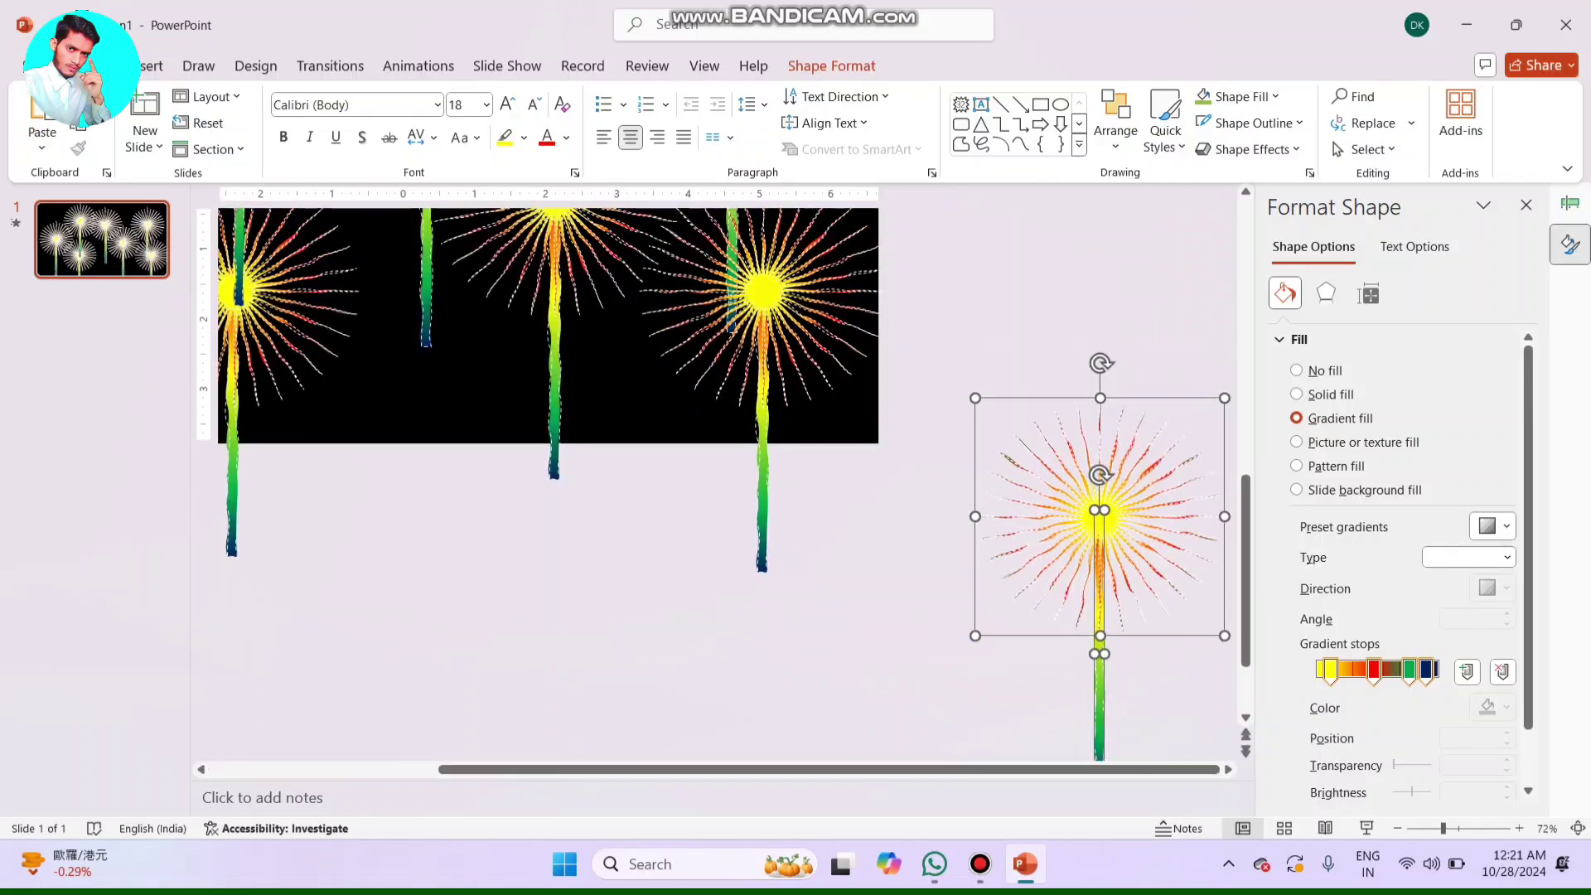
{"action": "left_click", "coordinate": [1092, 569]}
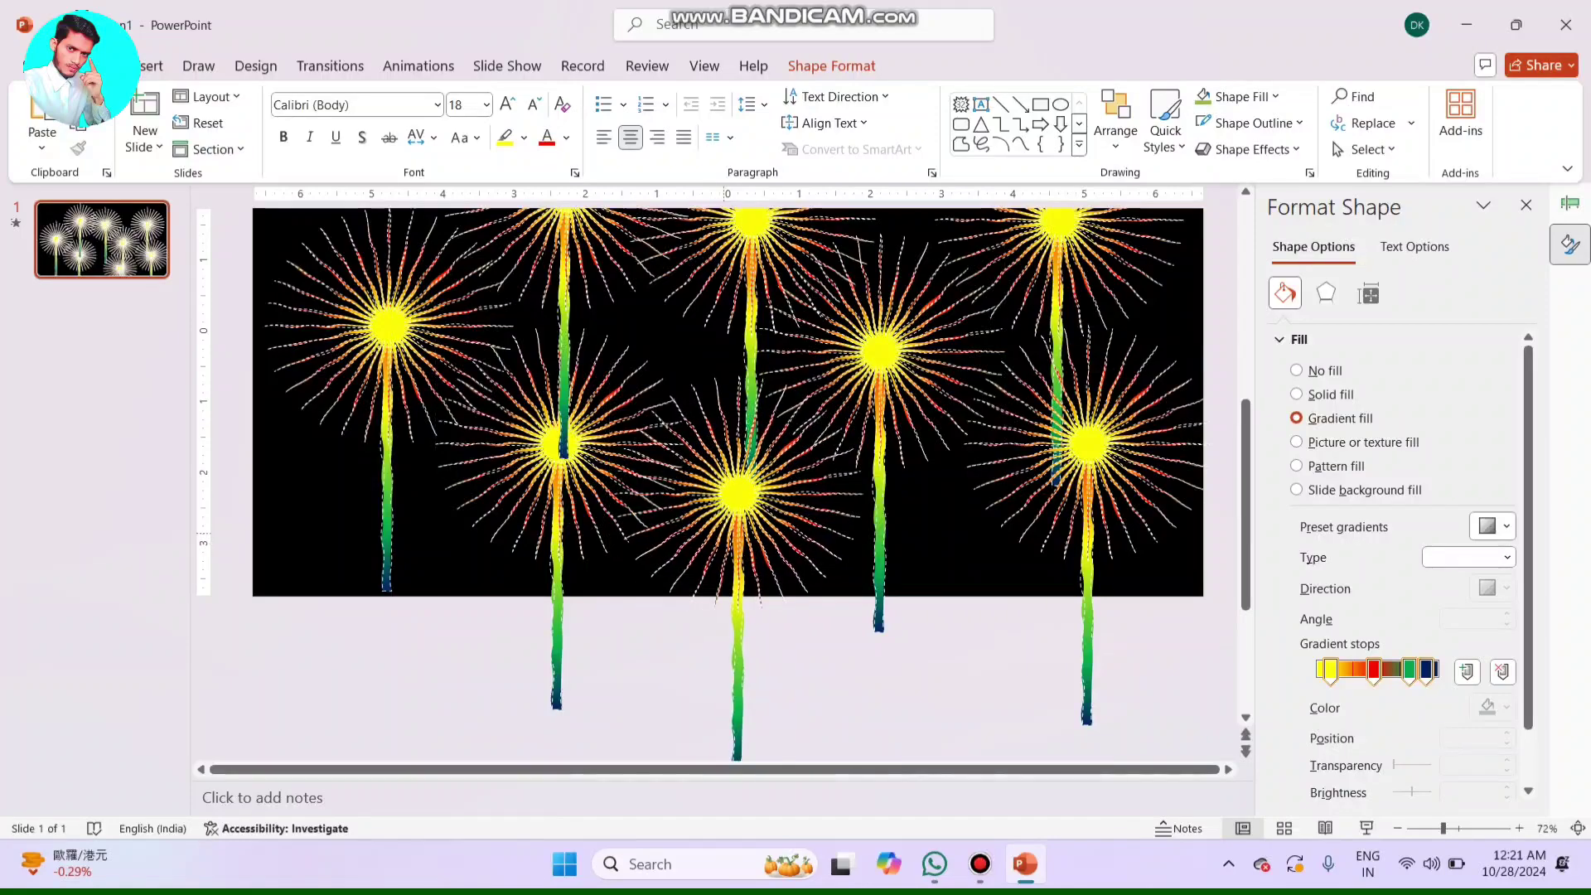
- Select the upper second-from-left flower head and drag its red gradient stop to 38%
{"action": "left_click", "coordinate": [917, 561]}
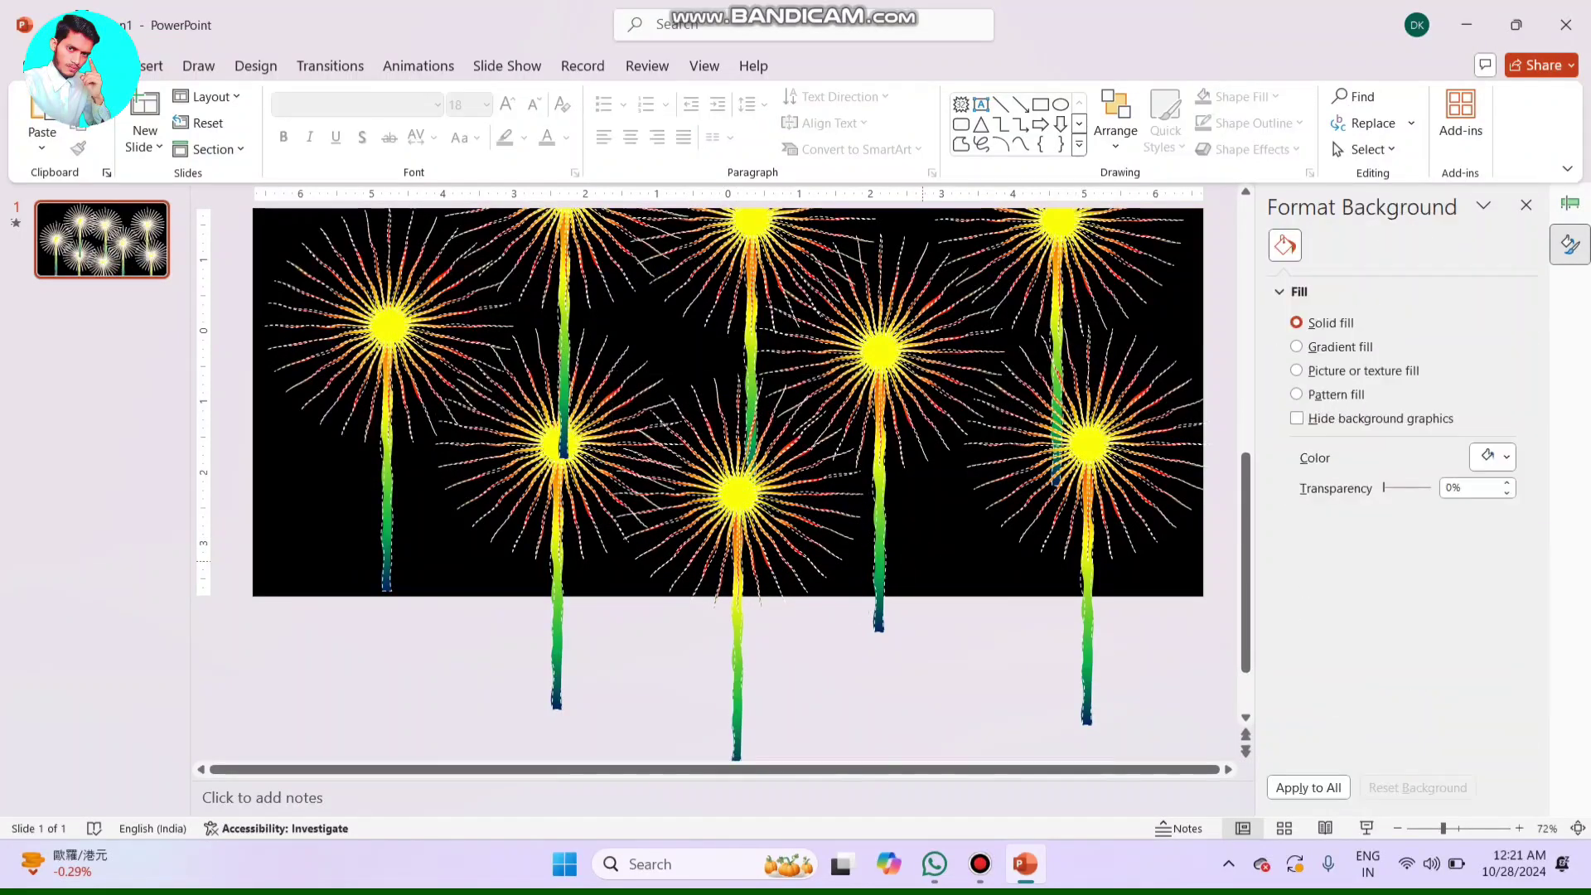
{"action": "scroll", "coordinate": [728, 481], "scroll_direction": "up", "scroll_amount": 3}
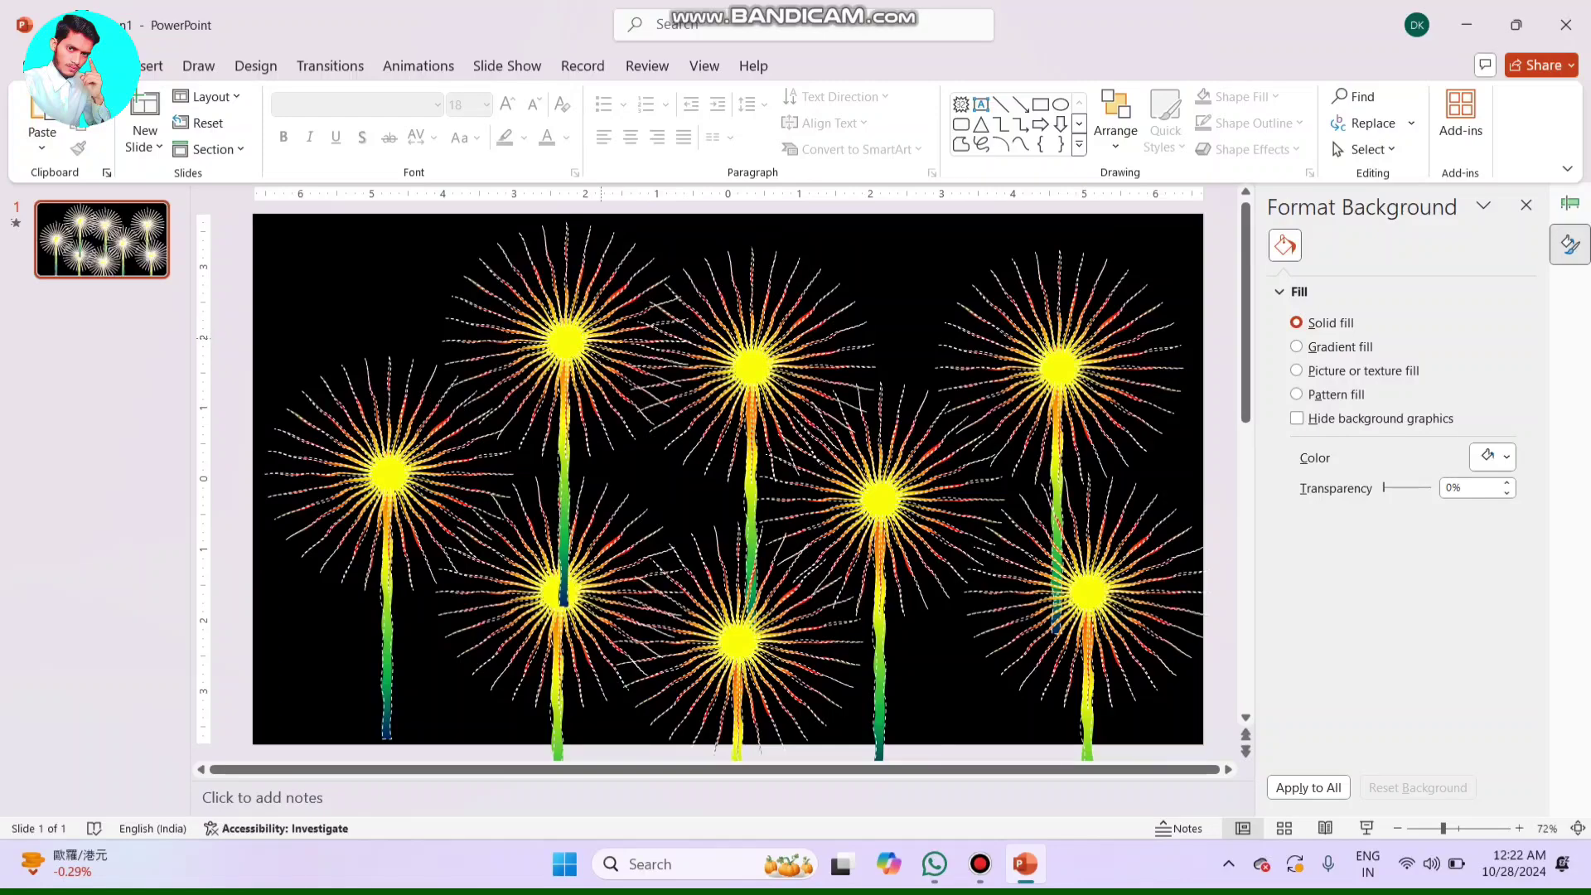
{"action": "left_click", "coordinate": [566, 325]}
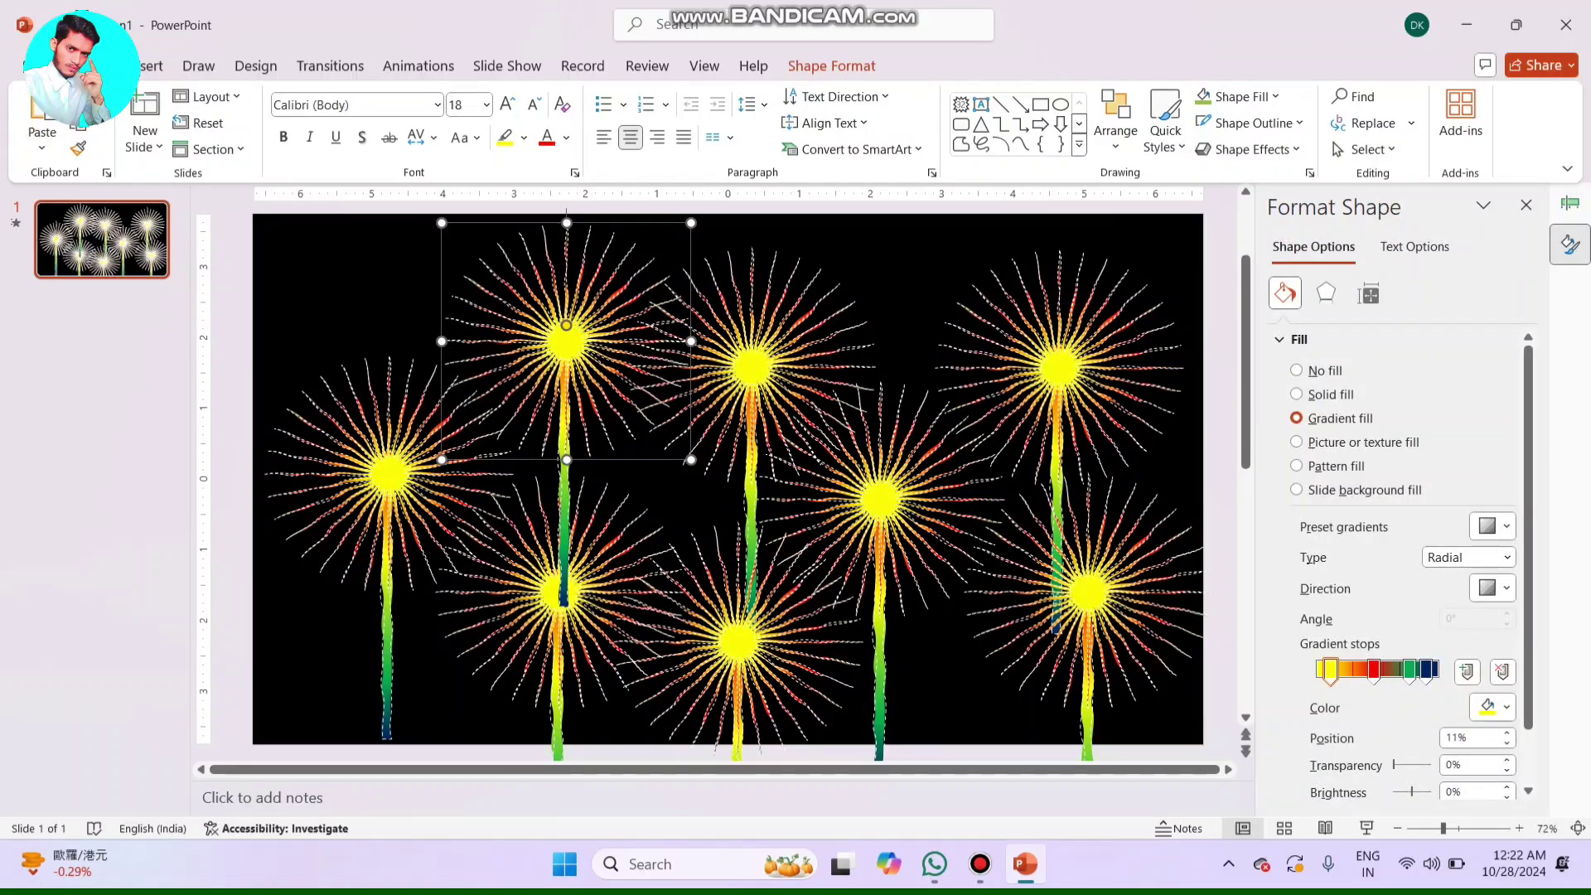
{"action": "left_click_drag", "start_coordinate": [1375, 670], "coordinate": [1364, 670]}
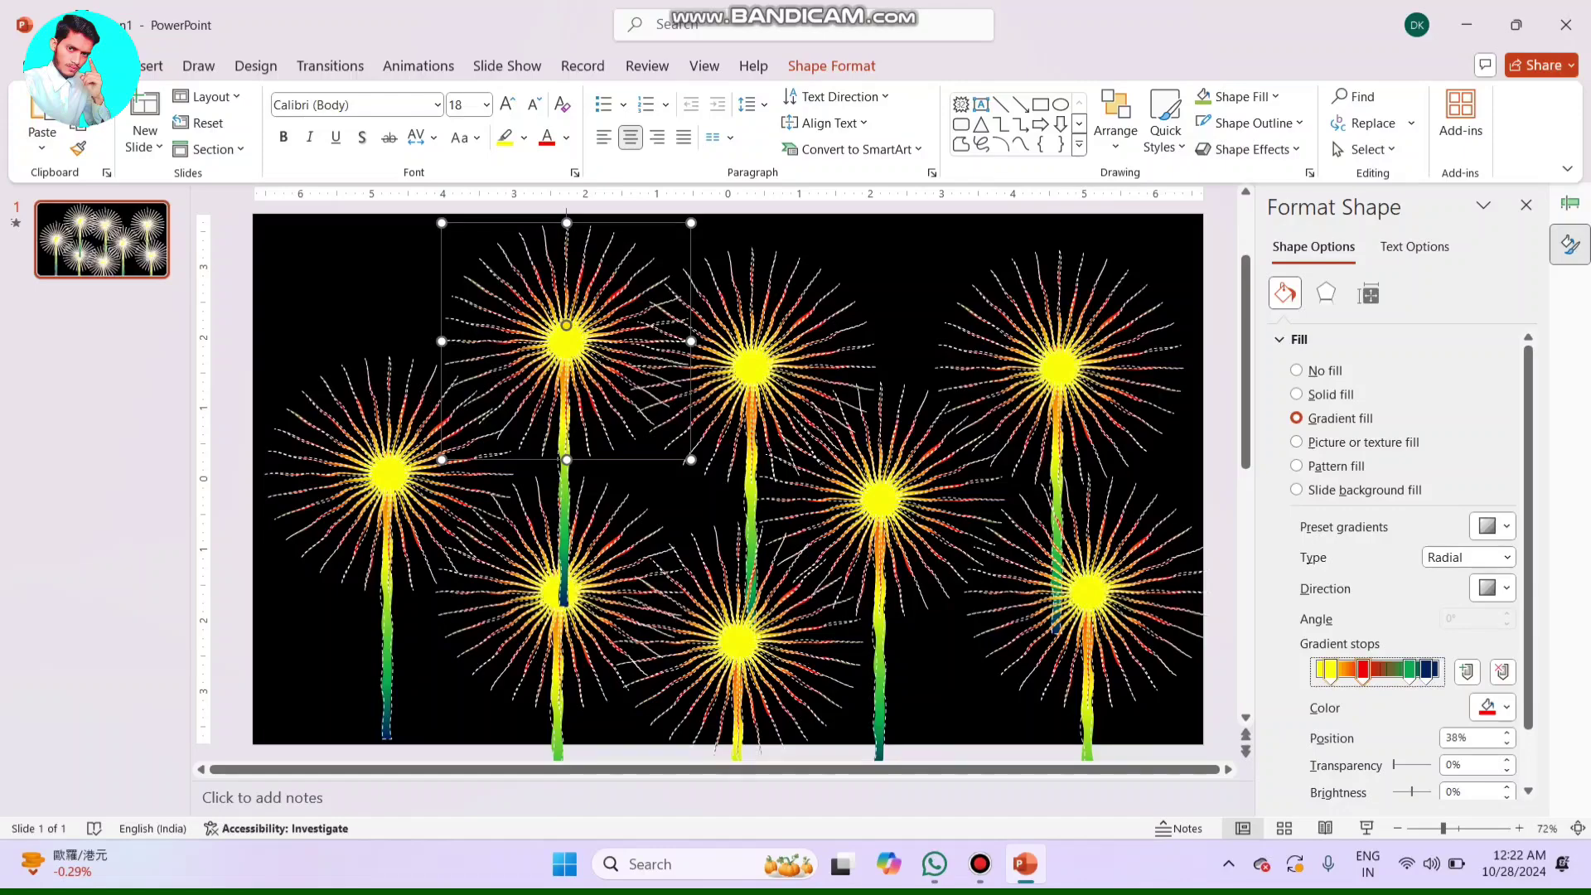
- Make the first gradient stop red, the 40% stop yellow, and adjust the 67% stop
{"action": "left_click", "coordinate": [1330, 669]}
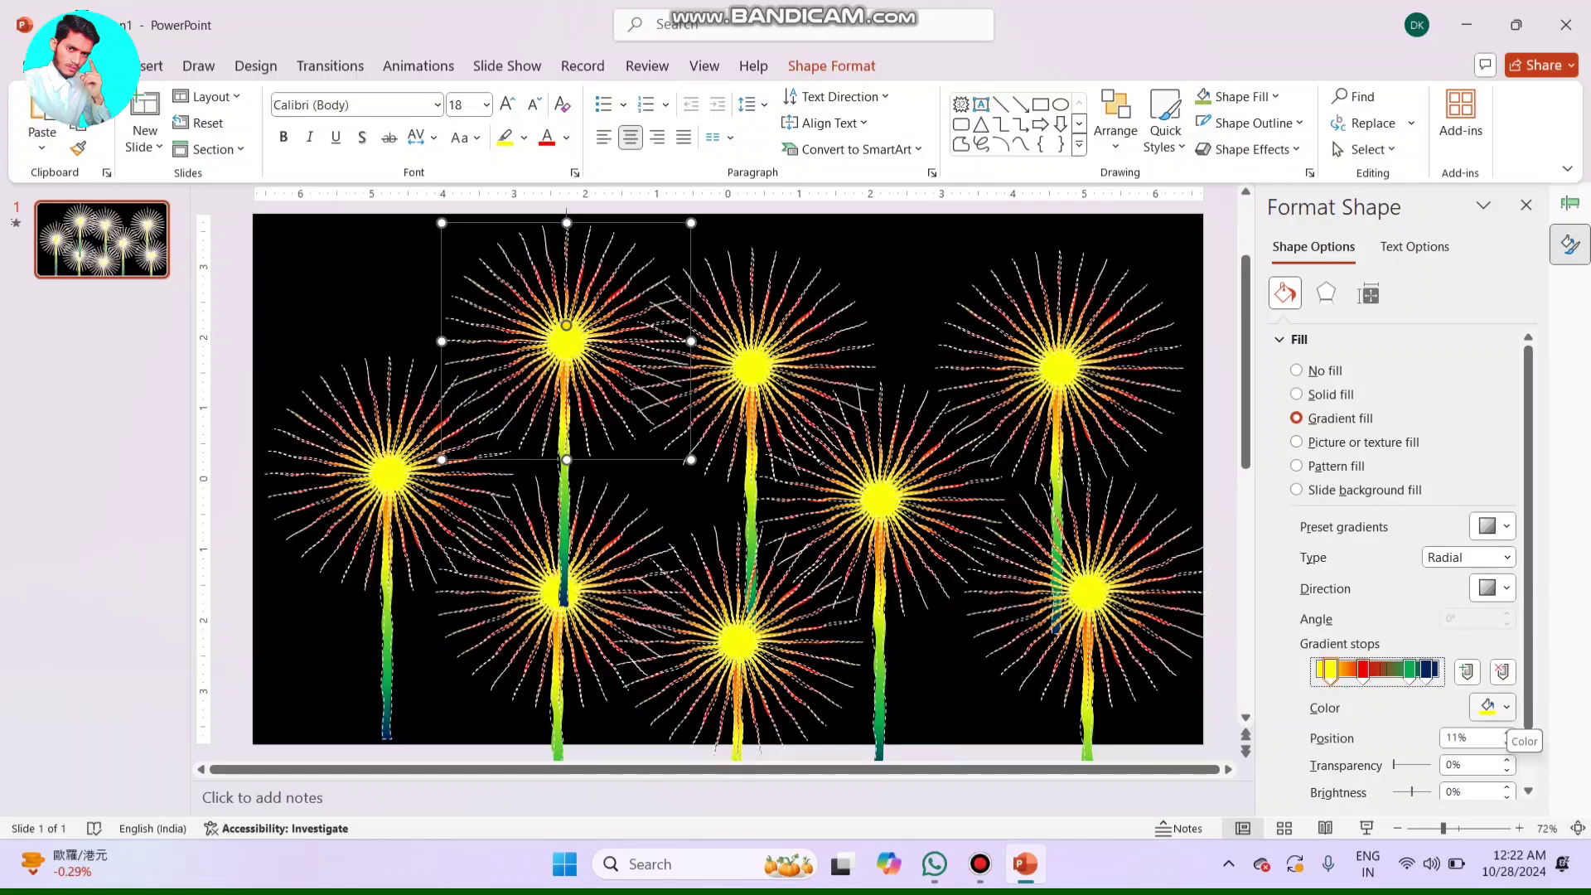
{"action": "left_click", "coordinate": [1506, 707]}
{"action": "left_click", "coordinate": [1446, 631]}
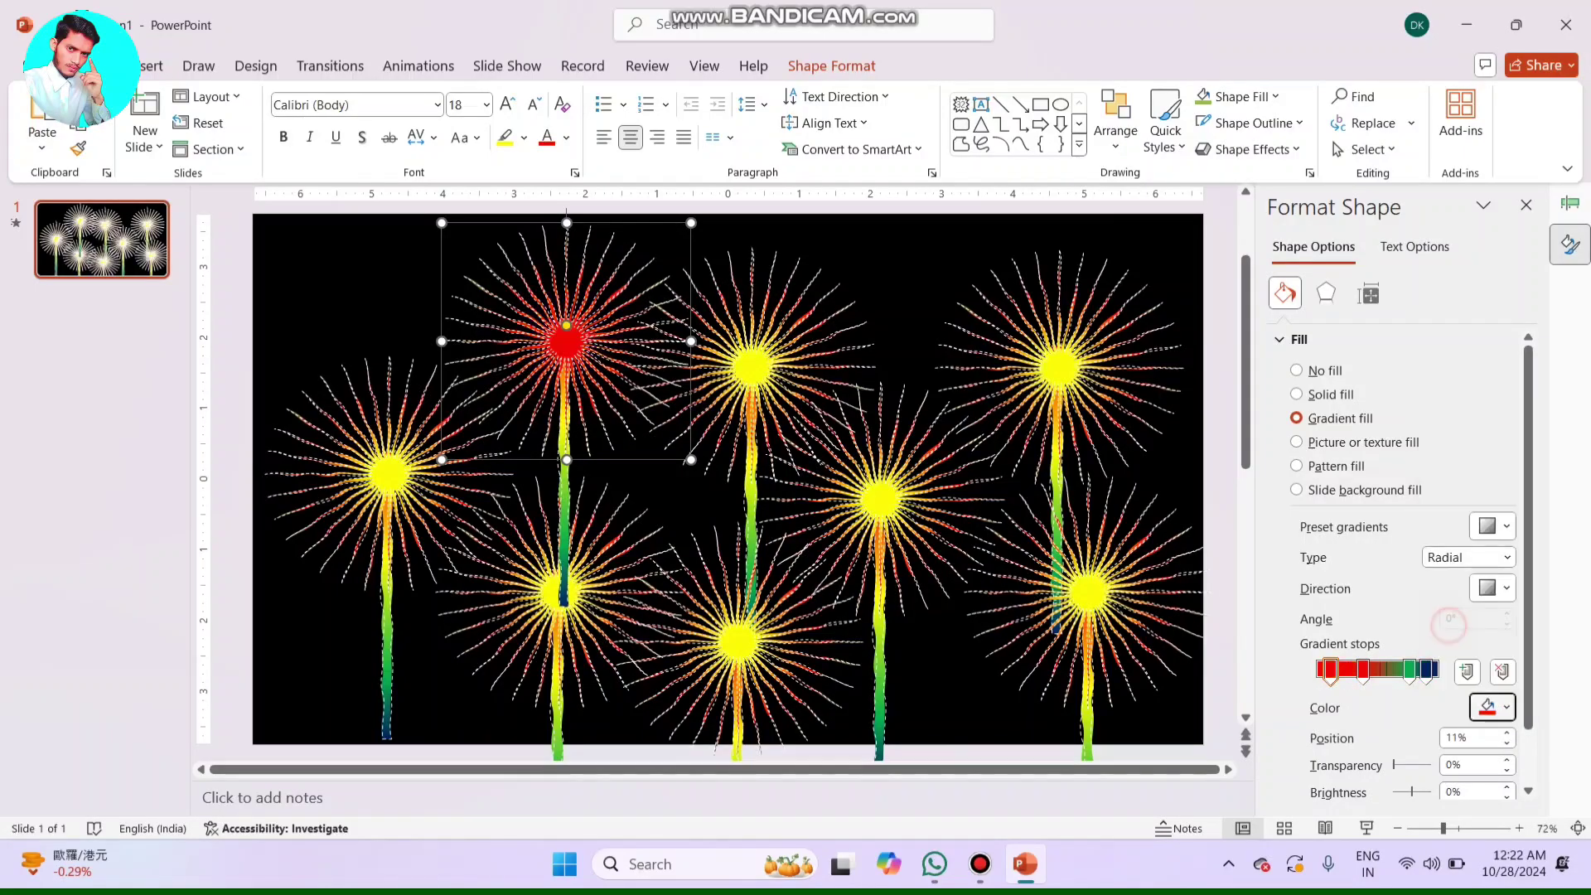
{"action": "left_click", "coordinate": [1364, 670]}
{"action": "left_click_drag", "start_coordinate": [1364, 670], "coordinate": [1366, 670]}
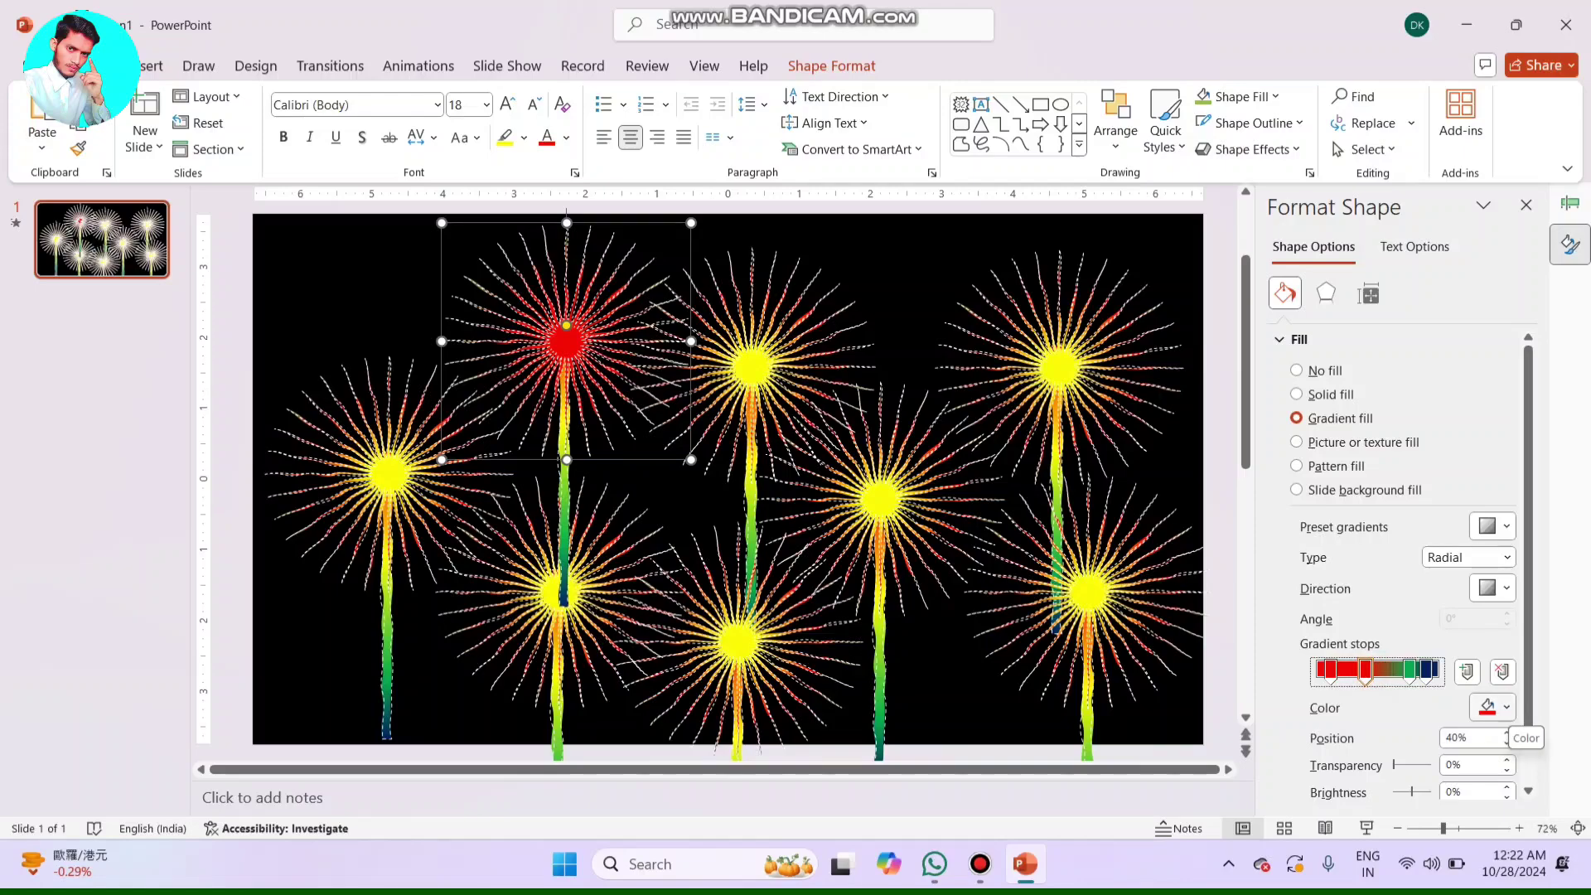
{"action": "left_click", "coordinate": [1496, 707]}
{"action": "left_click", "coordinate": [1480, 631]}
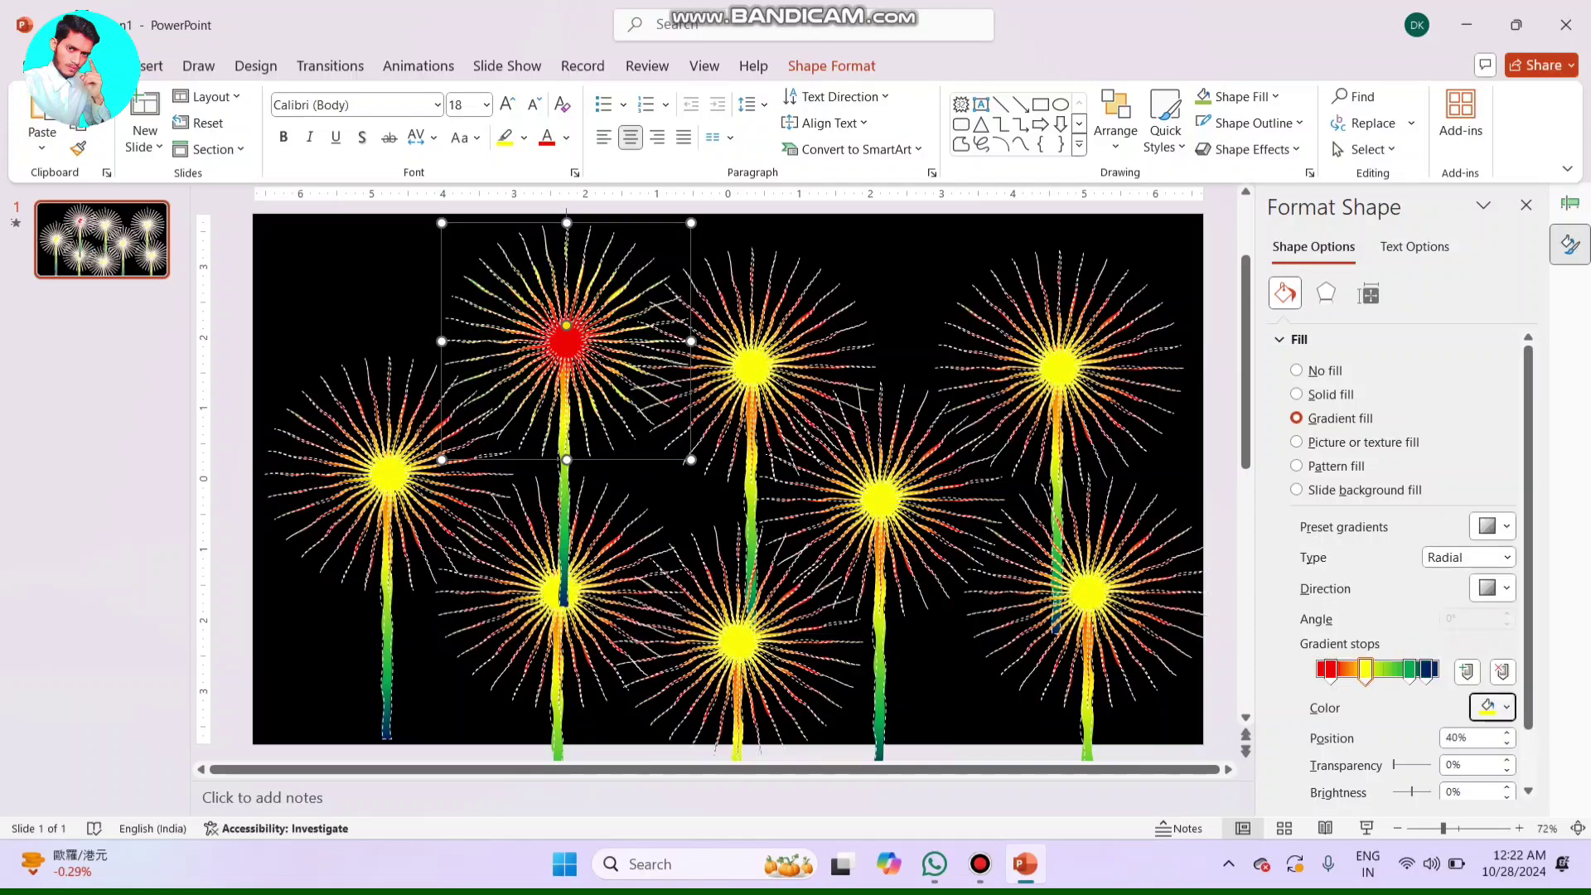
{"action": "left_click_drag", "start_coordinate": [1409, 669], "coordinate": [1393, 669]}
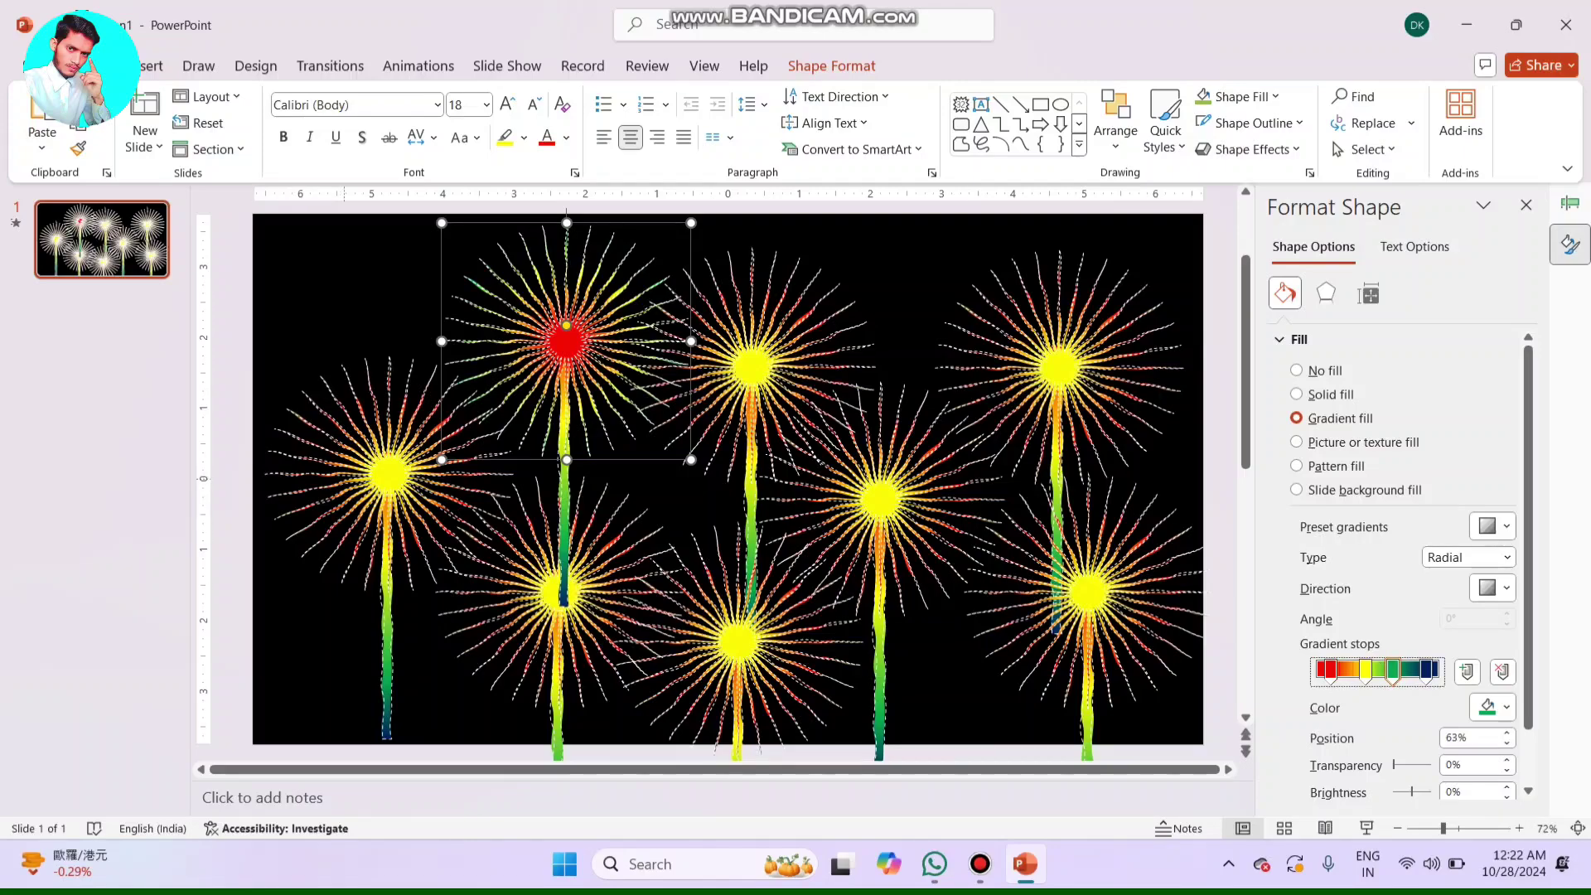
{"action": "left_click", "coordinate": [369, 478]}
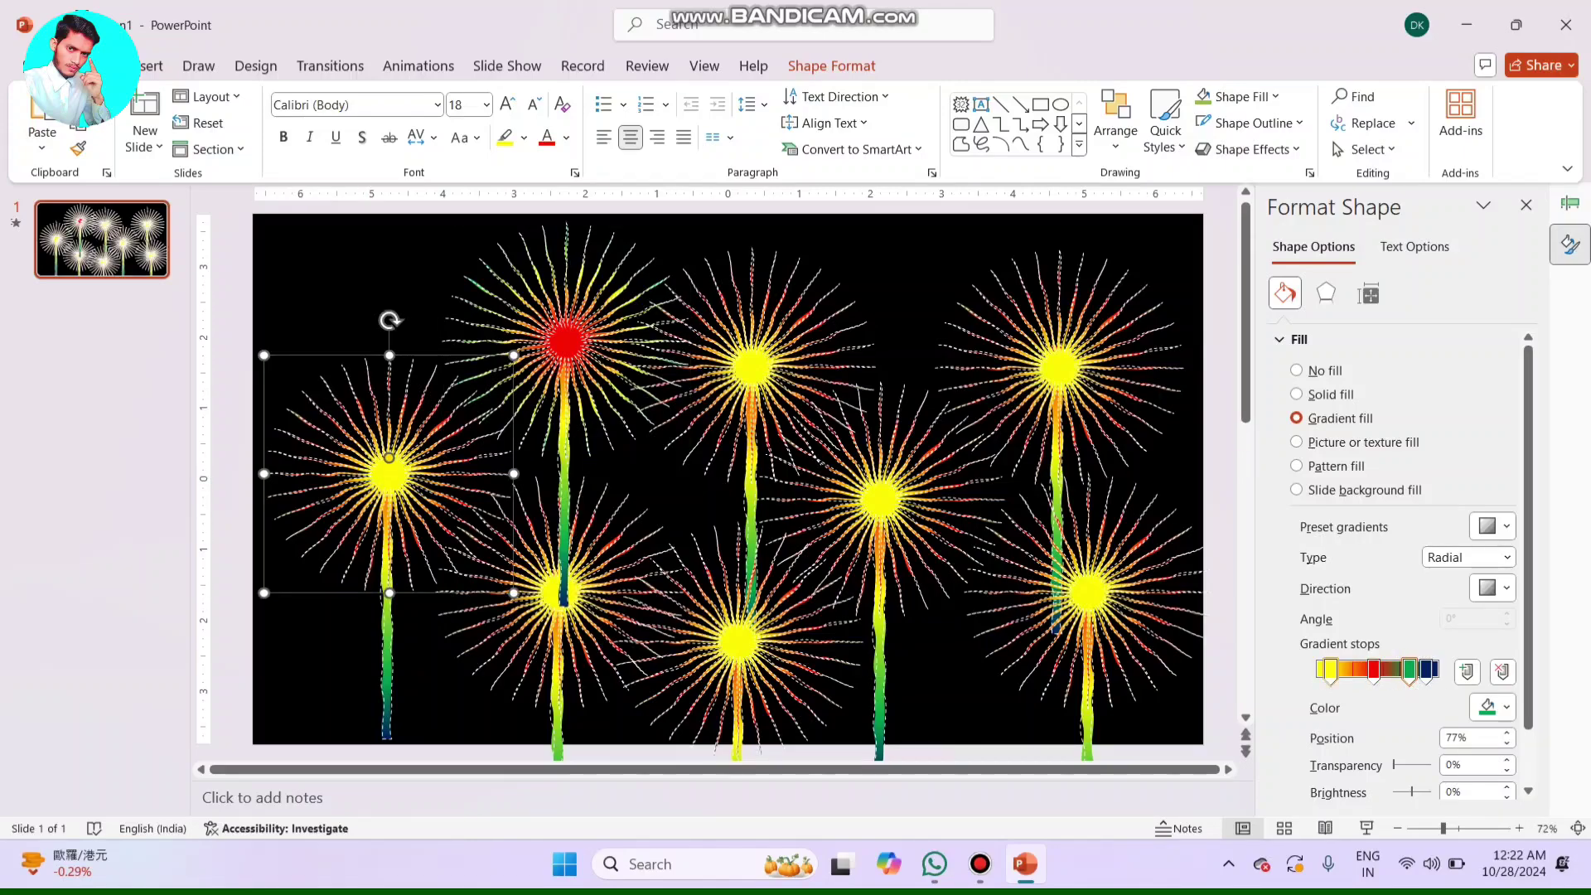
- Set the innermost gradient stop to green and the 41% stop to yellow
{"action": "left_click", "coordinate": [1330, 668]}
{"action": "left_click", "coordinate": [1505, 707]}
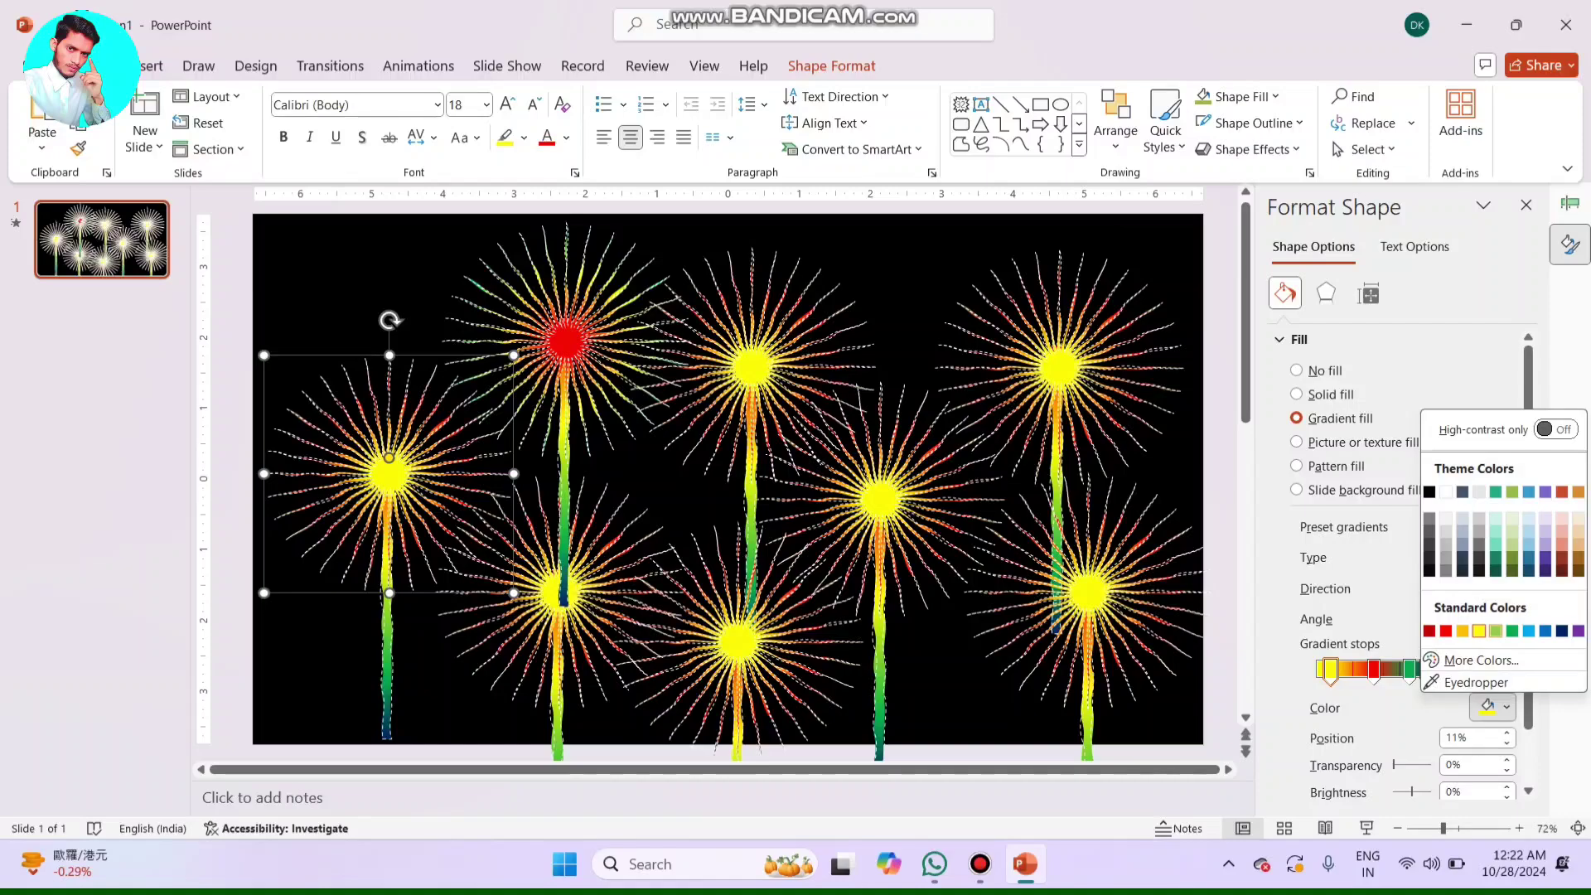
{"action": "left_click", "coordinate": [1513, 631]}
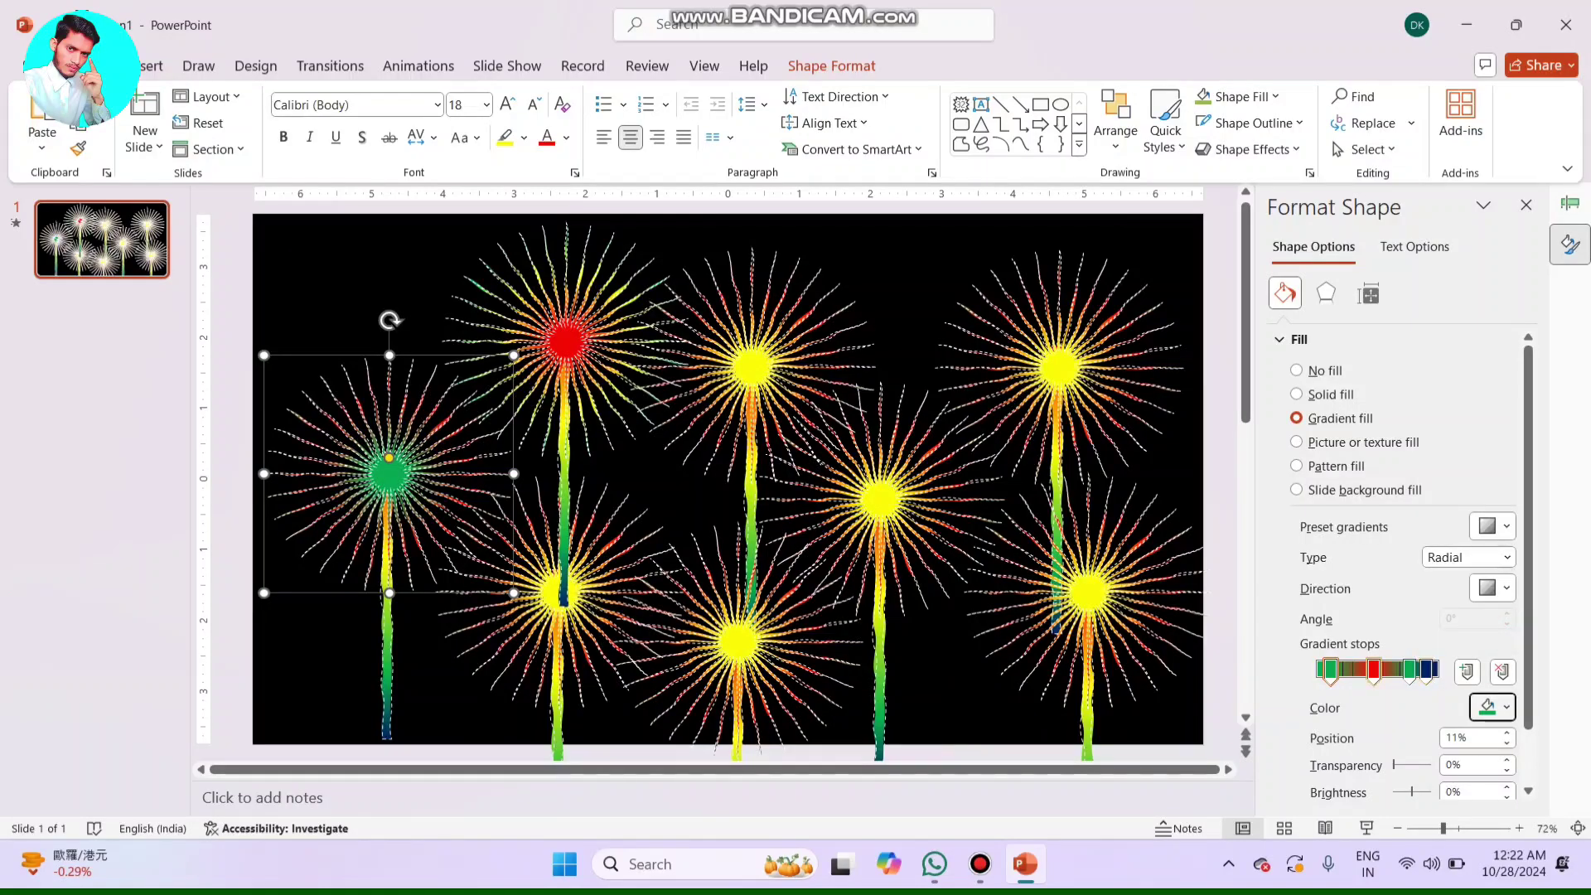
{"action": "left_click", "coordinate": [1367, 668]}
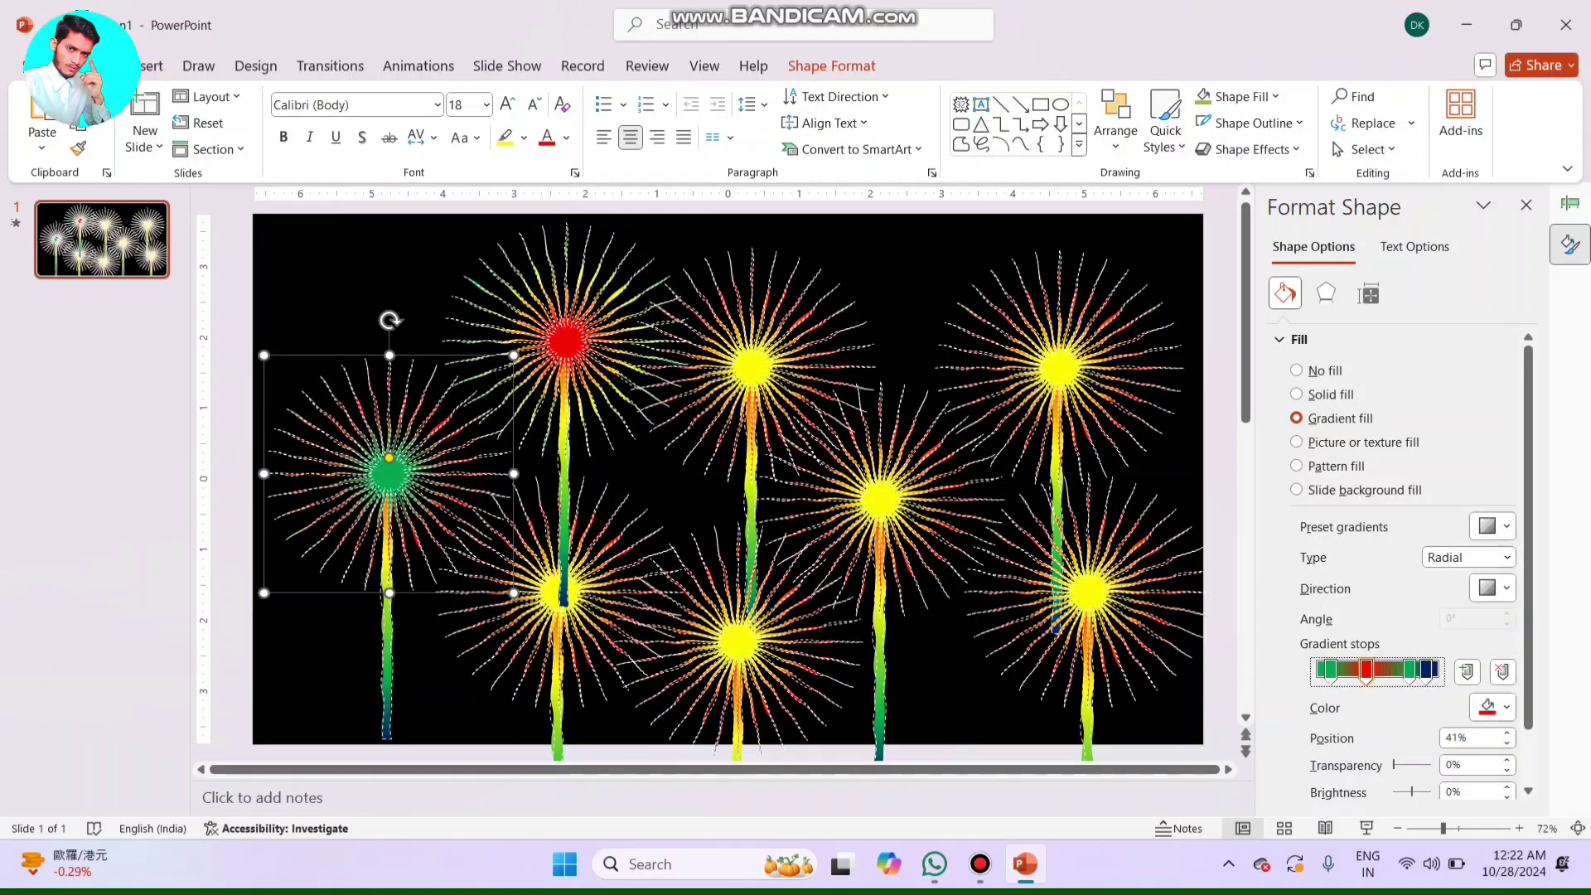
{"action": "left_click", "coordinate": [1507, 707]}
{"action": "left_click", "coordinate": [1479, 639]}
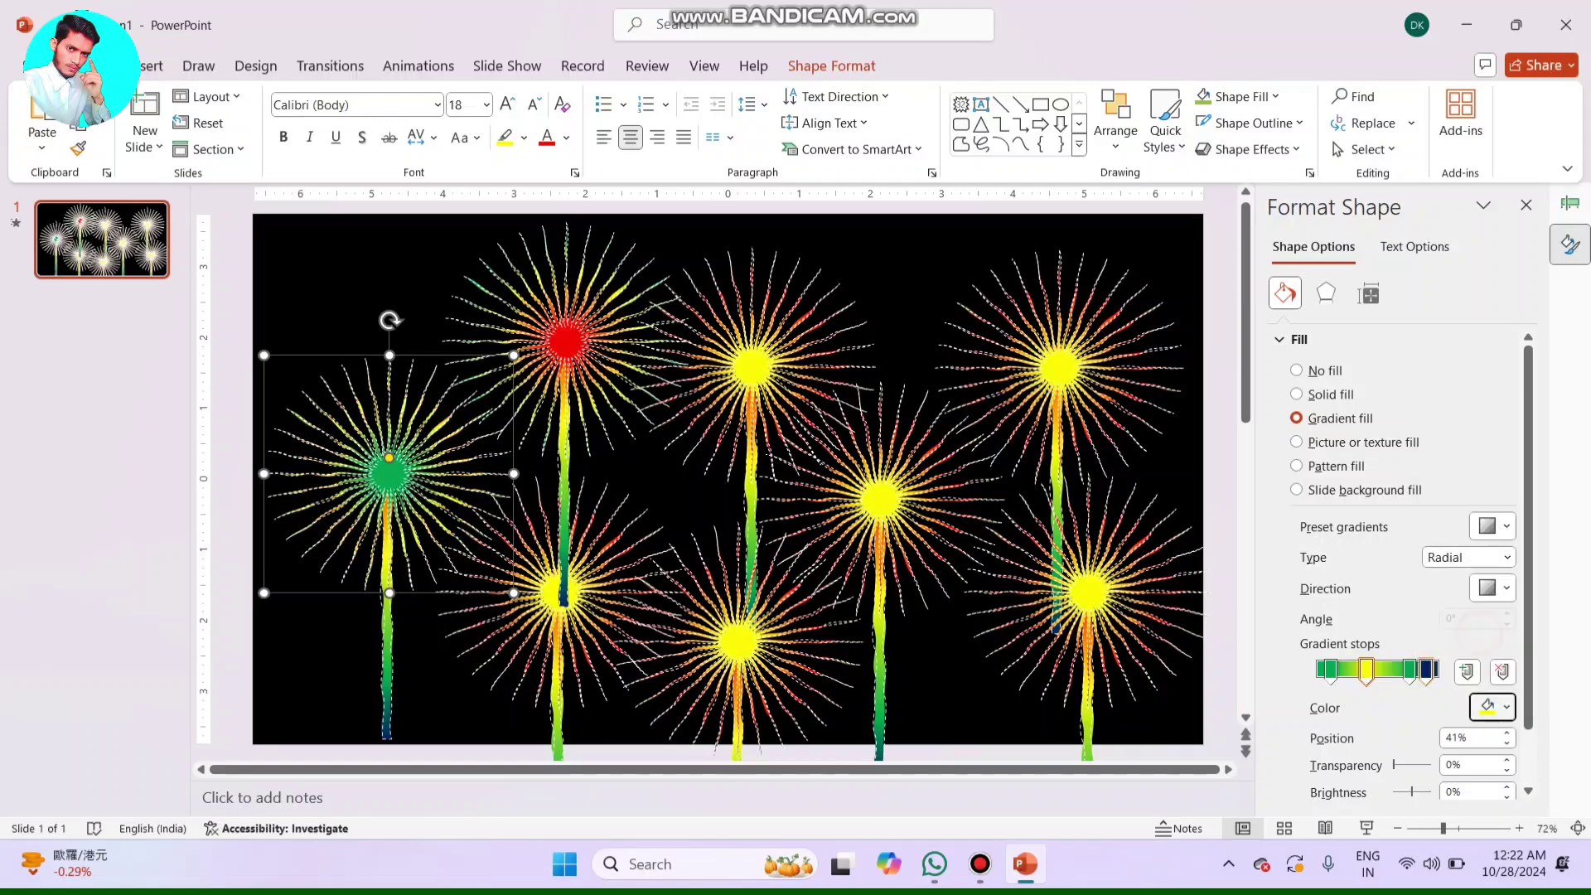
- Move the third stop to 67% in dark blue and make the 91% outer stop red
{"action": "left_click", "coordinate": [1394, 668]}
{"action": "left_click_drag", "start_coordinate": [1393, 669], "coordinate": [1399, 670]}
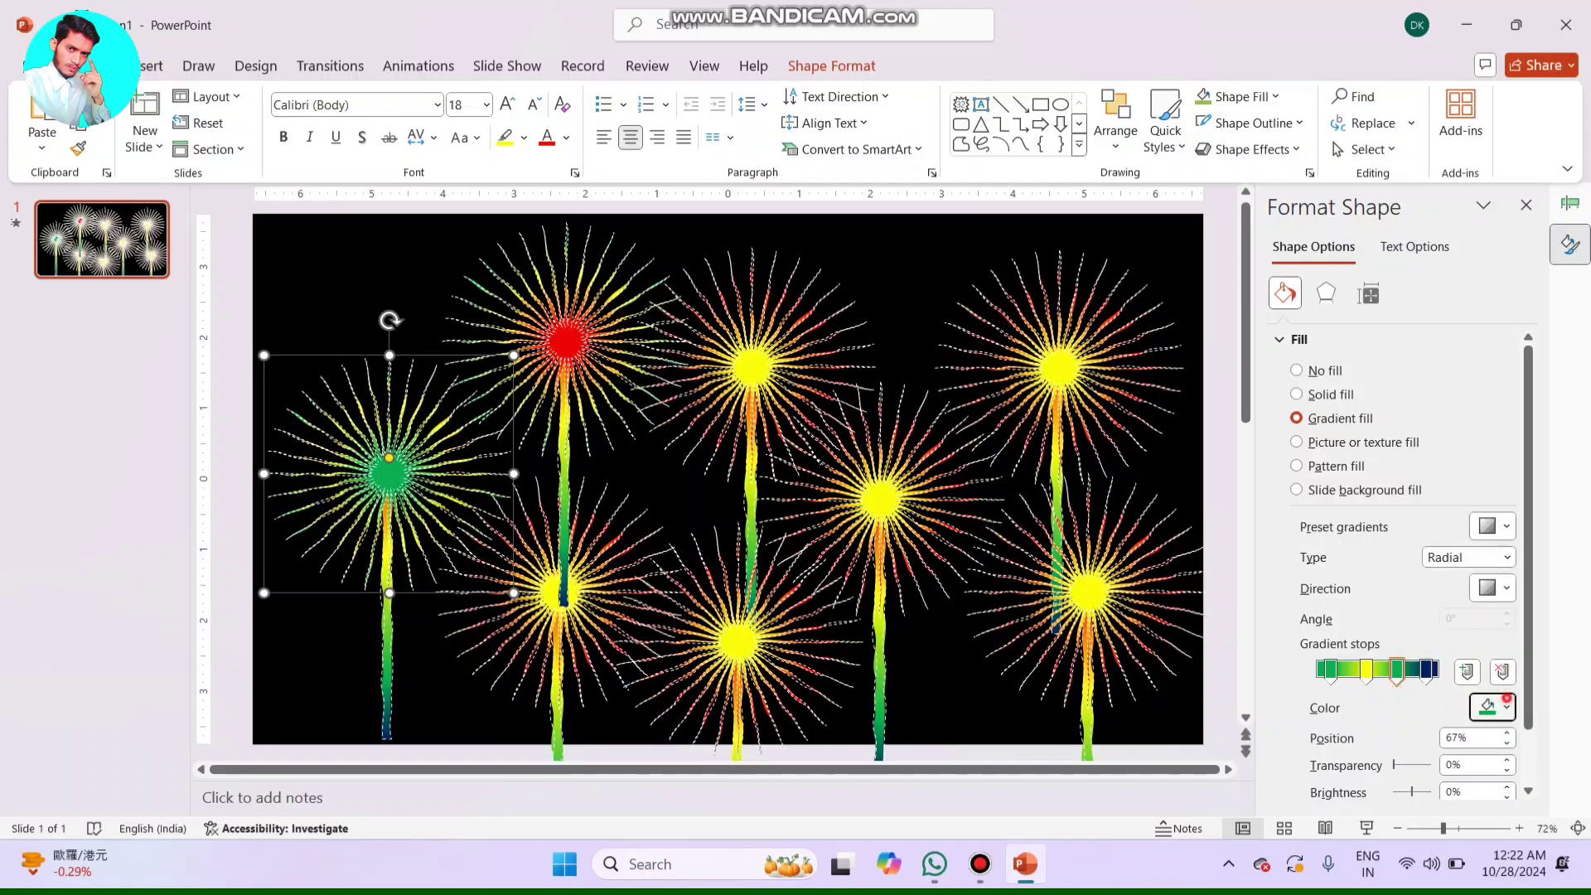
{"action": "left_click", "coordinate": [1507, 707]}
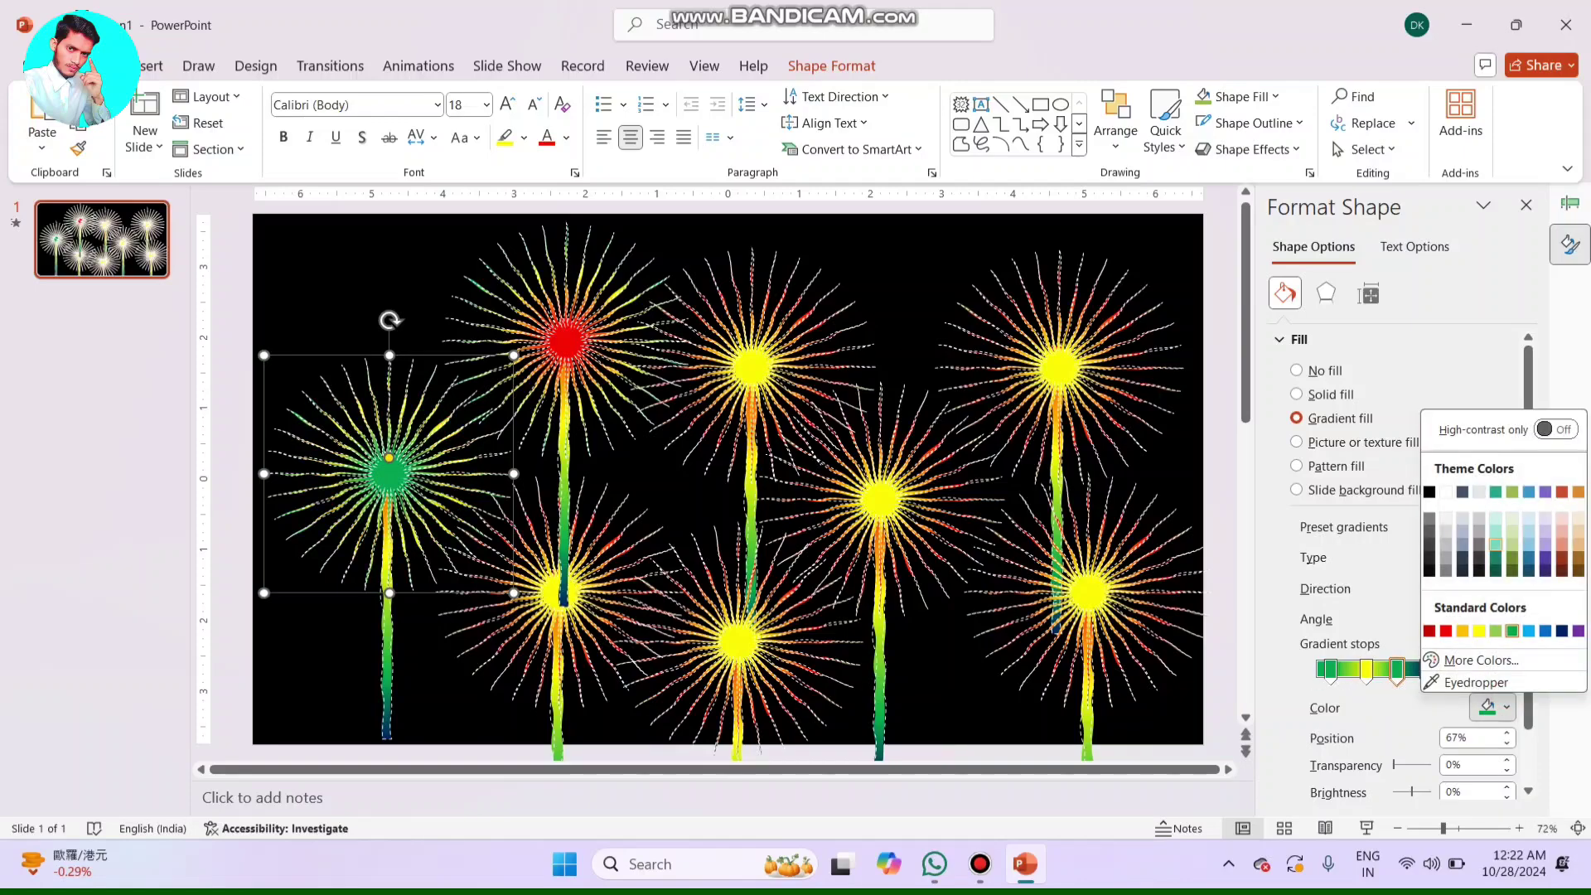
{"action": "left_click", "coordinate": [1563, 630]}
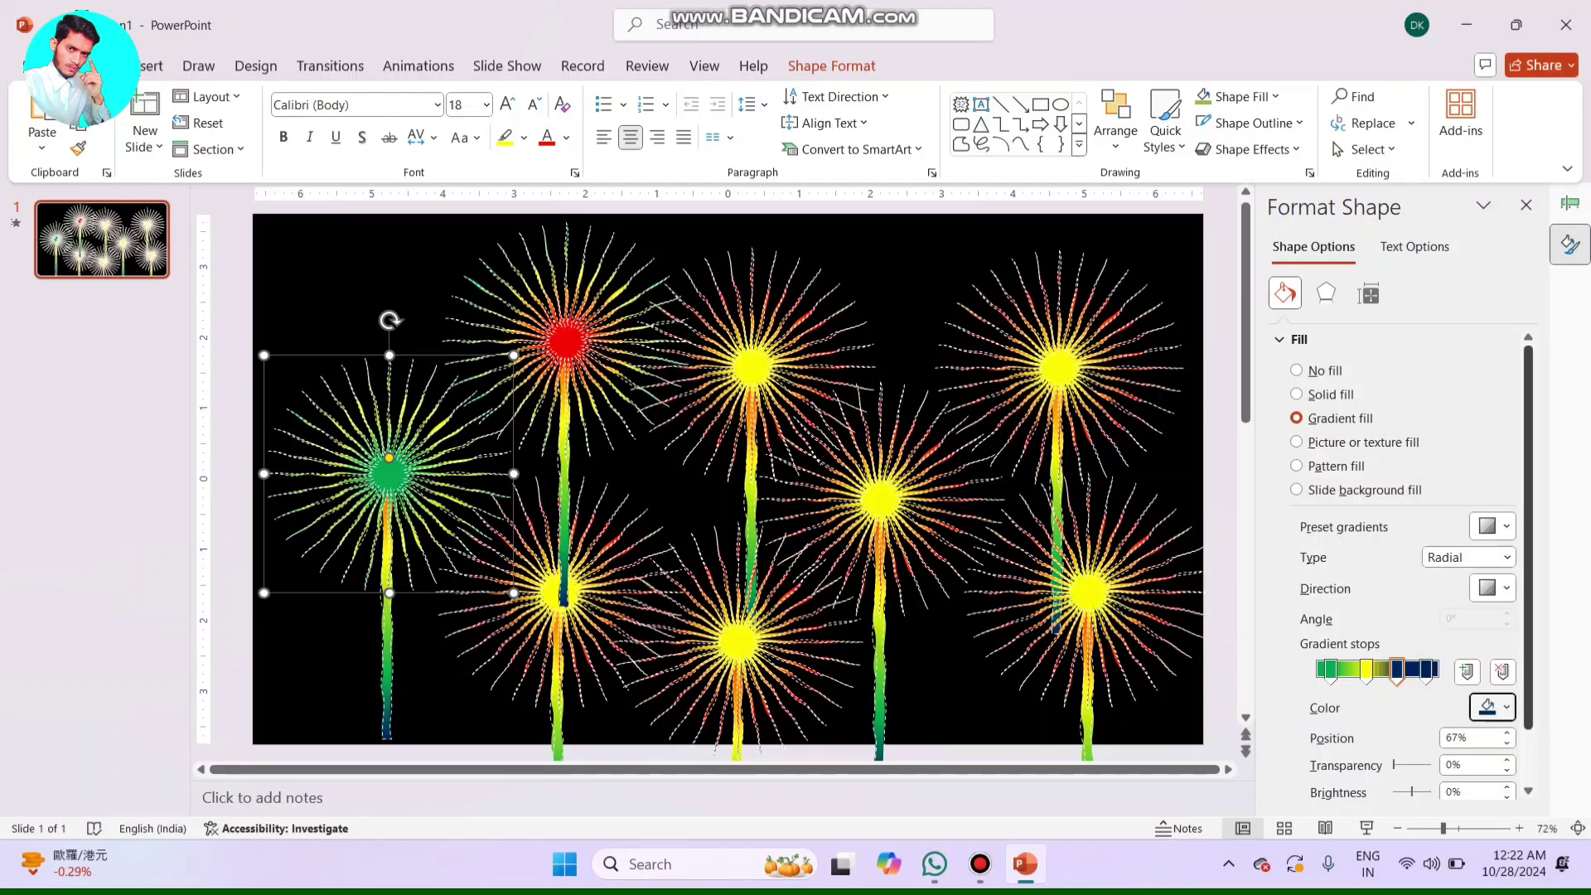
{"action": "left_click", "coordinate": [1426, 670]}
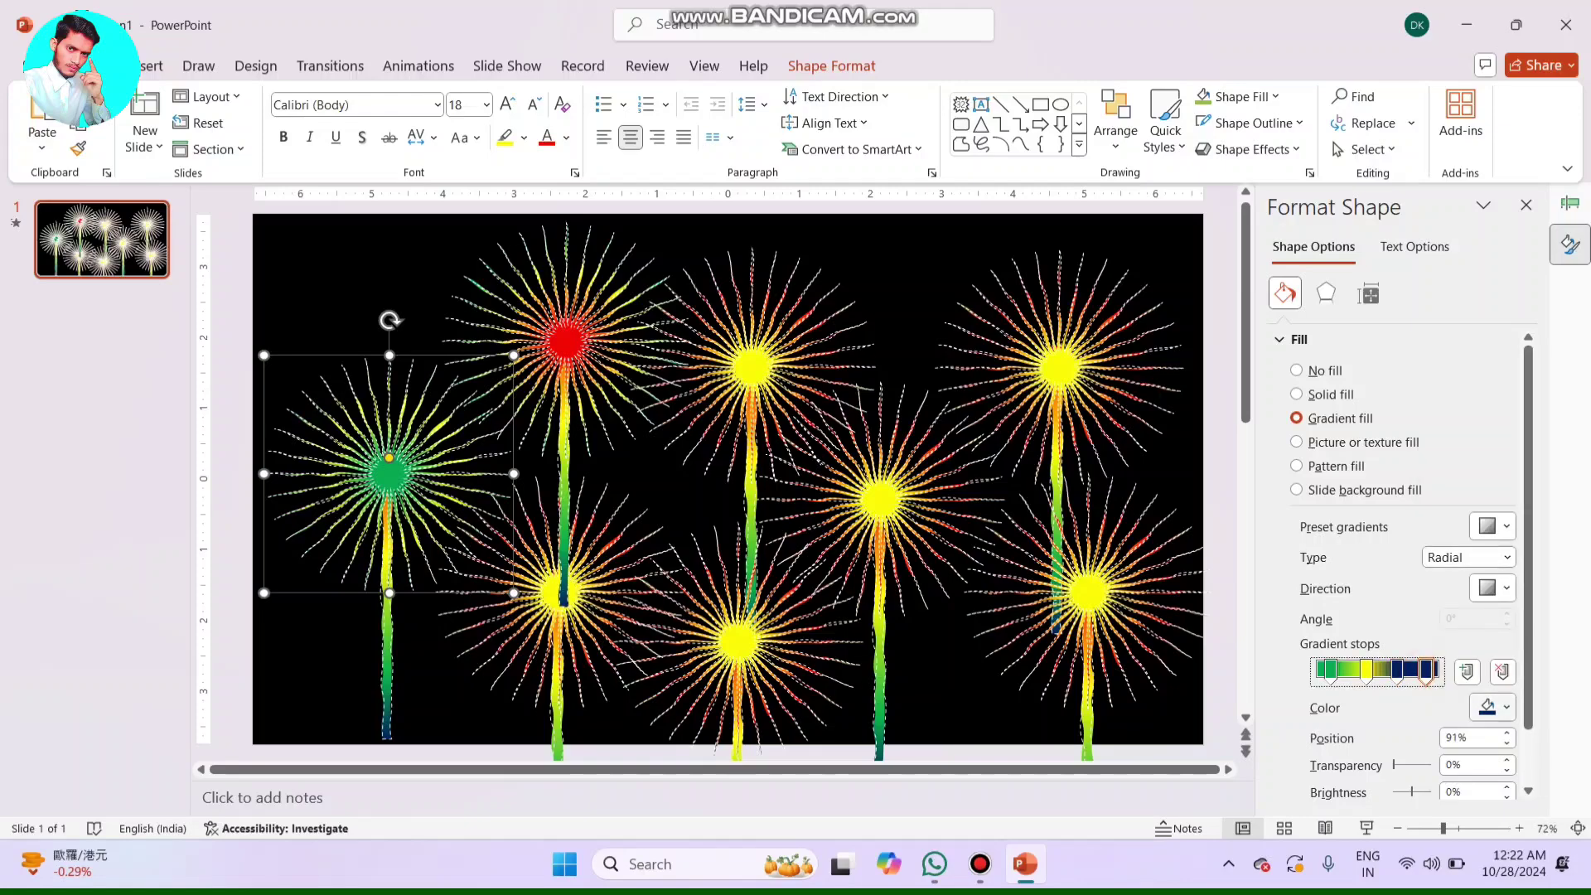
{"action": "left_click", "coordinate": [1507, 707]}
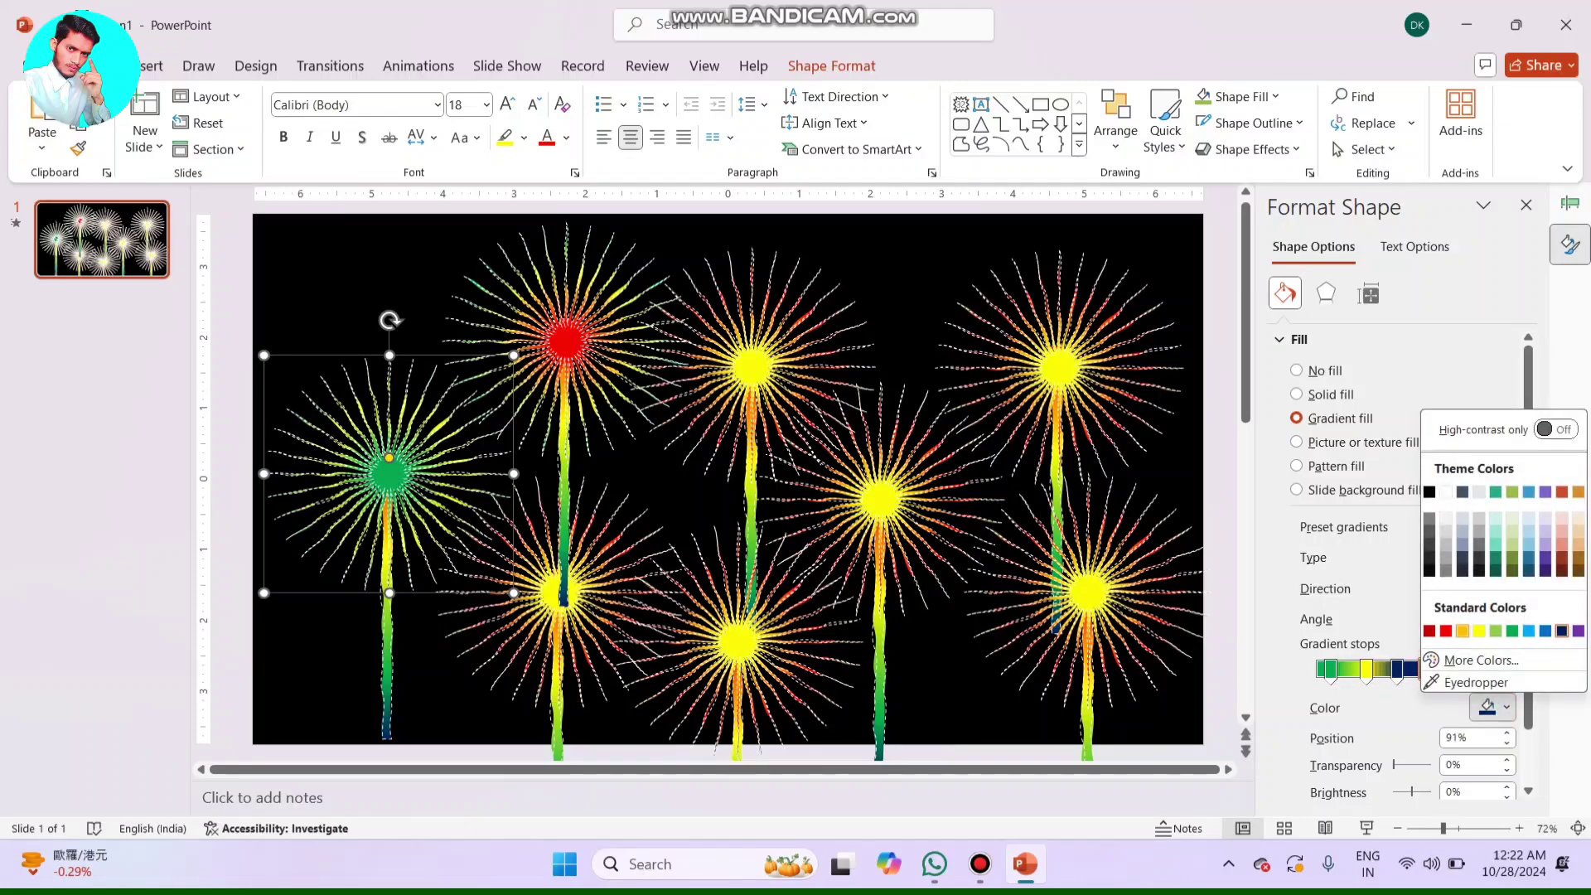
{"action": "left_click", "coordinate": [1447, 630]}
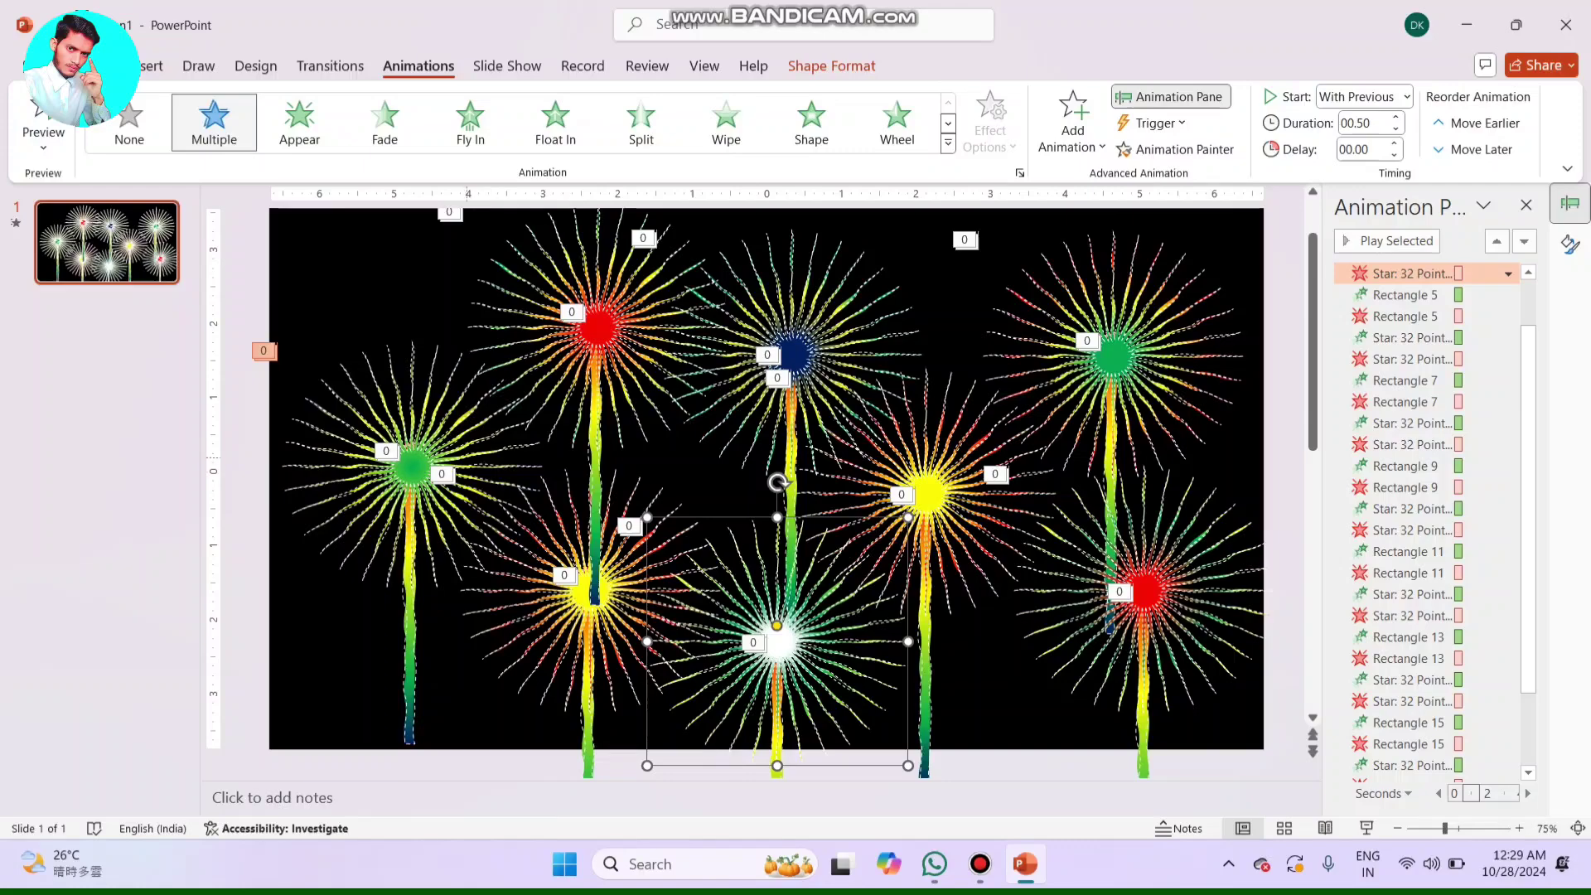
- Set the left green, top red-centred, bottom-centre white and top-right green fireworks to After Previous
{"action": "left_click", "coordinate": [464, 452]}
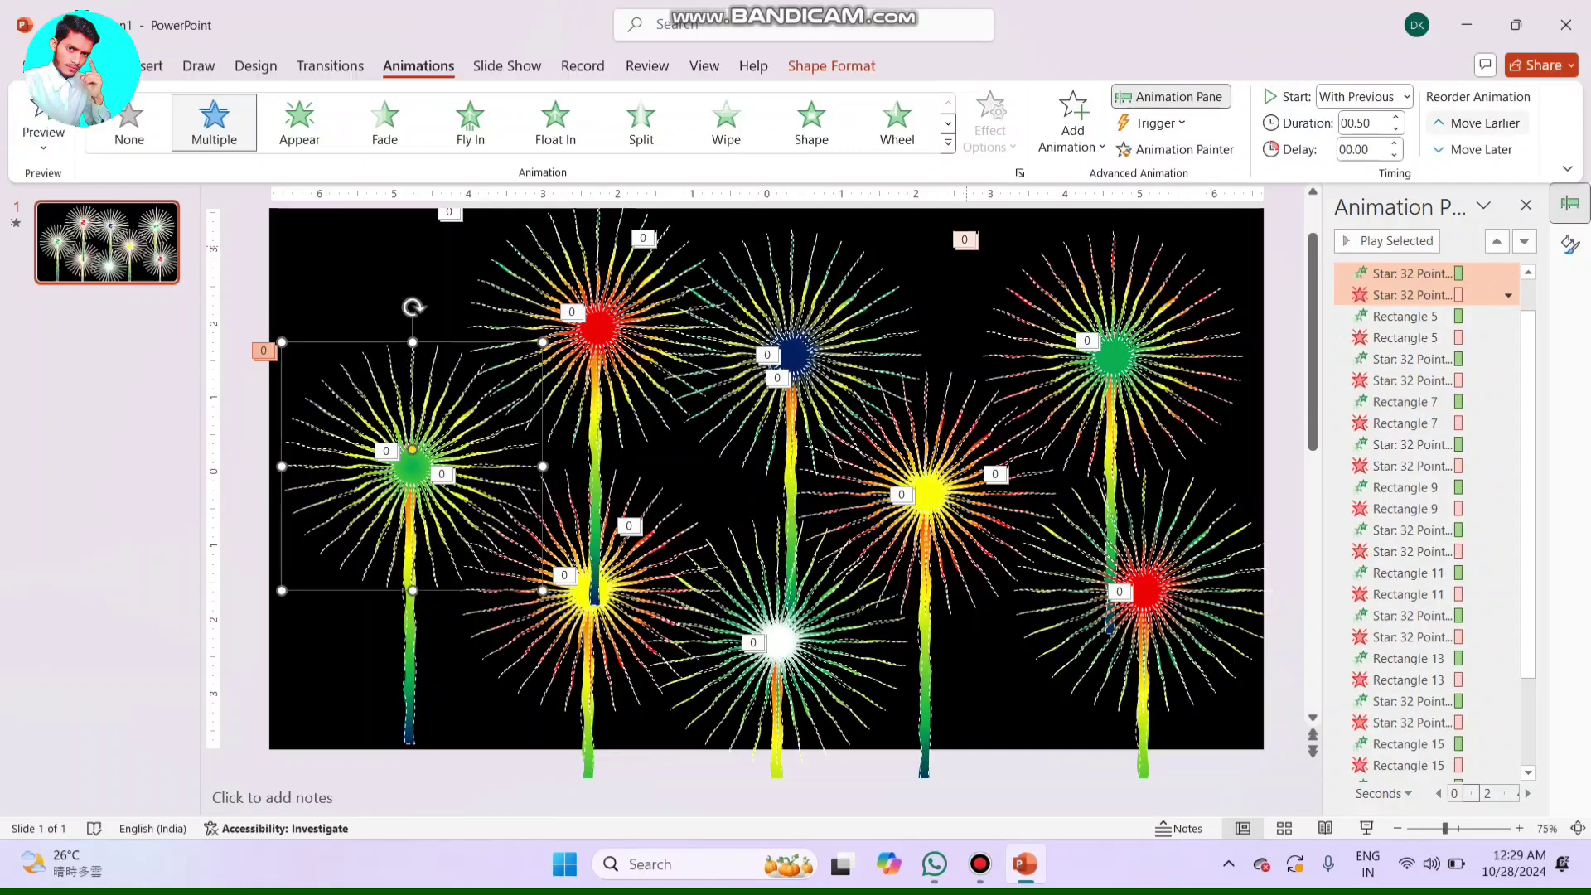
{"action": "left_click", "coordinate": [1407, 96]}
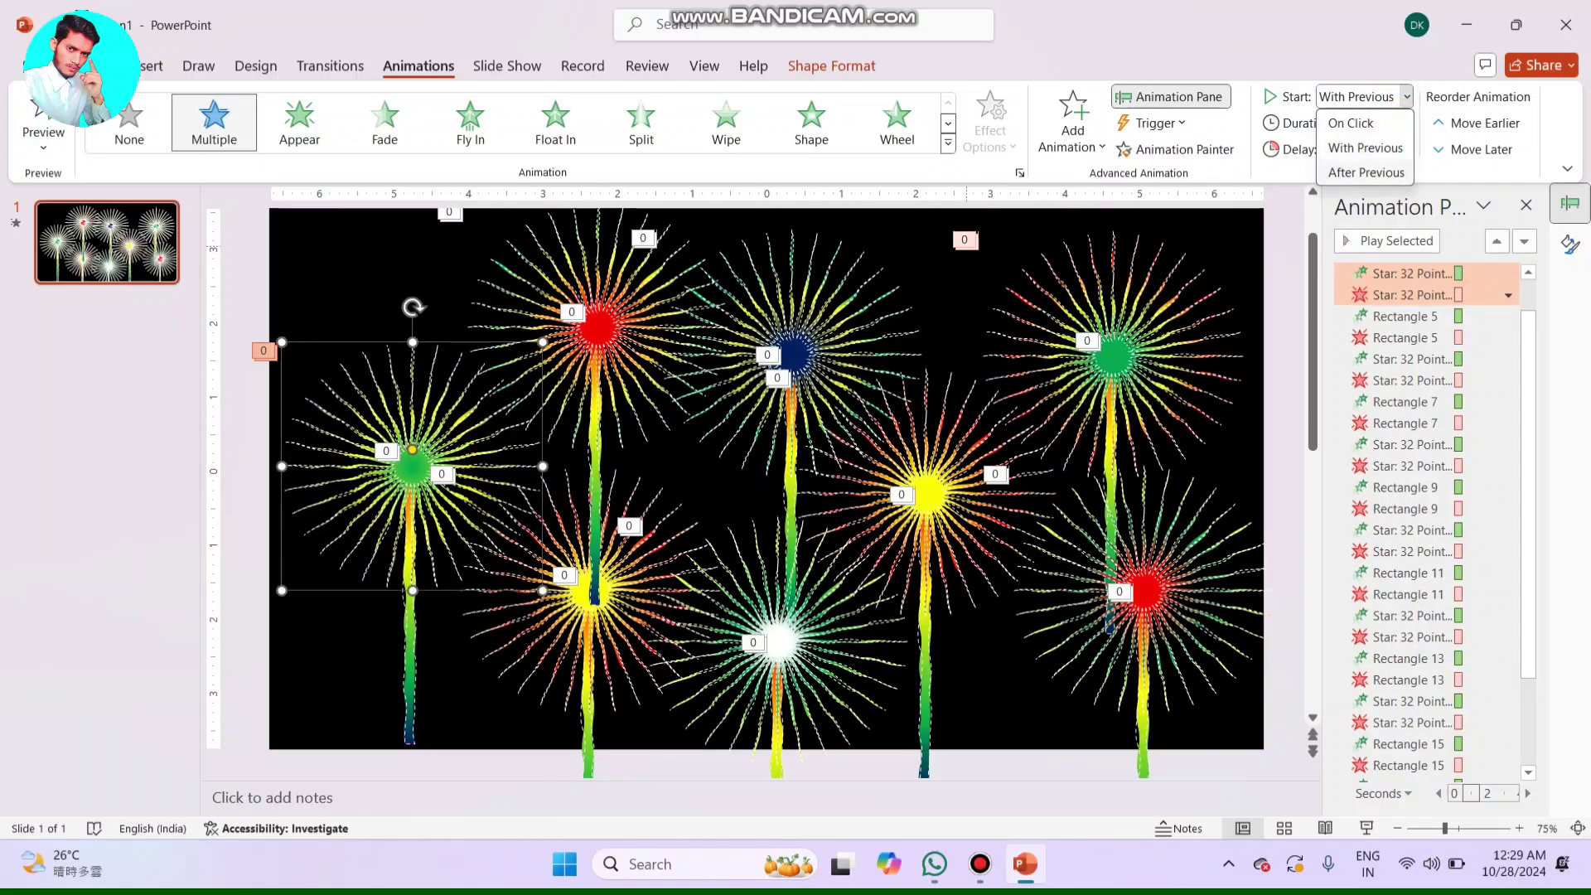
{"action": "left_click", "coordinate": [1367, 172]}
{"action": "left_click", "coordinate": [642, 212]}
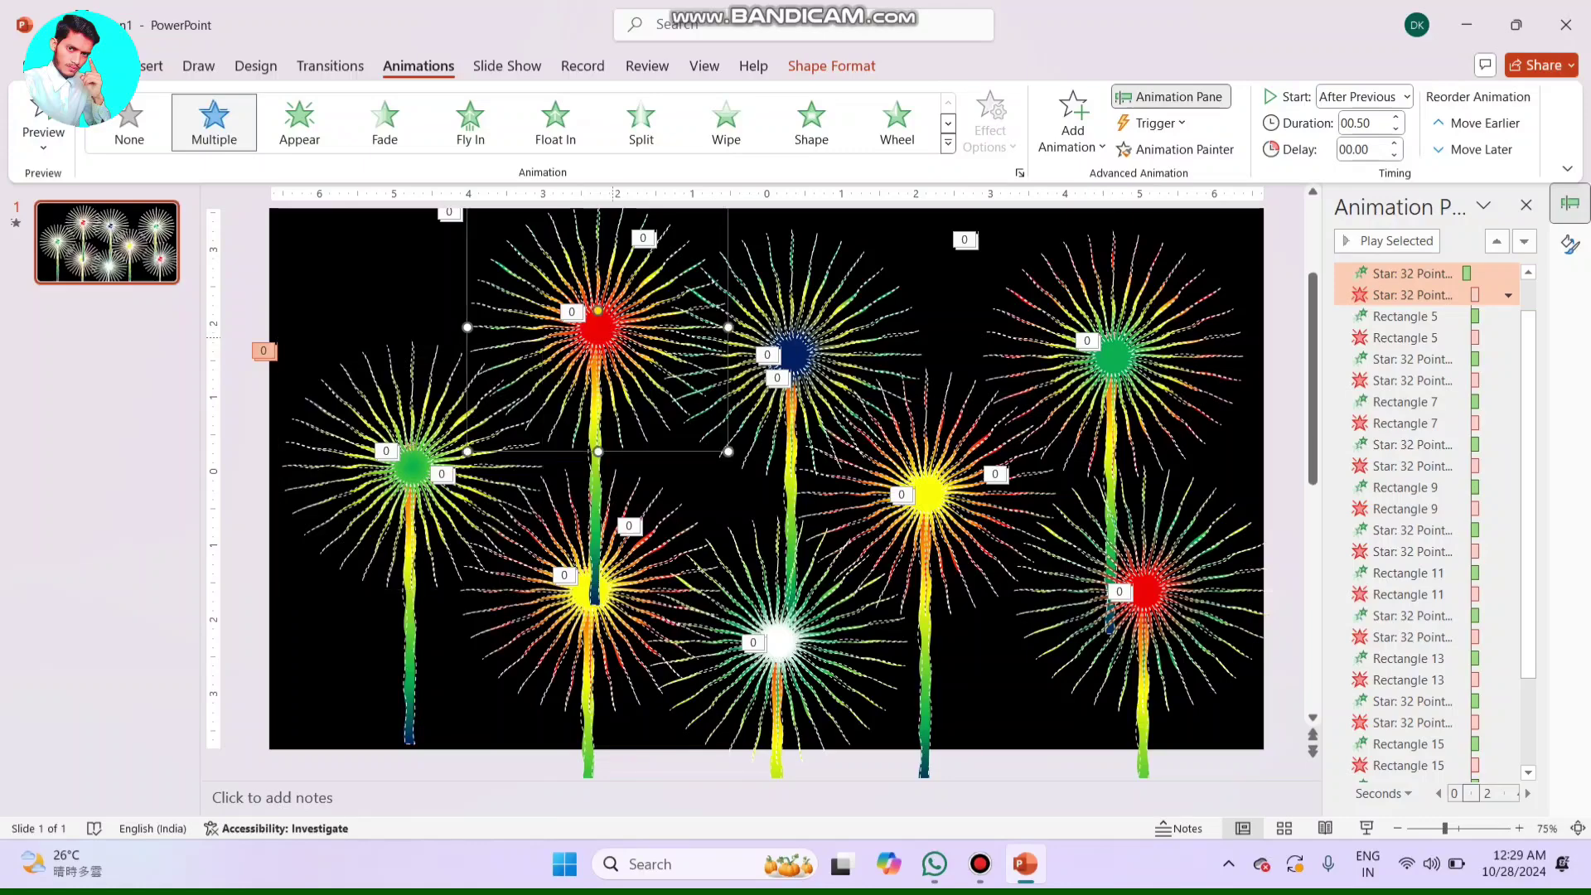
{"action": "left_click", "coordinate": [1406, 96]}
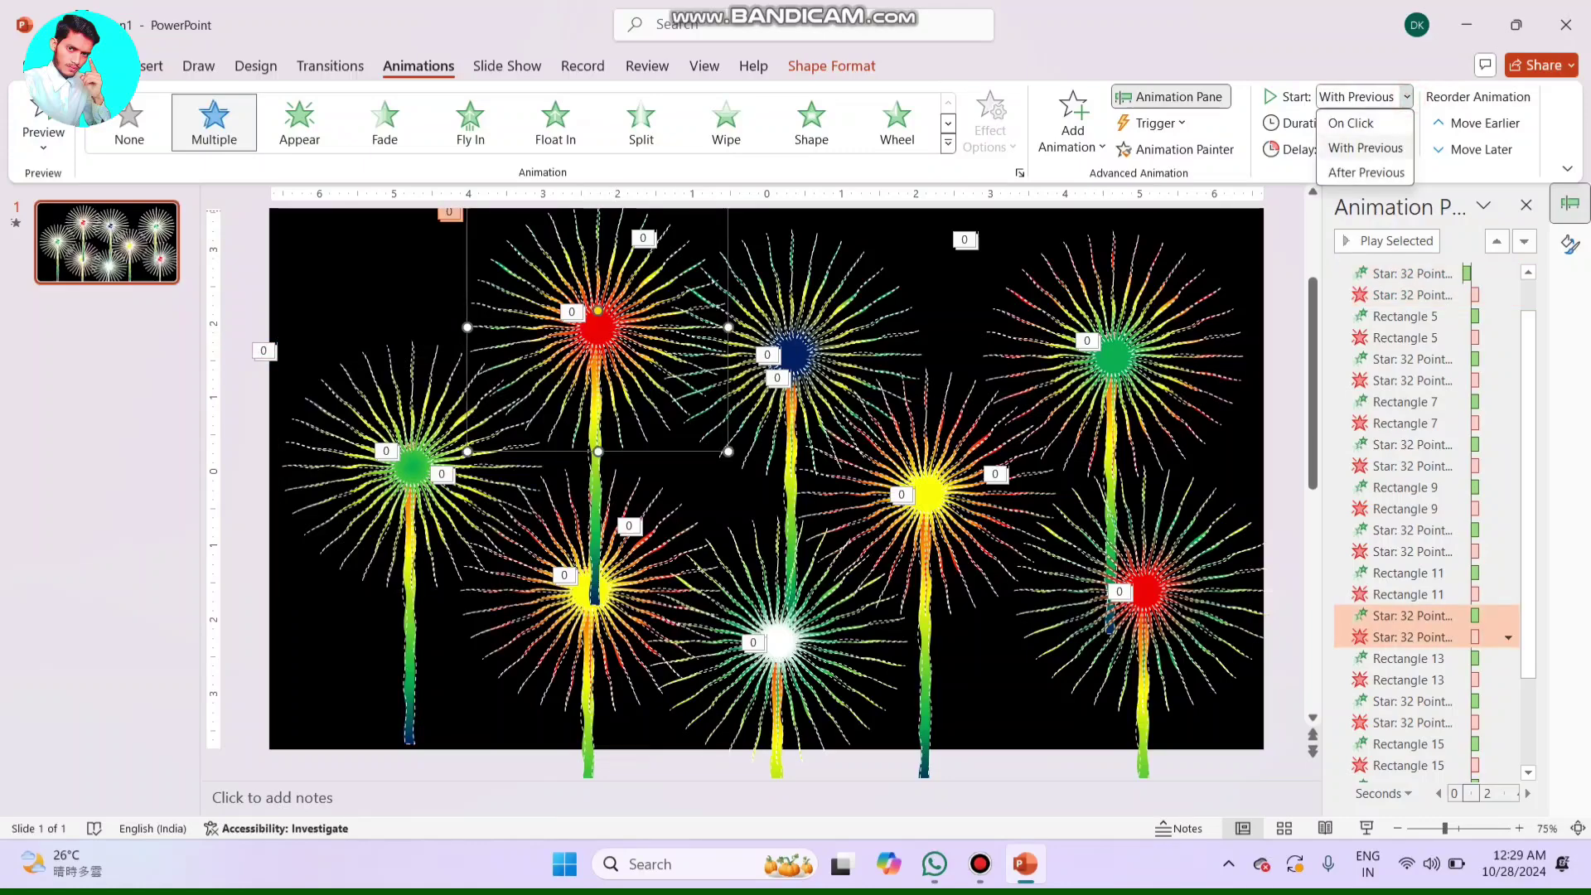
{"action": "left_click", "coordinate": [1366, 172]}
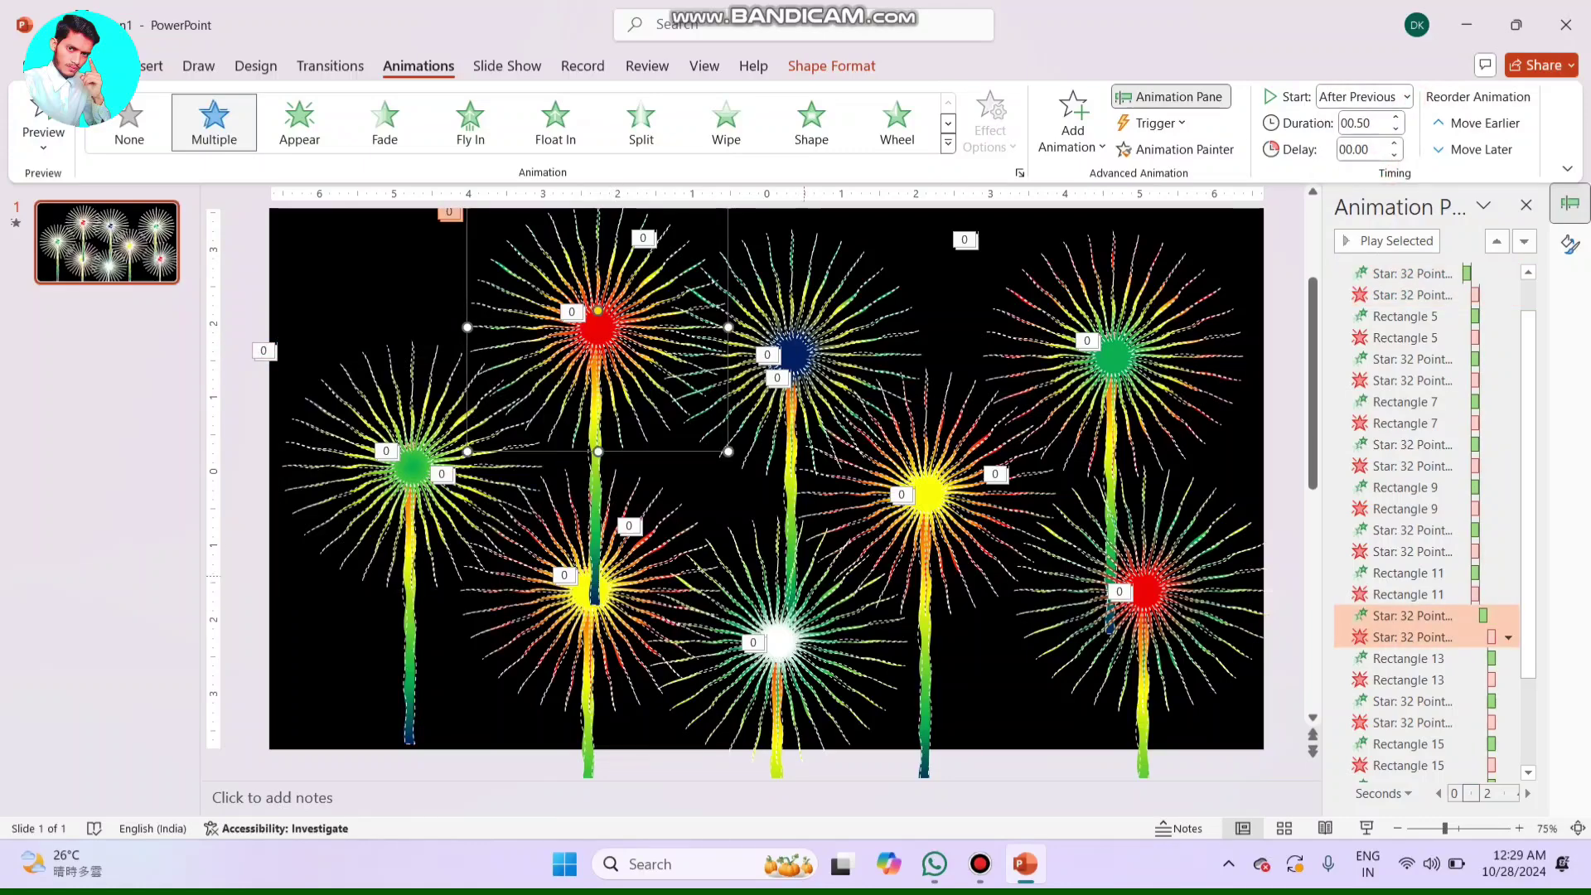
{"action": "left_click", "coordinate": [806, 577]}
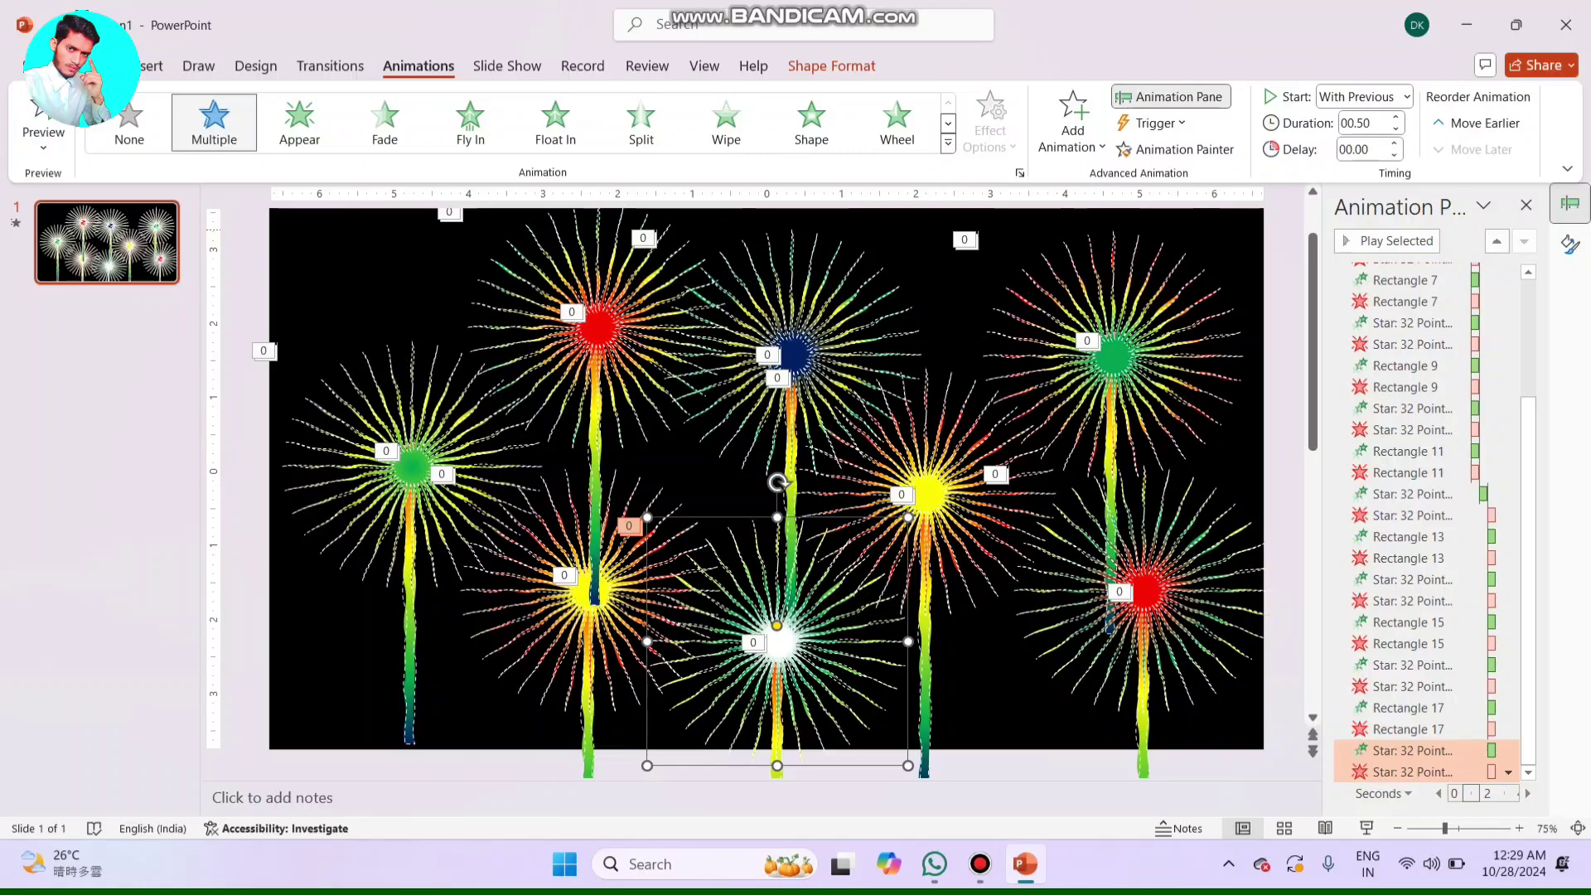
{"action": "left_click", "coordinate": [1407, 96]}
{"action": "left_click", "coordinate": [1367, 171]}
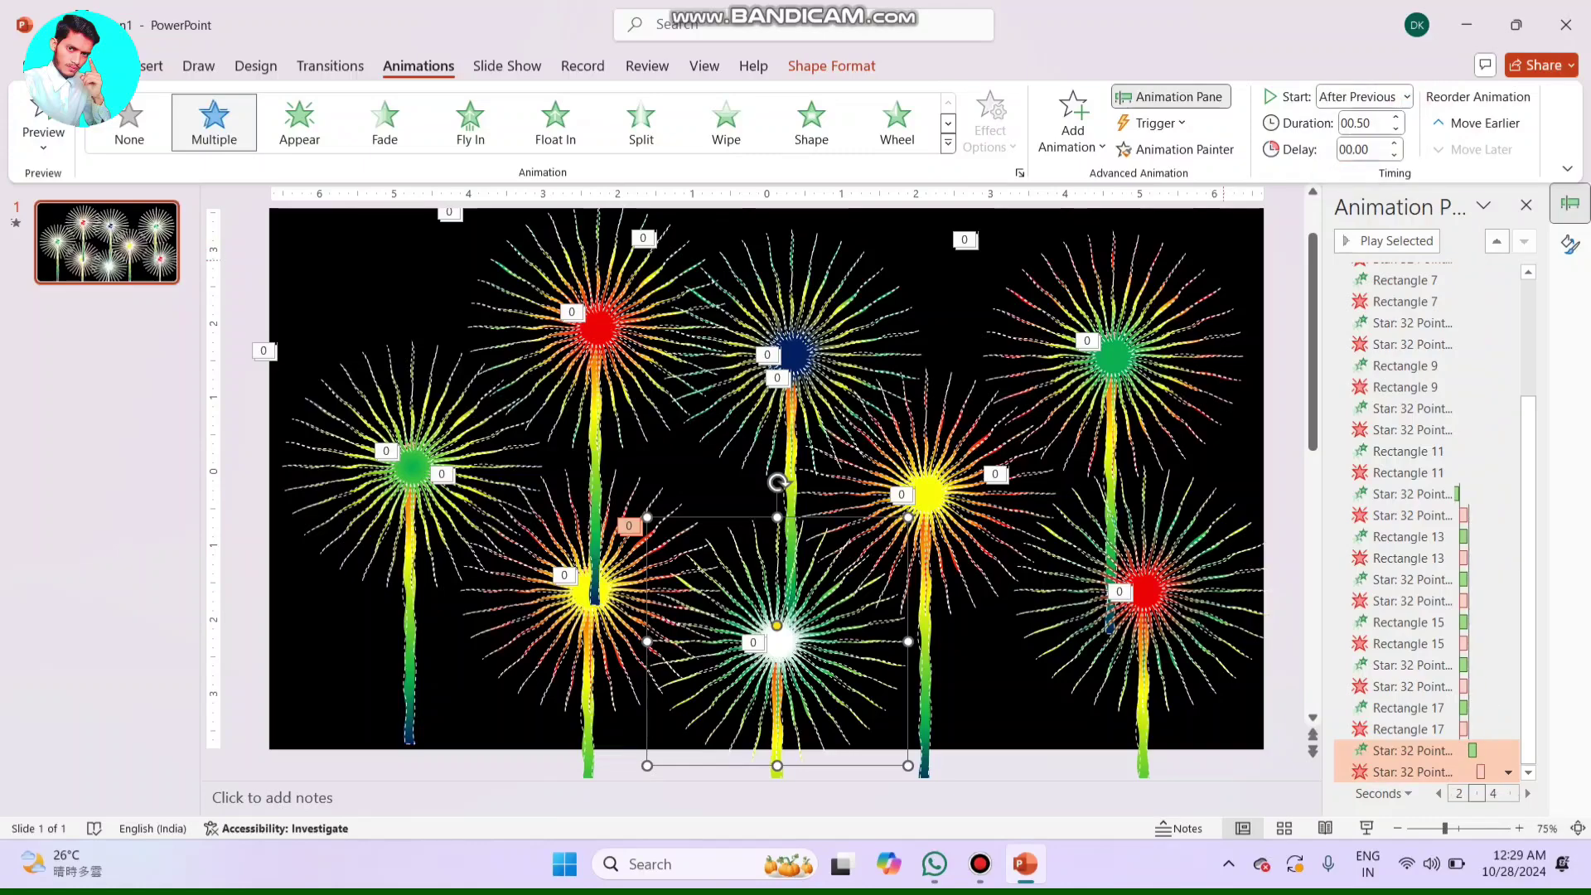
{"action": "left_click", "coordinate": [1113, 356]}
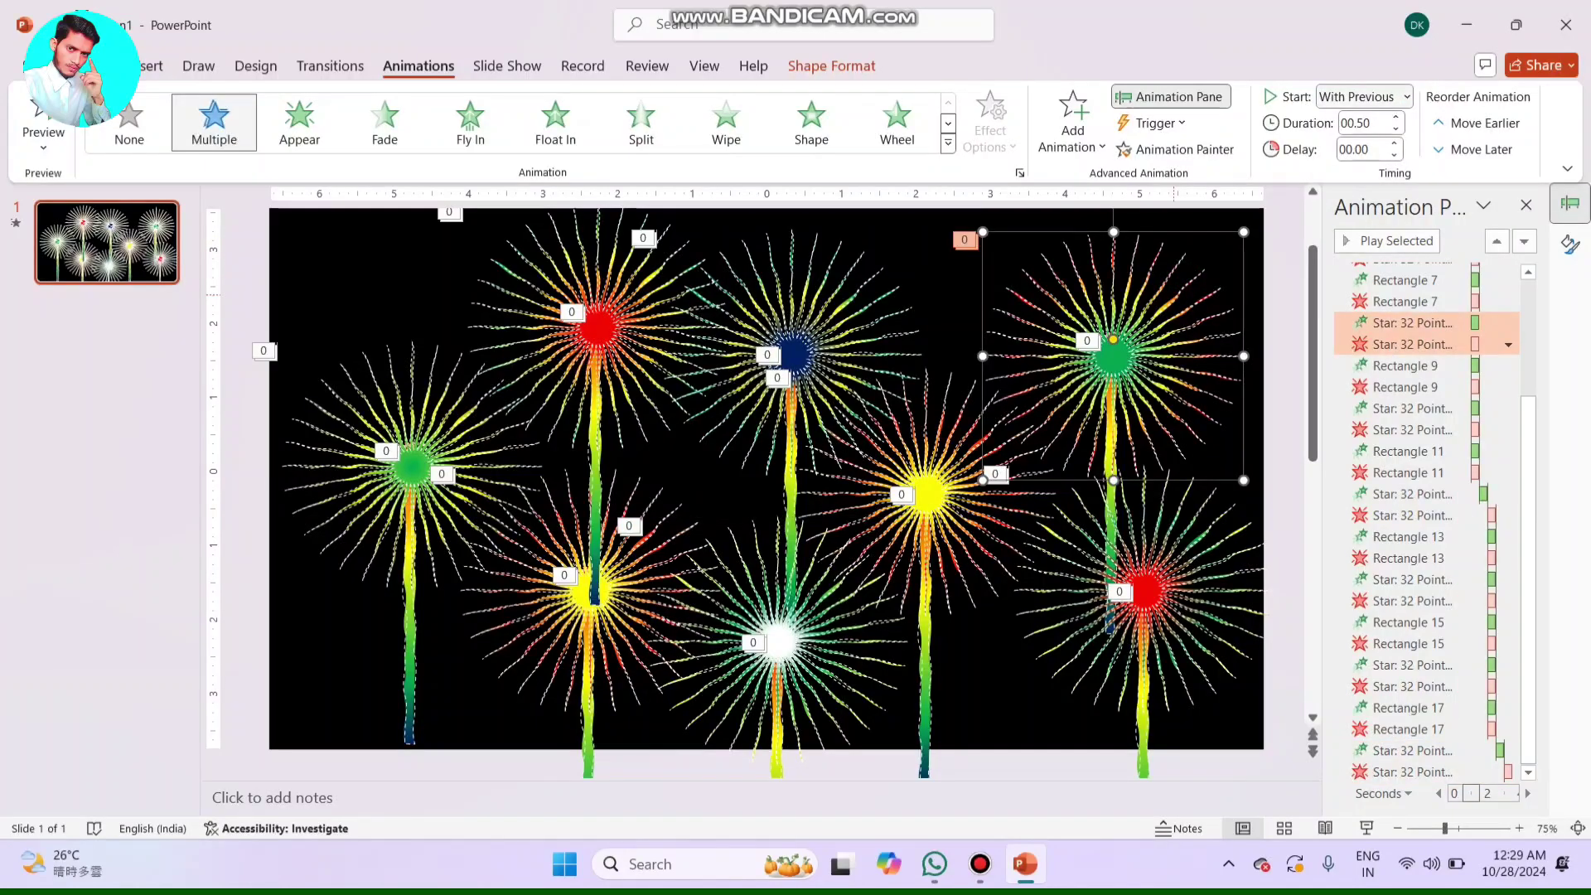
{"action": "left_click", "coordinate": [1407, 96]}
{"action": "left_click", "coordinate": [1367, 169]}
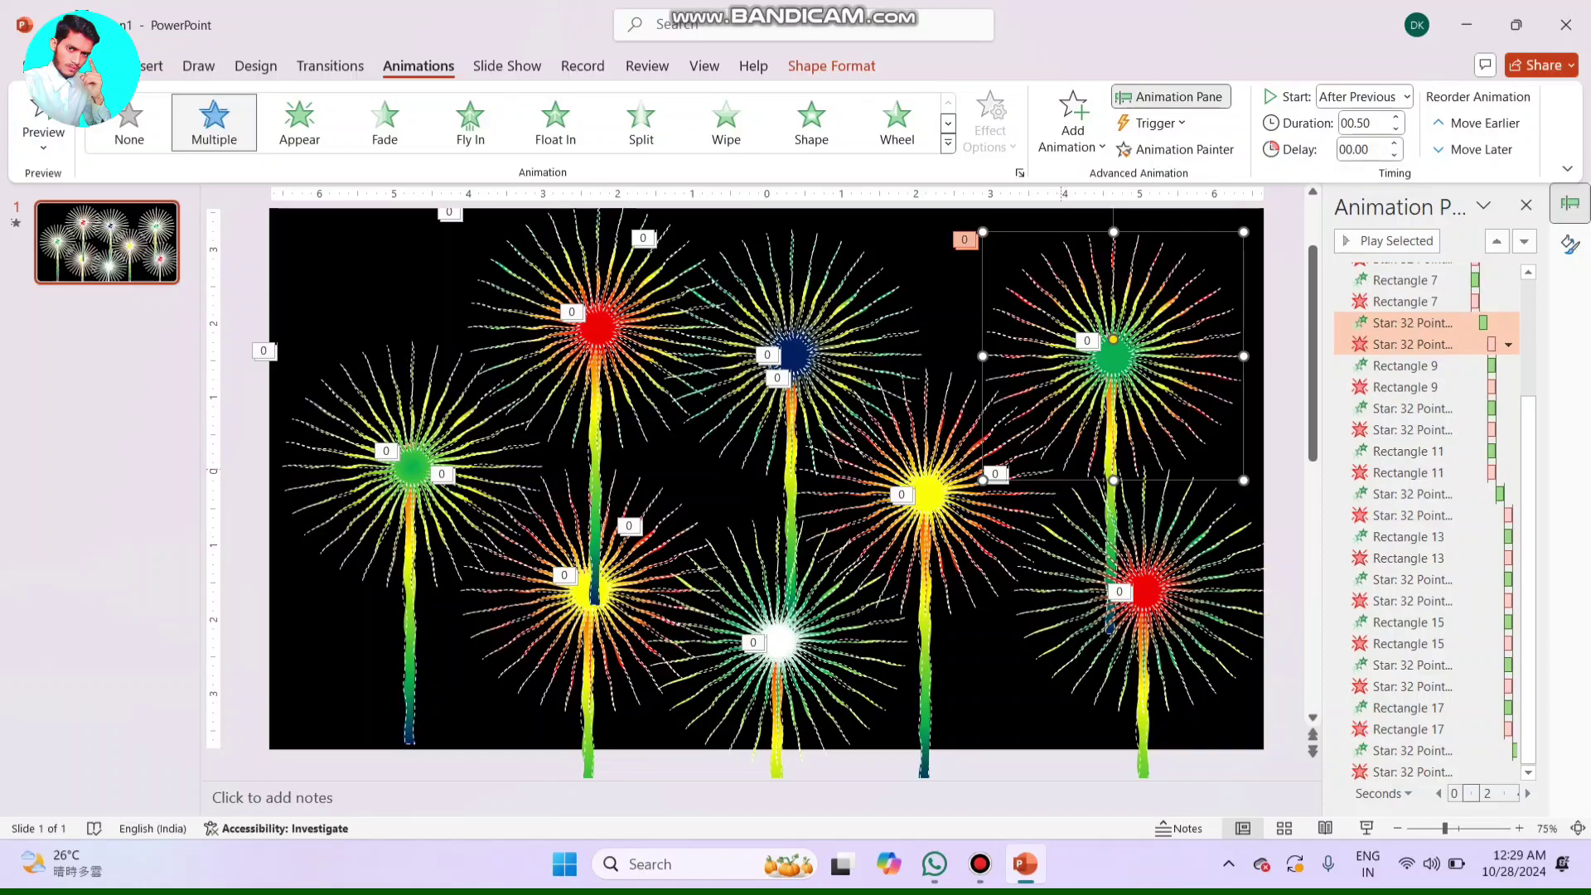
- Set the lower yellow, bottom-right red and blue-centred fireworks to start After Previous
{"action": "left_click", "coordinate": [547, 580]}
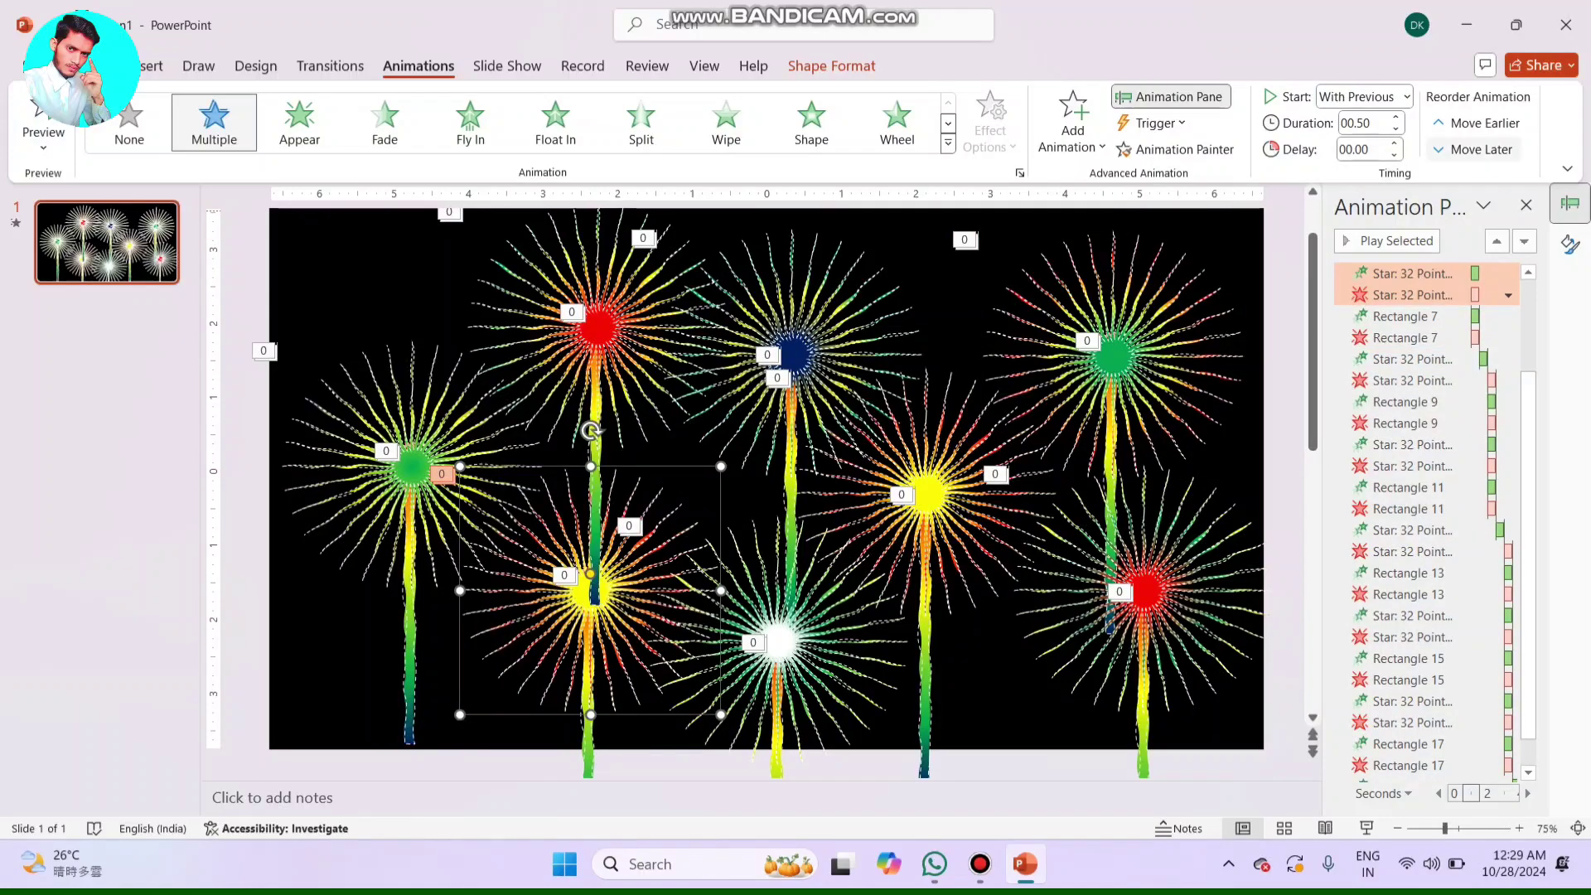
{"action": "left_click", "coordinate": [1407, 97]}
{"action": "left_click", "coordinate": [1362, 169]}
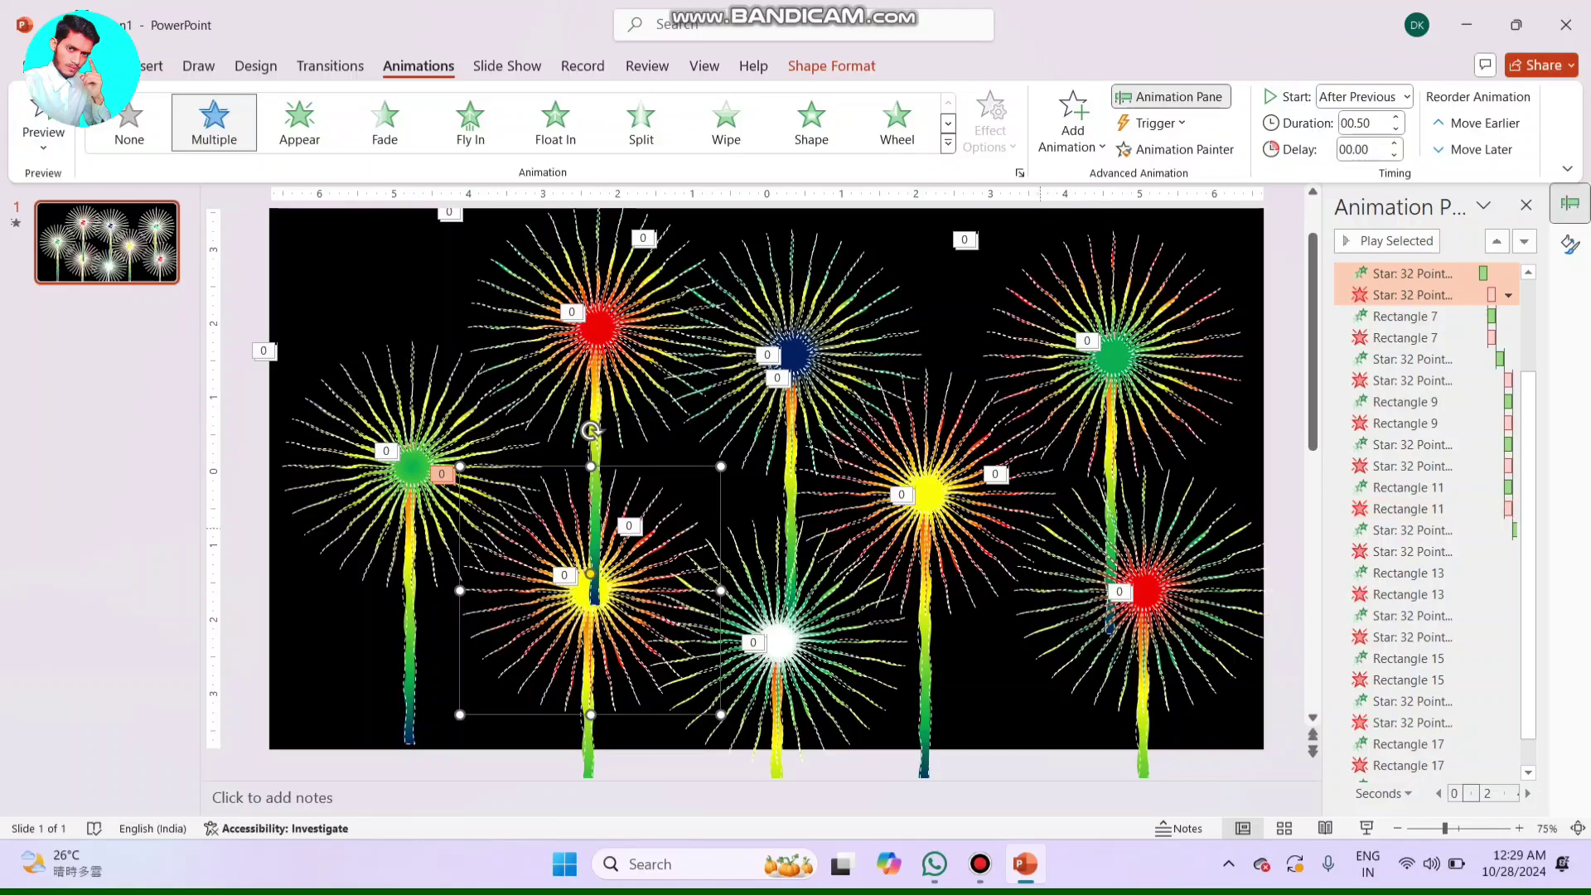
{"action": "left_click", "coordinate": [1143, 590]}
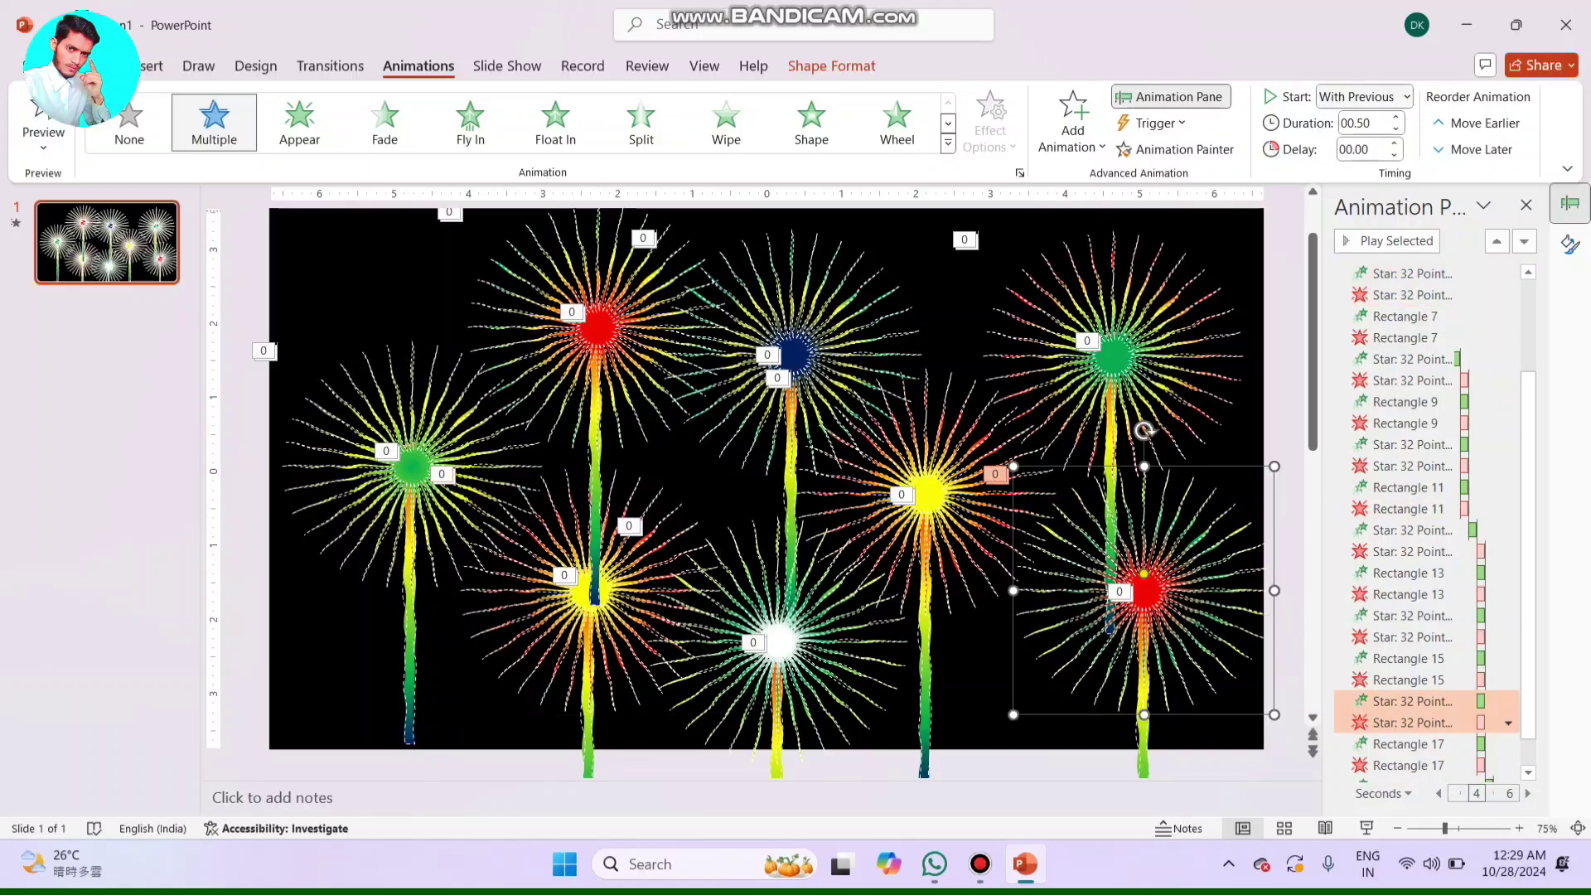
{"action": "left_click", "coordinate": [1406, 96]}
{"action": "left_click", "coordinate": [1363, 167]}
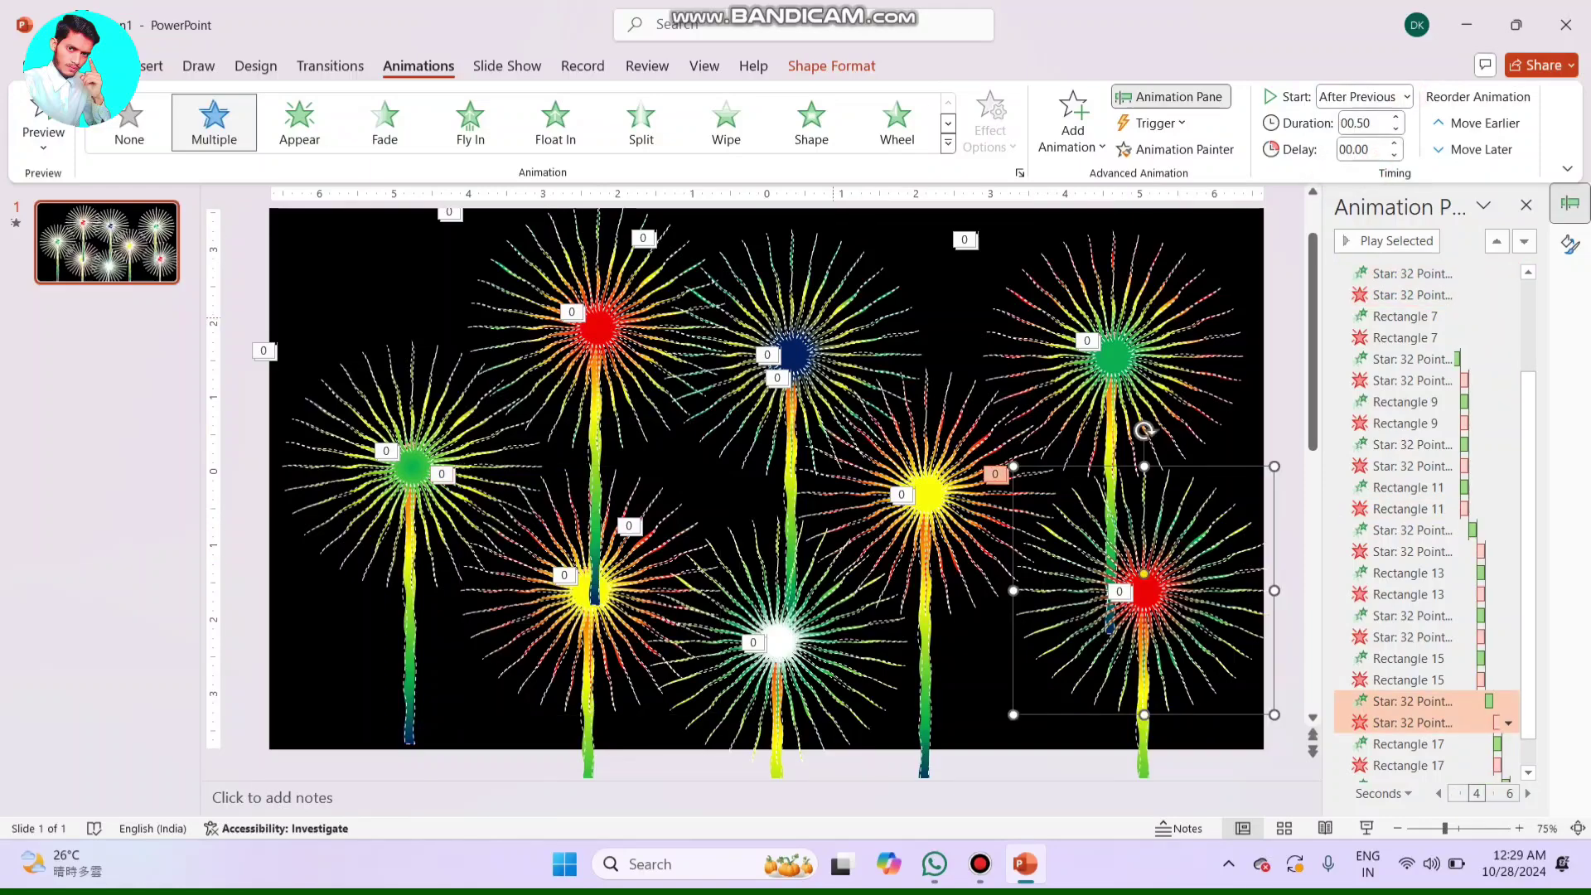
{"action": "left_click", "coordinate": [644, 237]}
{"action": "left_click", "coordinate": [1407, 96]}
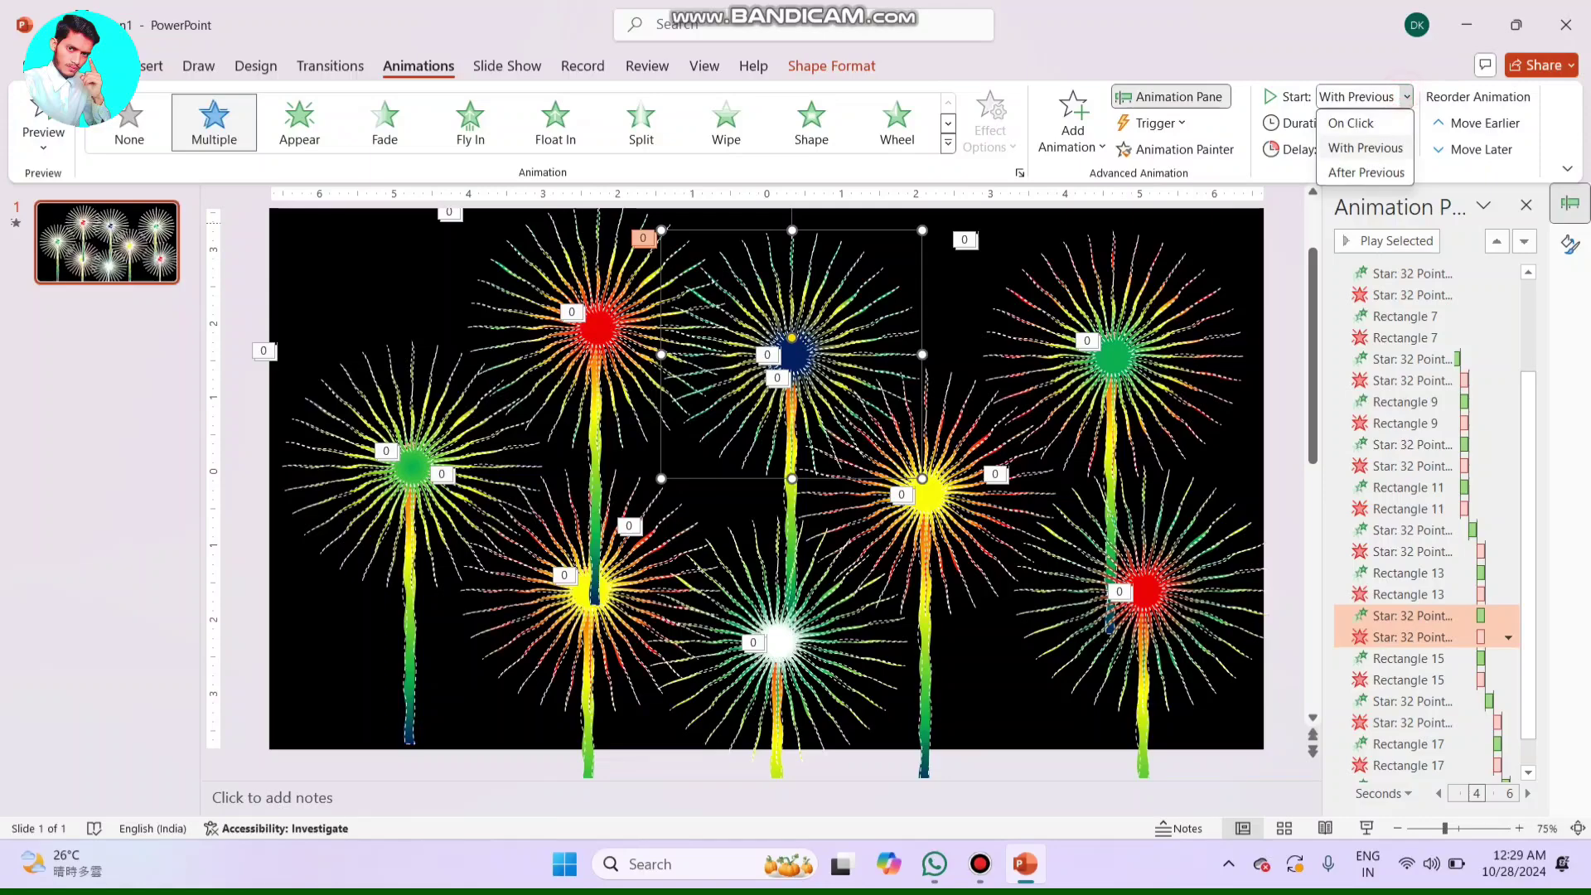
{"action": "left_click", "coordinate": [1363, 166]}
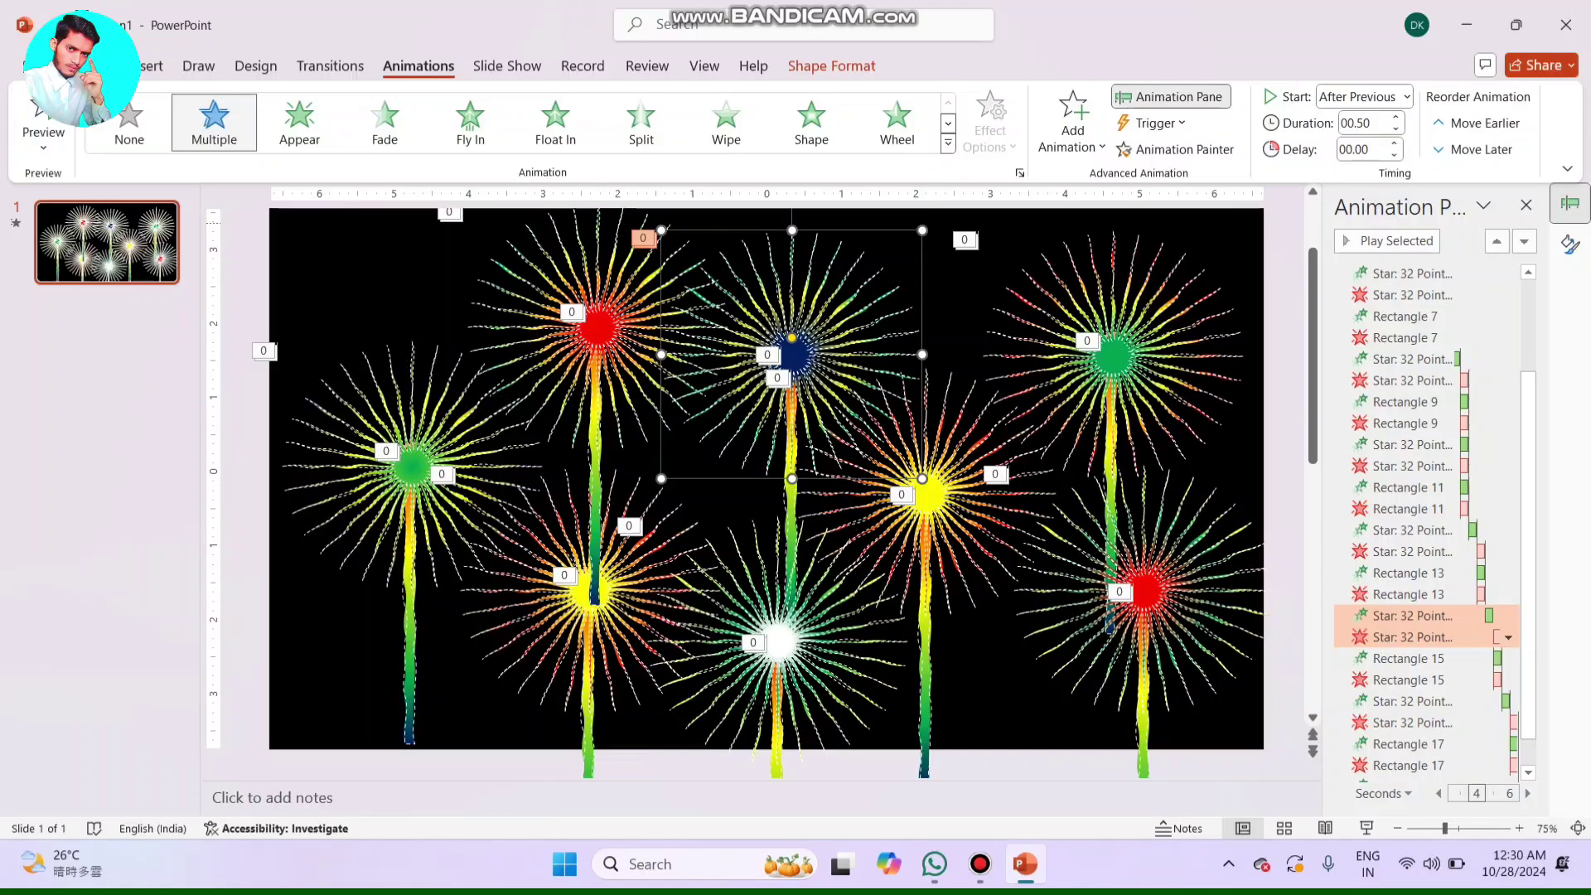
- Run the slide show from the beginning with F5
{"action": "key", "text": "F5"}
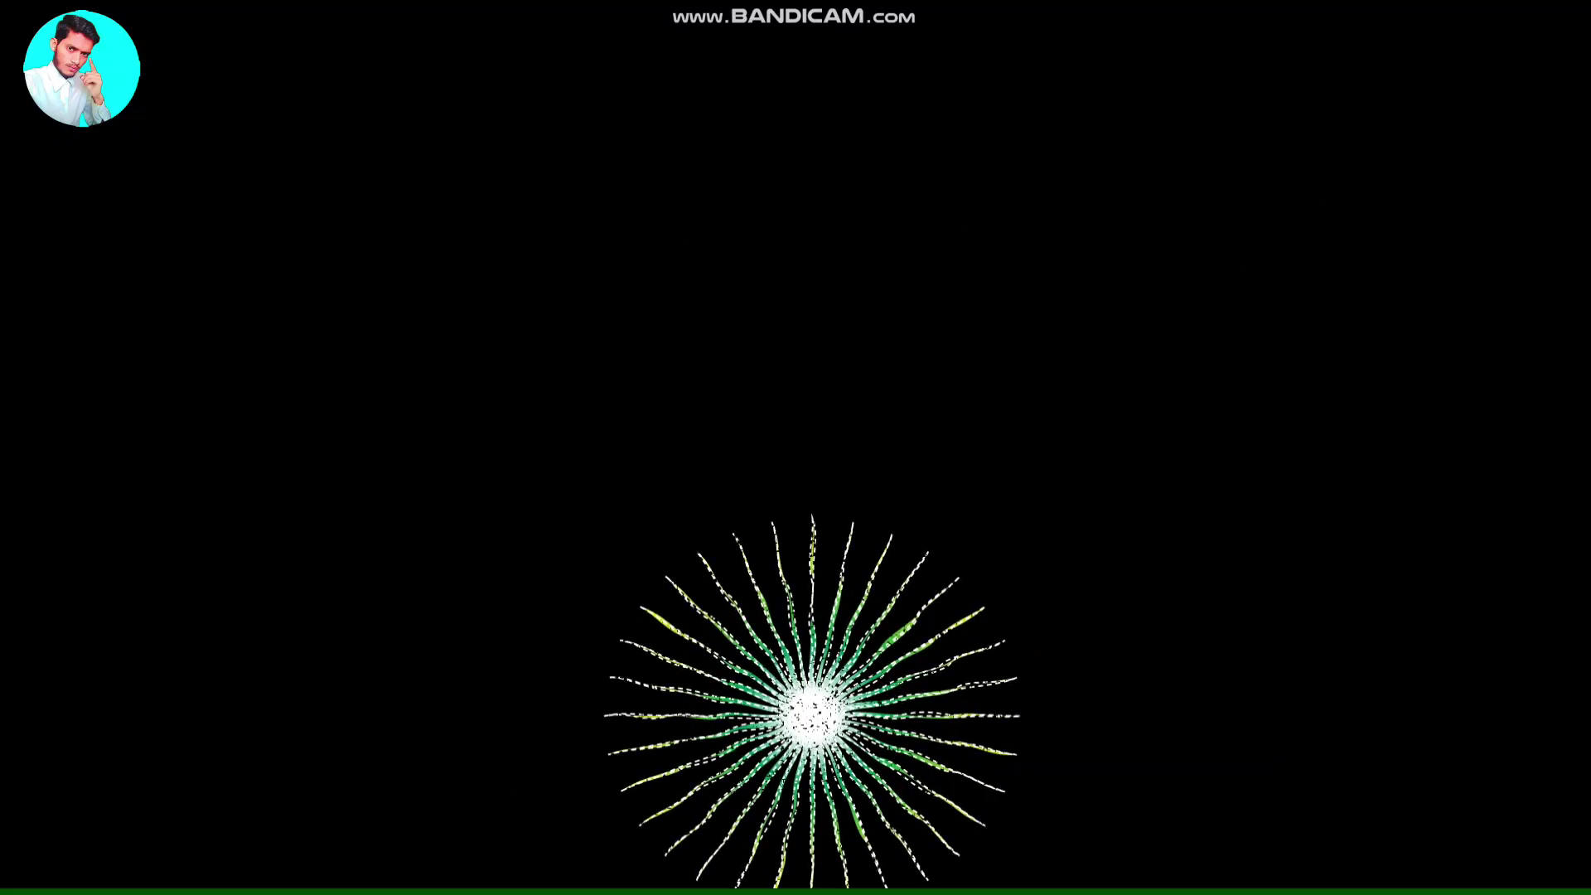
- Exit the slide show back to editing view of the eight-firework slide
{"action": "key", "text": "Escape"}
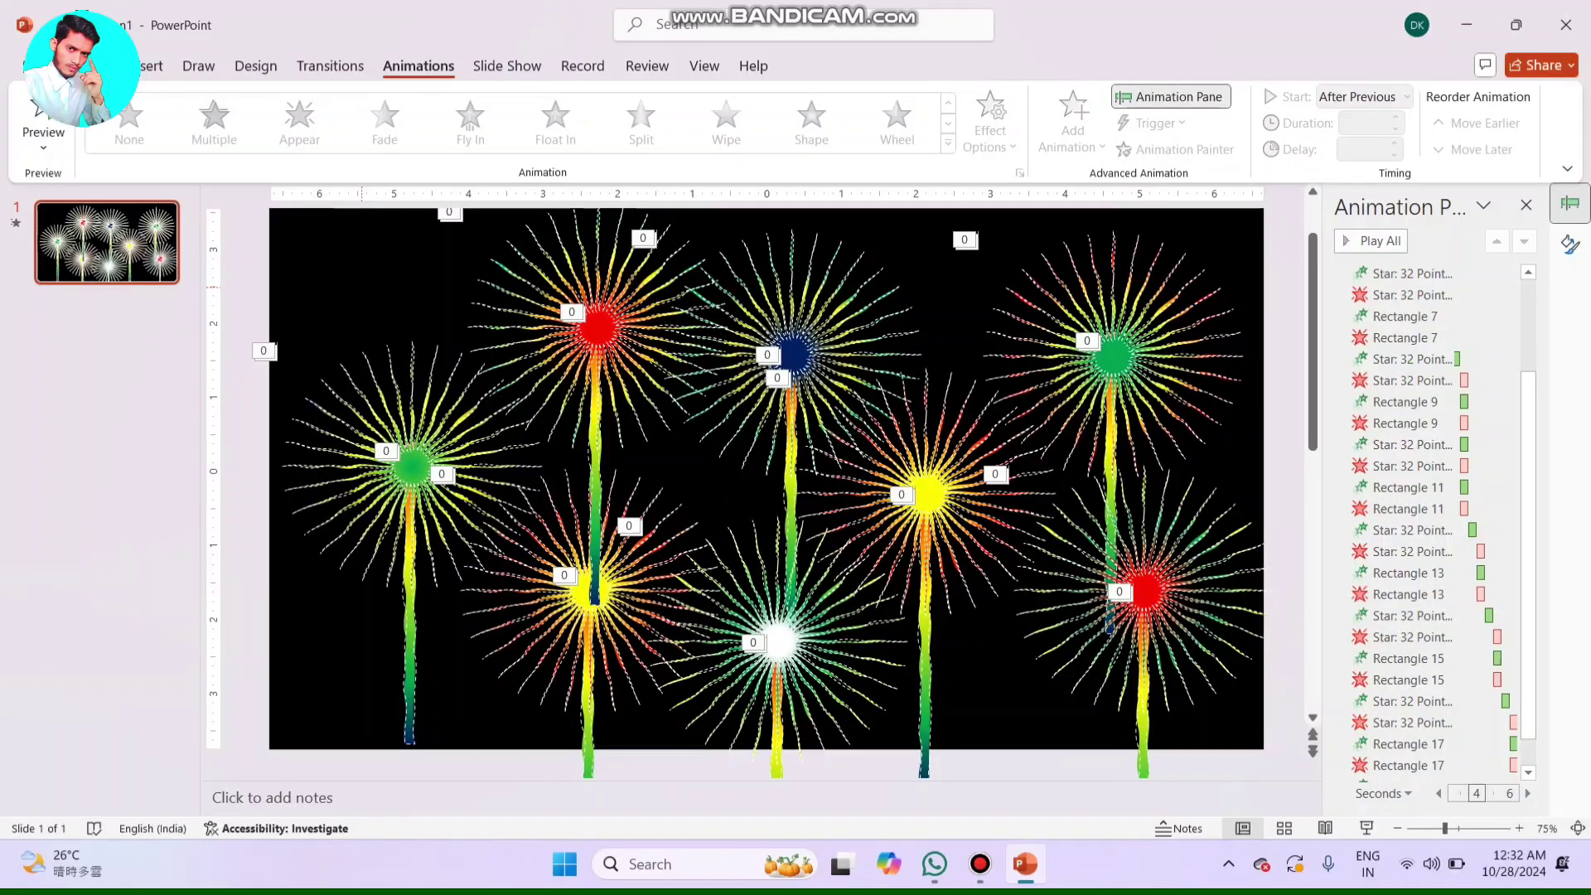